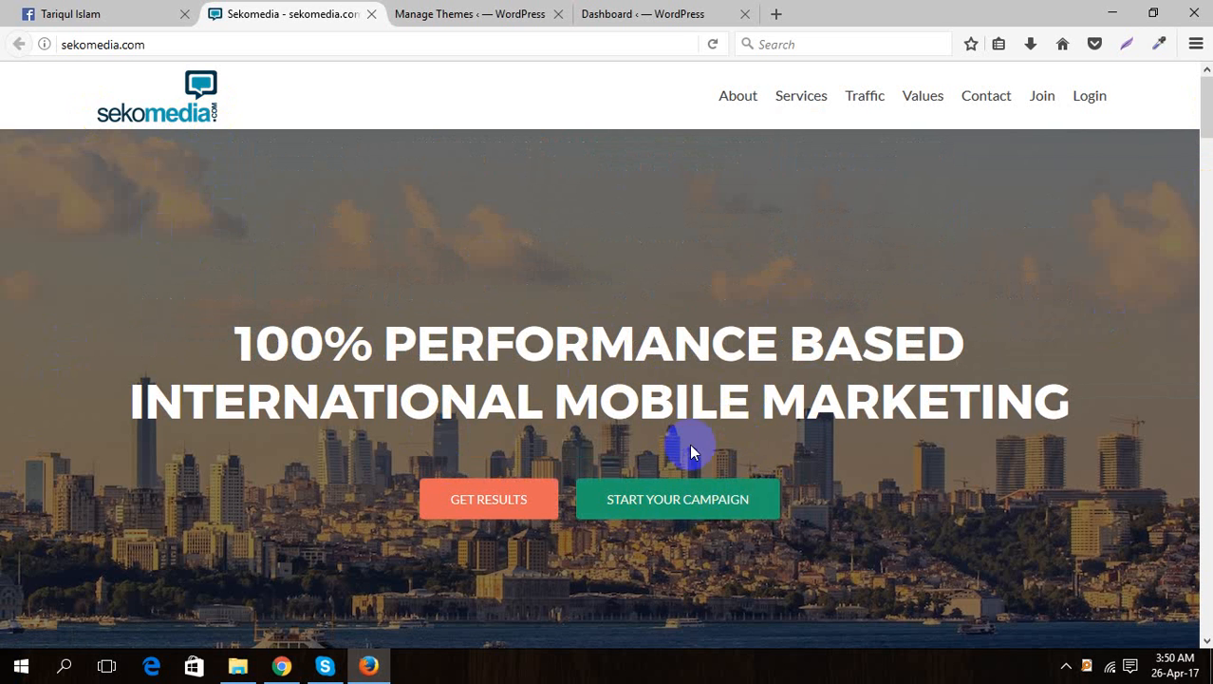
- Examine the sekomedia.com homepage from its banner down to the footer and select the theme name Zerif Lite in the footer credit
{"action": "scroll", "coordinate": [693, 449], "scroll_direction": "down", "scroll_amount": 3}
{"action": "scroll", "coordinate": [515, 474], "scroll_direction": "up", "scroll_amount": 3}
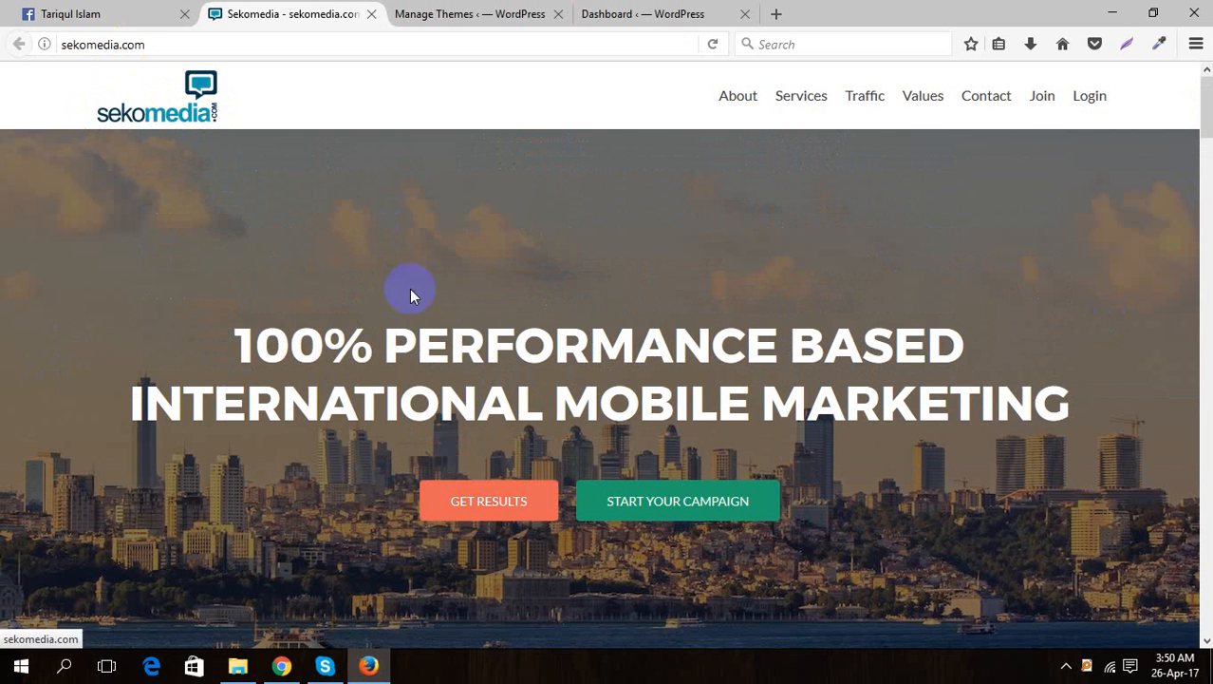
{"action": "scroll", "coordinate": [426, 391], "scroll_direction": "down", "scroll_amount": 3}
{"action": "scroll", "coordinate": [433, 487], "scroll_direction": "down", "scroll_amount": 2}
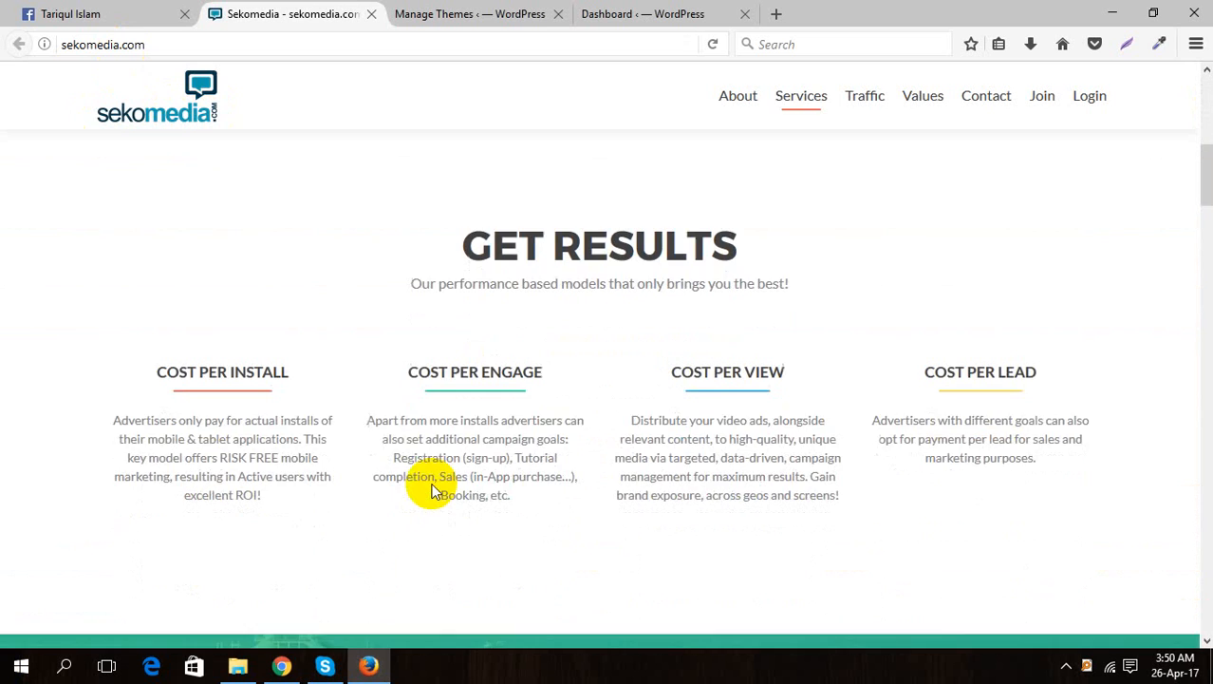
{"action": "scroll", "coordinate": [304, 533], "scroll_direction": "down", "scroll_amount": 3}
{"action": "scroll", "coordinate": [334, 556], "scroll_direction": "down", "scroll_amount": 10}
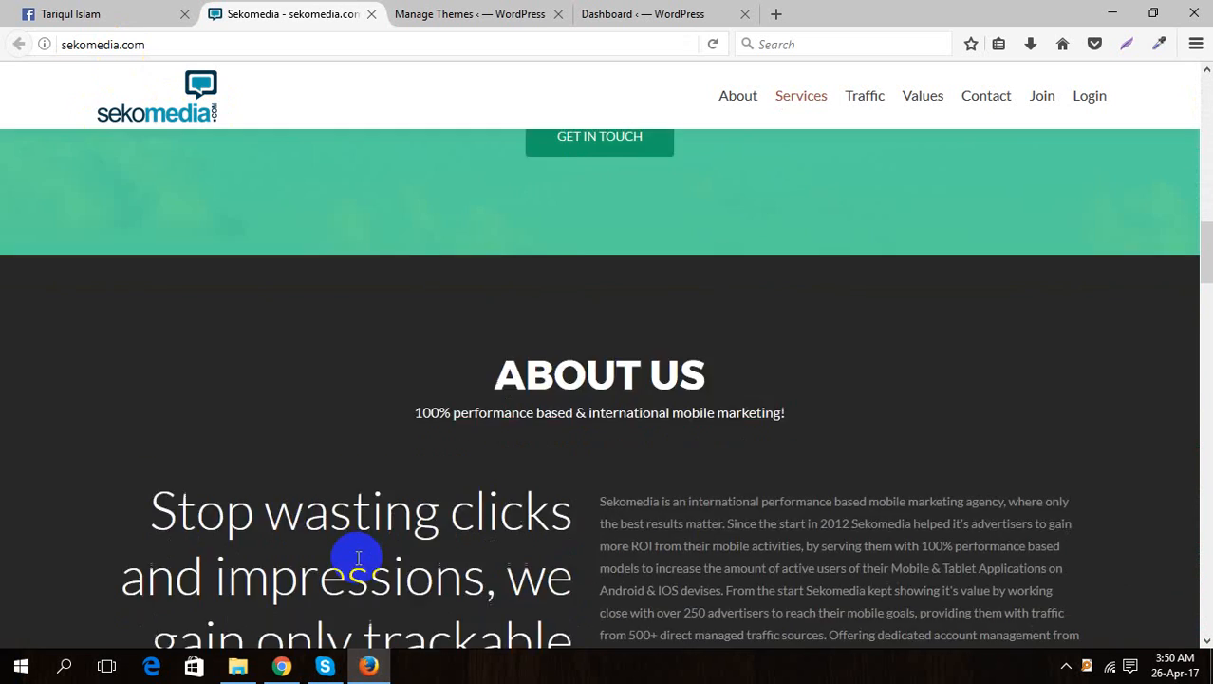
{"action": "scroll", "coordinate": [378, 574], "scroll_direction": "down", "scroll_amount": 10}
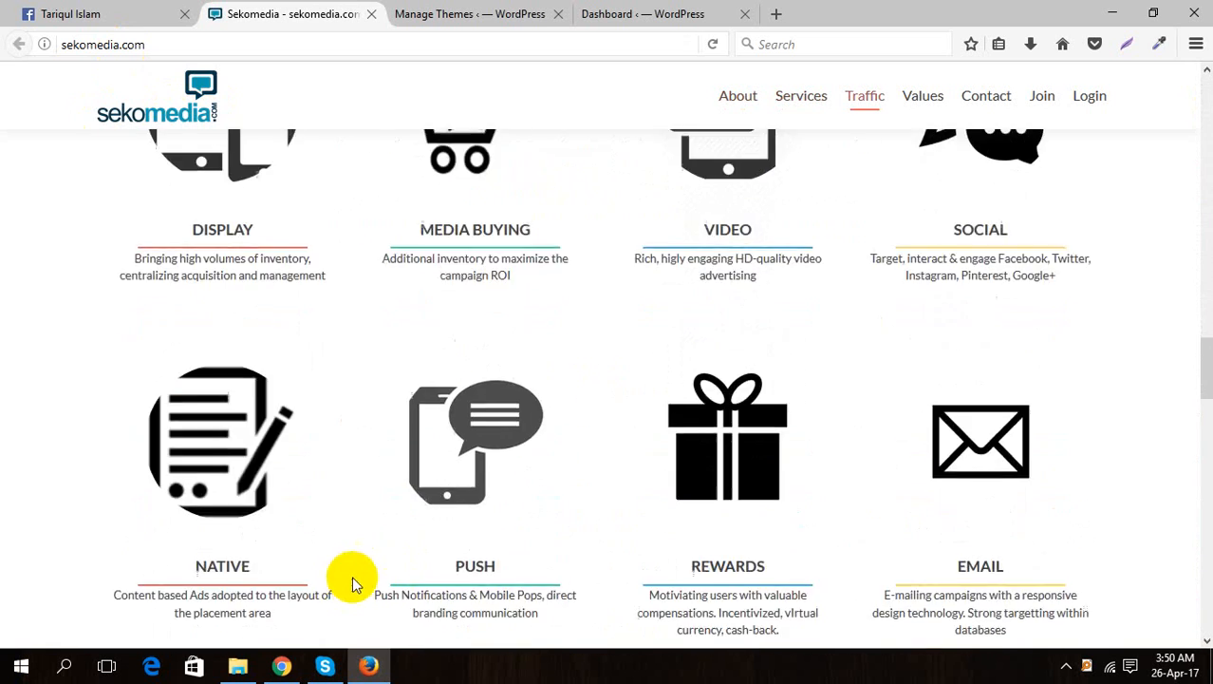
{"action": "scroll", "coordinate": [842, 534], "scroll_direction": "down", "scroll_amount": 12}
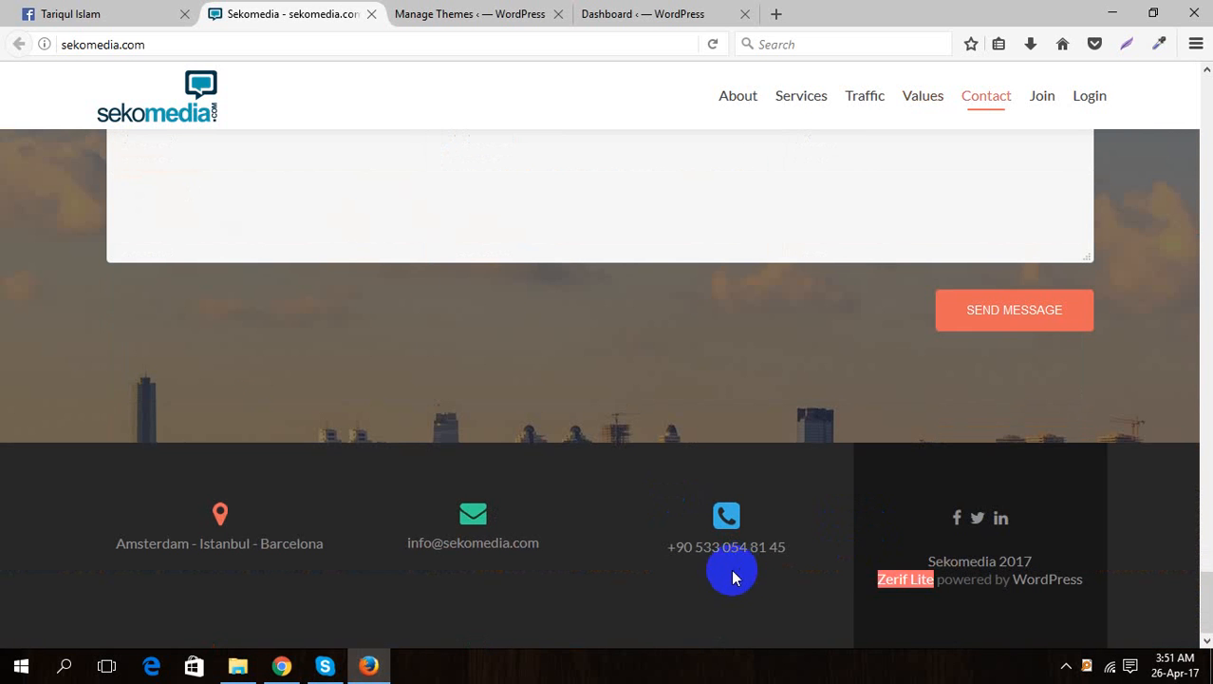
{"action": "left_click", "coordinate": [800, 581]}
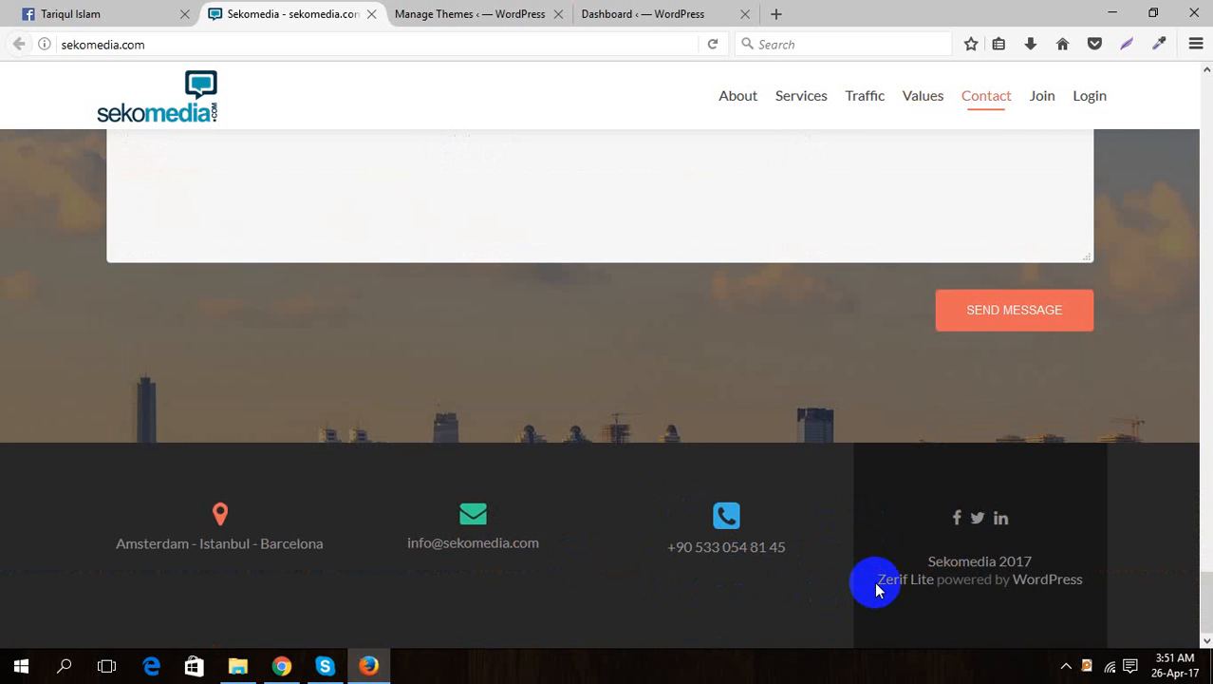
{"action": "left_click_drag", "start_coordinate": [928, 582], "coordinate": [935, 586]}
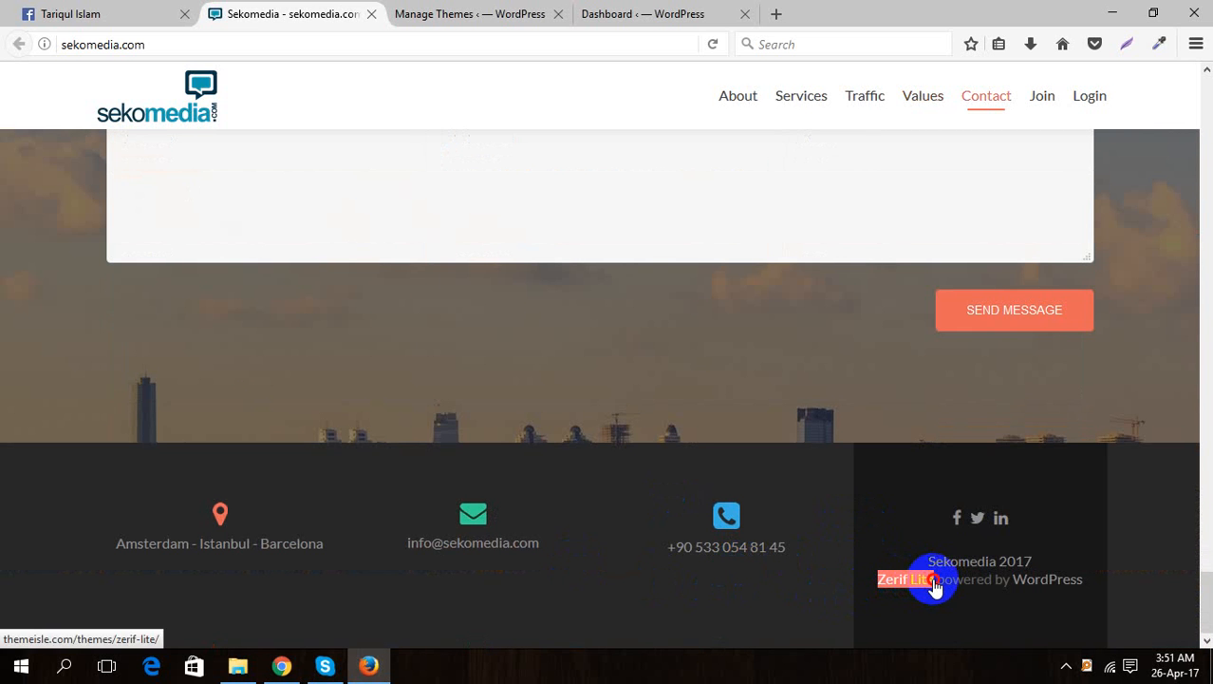
- Search for the Zerif Lite theme among the themes available to add in the local WordPress site and activate it
{"action": "left_click", "coordinate": [447, 13]}
{"action": "scroll", "coordinate": [100, 427], "scroll_direction": "up", "scroll_amount": 4}
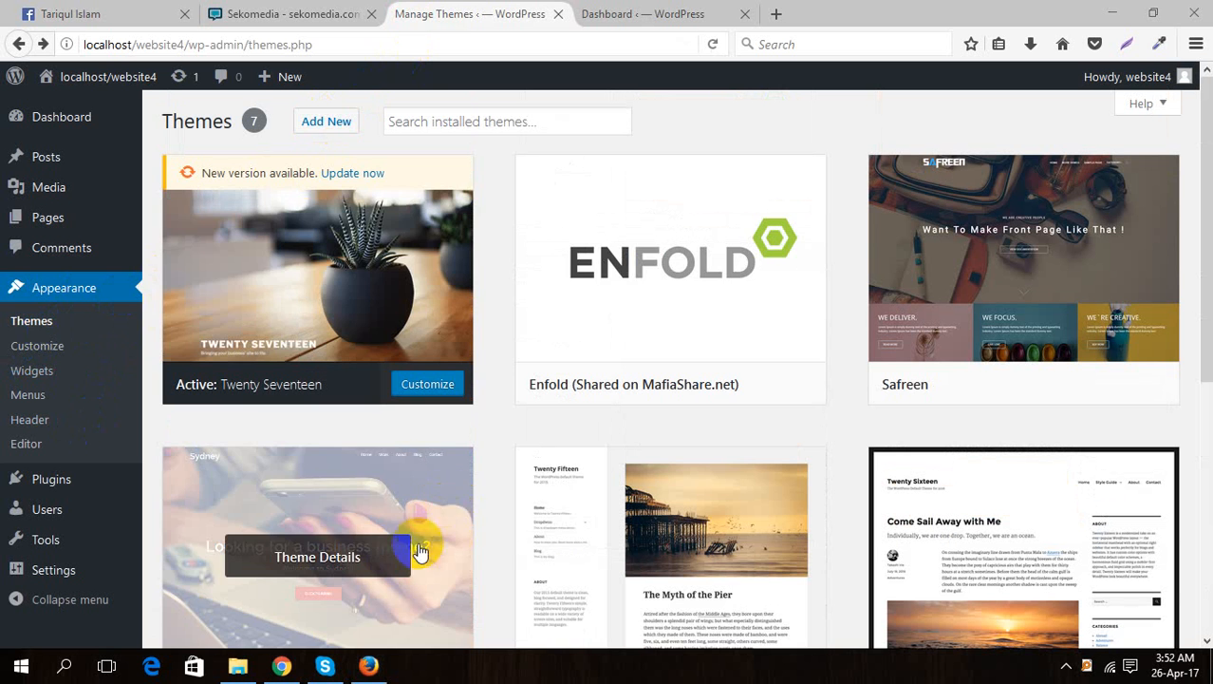
{"action": "left_click", "coordinate": [320, 121]}
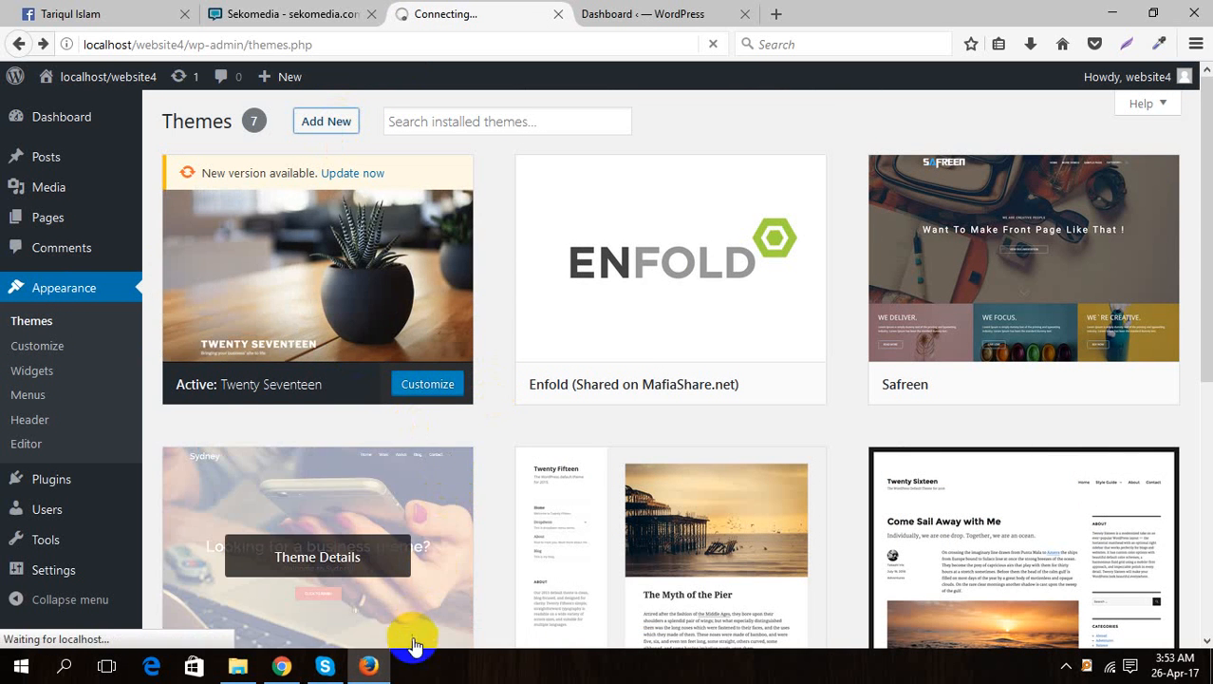
{"action": "scroll", "coordinate": [655, 581], "scroll_direction": "down", "scroll_amount": 5}
{"action": "scroll", "coordinate": [655, 577], "scroll_direction": "up", "scroll_amount": 5}
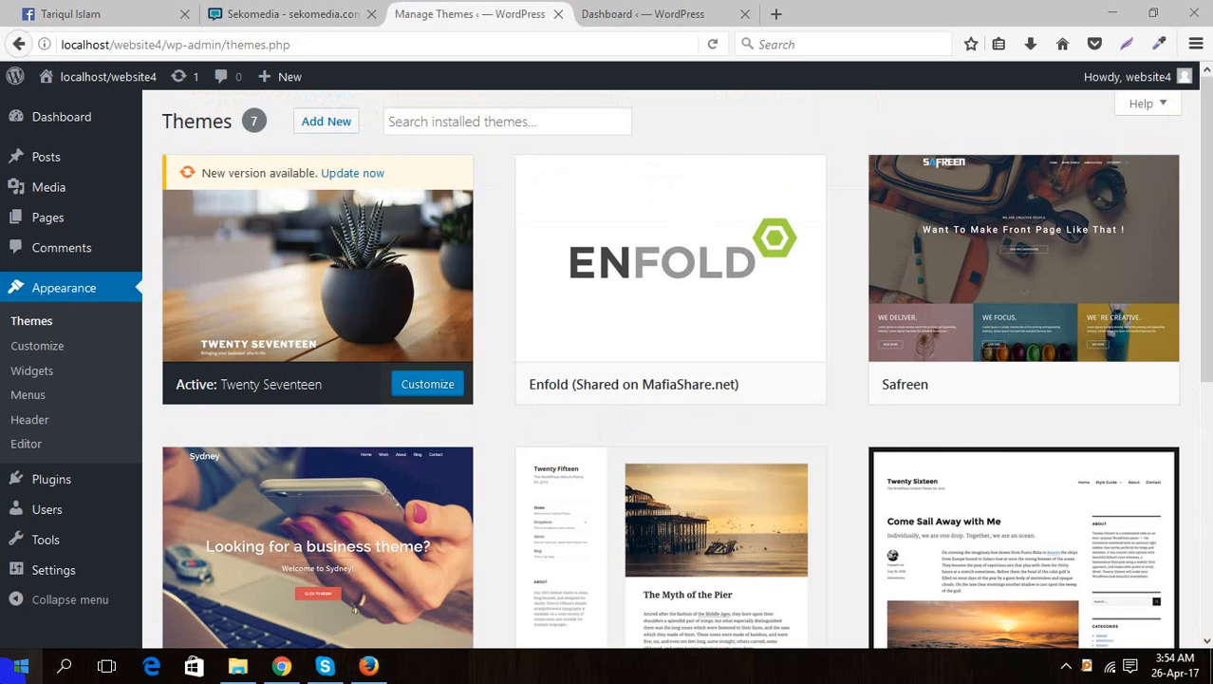
{"action": "left_click", "coordinate": [325, 123]}
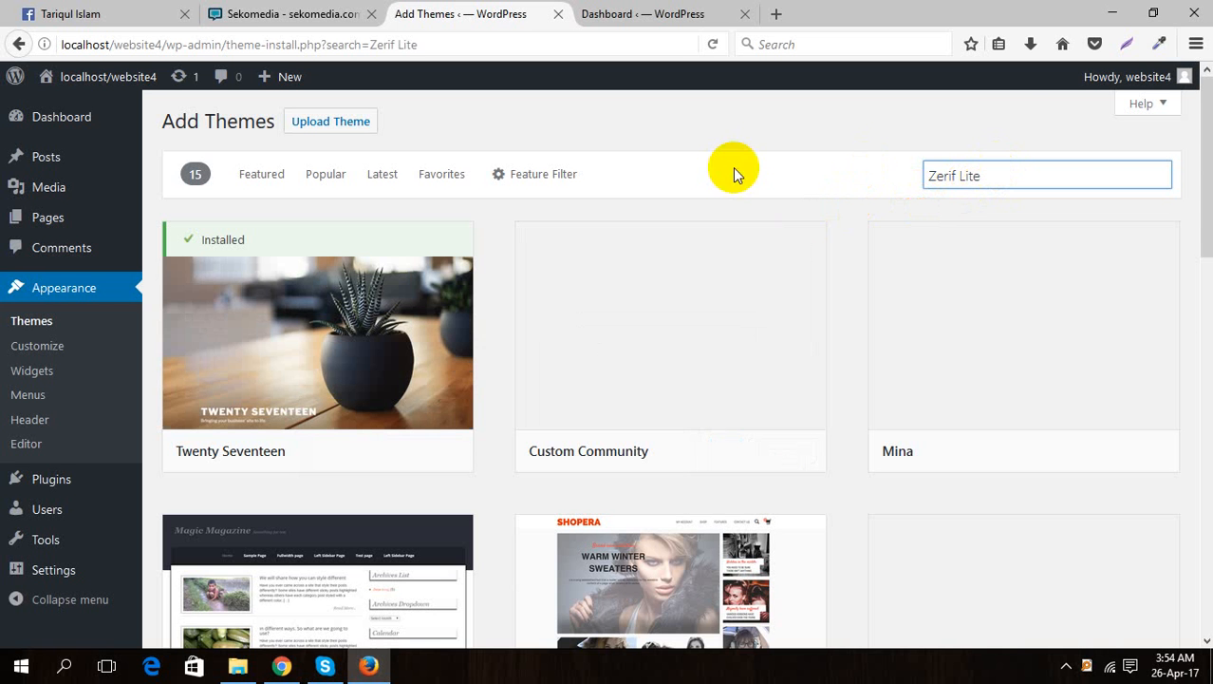
{"action": "scroll", "coordinate": [781, 314], "scroll_direction": "down", "scroll_amount": 5}
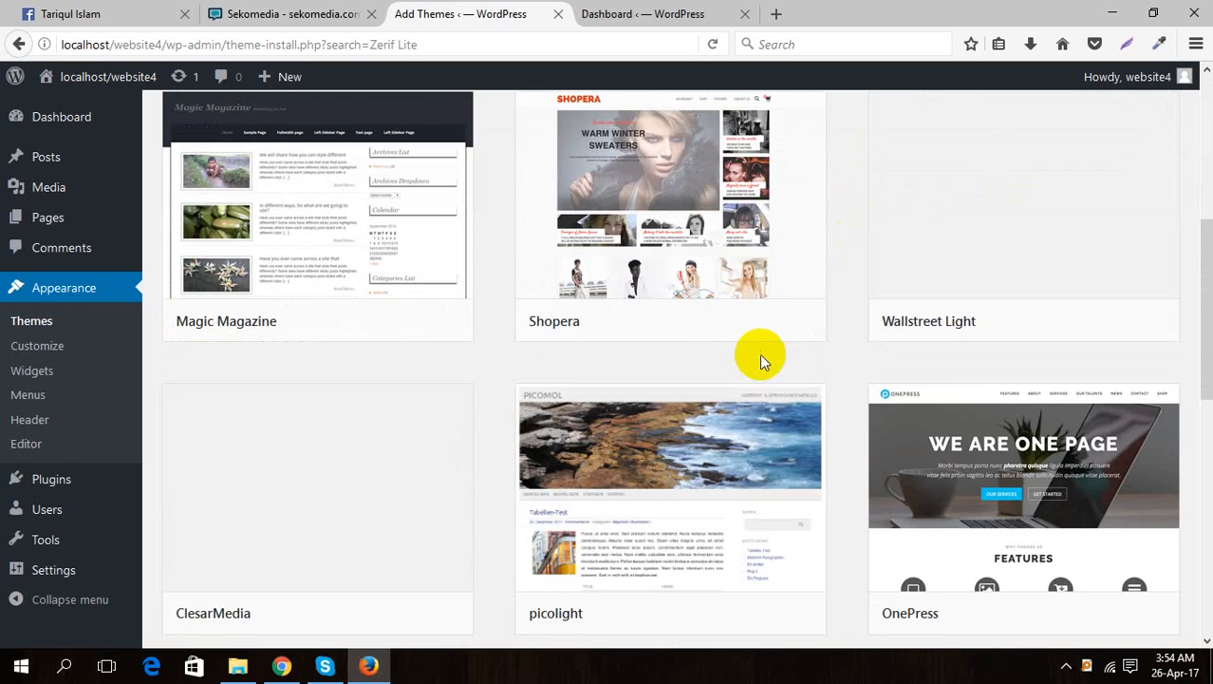
{"action": "scroll", "coordinate": [760, 353], "scroll_direction": "up", "scroll_amount": 4}
{"action": "scroll", "coordinate": [757, 351], "scroll_direction": "up", "scroll_amount": 1}
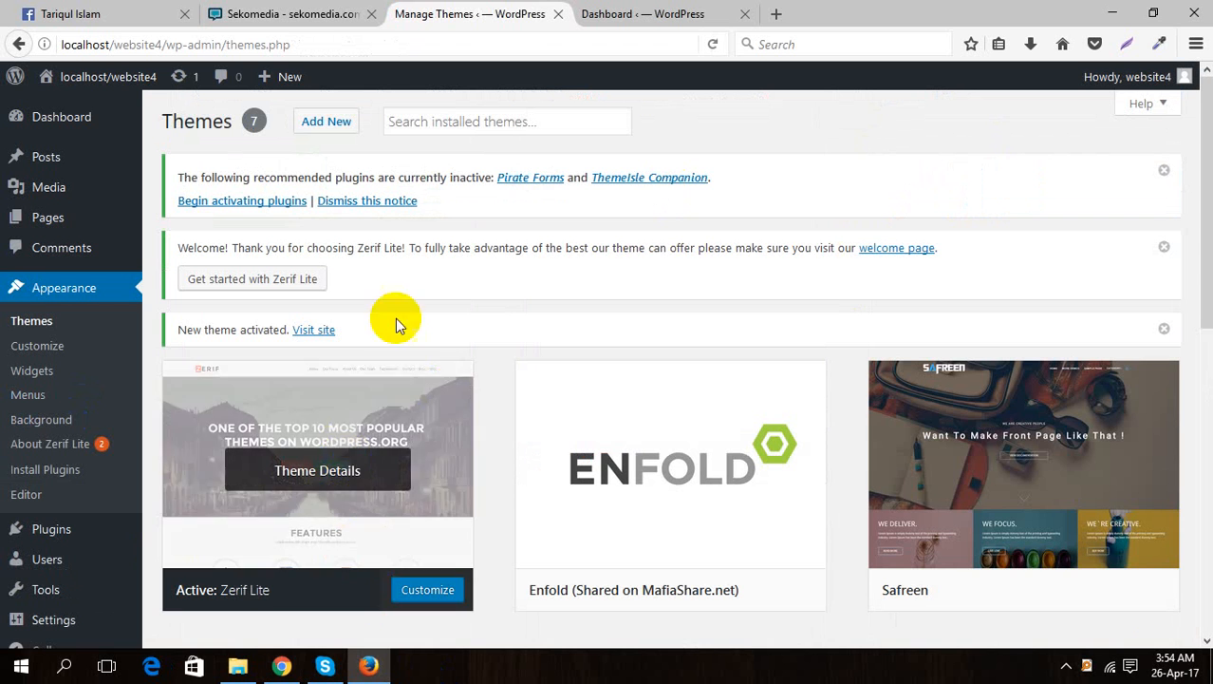
- Activate the theme's recommended plugins Pirate Forms and ThemeIsle Companion
{"action": "left_click", "coordinate": [272, 201]}
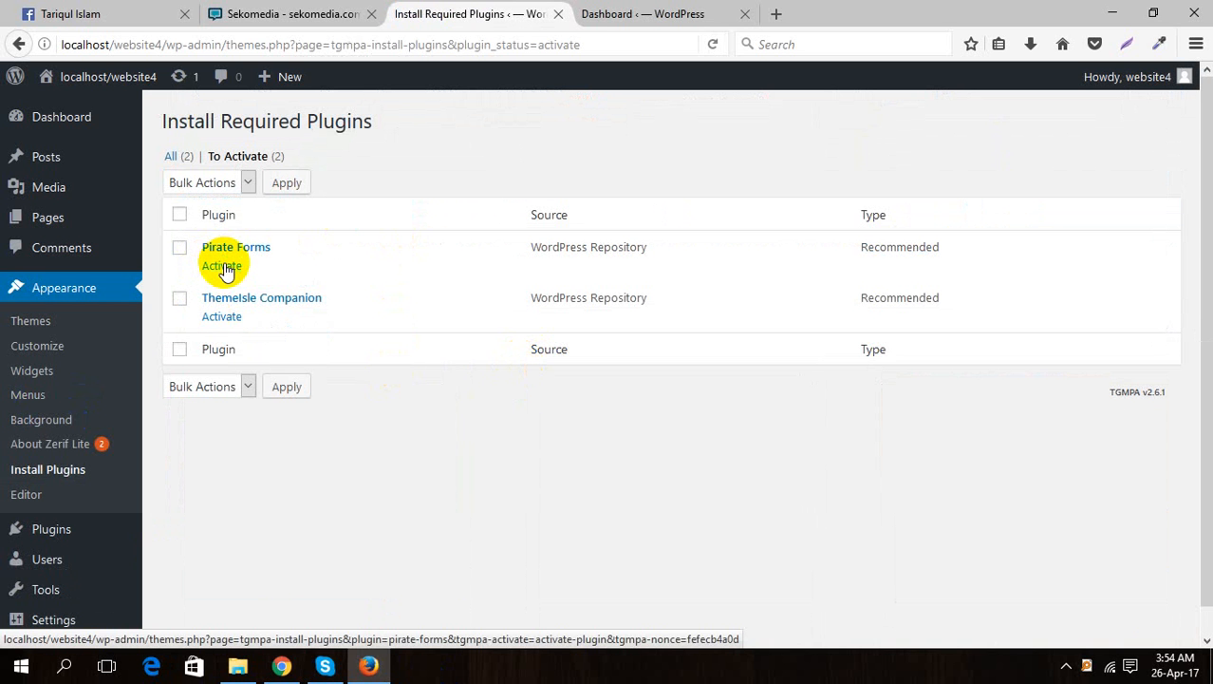
{"action": "left_click", "coordinate": [222, 267]}
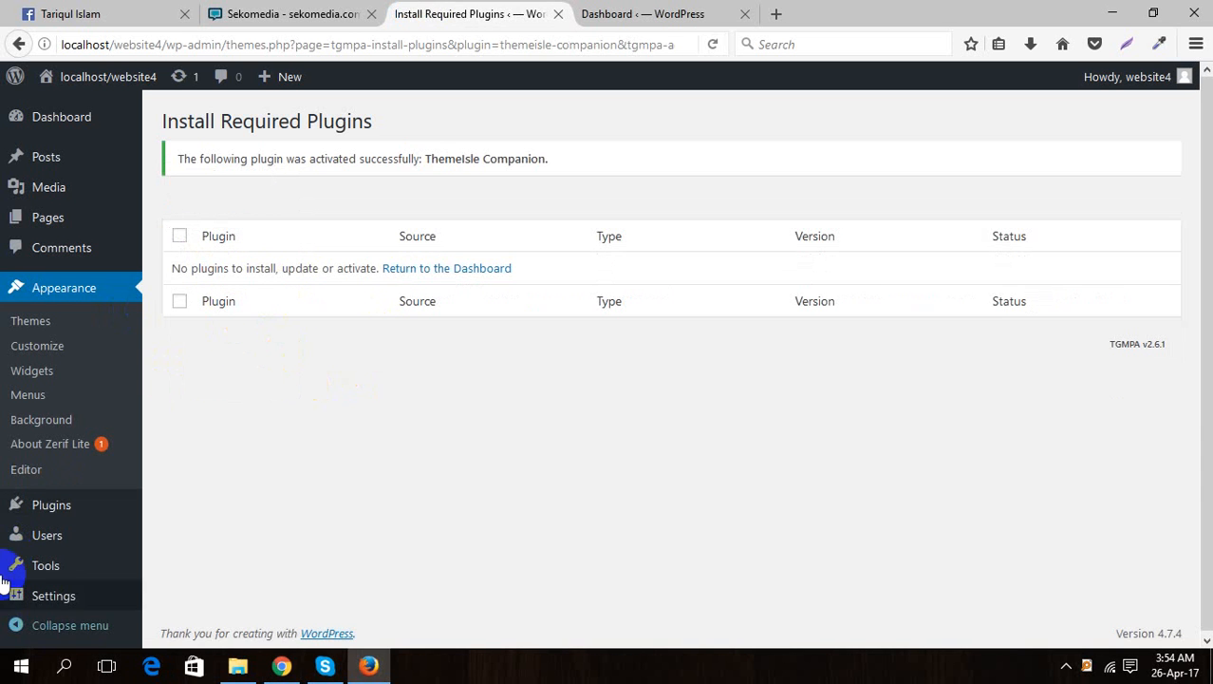
{"action": "left_click", "coordinate": [83, 298]}
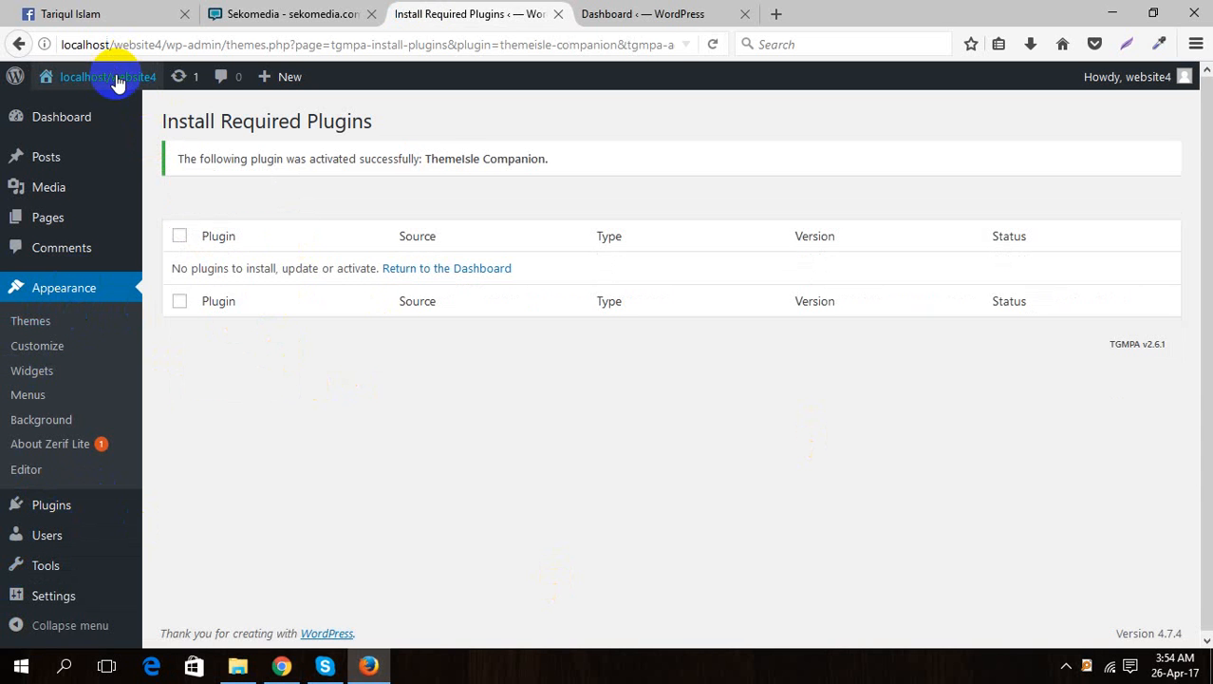
- Review the header and banner at the beginning of the sekomedia.com reference homepage
{"action": "mouse_move", "coordinate": [117, 83]}
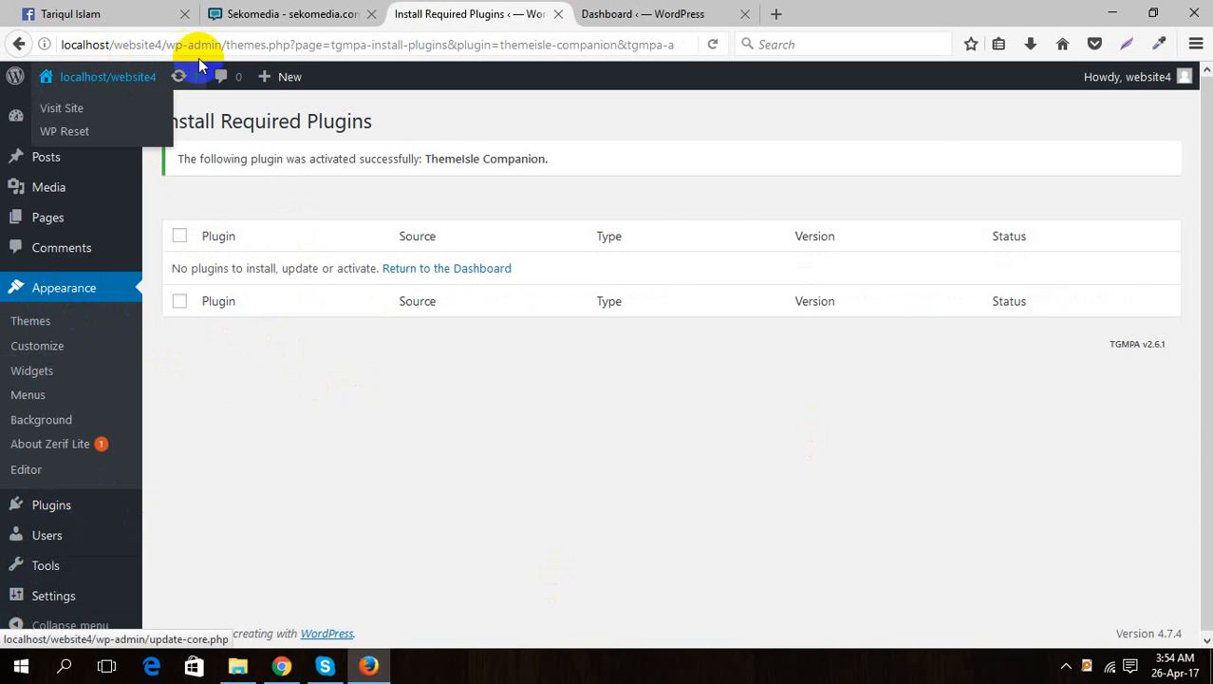
{"action": "left_click", "coordinate": [317, 19]}
{"action": "scroll", "coordinate": [528, 447], "scroll_direction": "up", "scroll_amount": 5}
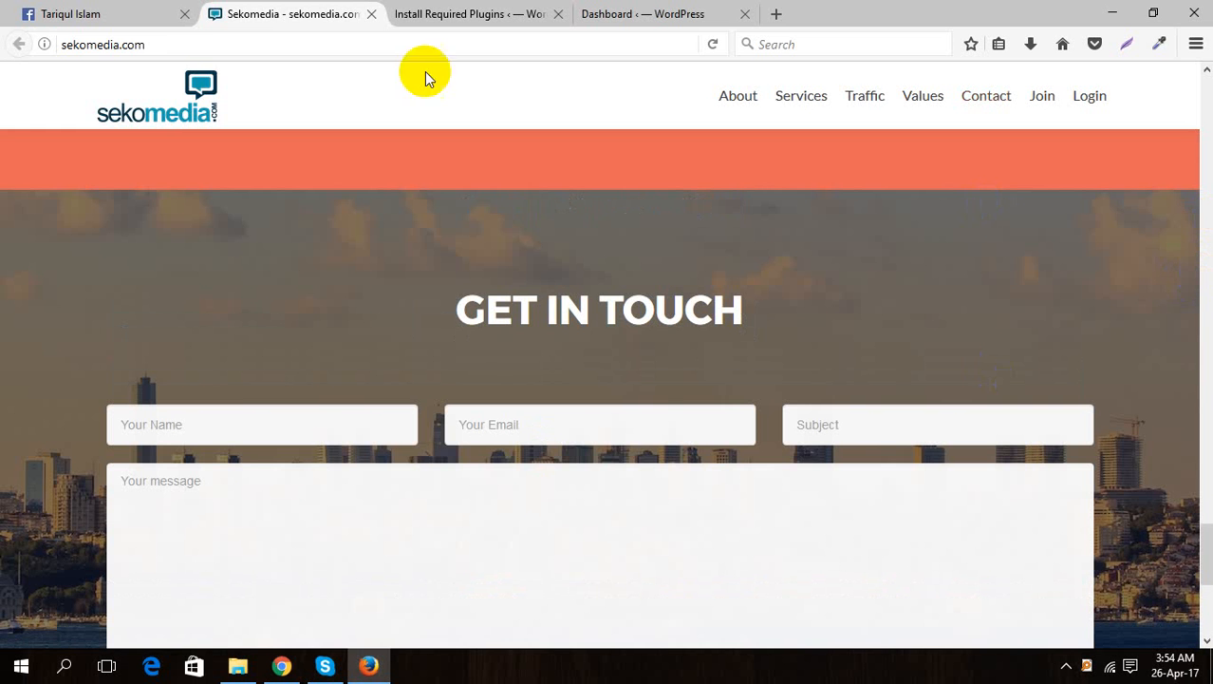
{"action": "left_click", "coordinate": [179, 106]}
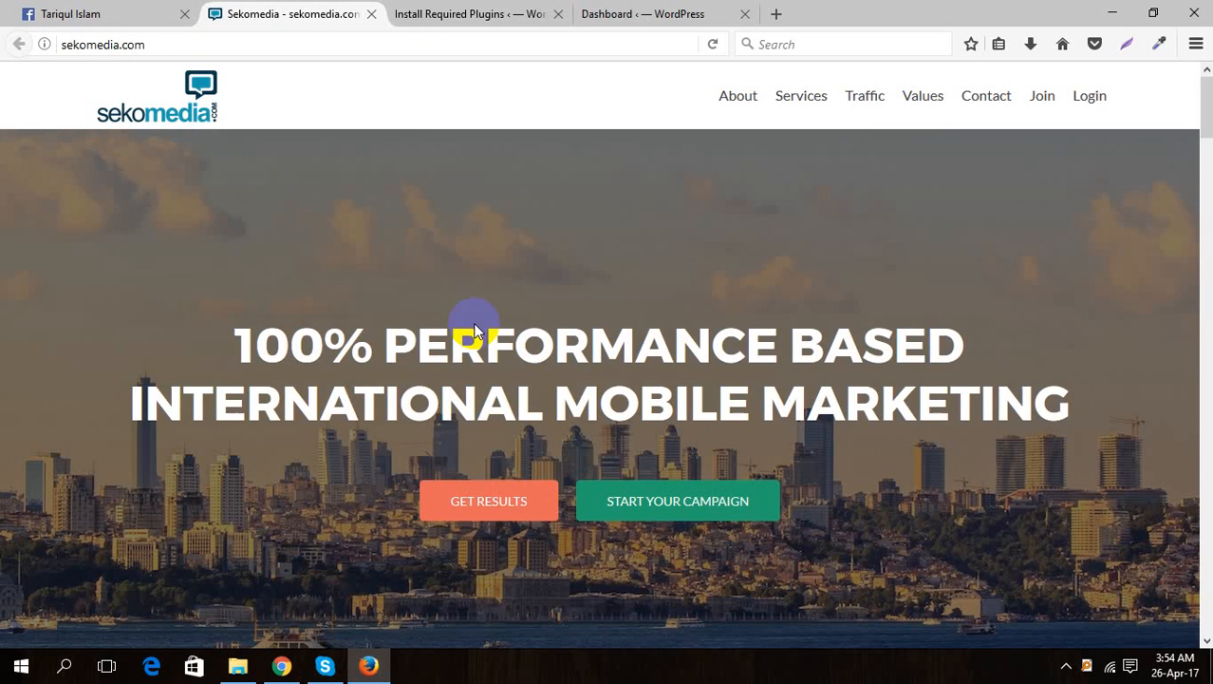
{"action": "scroll", "coordinate": [501, 331], "scroll_direction": "down", "scroll_amount": 5}
{"action": "scroll", "coordinate": [519, 352], "scroll_direction": "up", "scroll_amount": 5}
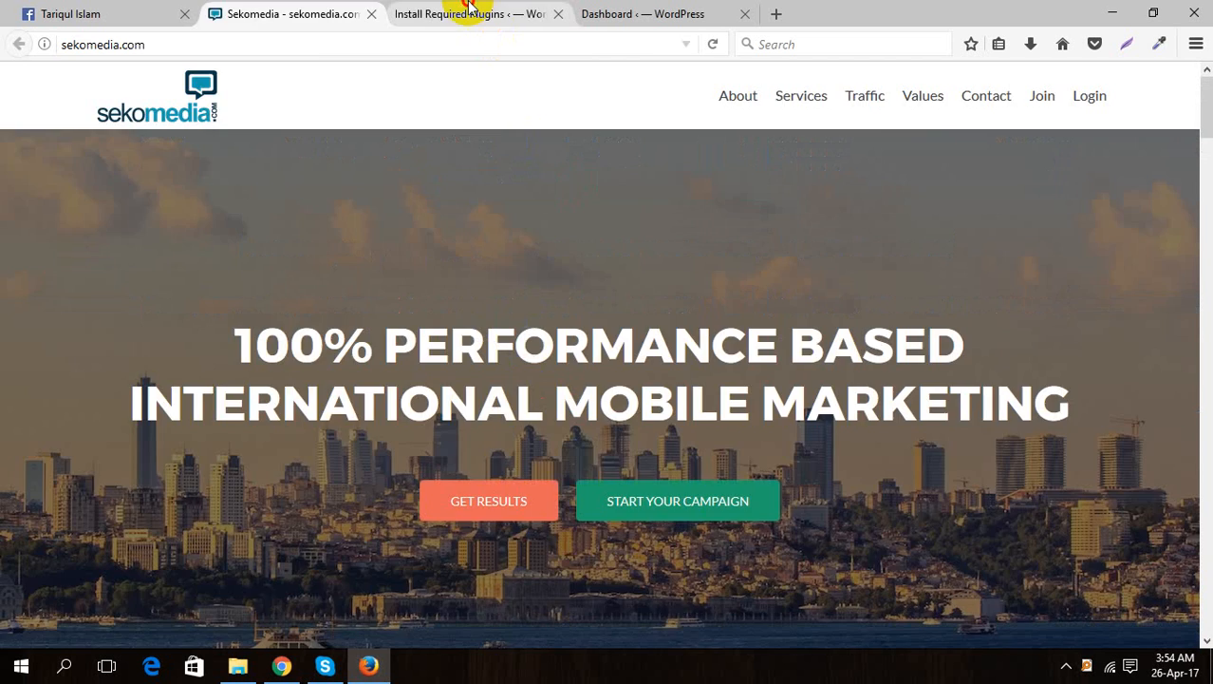
- Return to the WordPress admin, move the Sample Page to the trash and delete it permanently
{"action": "left_click", "coordinate": [466, 12]}
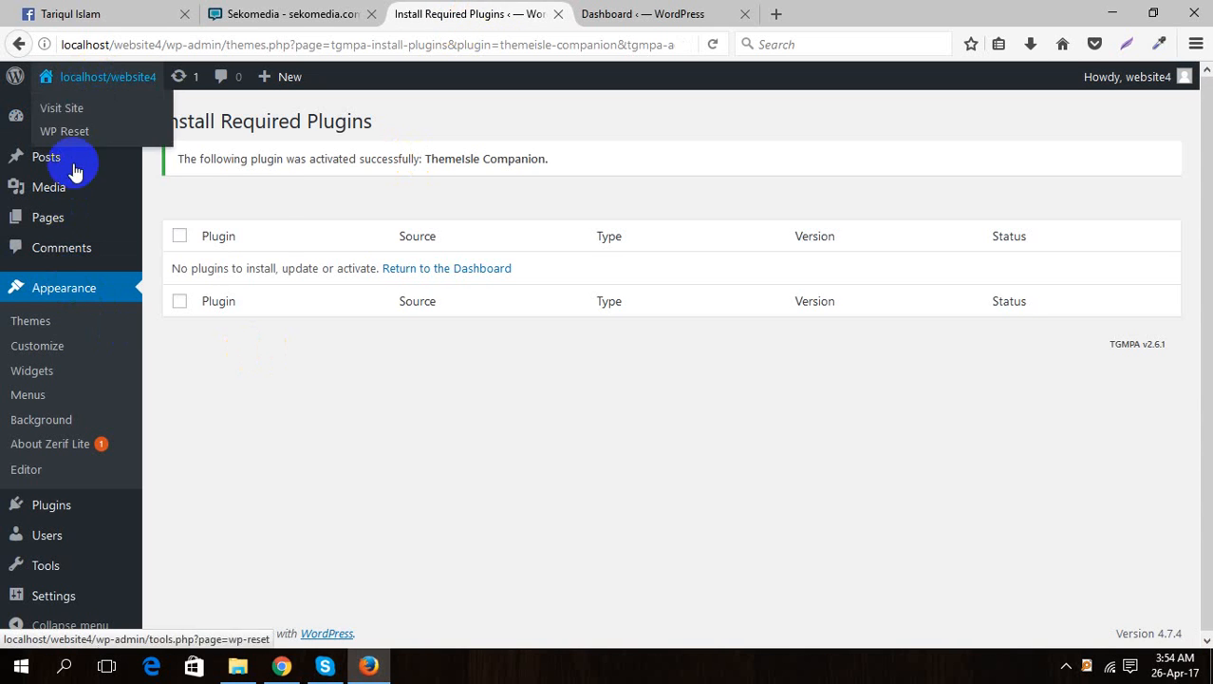
{"action": "left_click", "coordinate": [110, 222]}
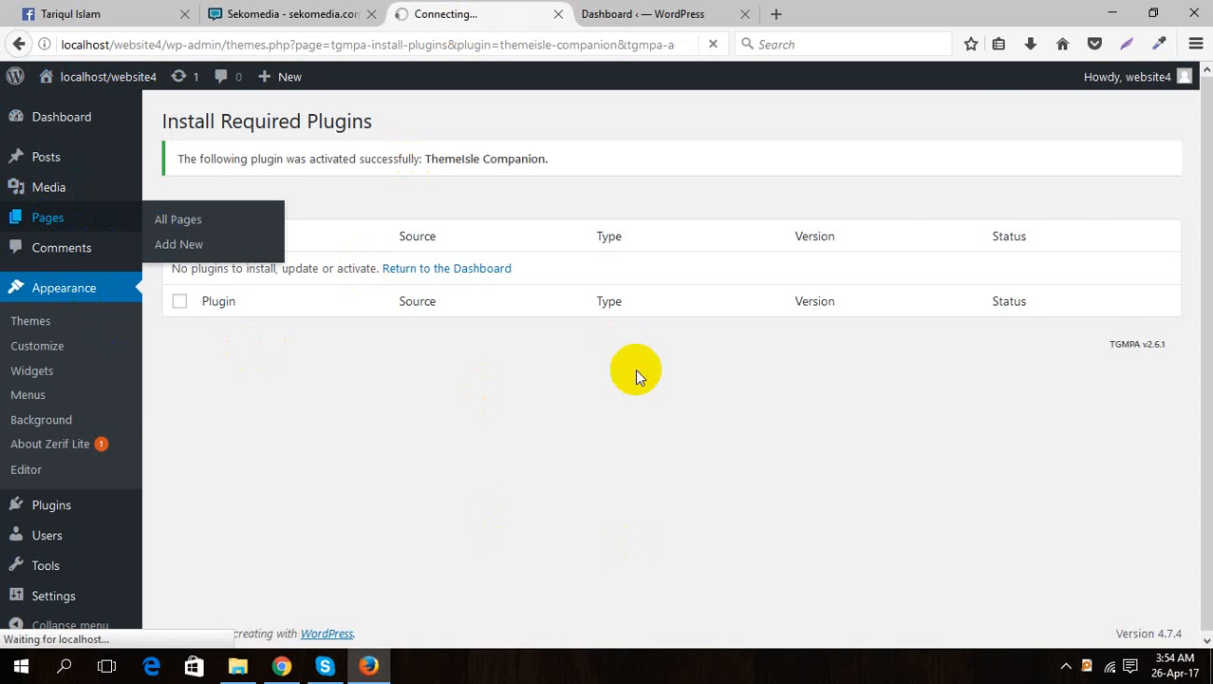
{"action": "mouse_move", "coordinate": [258, 266]}
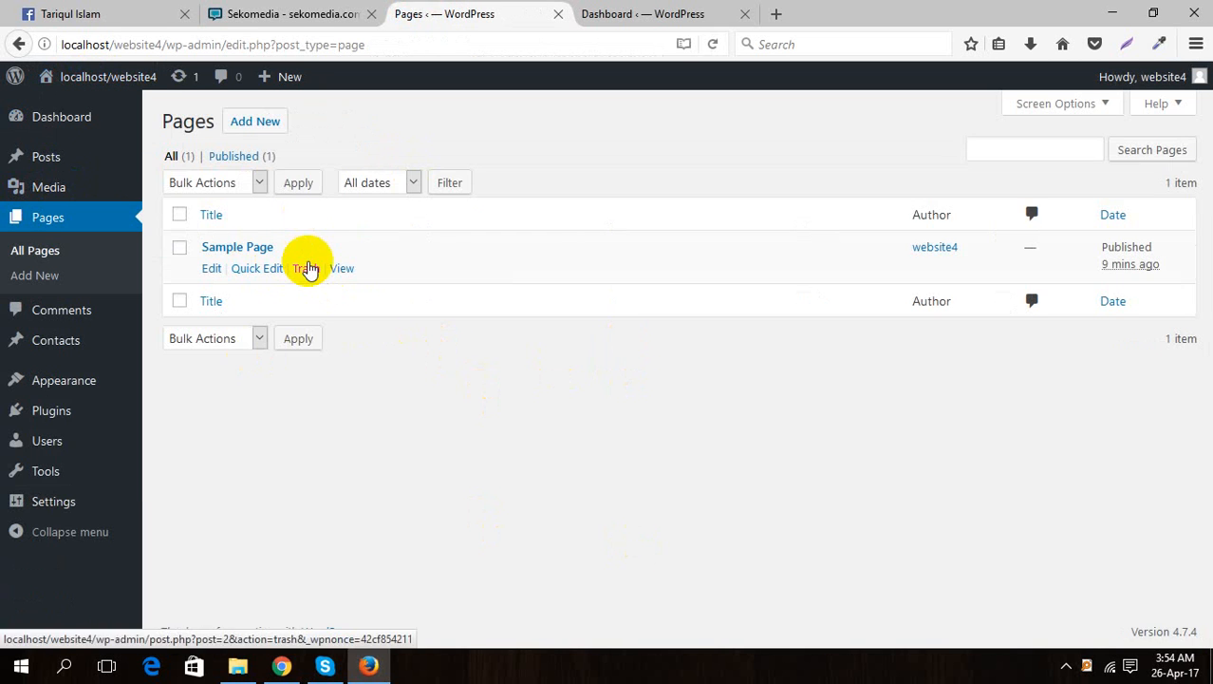
{"action": "left_click", "coordinate": [306, 268]}
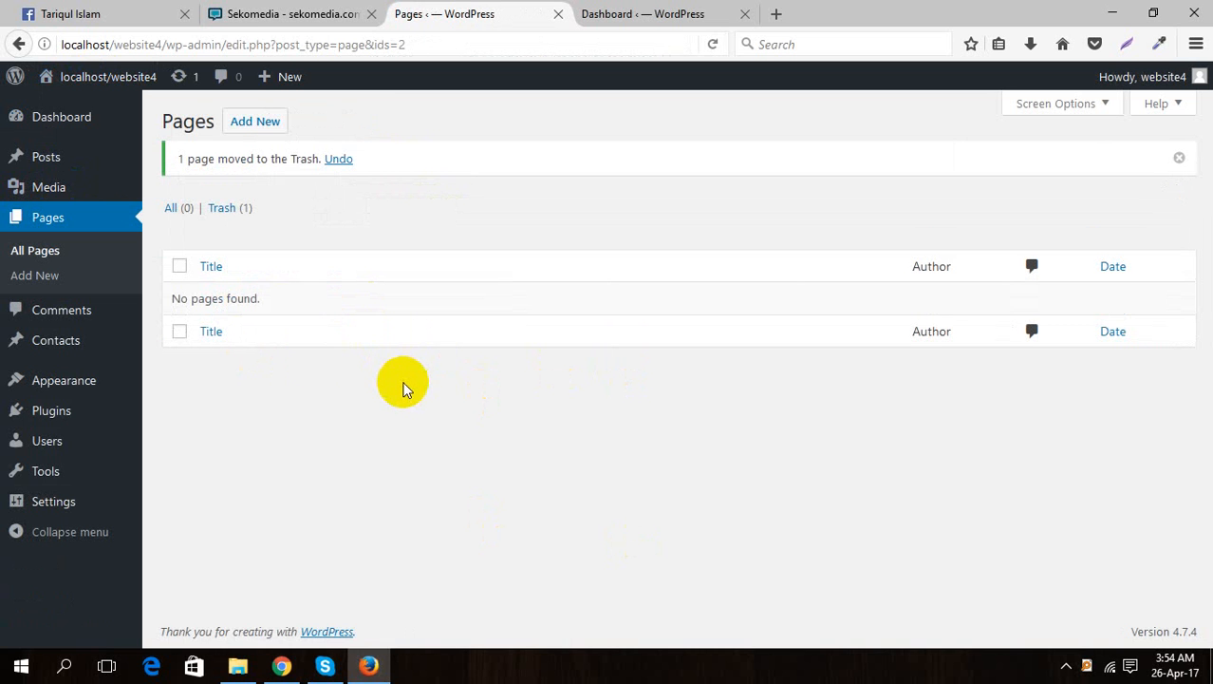
{"action": "left_click", "coordinate": [218, 208]}
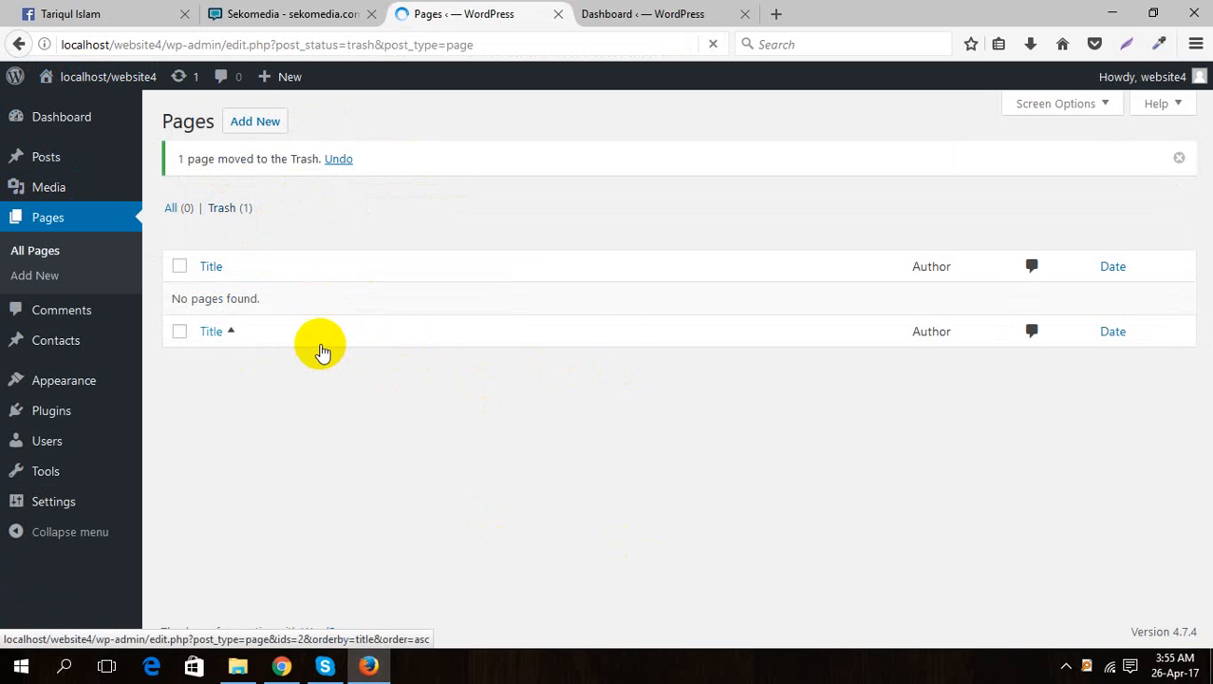
{"action": "left_click", "coordinate": [283, 269]}
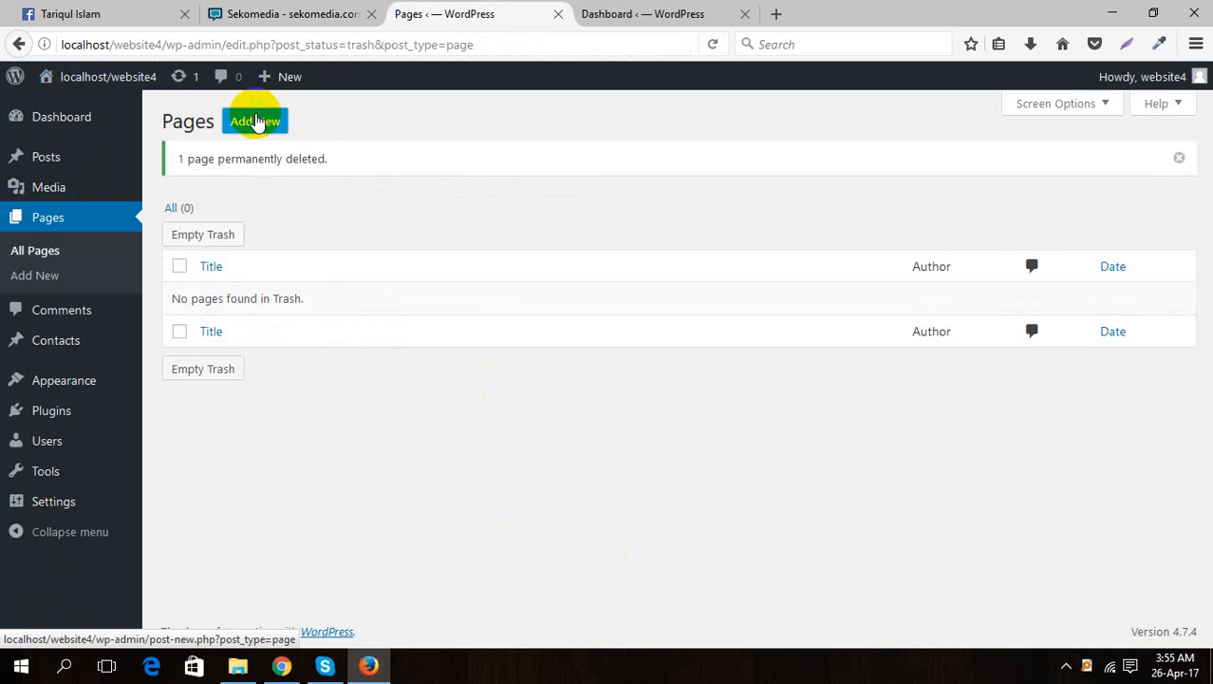
- Create a new page titled Home and publish it
{"action": "left_click", "coordinate": [255, 122]}
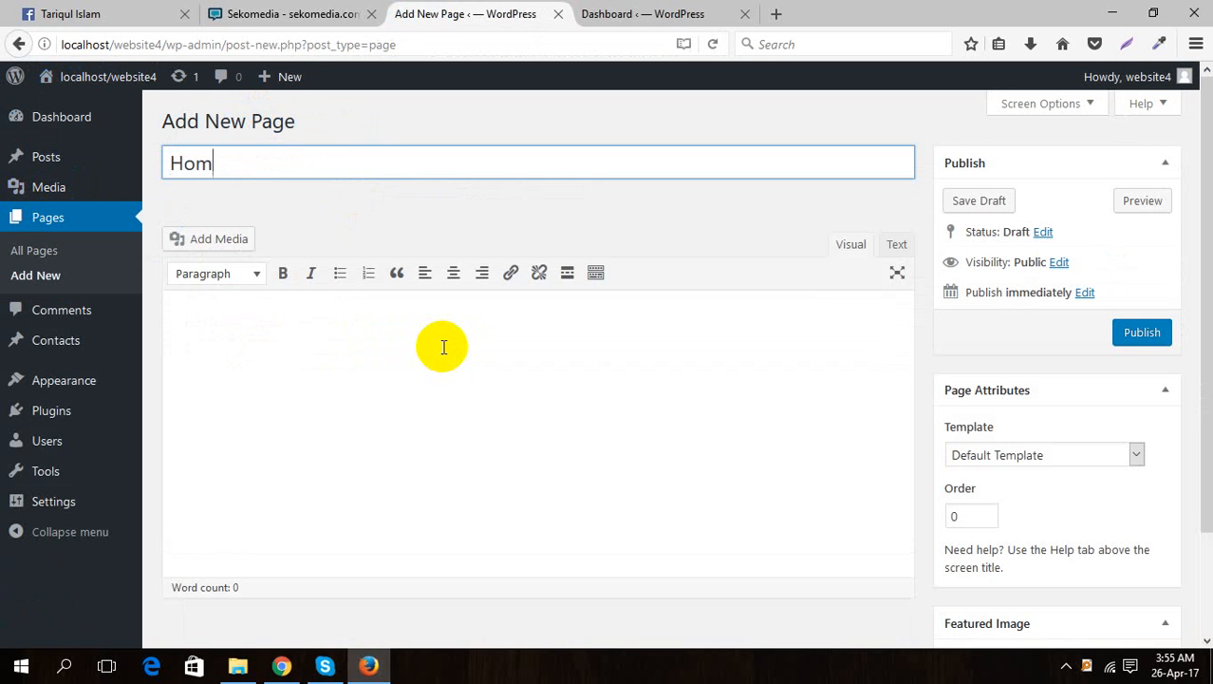
{"action": "left_click", "coordinate": [1147, 332]}
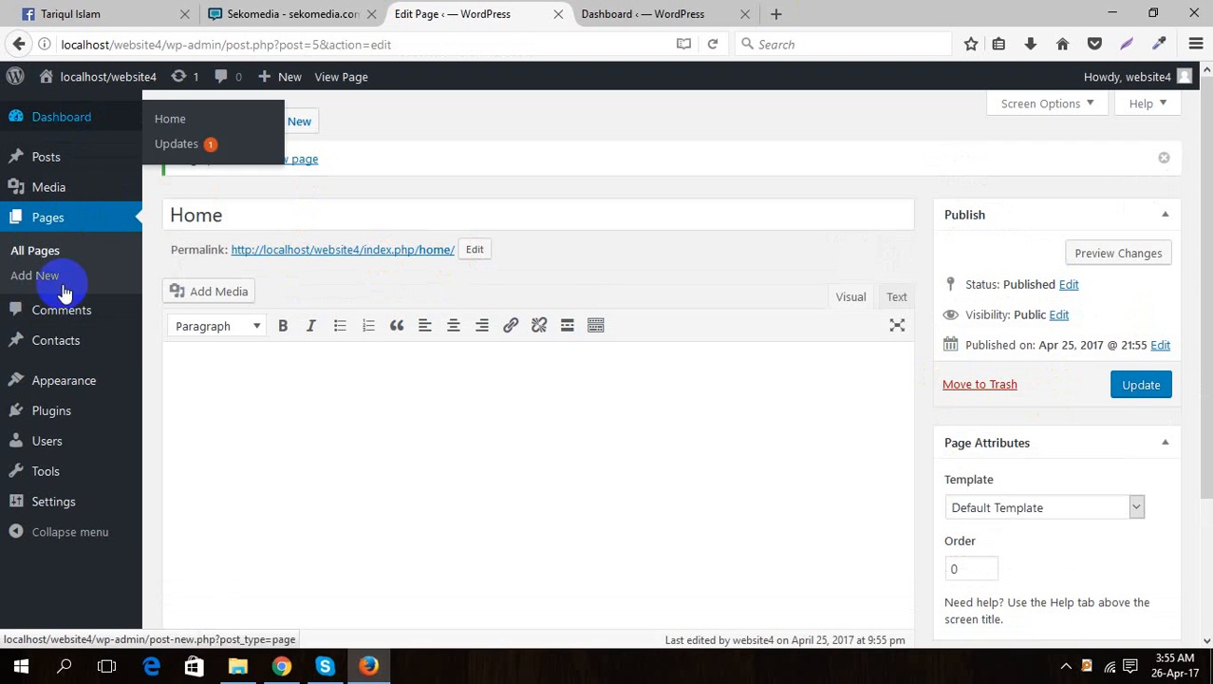
- Examine the theme's customization options, including Frontpage sections and its Big title section, and close the Customizer
{"action": "mouse_move", "coordinate": [81, 382]}
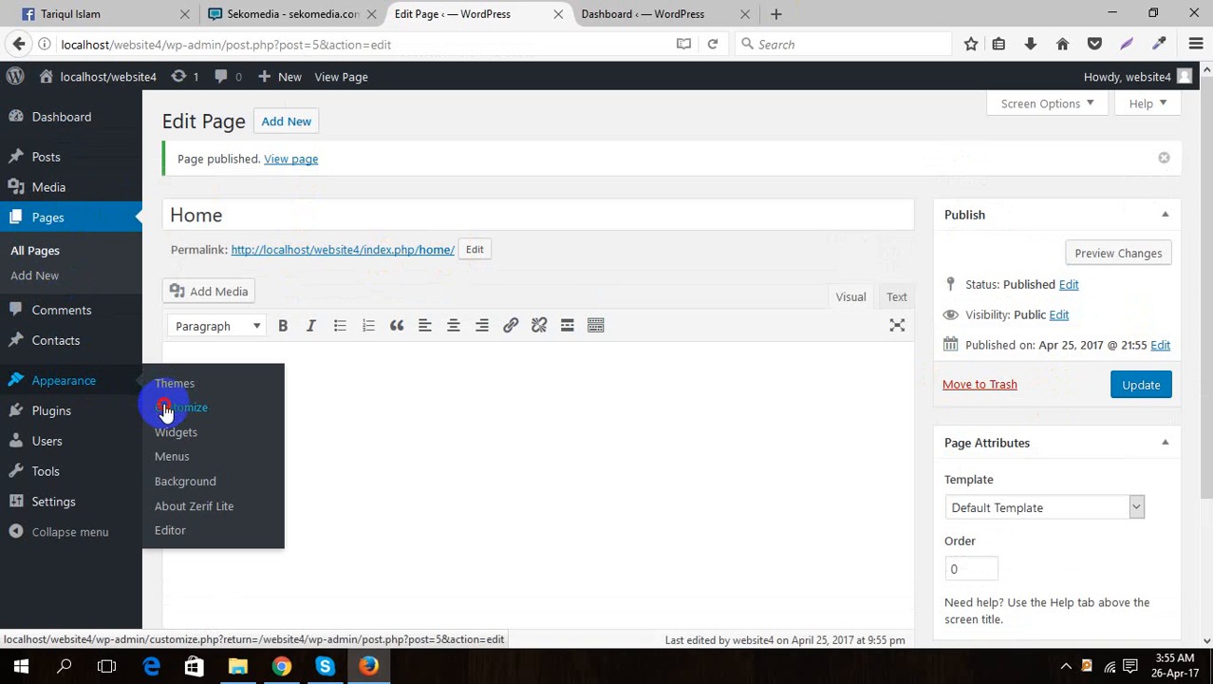
{"action": "left_click", "coordinate": [166, 408]}
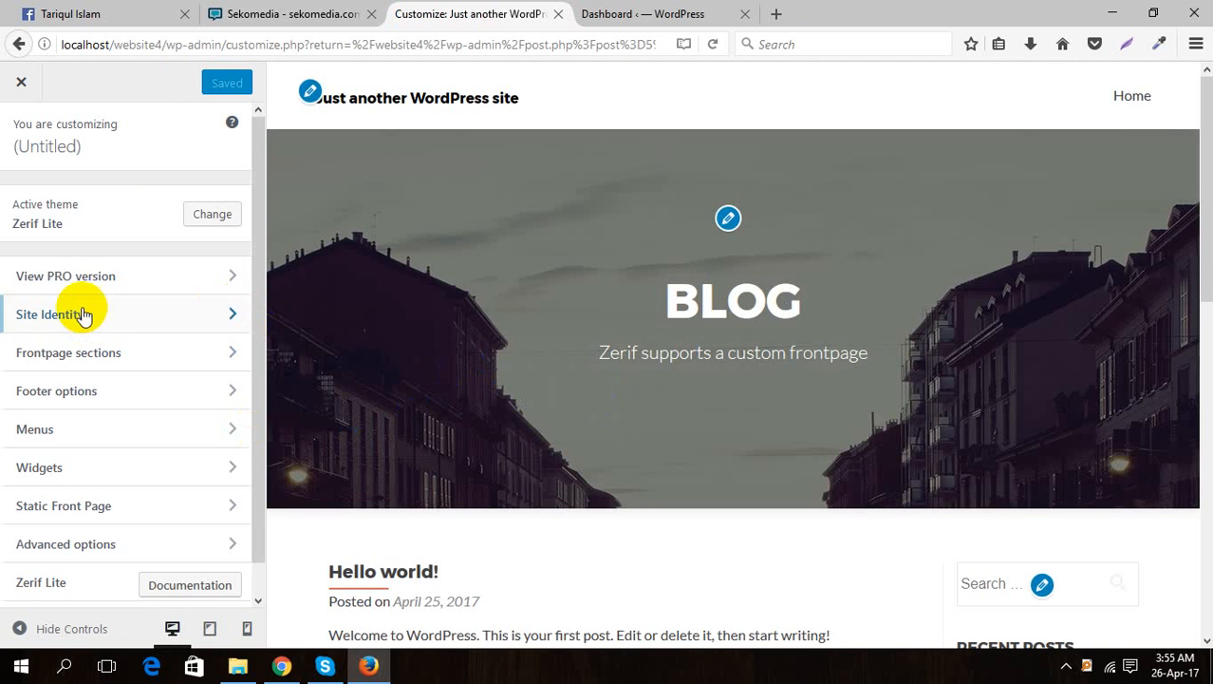
{"action": "scroll", "coordinate": [496, 479], "scroll_direction": "down", "scroll_amount": 5}
{"action": "scroll", "coordinate": [503, 487], "scroll_direction": "up", "scroll_amount": 5}
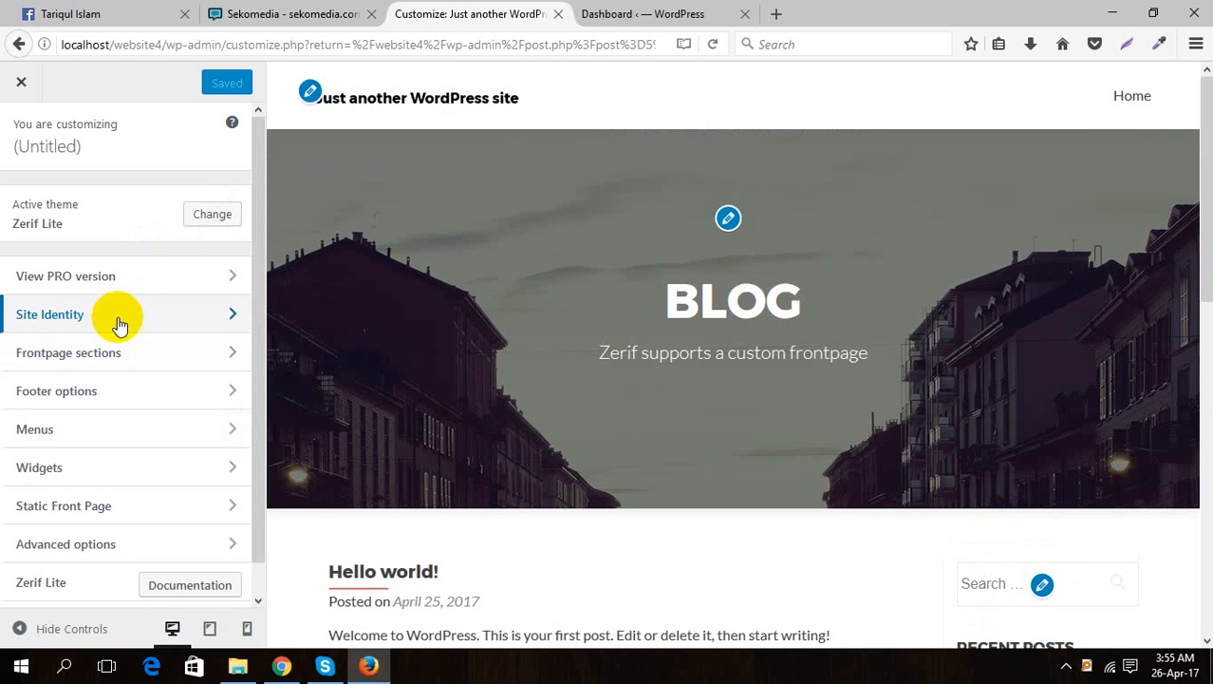
{"action": "left_click", "coordinate": [120, 352]}
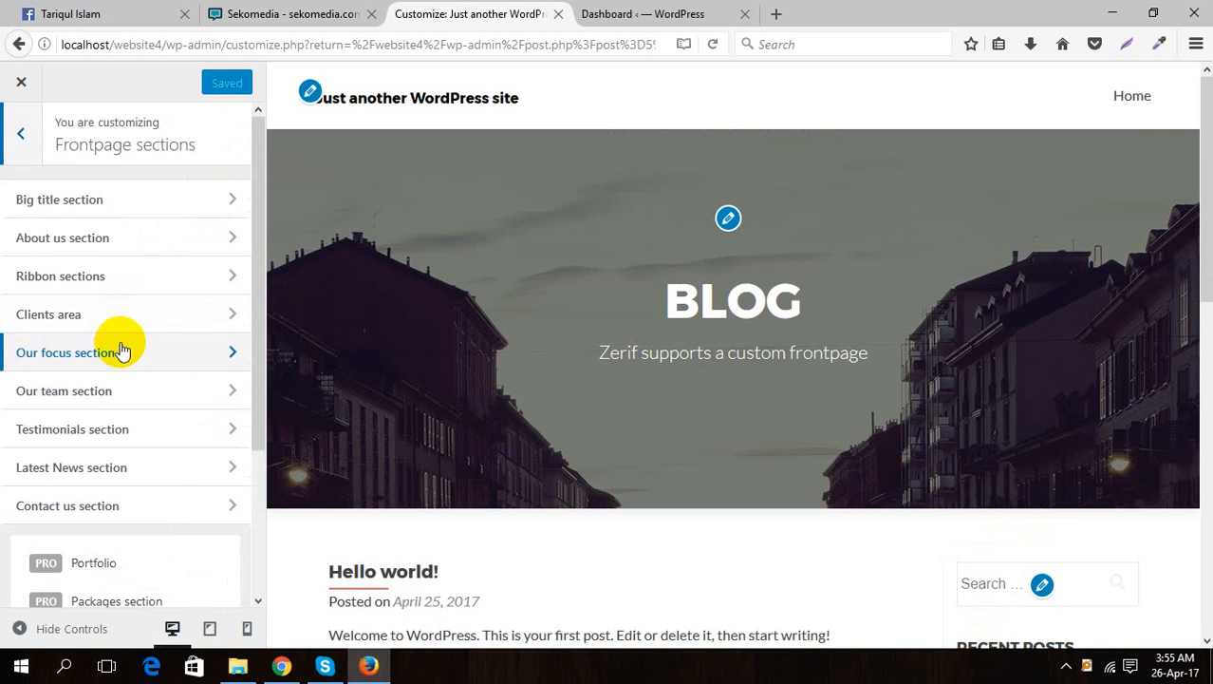
{"action": "left_click", "coordinate": [130, 197]}
{"action": "left_click", "coordinate": [21, 127]}
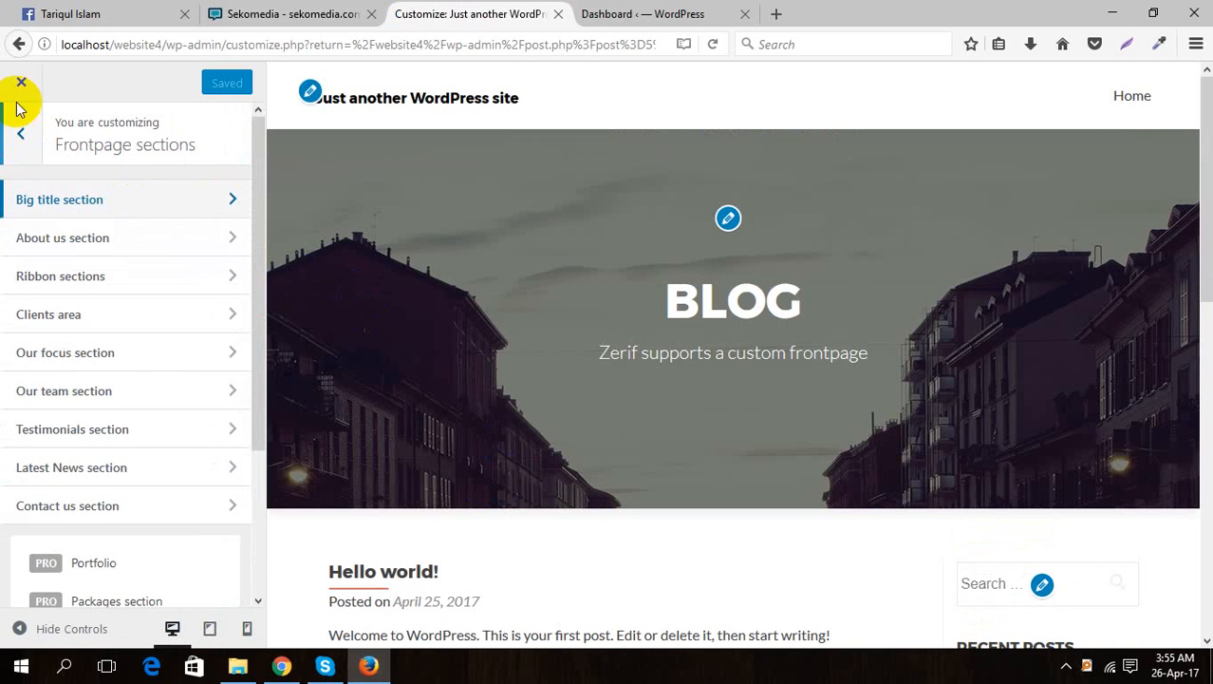
{"action": "left_click", "coordinate": [23, 137]}
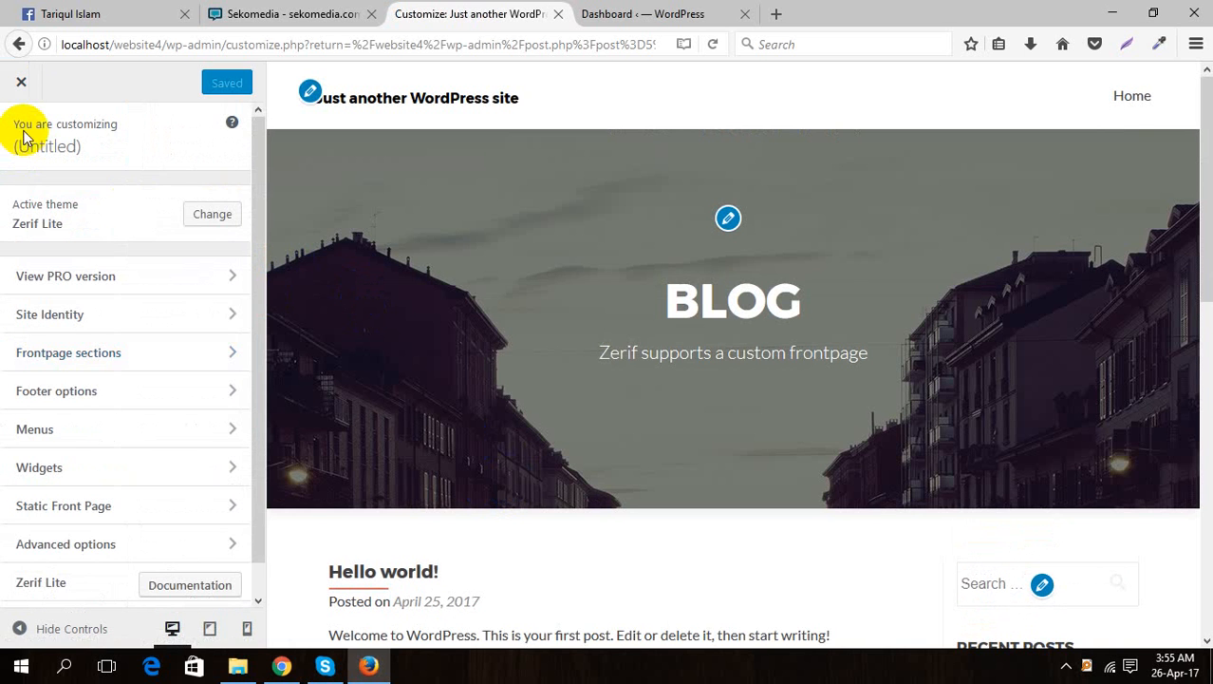
{"action": "left_click", "coordinate": [27, 84]}
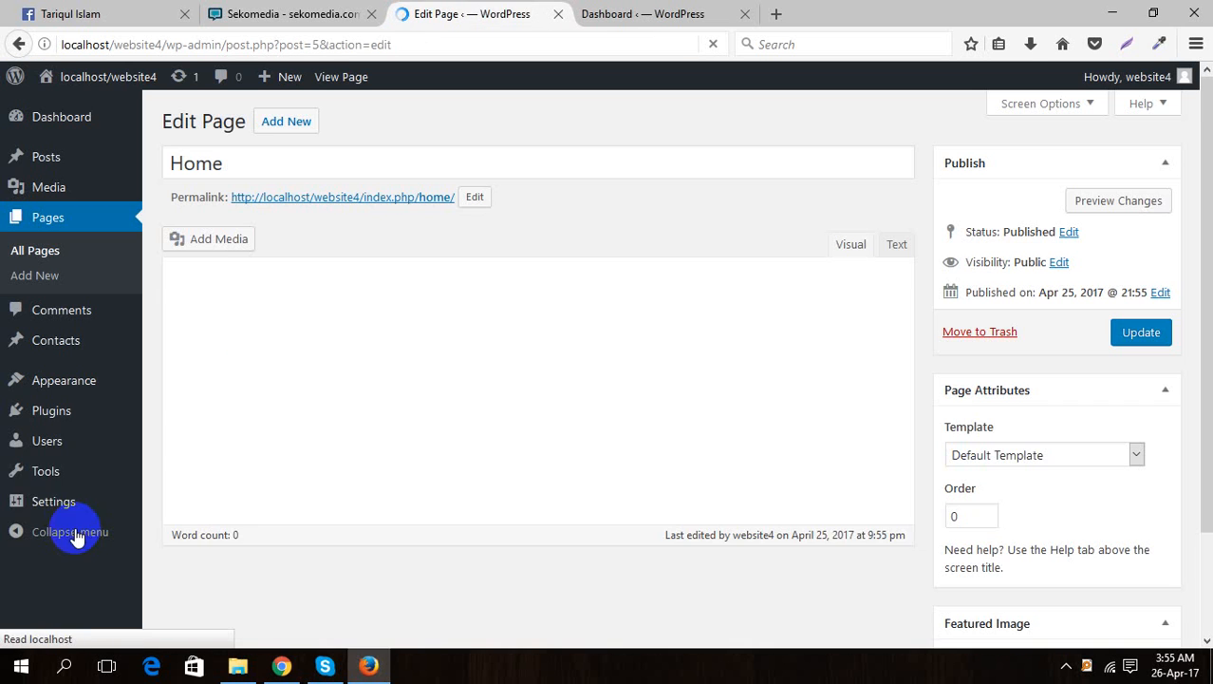
- Set the site's front page display to a static page, choose Home as the front page, and save the reading settings
{"action": "left_click", "coordinate": [58, 503]}
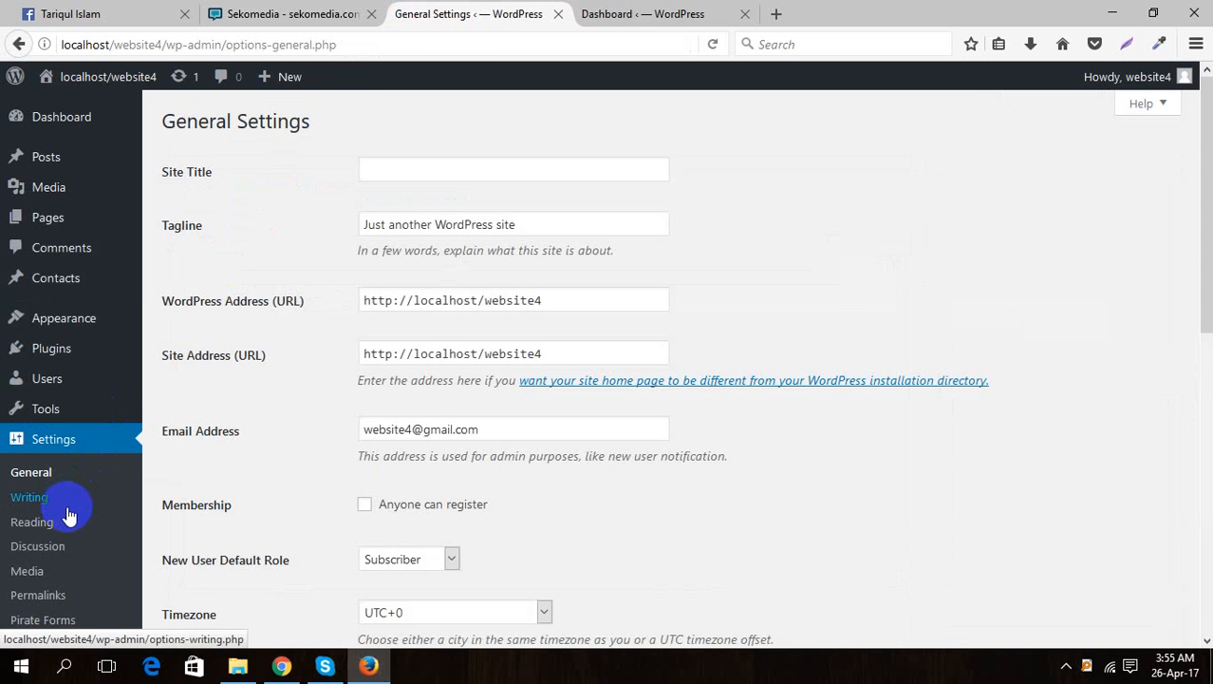
{"action": "left_click", "coordinate": [58, 525]}
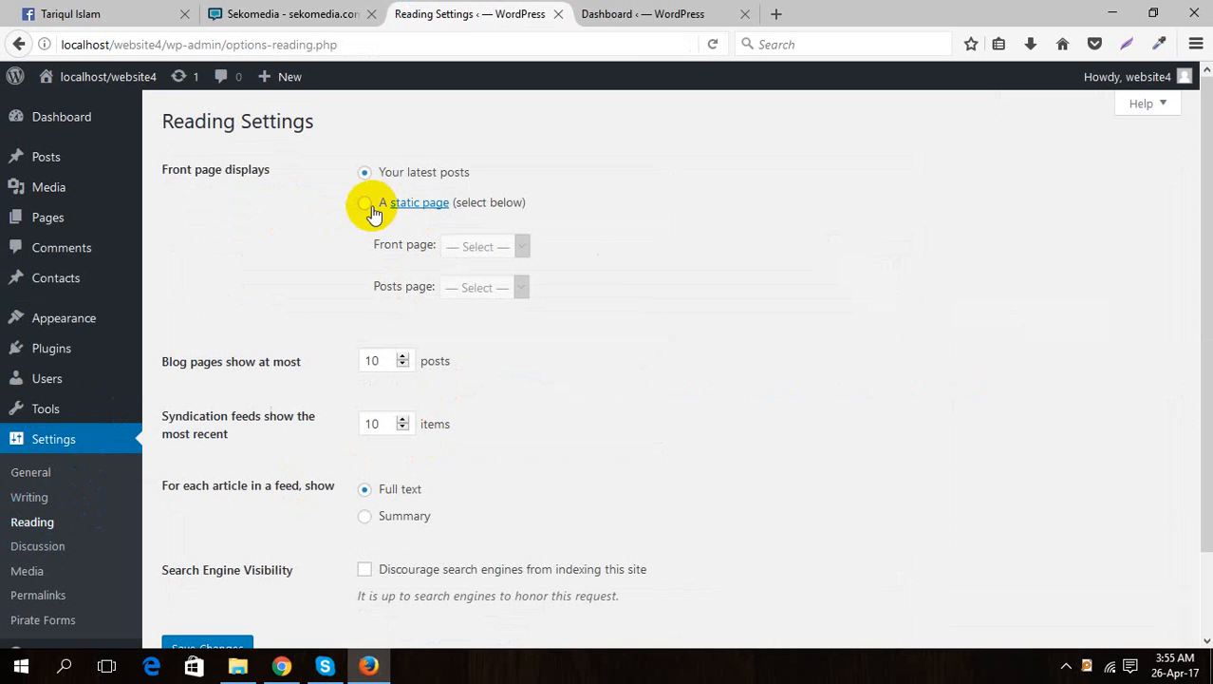
{"action": "left_click", "coordinate": [472, 252]}
{"action": "left_click", "coordinate": [468, 288]}
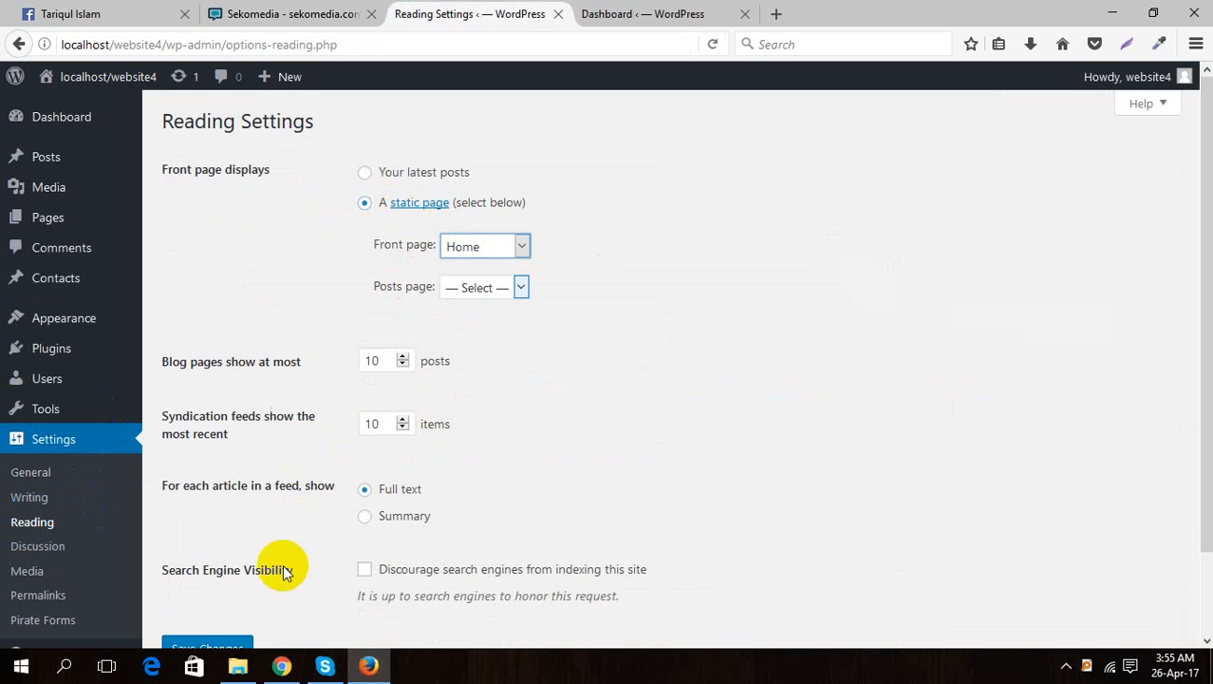
{"action": "scroll", "coordinate": [257, 620], "scroll_direction": "down", "scroll_amount": 2}
{"action": "left_click", "coordinate": [227, 564]}
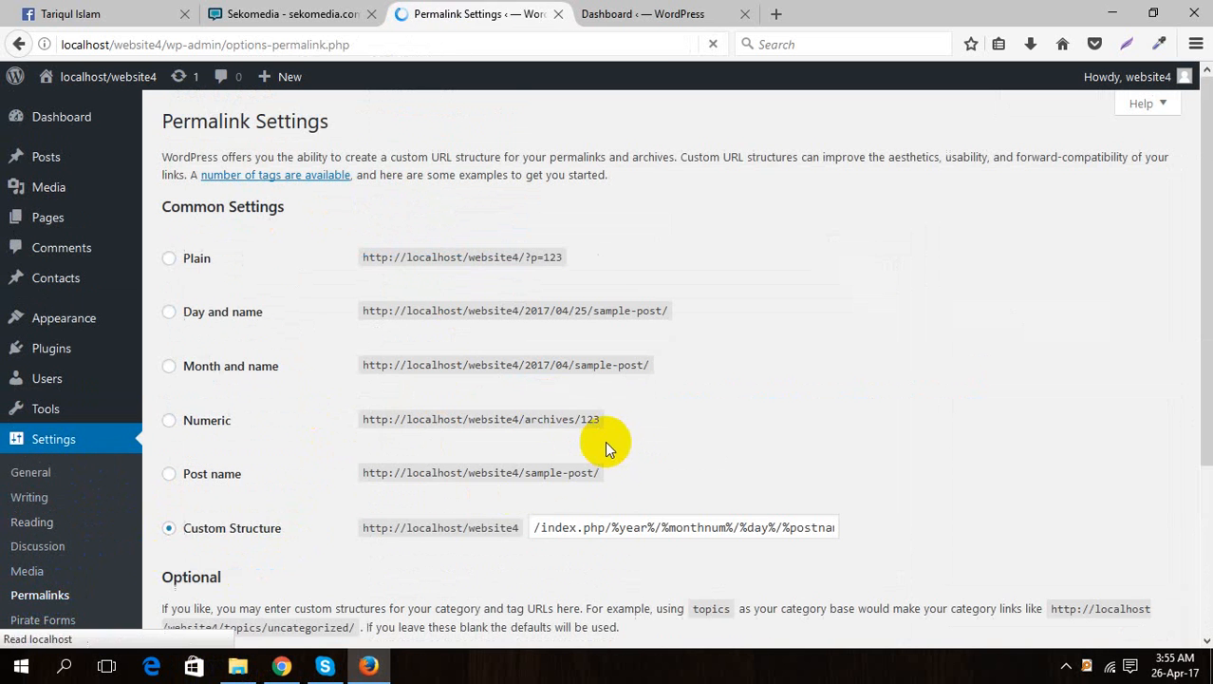
- Change the permalink structure to Post name and save the permalink settings
{"action": "left_click", "coordinate": [191, 483]}
{"action": "scroll", "coordinate": [249, 468], "scroll_direction": "down", "scroll_amount": 5}
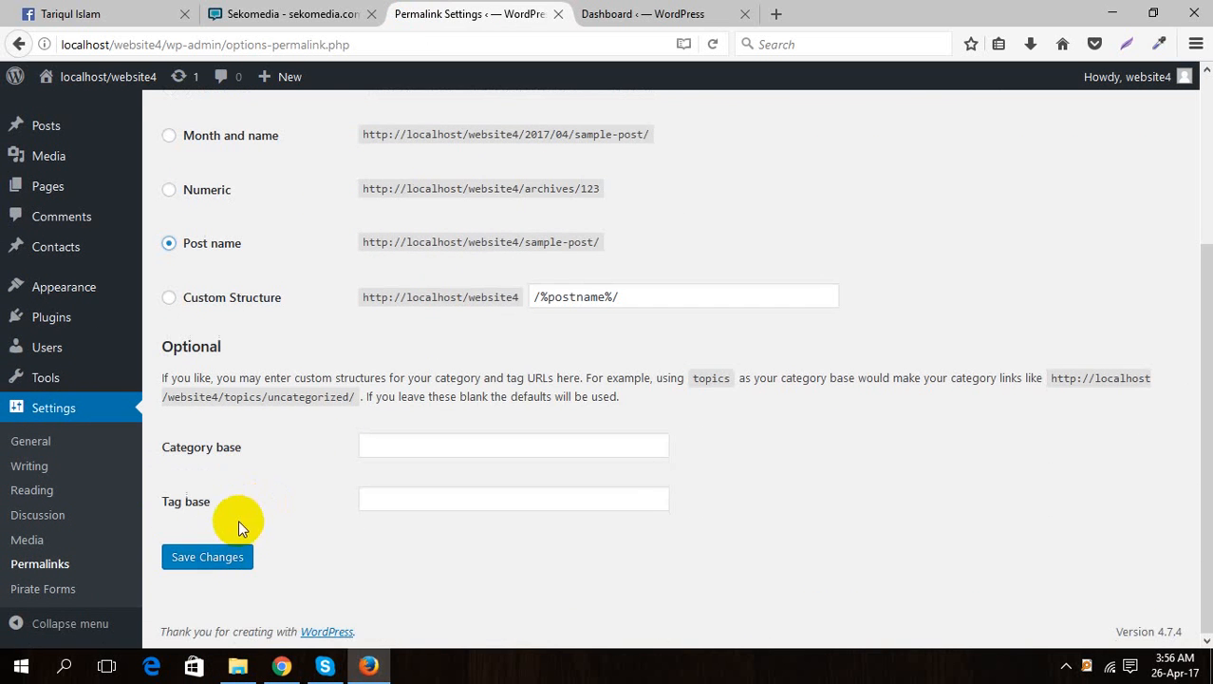
{"action": "left_click", "coordinate": [220, 556]}
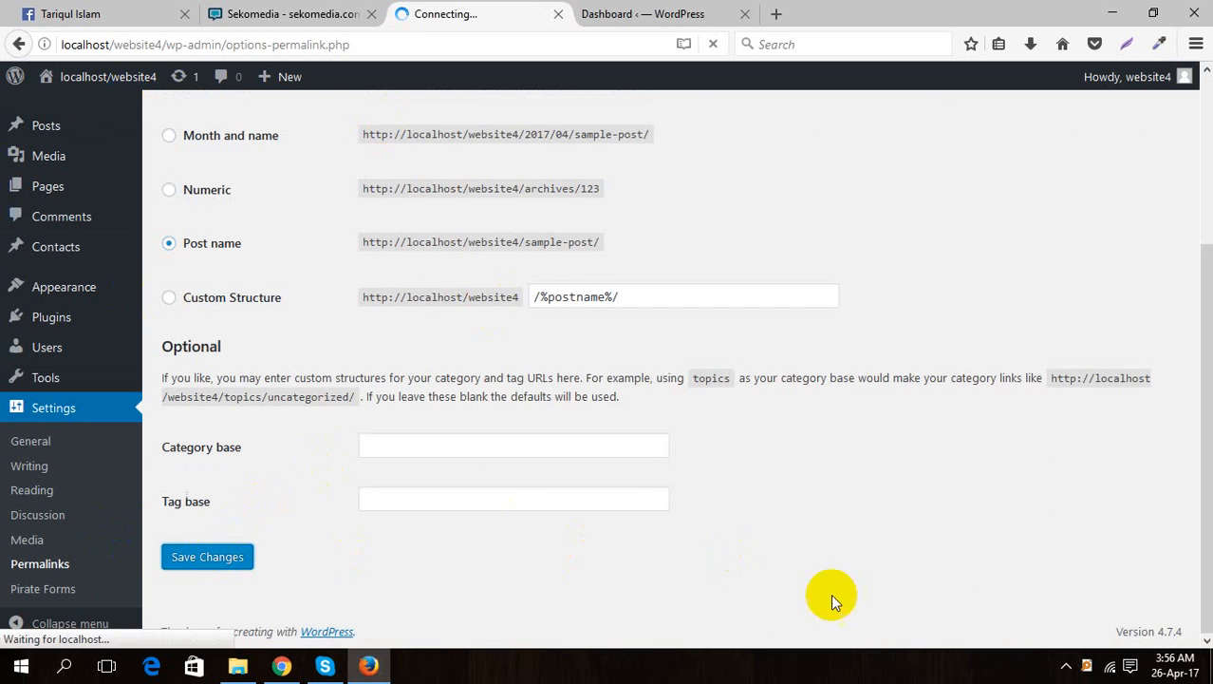
- Open the Customizer for the active Zerif Lite theme
{"action": "left_click", "coordinate": [57, 323]}
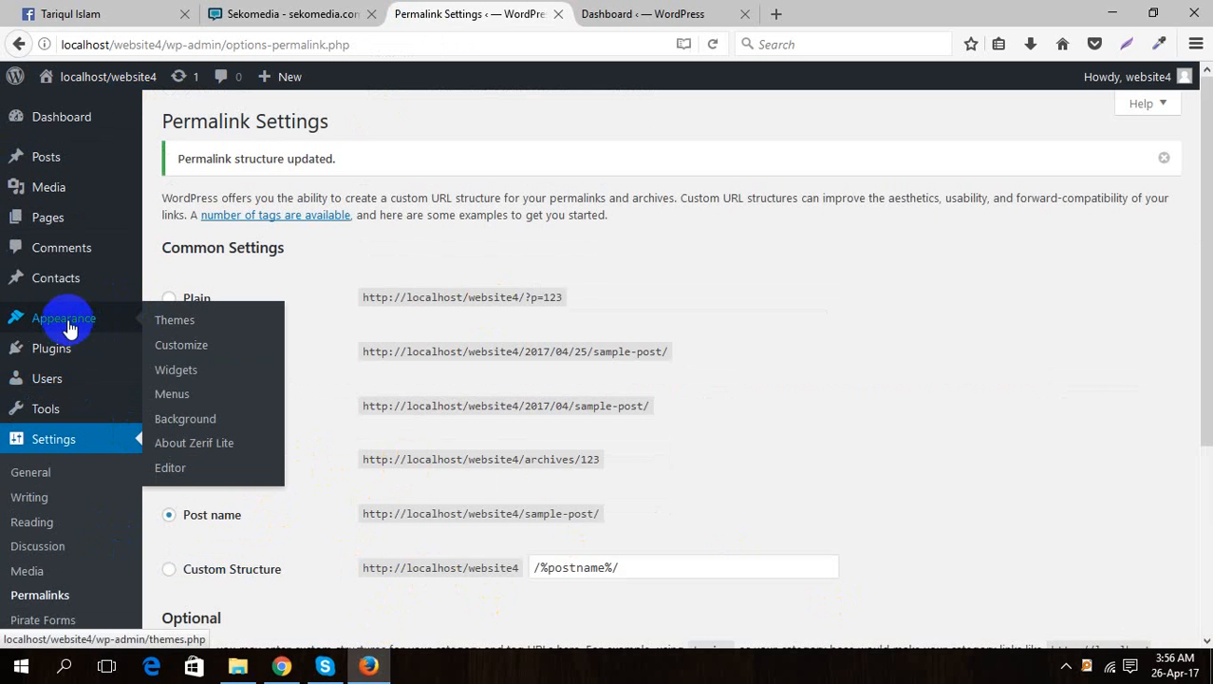
{"action": "left_click", "coordinate": [185, 345]}
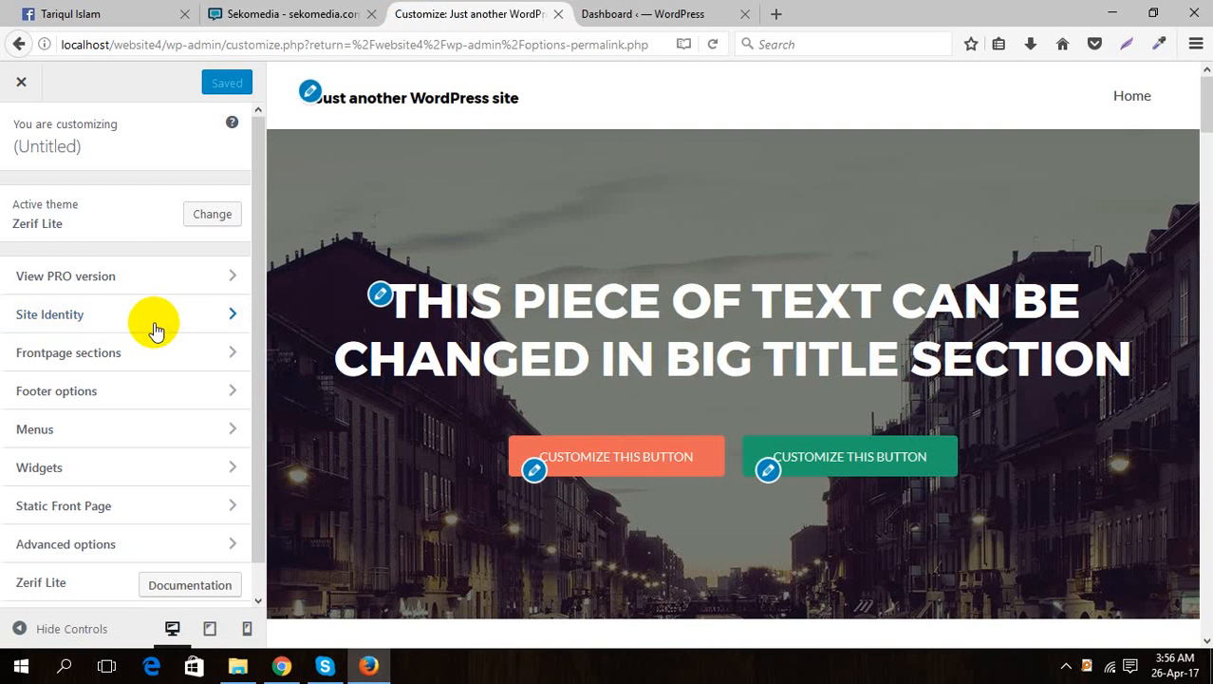
{"action": "left_click", "coordinate": [638, 452]}
- Visit the local site from the other dashboard and compare its header and banner with the sekomedia.com homepage
{"action": "left_click", "coordinate": [699, 13]}
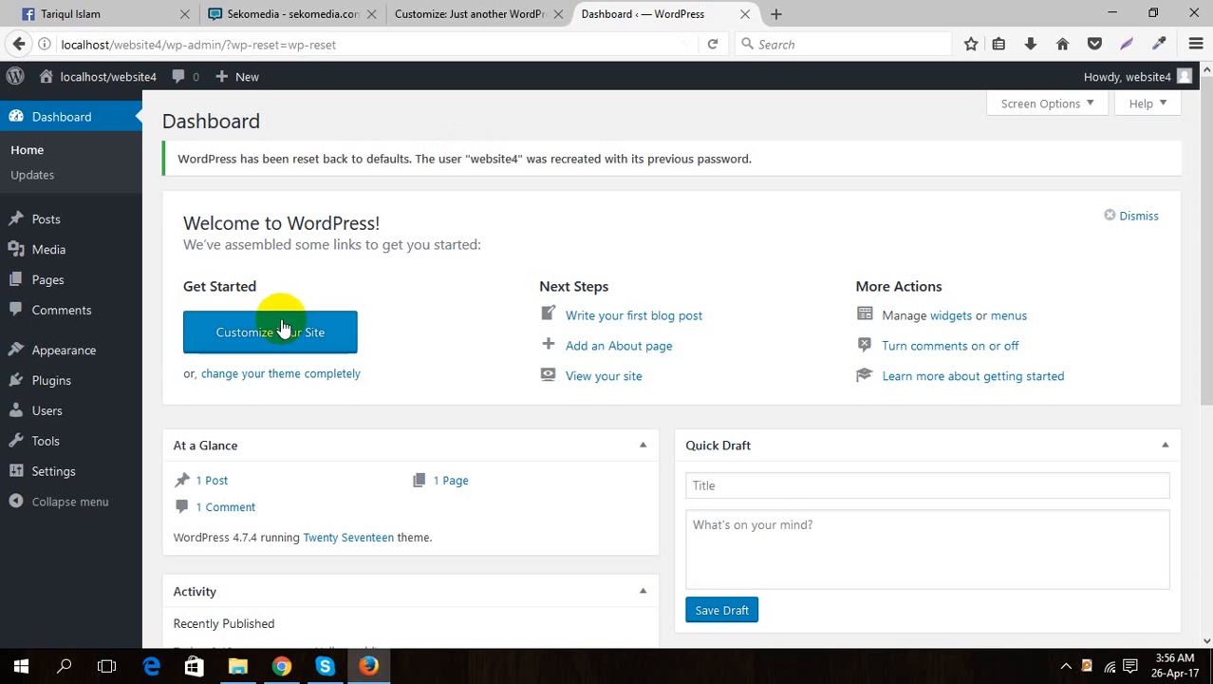
{"action": "mouse_move", "coordinate": [119, 87]}
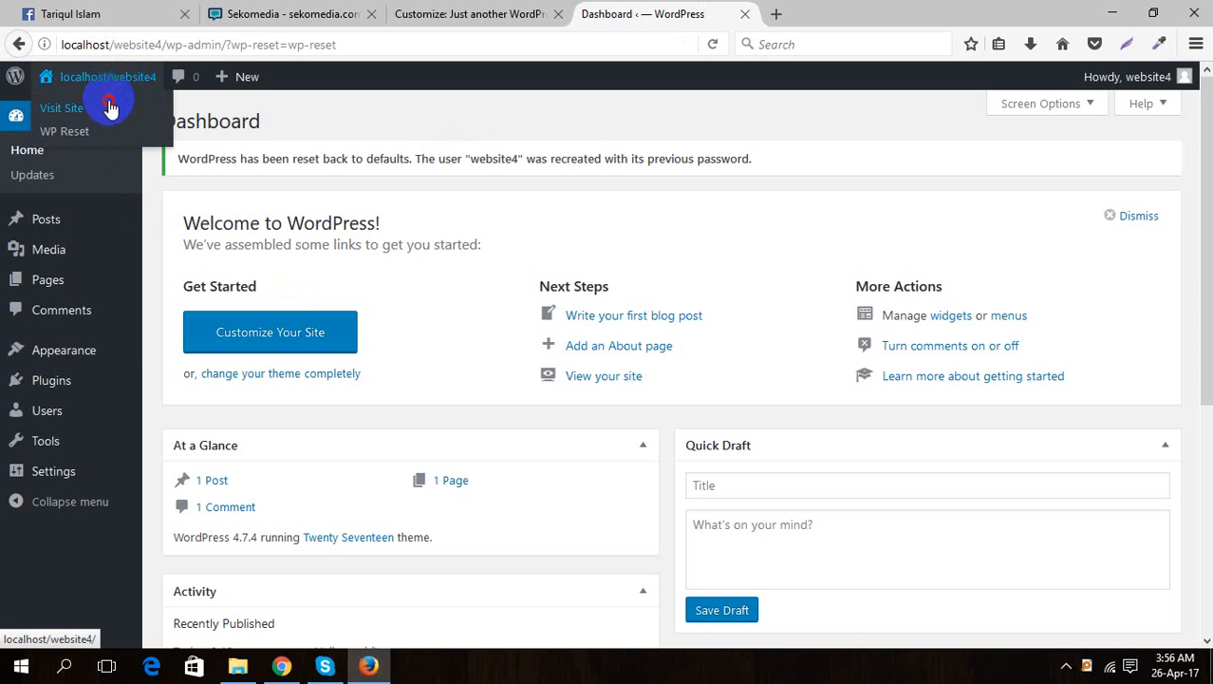
{"action": "left_click", "coordinate": [110, 107]}
{"action": "scroll", "coordinate": [670, 393], "scroll_direction": "down", "scroll_amount": 3}
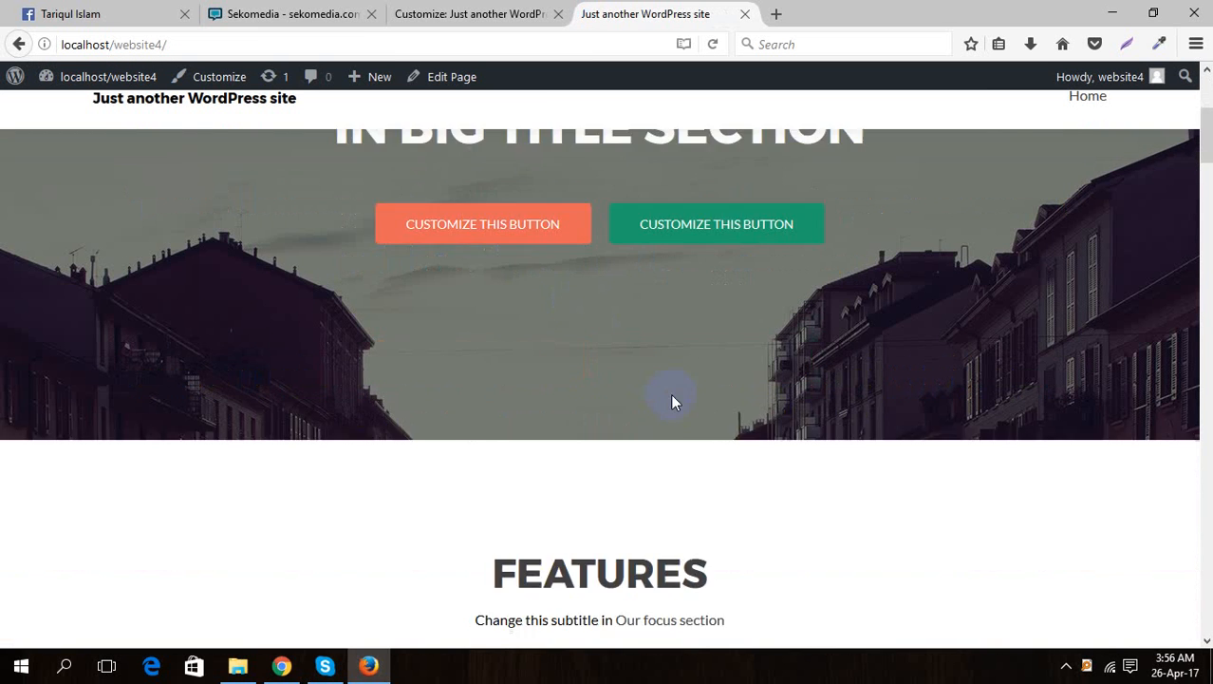
{"action": "scroll", "coordinate": [672, 397], "scroll_direction": "up", "scroll_amount": 3}
{"action": "left_click", "coordinate": [290, 15]}
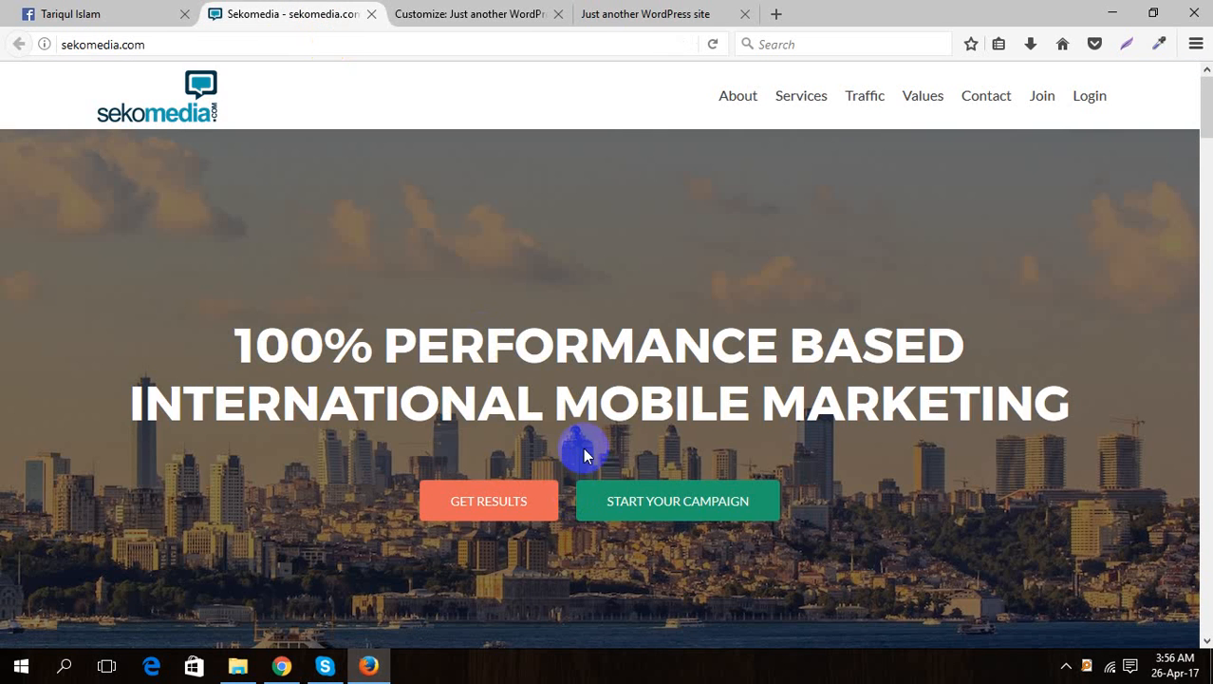
- Examine all default sections of the local homepage, from the banner and Features to the contact form and footer
{"action": "left_click", "coordinate": [622, 19]}
{"action": "scroll", "coordinate": [581, 513], "scroll_direction": "down", "scroll_amount": 5}
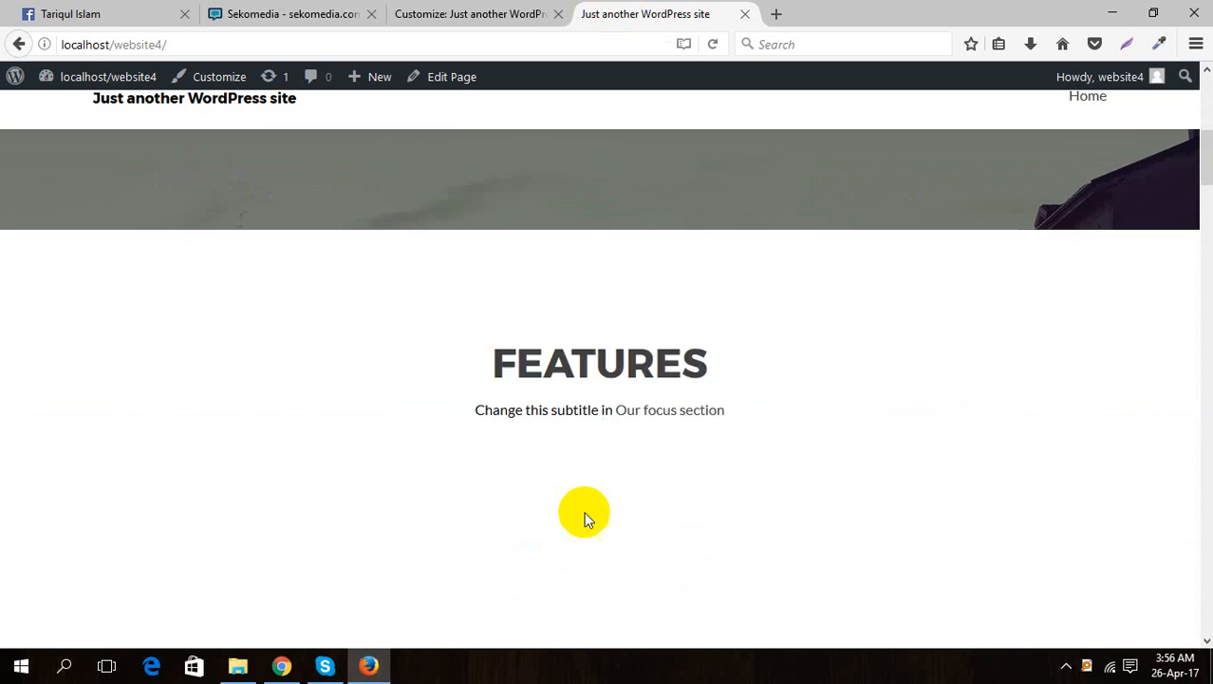
{"action": "scroll", "coordinate": [341, 467], "scroll_direction": "down", "scroll_amount": 5}
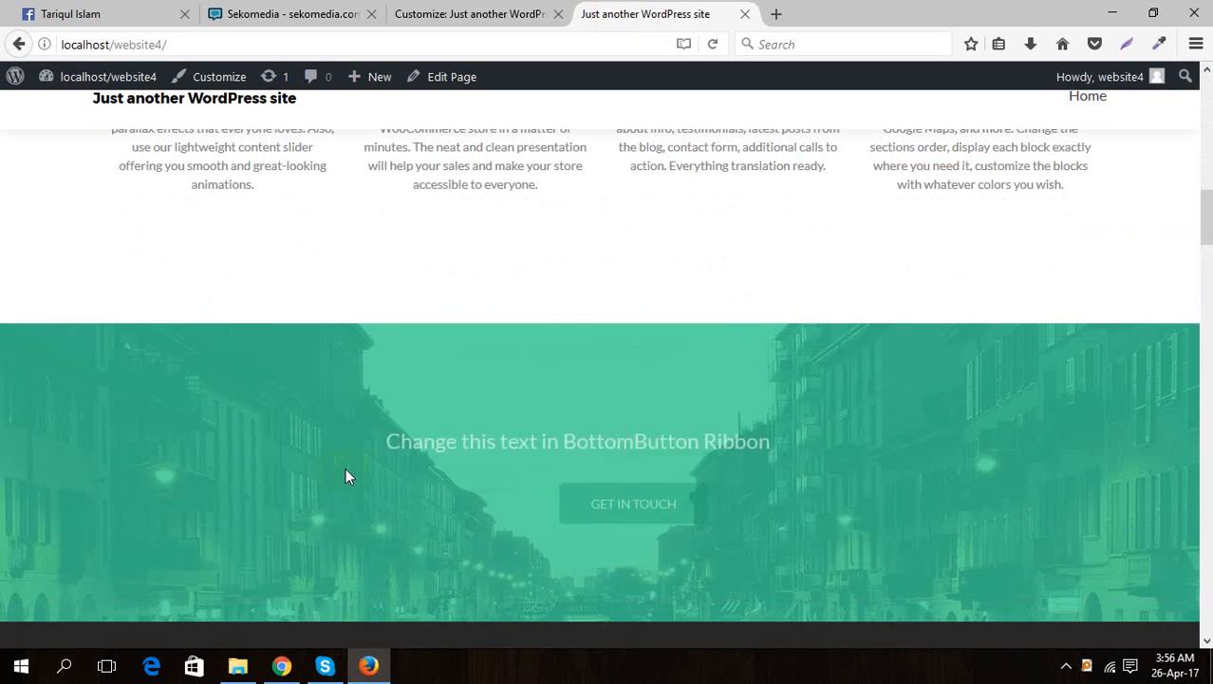
{"action": "scroll", "coordinate": [441, 526], "scroll_direction": "down", "scroll_amount": 5}
{"action": "scroll", "coordinate": [454, 566], "scroll_direction": "down", "scroll_amount": 10}
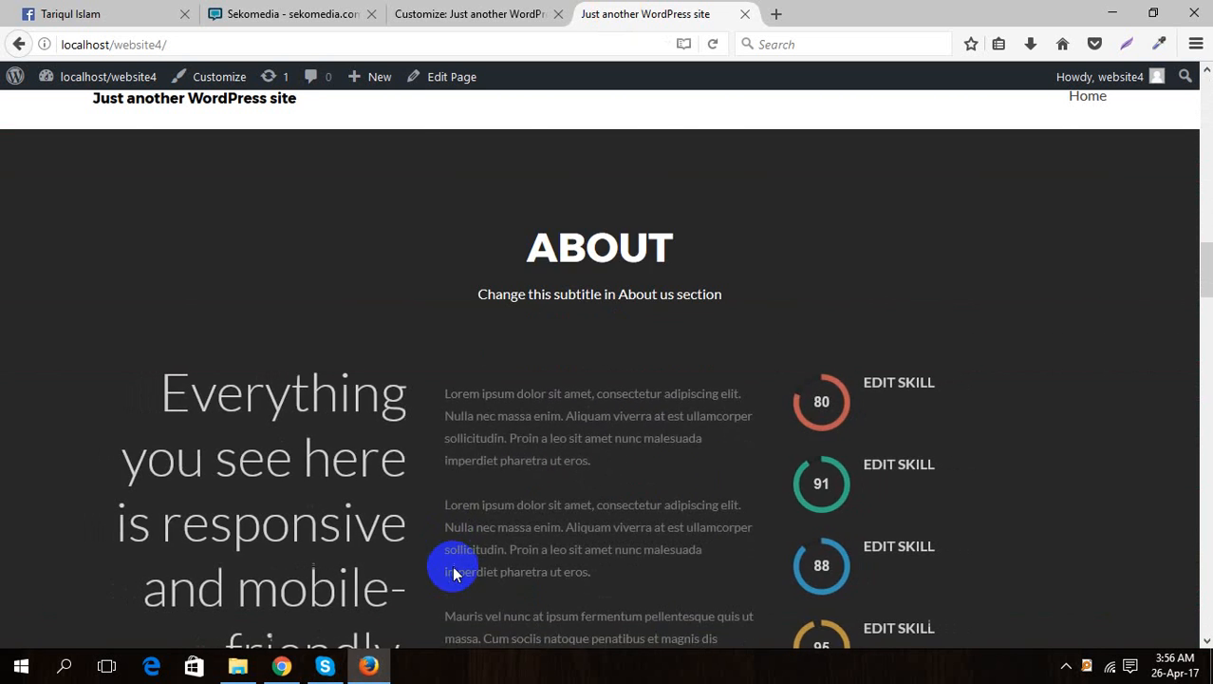
{"action": "scroll", "coordinate": [459, 567], "scroll_direction": "down", "scroll_amount": 3}
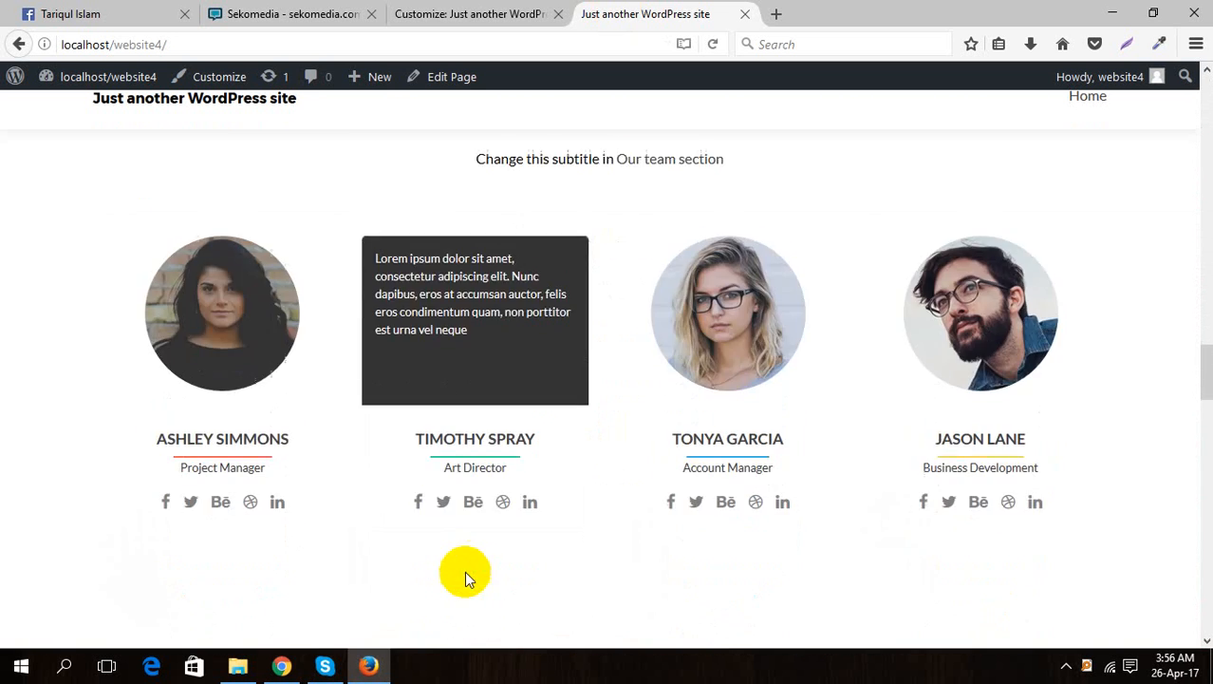
{"action": "scroll", "coordinate": [470, 571], "scroll_direction": "down", "scroll_amount": 3}
{"action": "scroll", "coordinate": [473, 579], "scroll_direction": "down", "scroll_amount": 8}
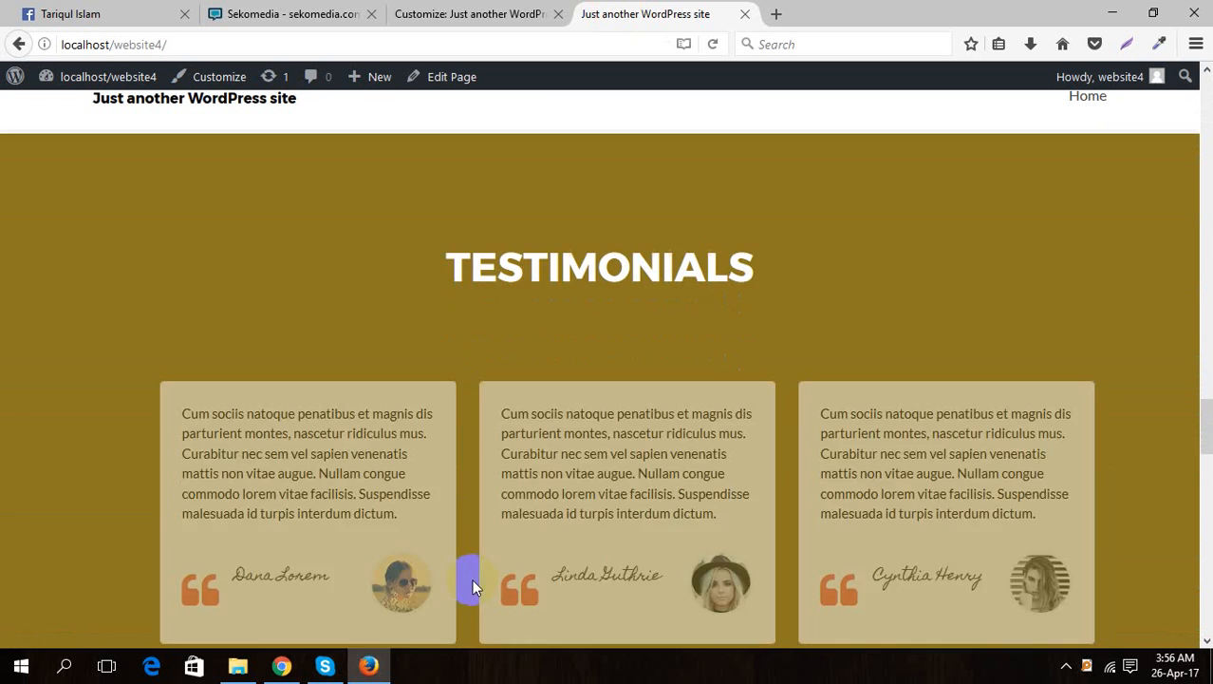
{"action": "scroll", "coordinate": [477, 590], "scroll_direction": "down", "scroll_amount": 7}
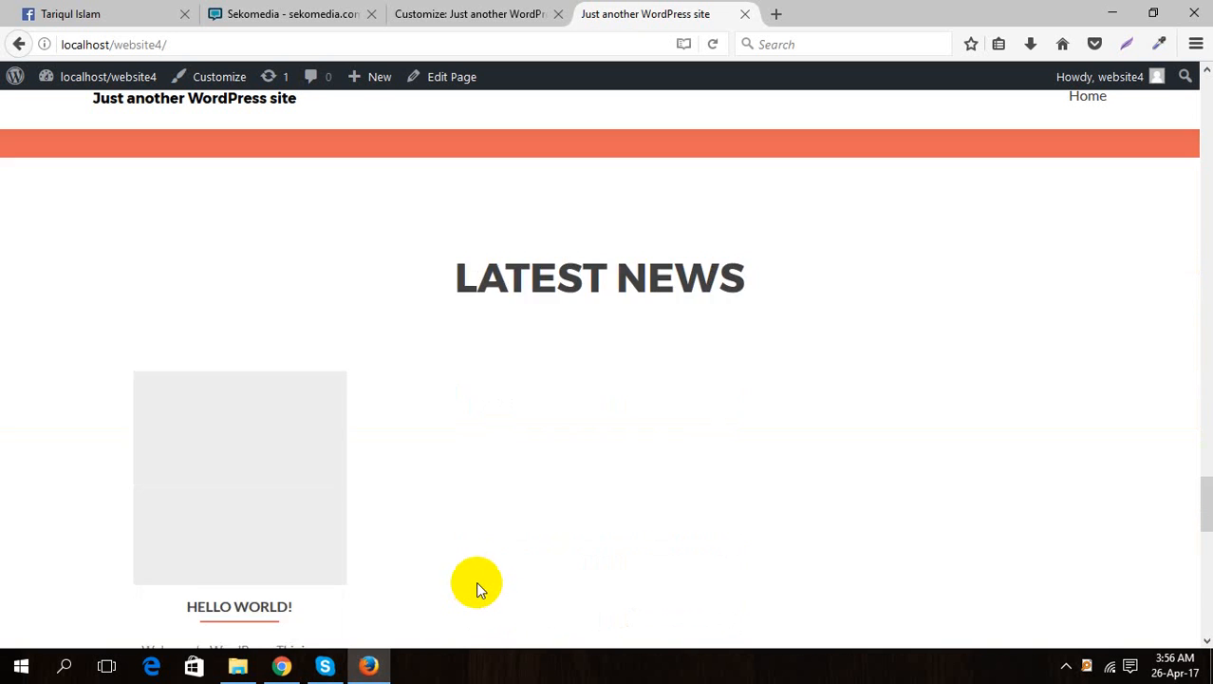
{"action": "scroll", "coordinate": [480, 586], "scroll_direction": "down", "scroll_amount": 4}
{"action": "scroll", "coordinate": [480, 589], "scroll_direction": "down", "scroll_amount": 3}
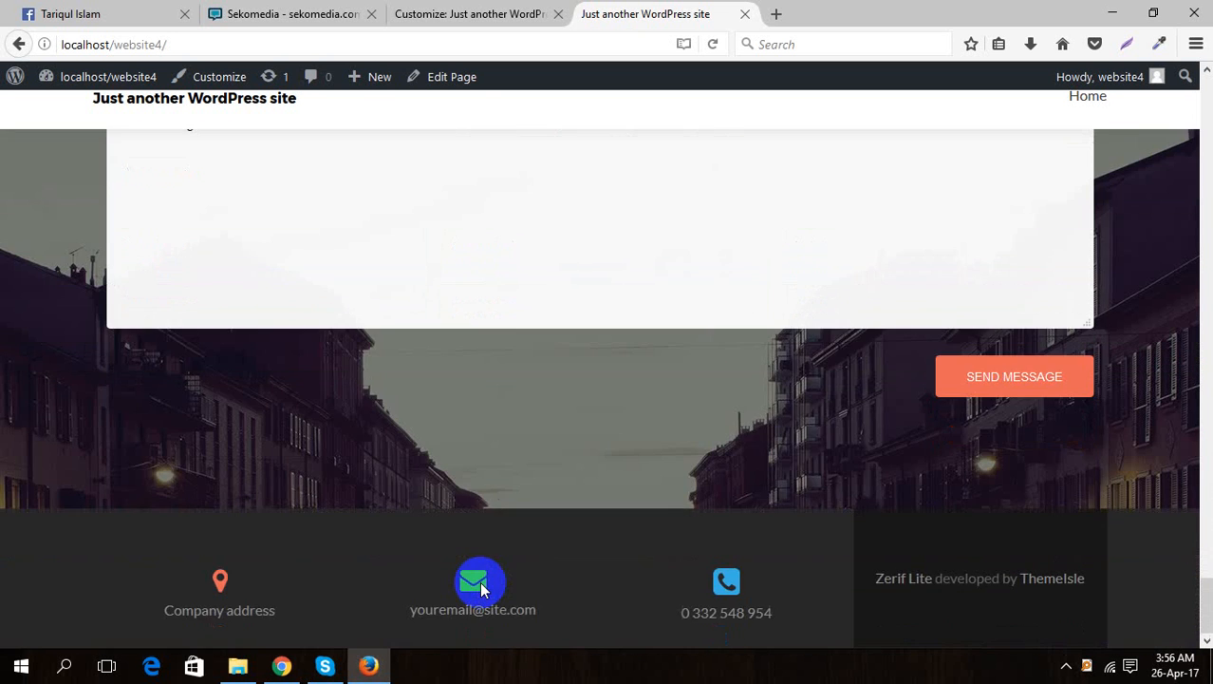
{"action": "scroll", "coordinate": [481, 585], "scroll_direction": "up", "scroll_amount": 12}
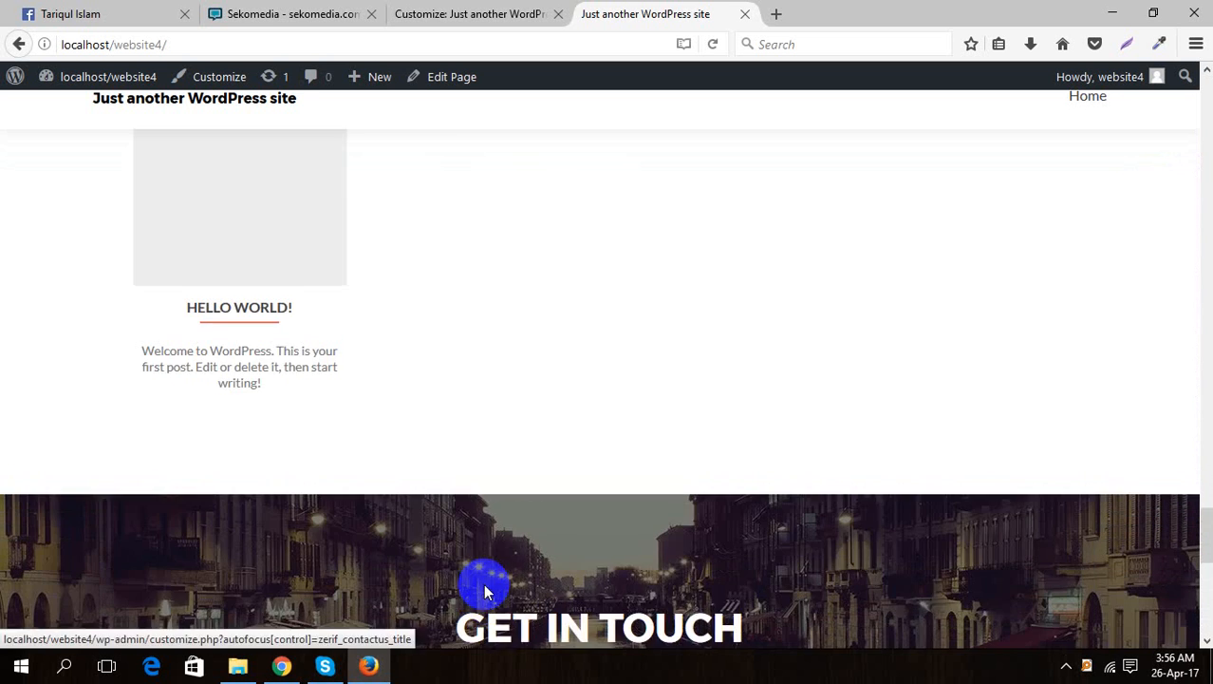
{"action": "scroll", "coordinate": [485, 583], "scroll_direction": "up", "scroll_amount": 5}
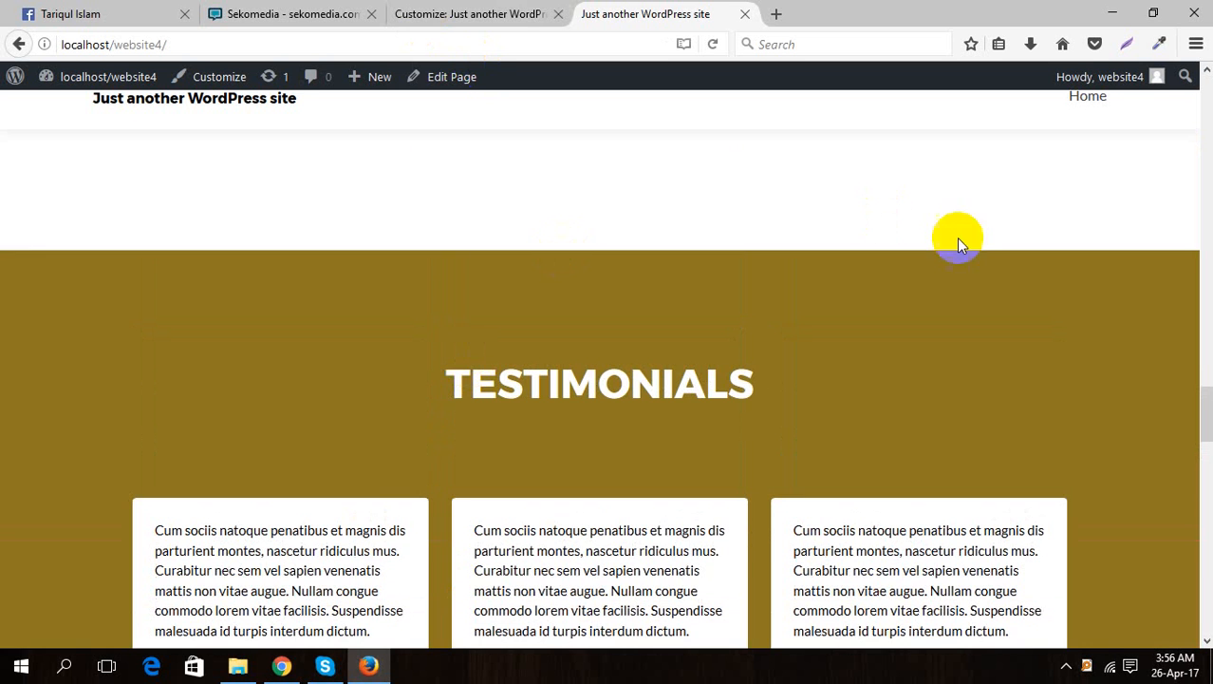
{"action": "left_click_drag", "start_coordinate": [1206, 397], "coordinate": [1205, 95]}
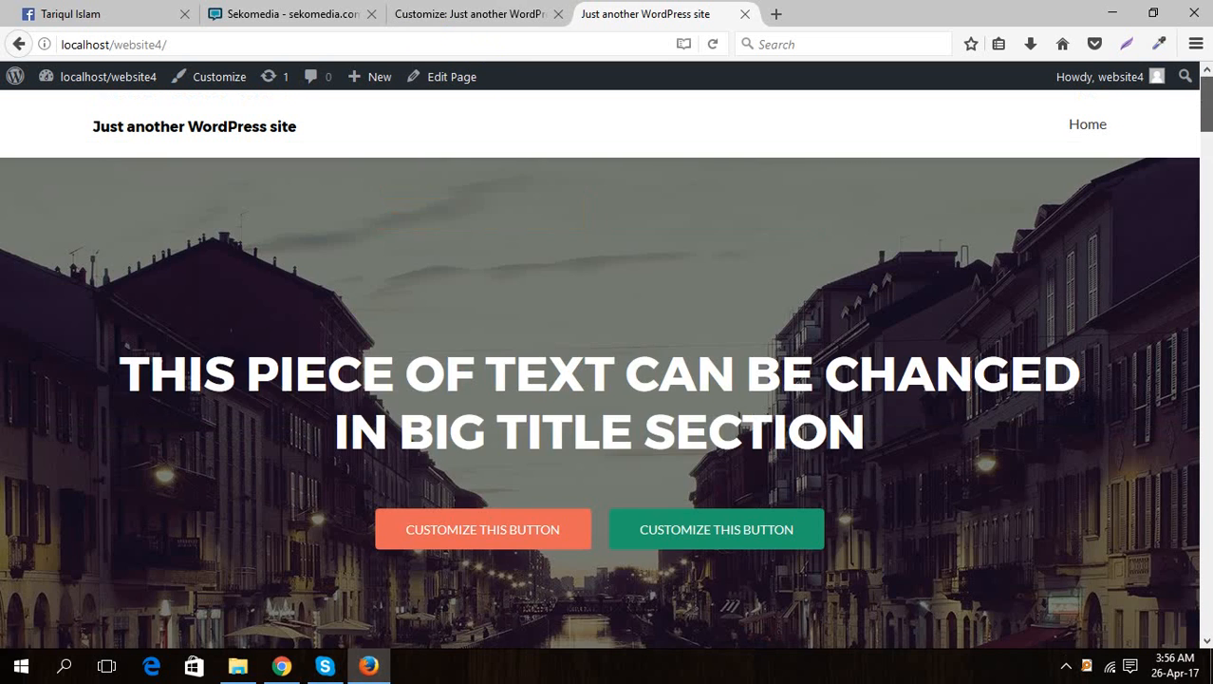
- Return to the Customizer and remove the default background image in the advanced options
{"action": "left_click", "coordinate": [452, 13]}
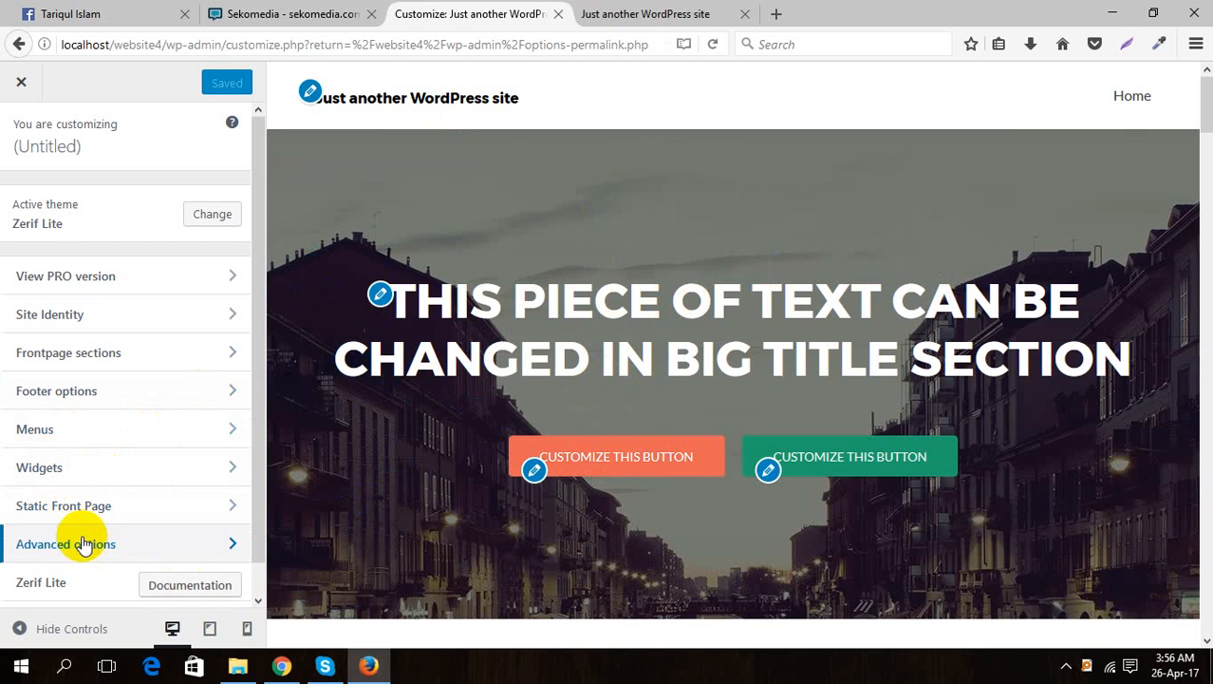
{"action": "left_click", "coordinate": [140, 556]}
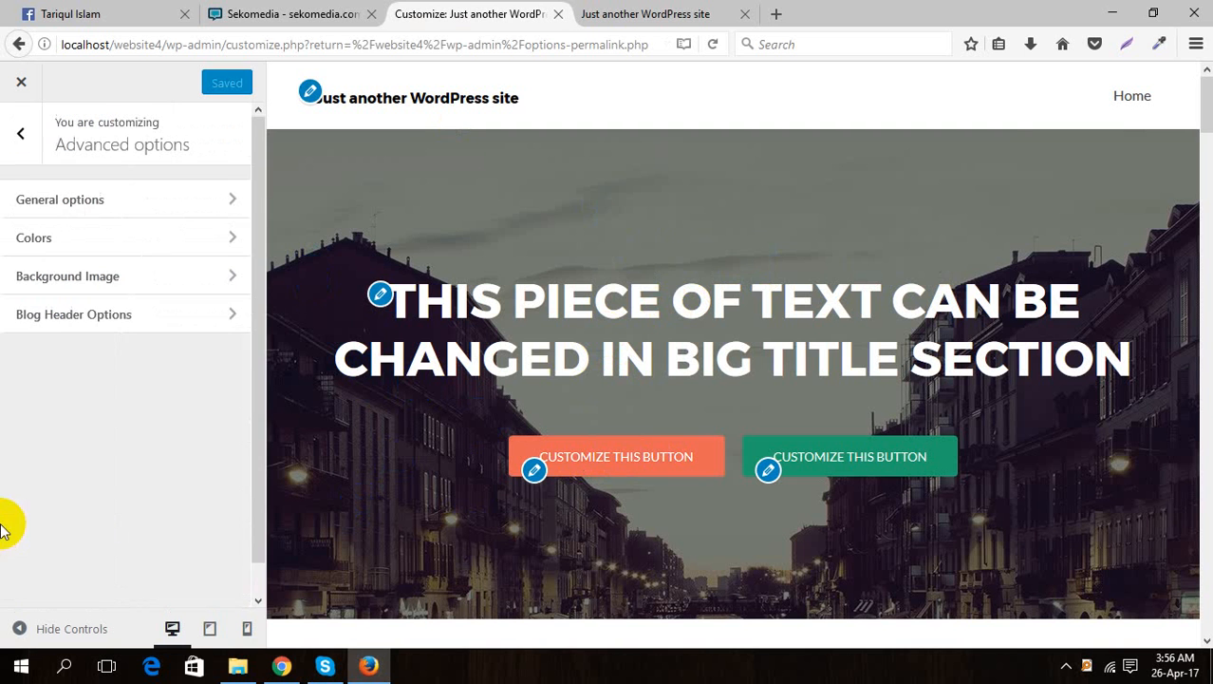
{"action": "left_click", "coordinate": [99, 277]}
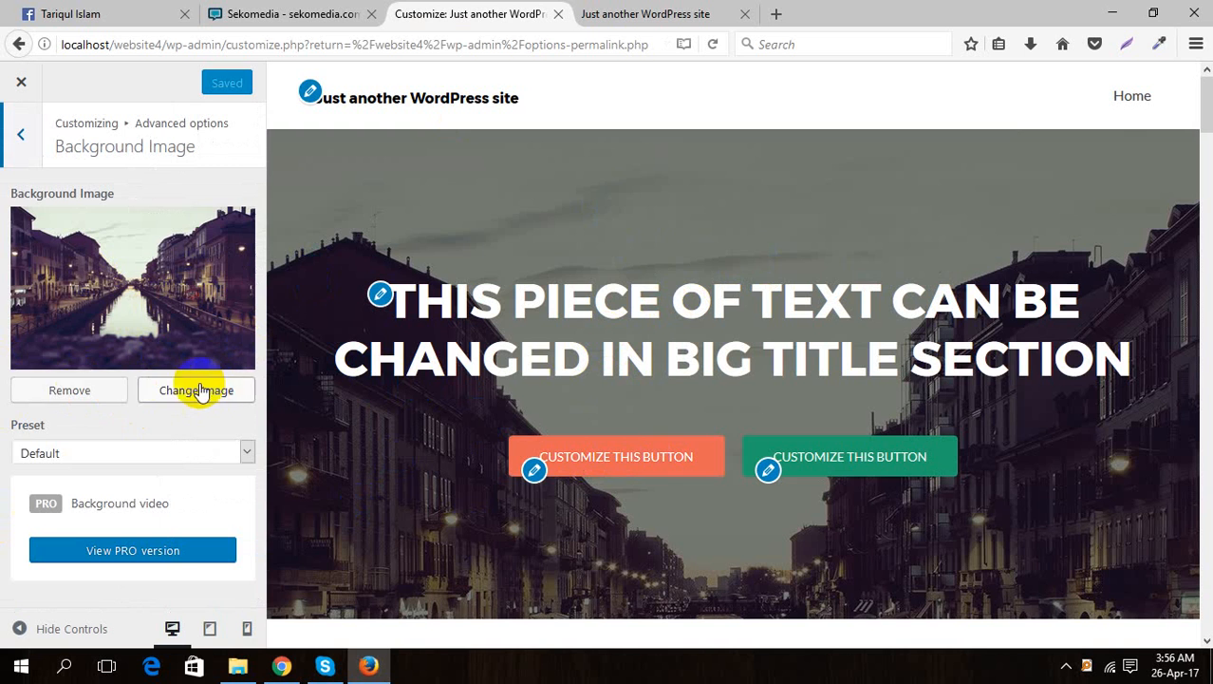
{"action": "left_click", "coordinate": [84, 390]}
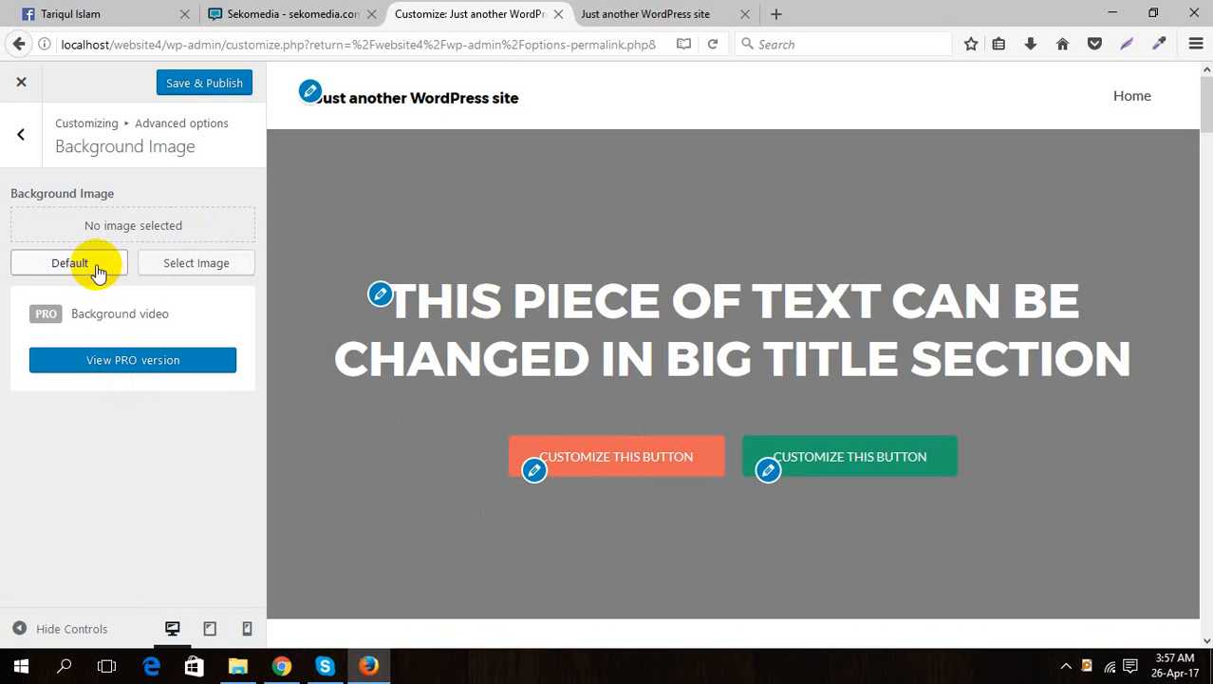
- Upload all image files from the Zerif Lite folder, excluding the video folder, to the media library through the background image selection
{"action": "left_click", "coordinate": [209, 266]}
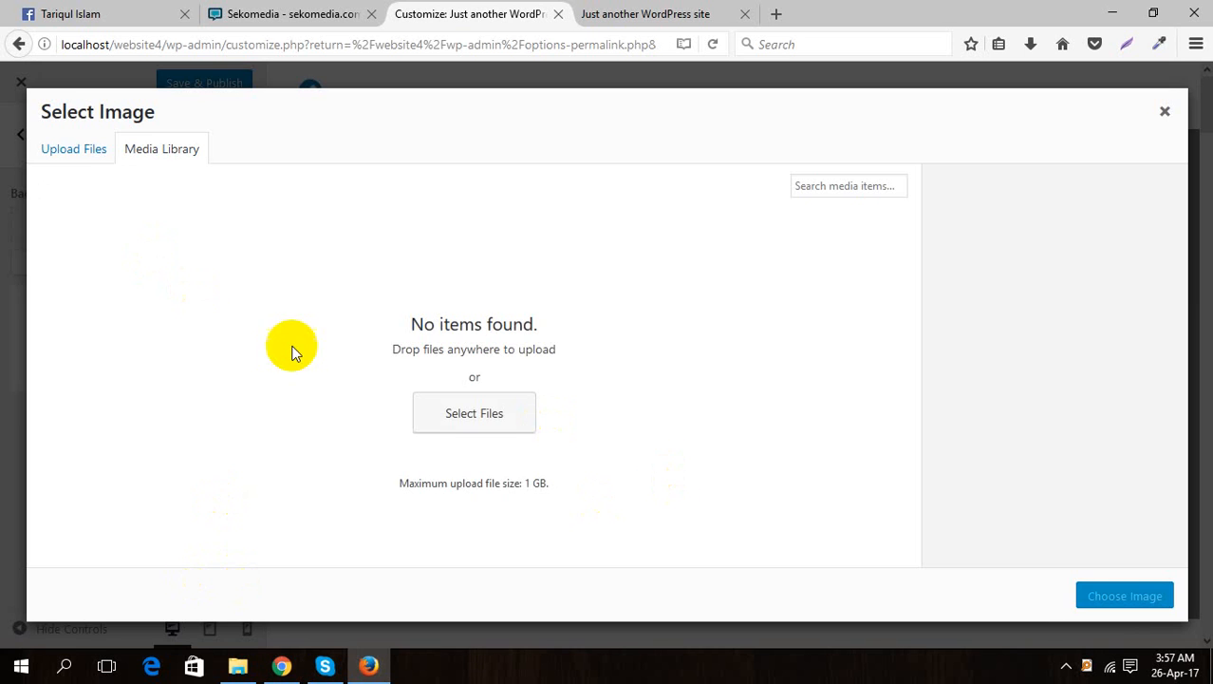
{"action": "left_click", "coordinate": [441, 419]}
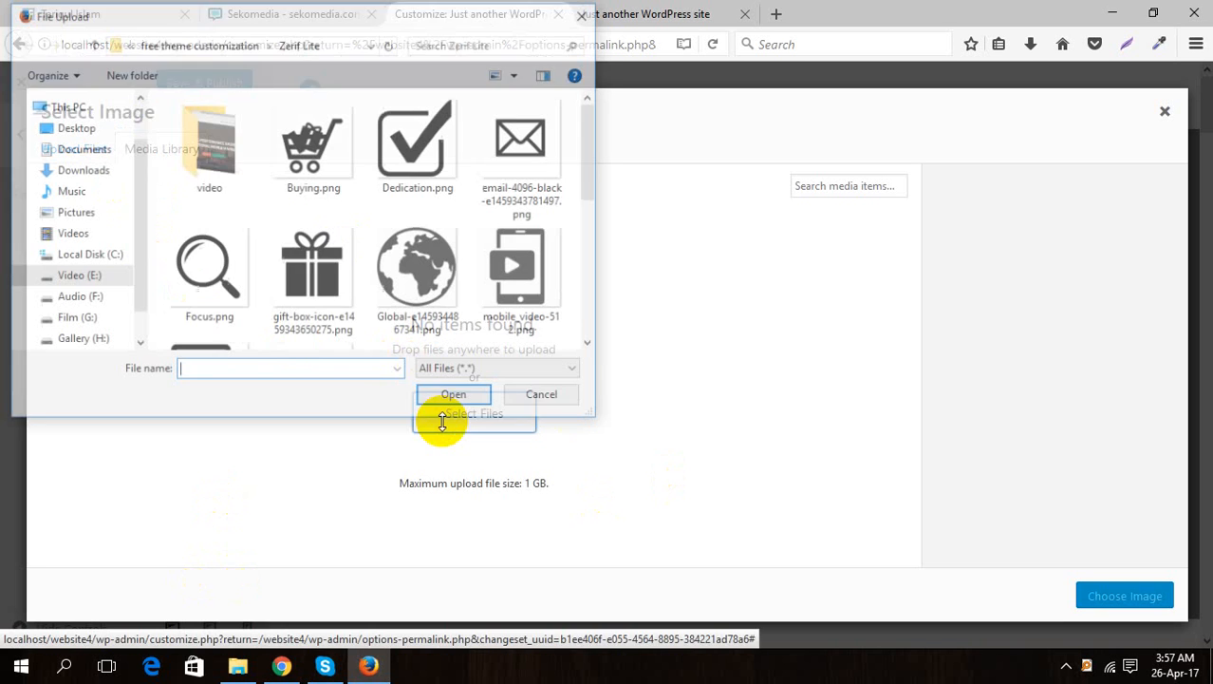
{"action": "scroll", "coordinate": [371, 233], "scroll_direction": "down", "scroll_amount": 3}
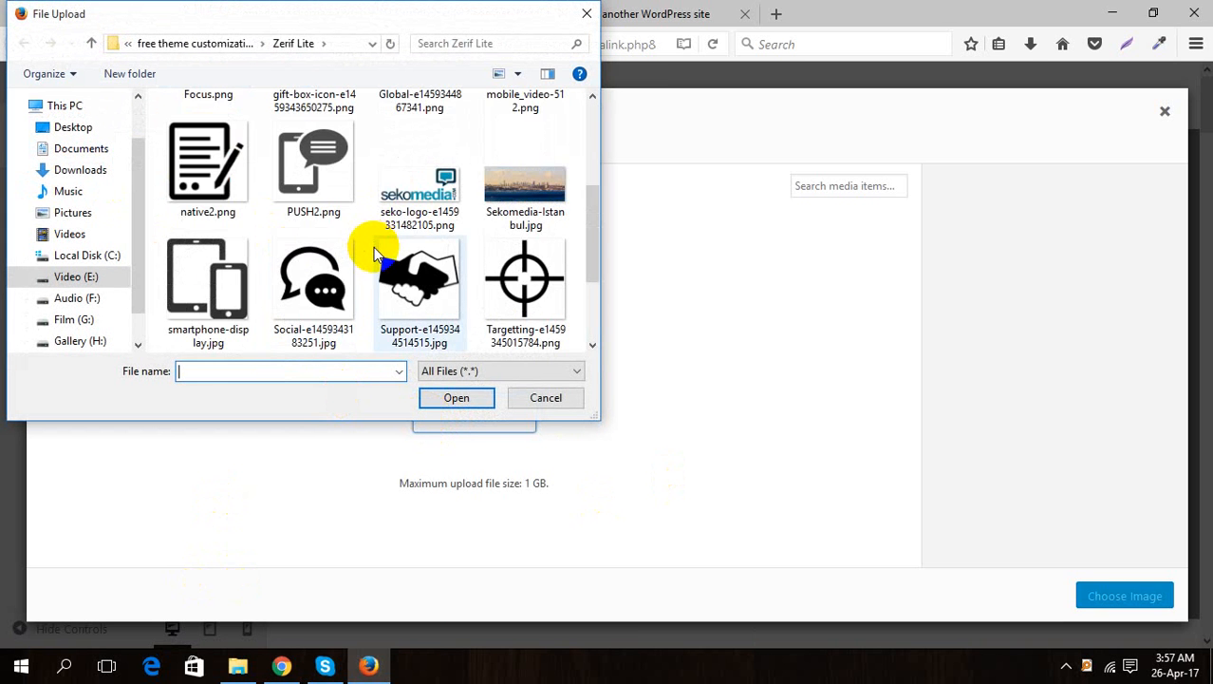
{"action": "scroll", "coordinate": [374, 247], "scroll_direction": "up", "scroll_amount": 3}
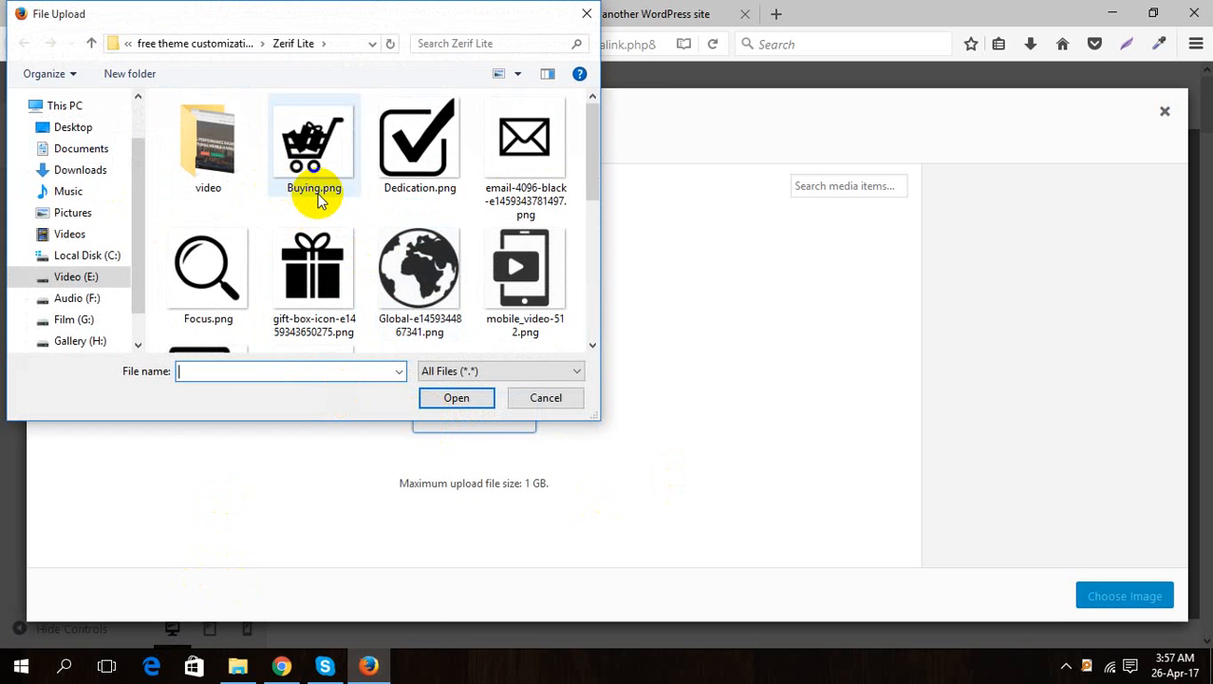
{"action": "left_click", "coordinate": [390, 249]}
{"action": "key", "text": "ctrl+a"}
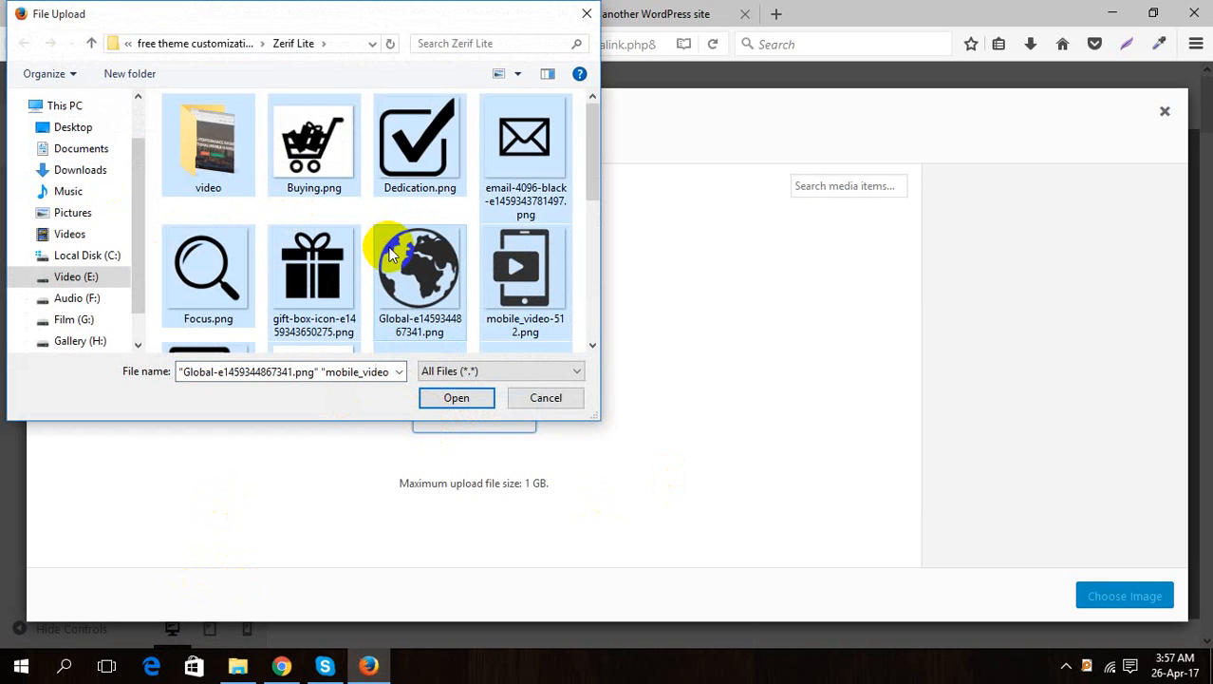
{"action": "left_click", "coordinate": [228, 157], "text": "ctrl"}
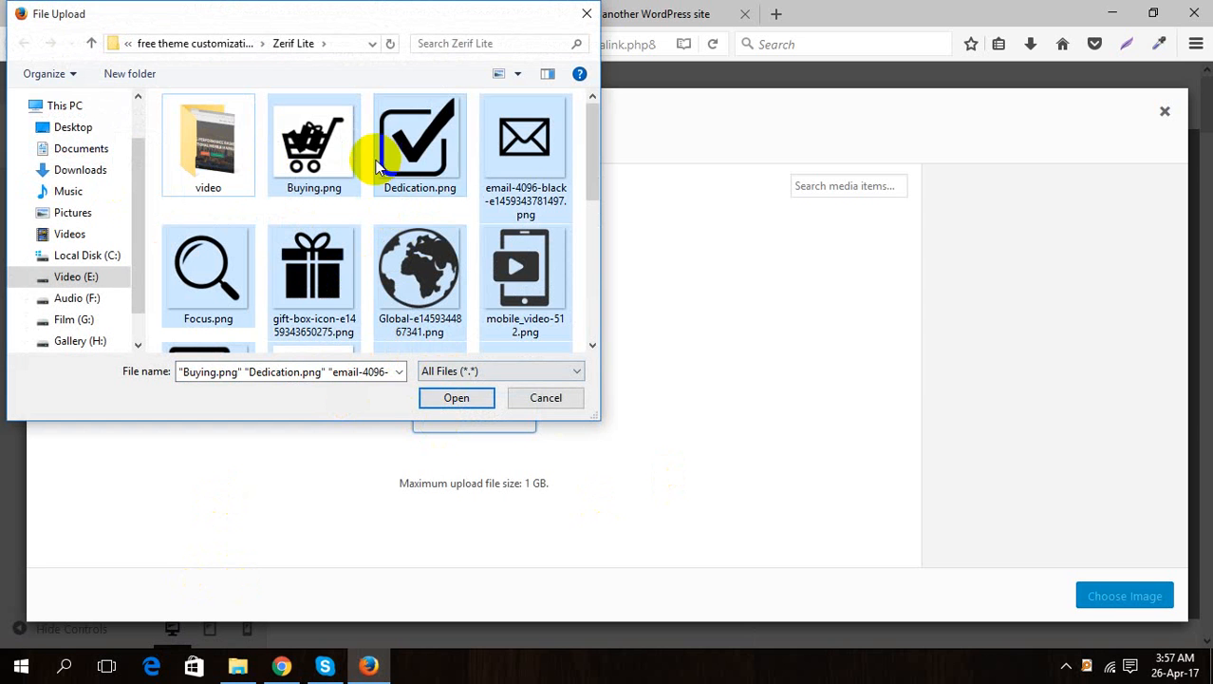
{"action": "left_click_drag", "start_coordinate": [379, 166], "coordinate": [661, 394]}
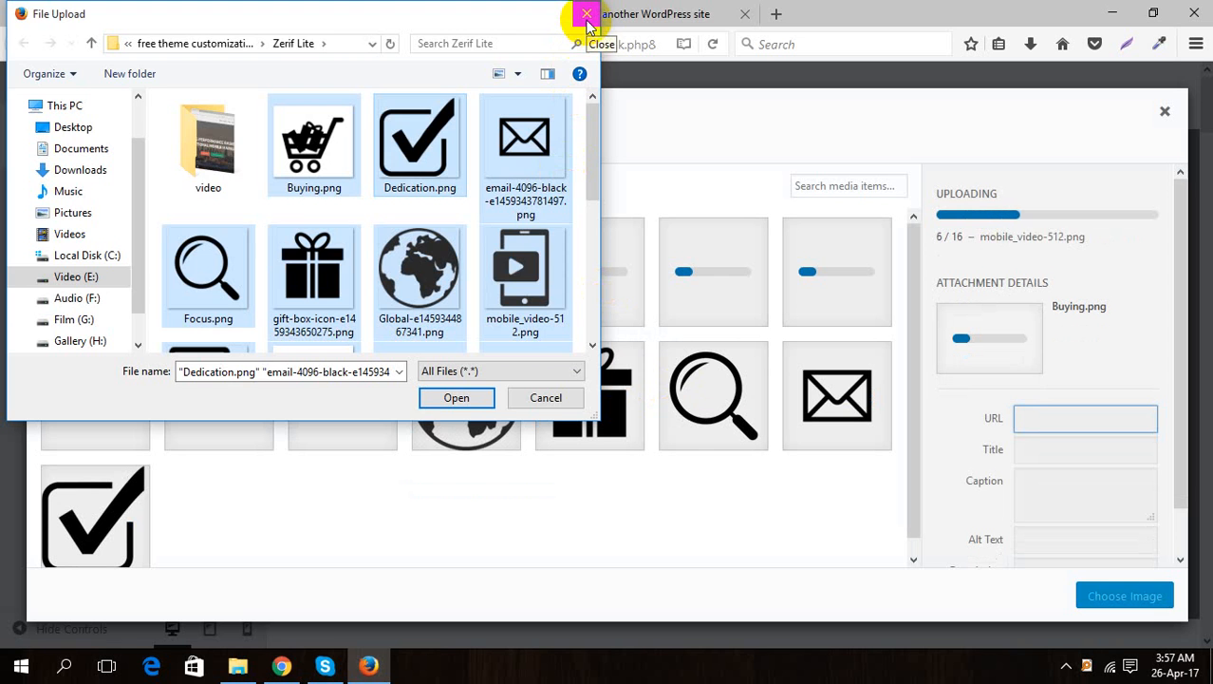
{"action": "left_click", "coordinate": [587, 16]}
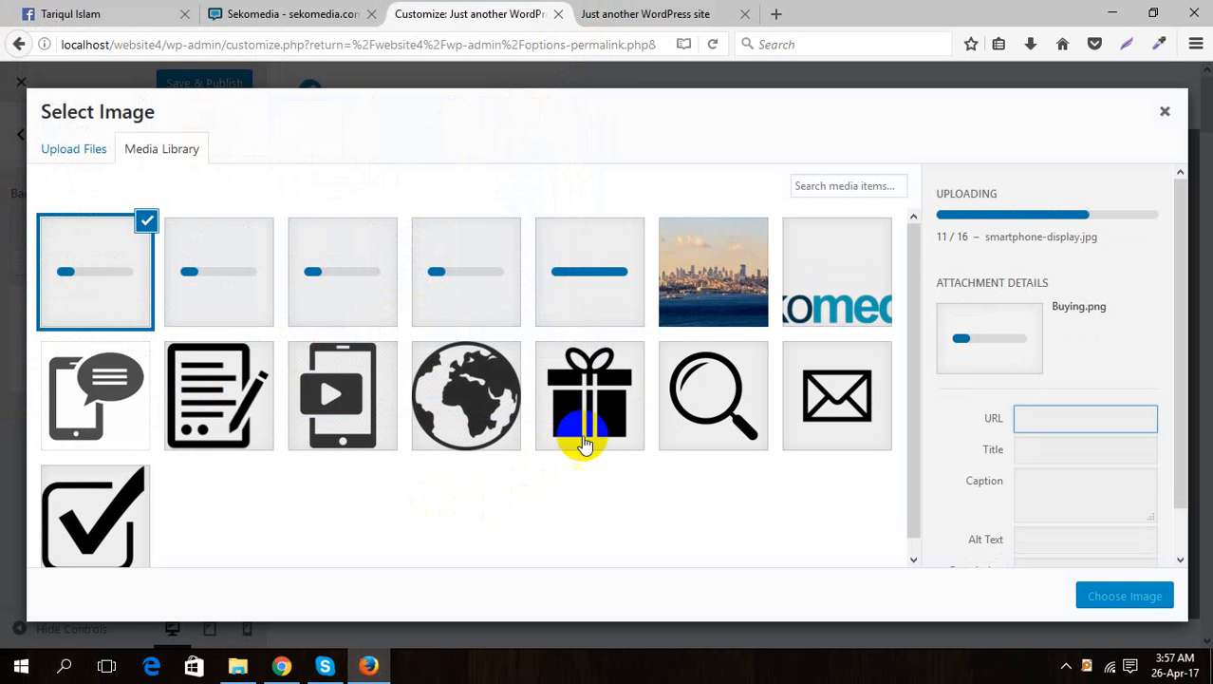
- Choose the Sekomedia-Istanbul skyline picture as the site's background image and center its position
{"action": "left_click", "coordinate": [735, 325]}
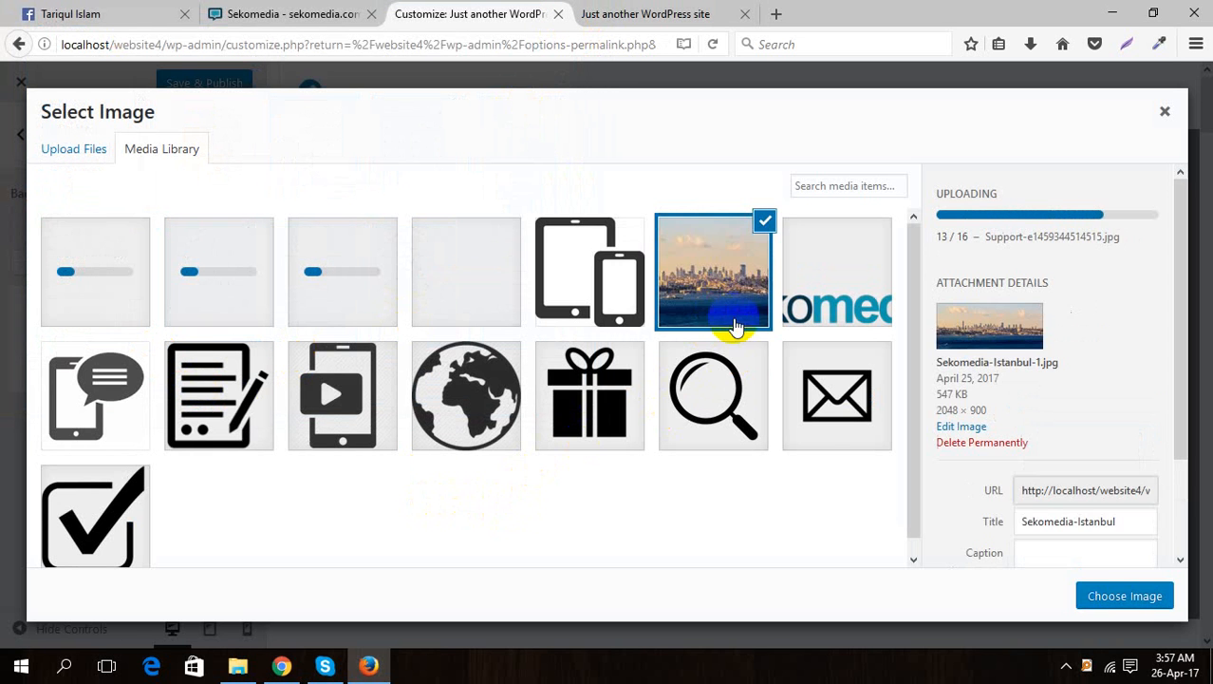
{"action": "left_click", "coordinate": [1111, 605]}
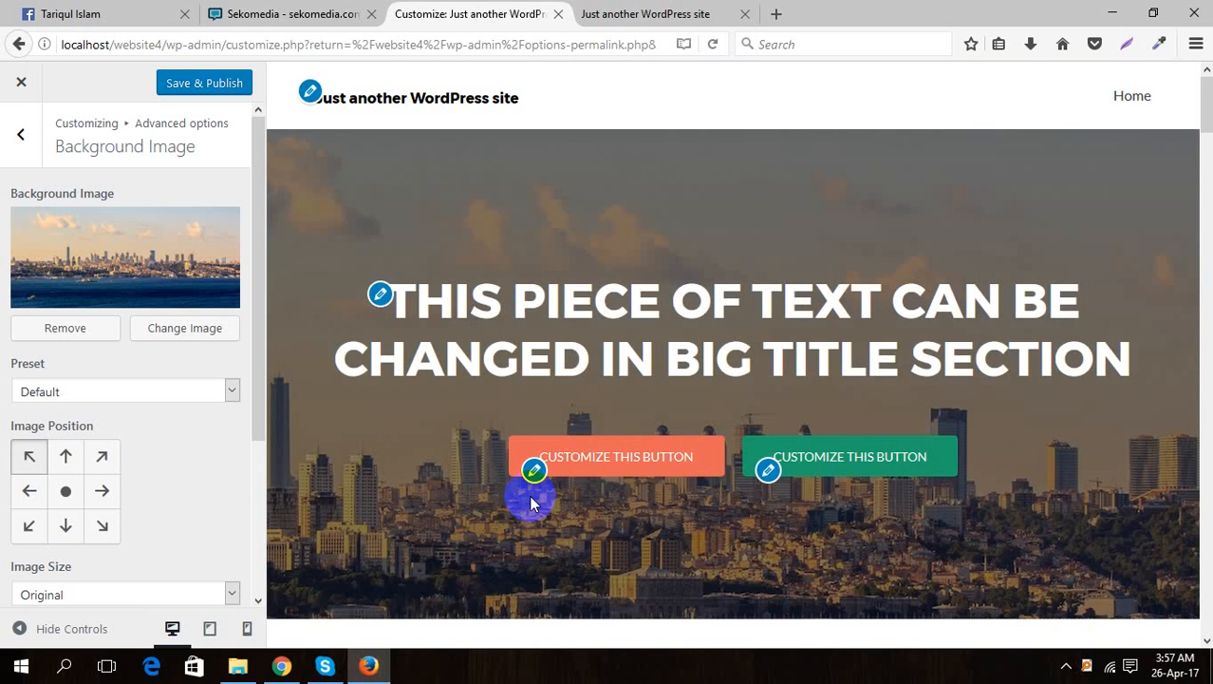
{"action": "scroll", "coordinate": [487, 561], "scroll_direction": "down", "scroll_amount": 3}
{"action": "scroll", "coordinate": [634, 542], "scroll_direction": "up", "scroll_amount": 3}
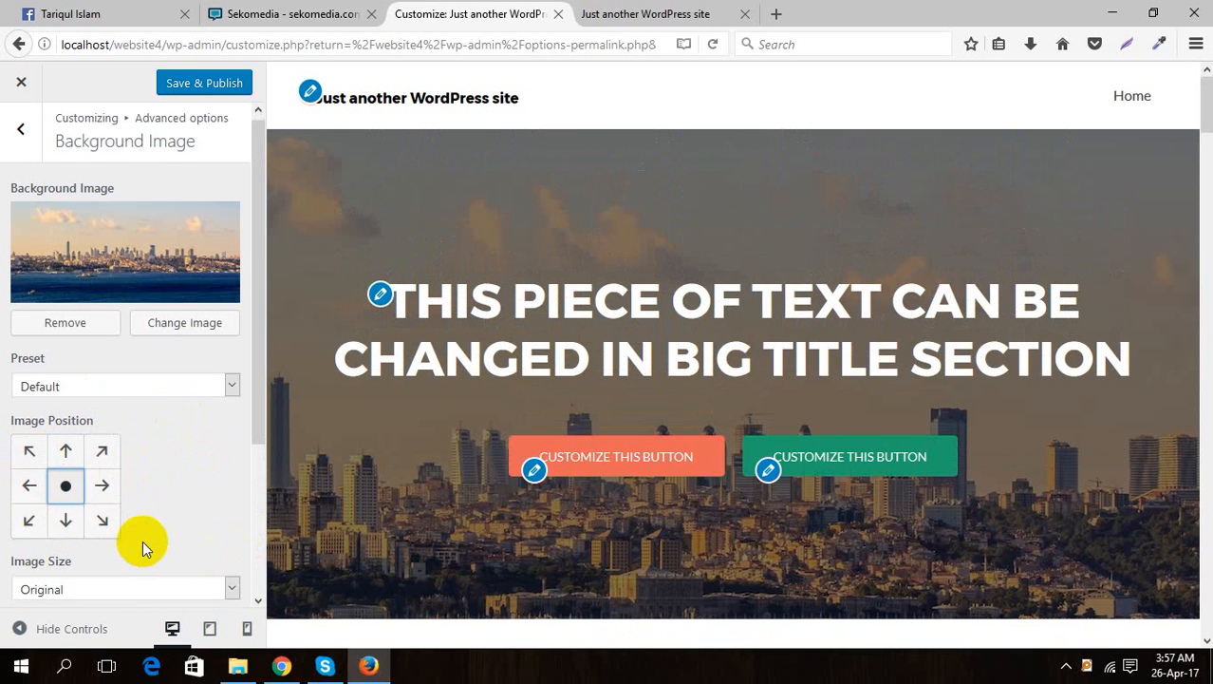
- Try the background image with Scroll with Page and Repeat Background Image turned off one at a time, keeping the Original size
{"action": "scroll", "coordinate": [141, 547], "scroll_direction": "down", "scroll_amount": 2}
{"action": "left_click", "coordinate": [149, 513]}
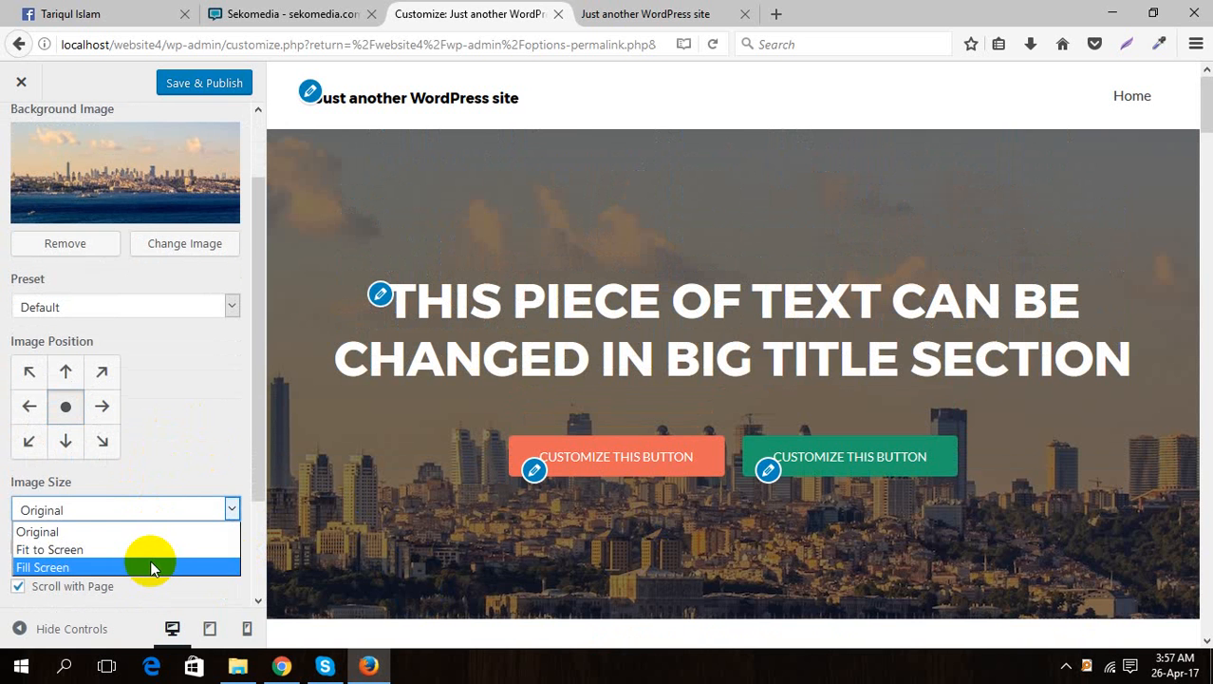
{"action": "left_click", "coordinate": [173, 509]}
{"action": "scroll", "coordinate": [114, 518], "scroll_direction": "down", "scroll_amount": 2}
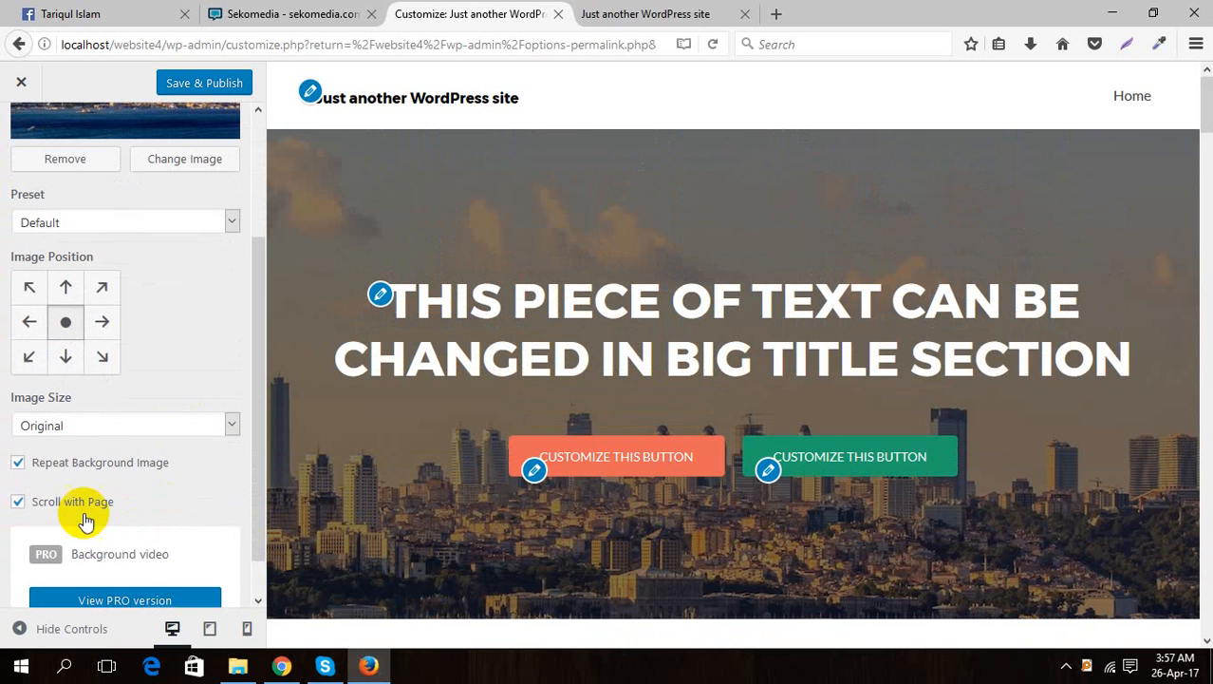
{"action": "left_click", "coordinate": [83, 508]}
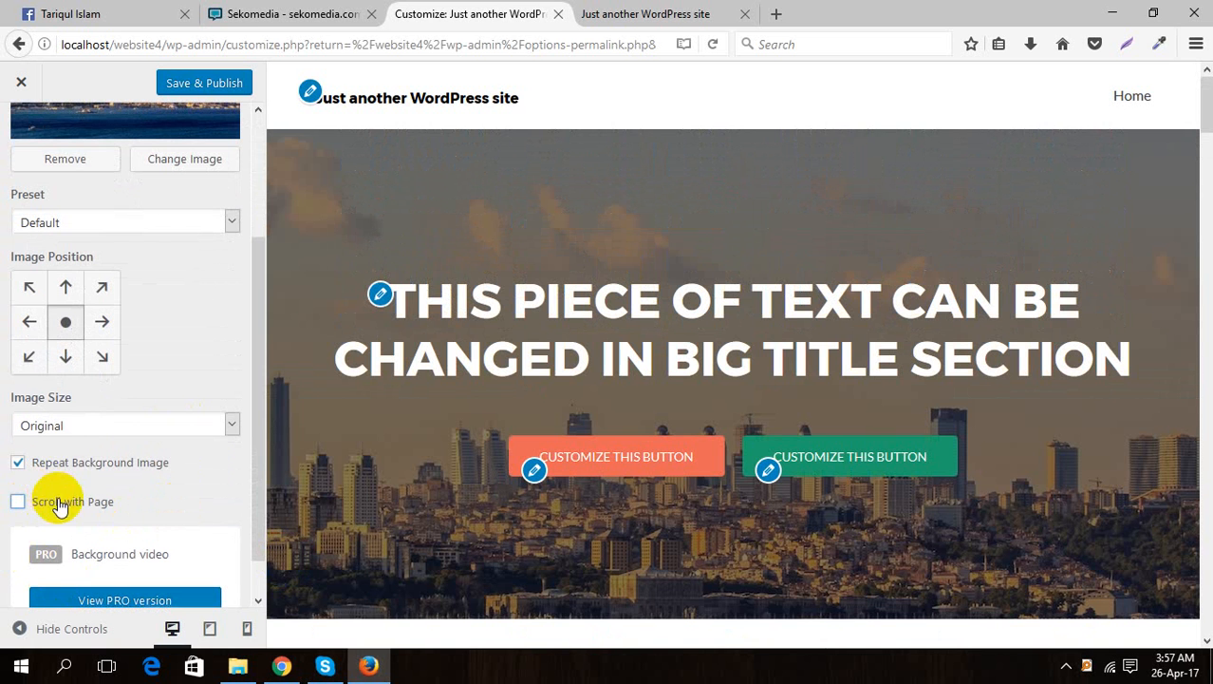
{"action": "left_click", "coordinate": [59, 506]}
{"action": "left_click", "coordinate": [81, 466]}
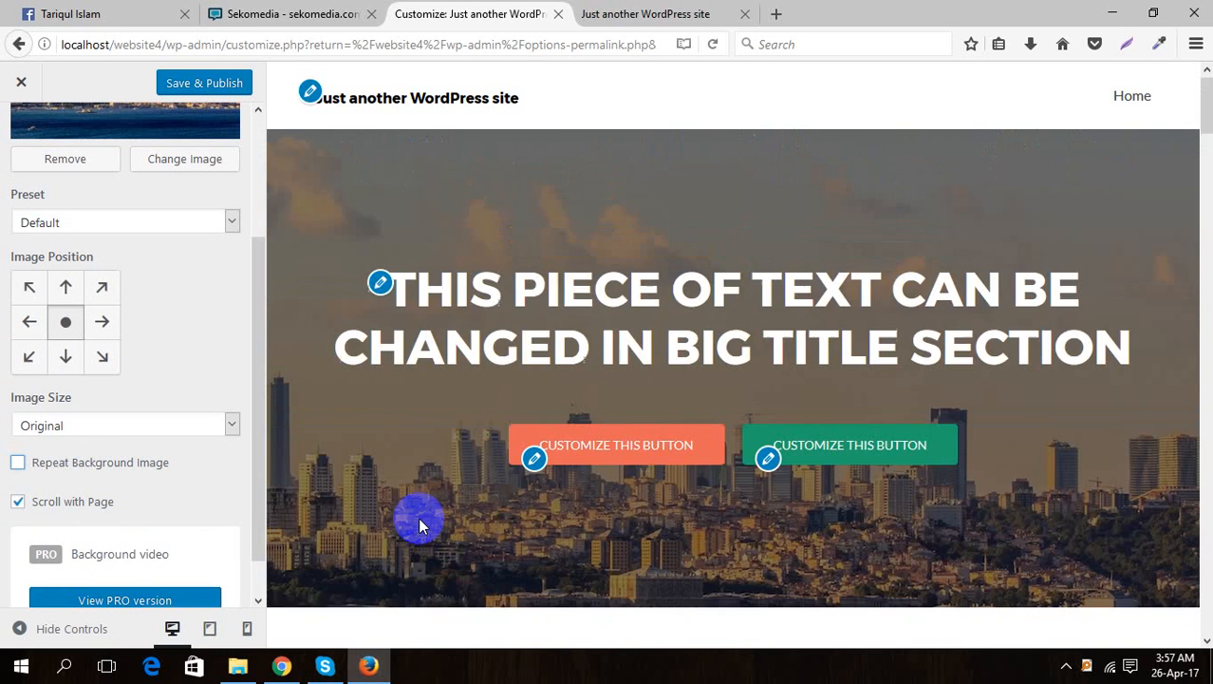
{"action": "scroll", "coordinate": [420, 520], "scroll_direction": "down", "scroll_amount": 5}
{"action": "scroll", "coordinate": [425, 526], "scroll_direction": "up", "scroll_amount": 5}
{"action": "left_click", "coordinate": [88, 465]}
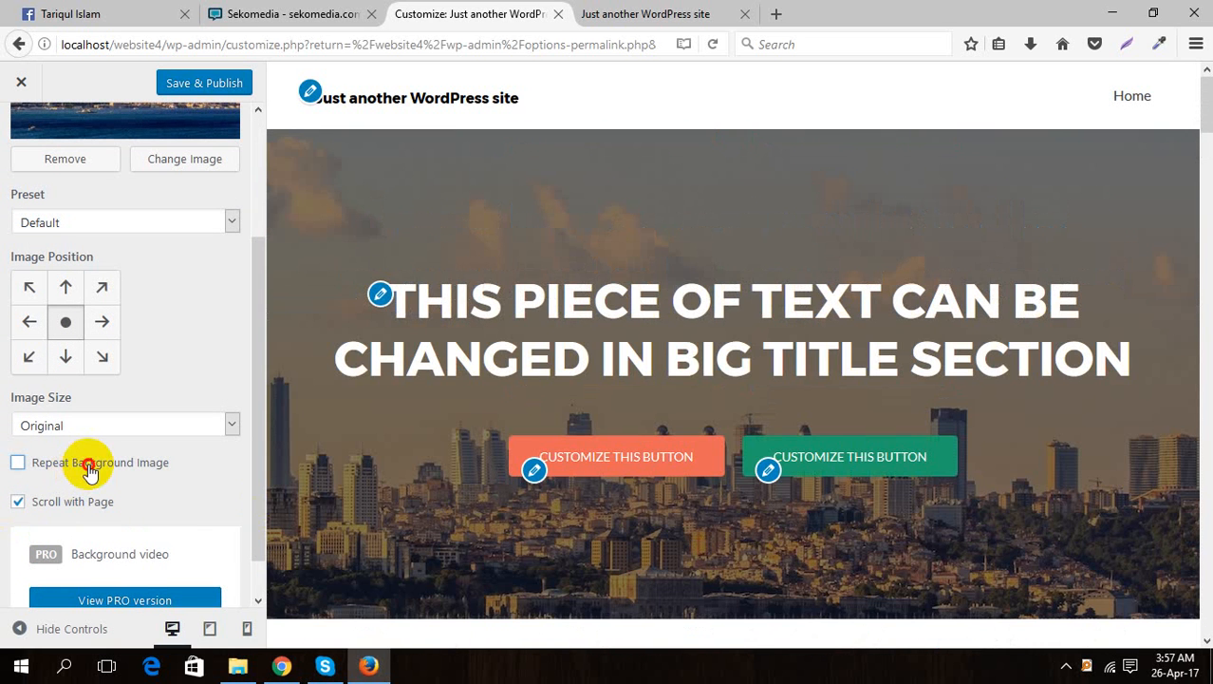
- Publish the background image change and reload the local homepage to compare its banner with sekomedia.com
{"action": "scroll", "coordinate": [203, 535], "scroll_direction": "up", "scroll_amount": 3}
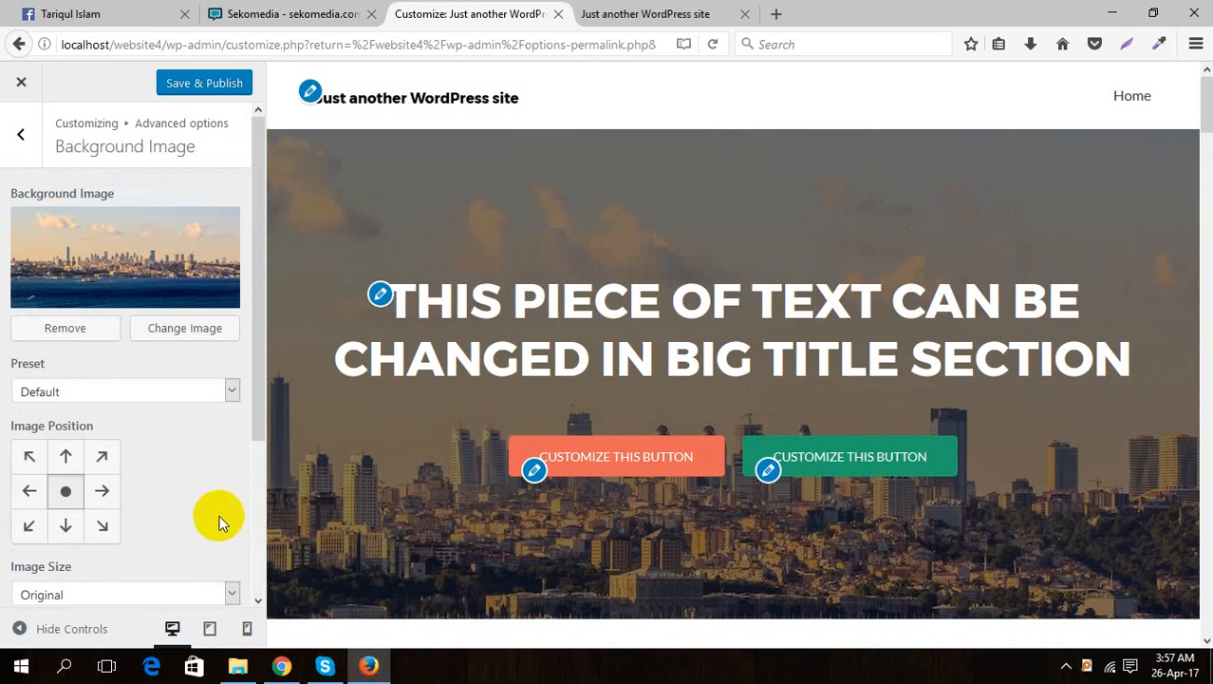
{"action": "left_click", "coordinate": [194, 90]}
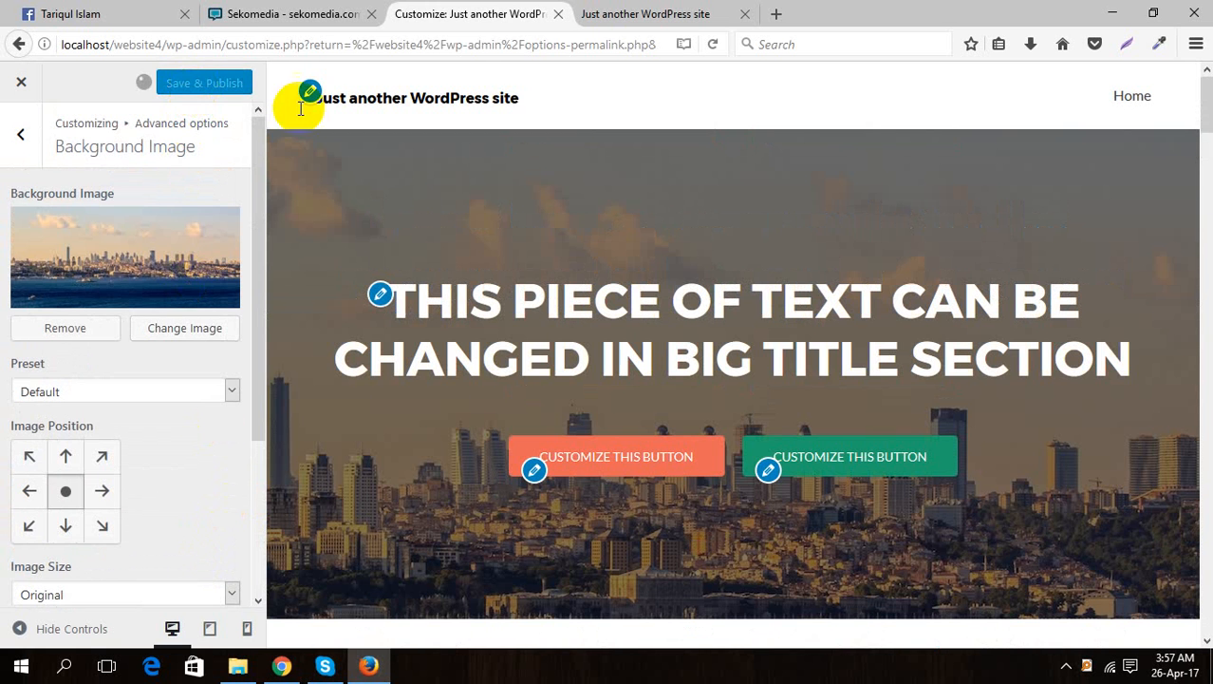
{"action": "left_click", "coordinate": [636, 14]}
{"action": "right_click", "coordinate": [399, 250]}
{"action": "left_click", "coordinate": [501, 265]}
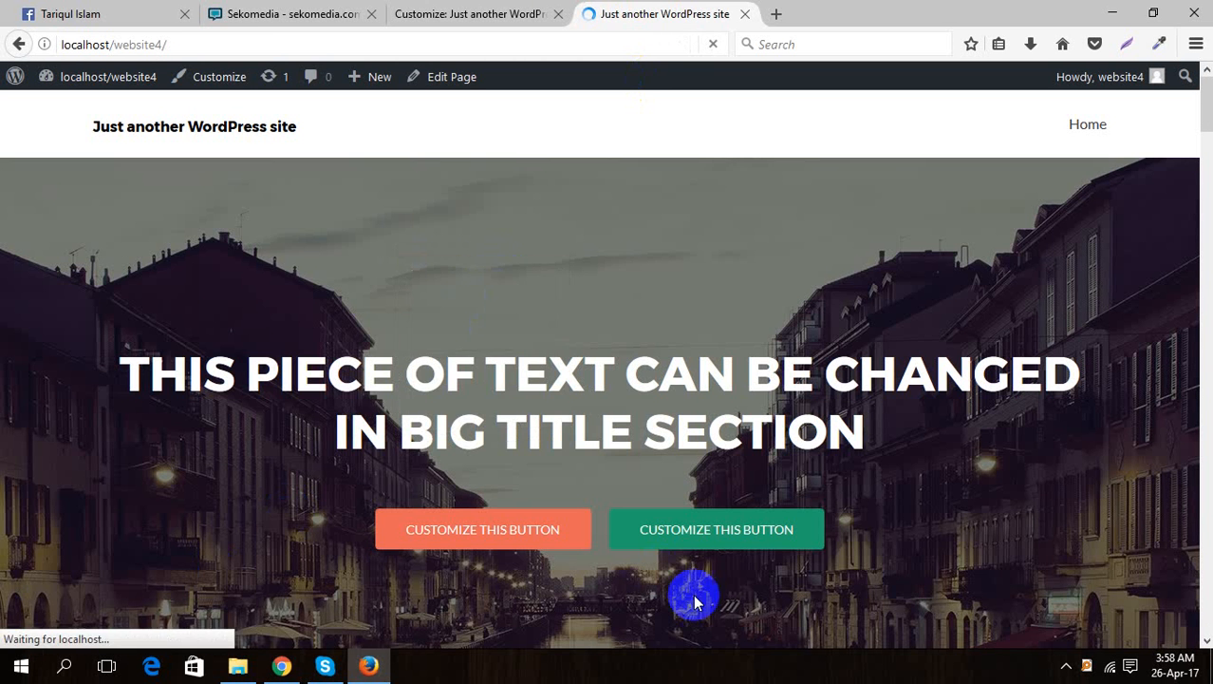
{"action": "scroll", "coordinate": [608, 475], "scroll_direction": "down", "scroll_amount": 2}
{"action": "scroll", "coordinate": [630, 481], "scroll_direction": "up", "scroll_amount": 2}
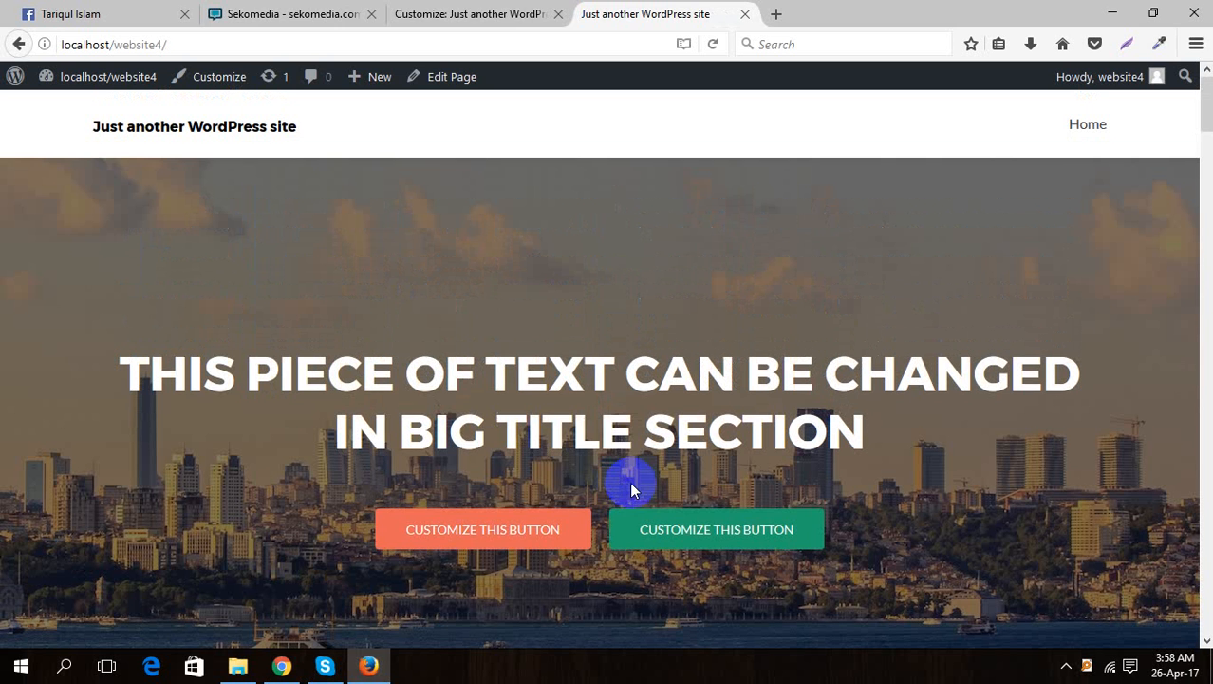
{"action": "left_click", "coordinate": [320, 11]}
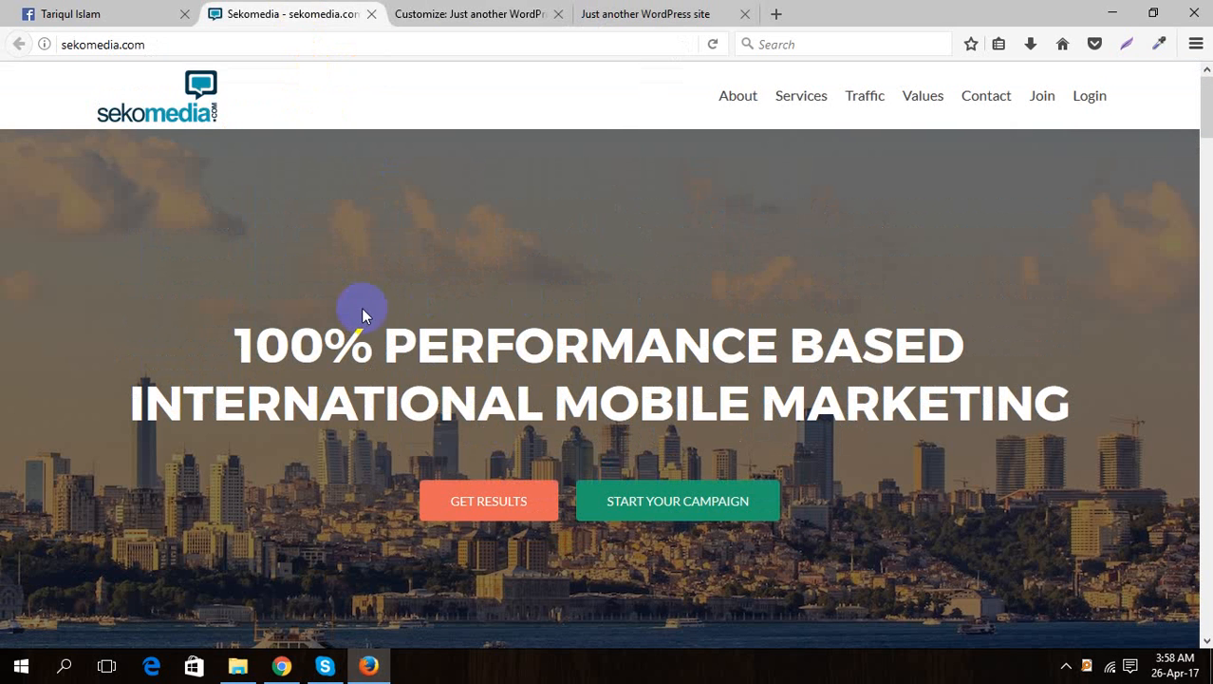
- Select the seko-logo image from the media library as the logo in the Site Identity settings
{"action": "left_click", "coordinate": [490, 14]}
{"action": "left_click", "coordinate": [17, 119]}
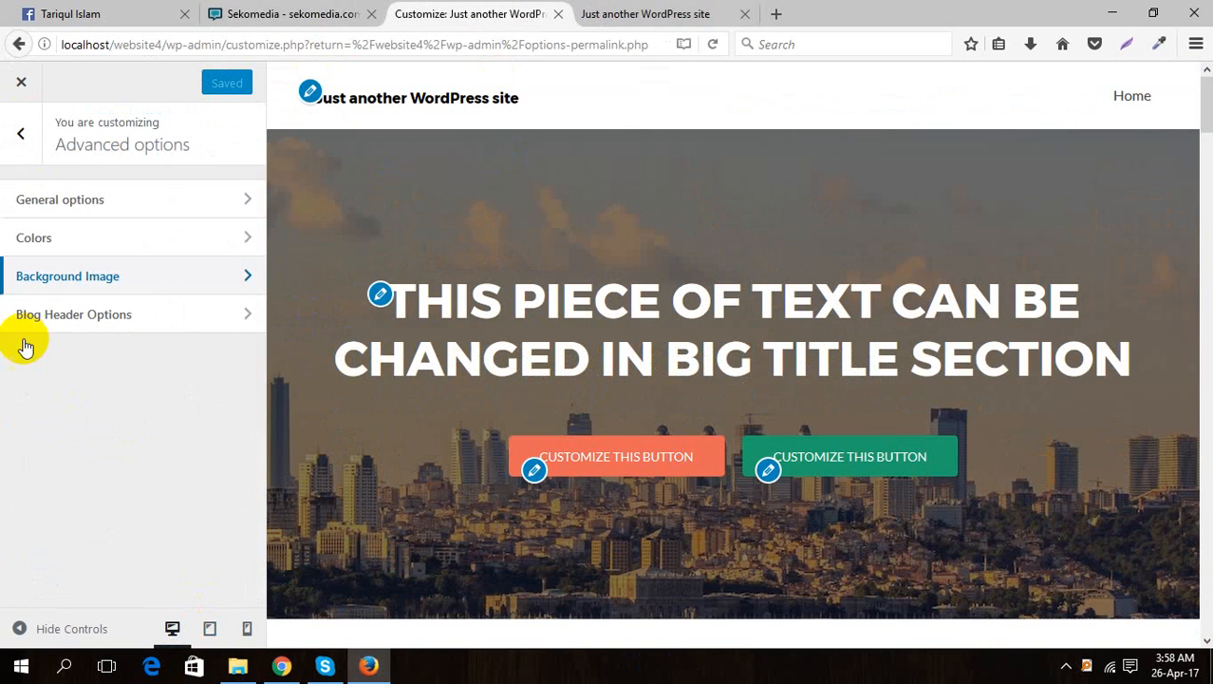
{"action": "left_click", "coordinate": [22, 122]}
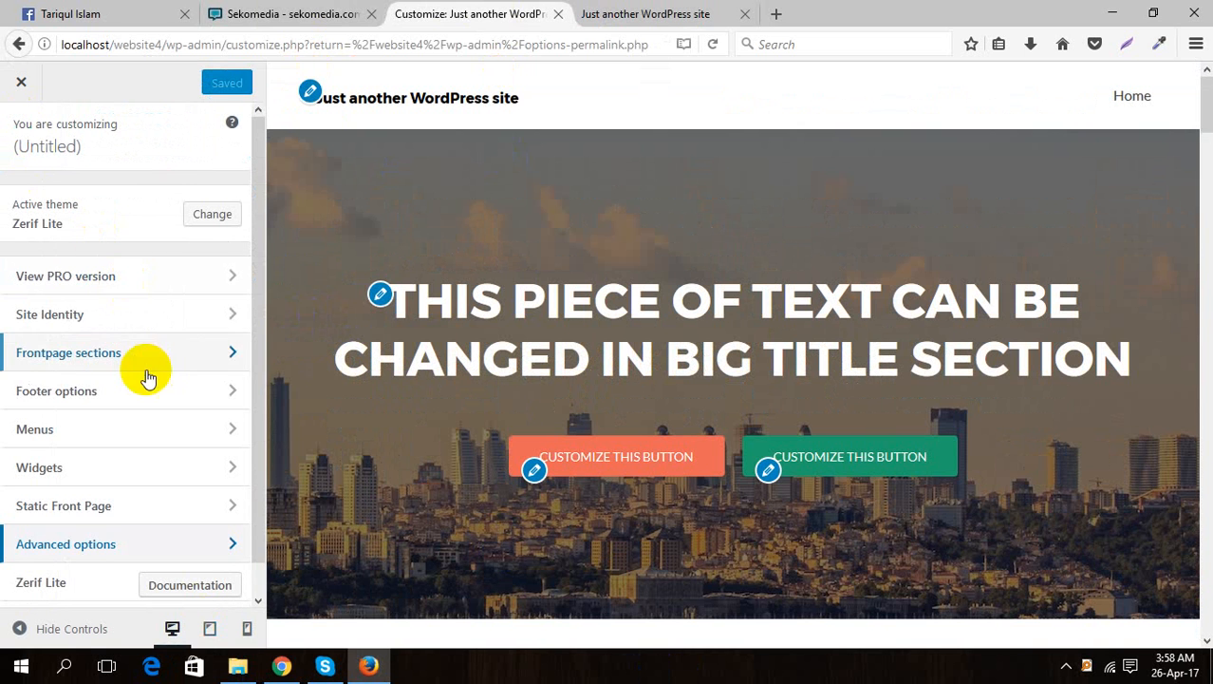
{"action": "left_click", "coordinate": [121, 323]}
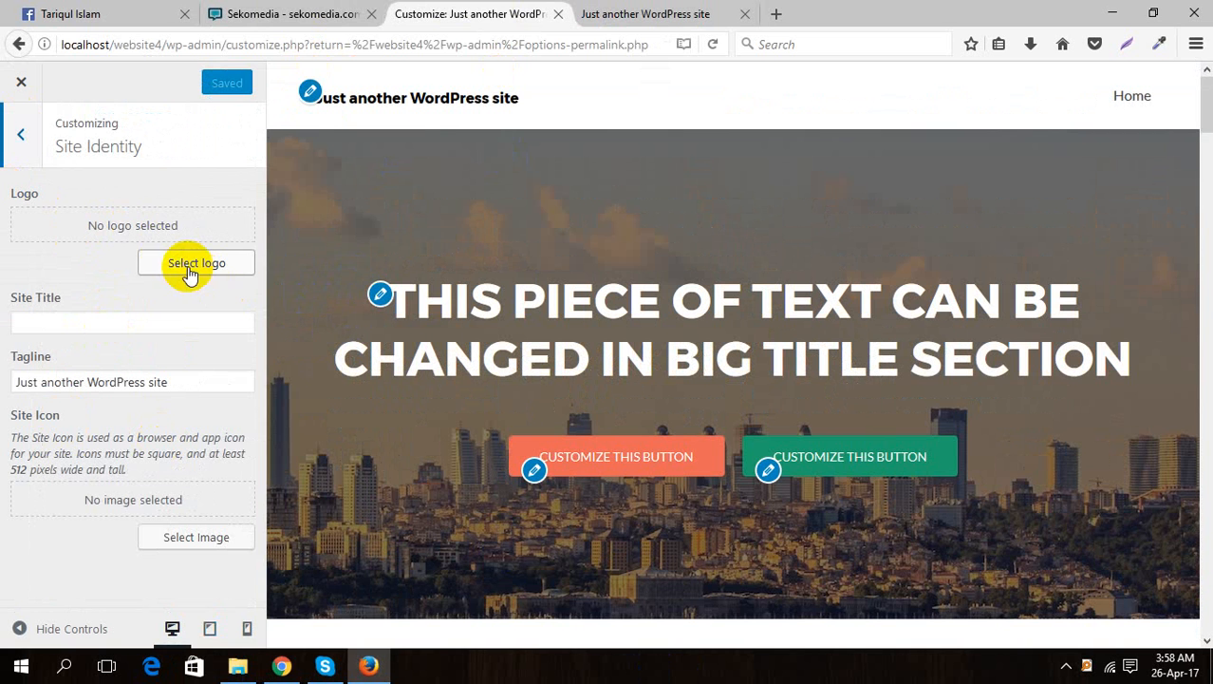
{"action": "left_click", "coordinate": [270, 13]}
{"action": "left_click", "coordinate": [532, 14]}
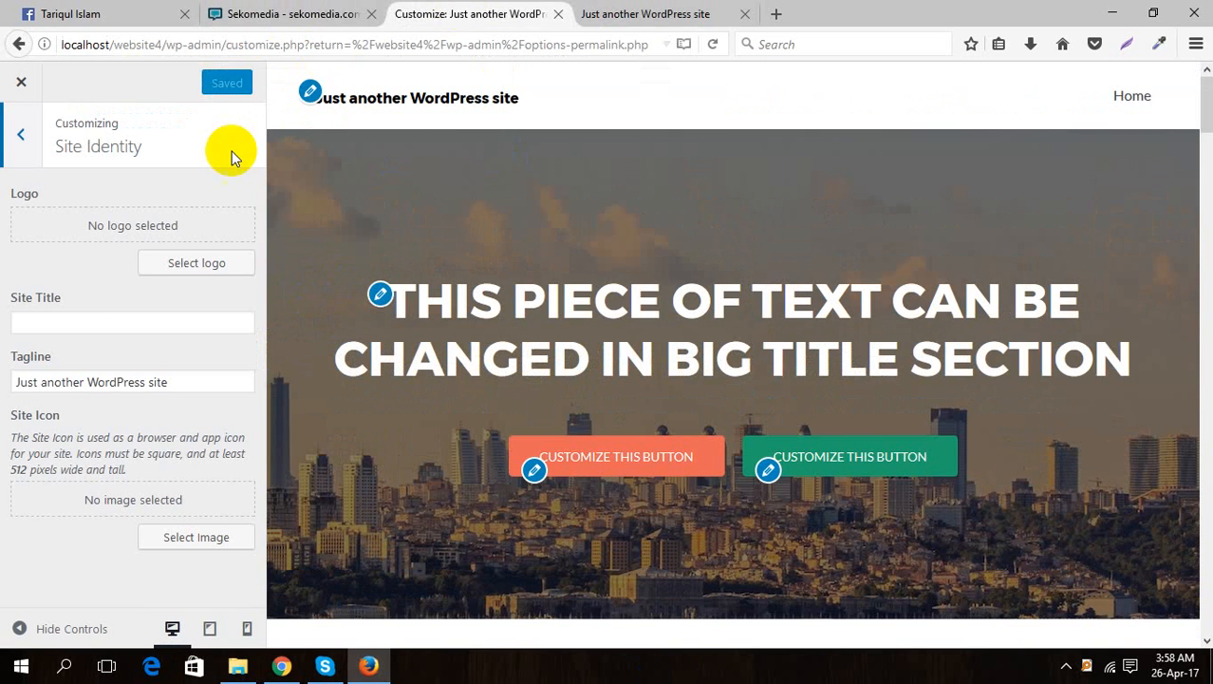
{"action": "left_click", "coordinate": [211, 270]}
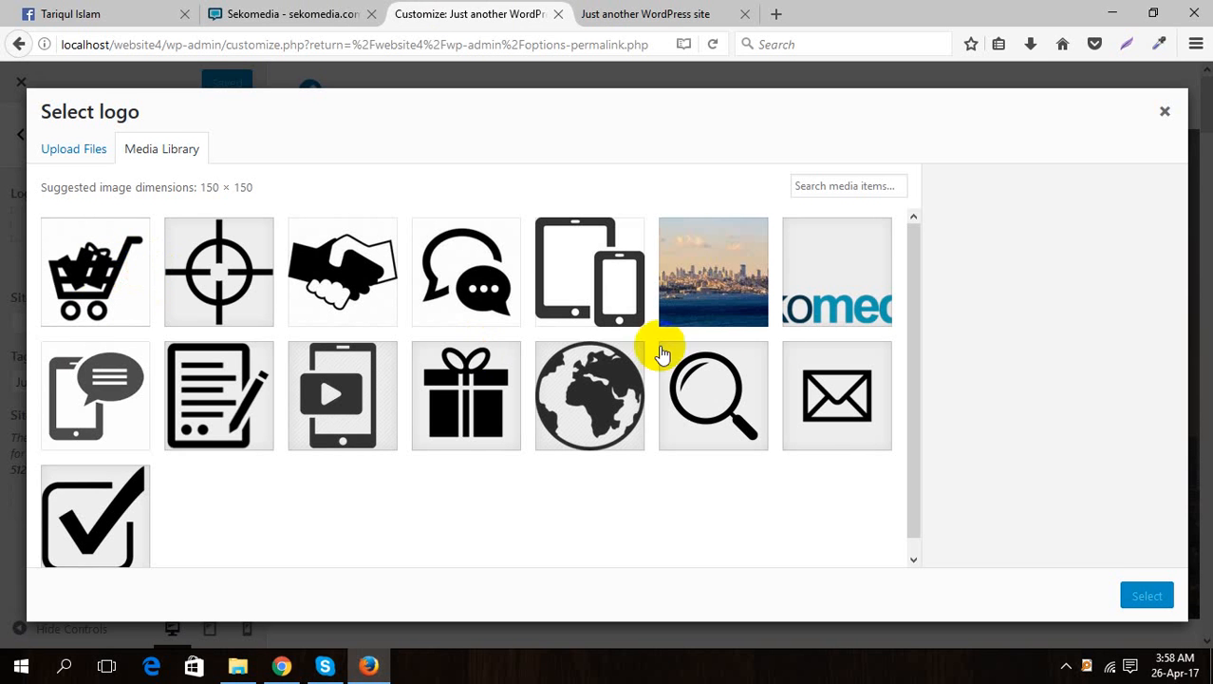
{"action": "left_click", "coordinate": [786, 293]}
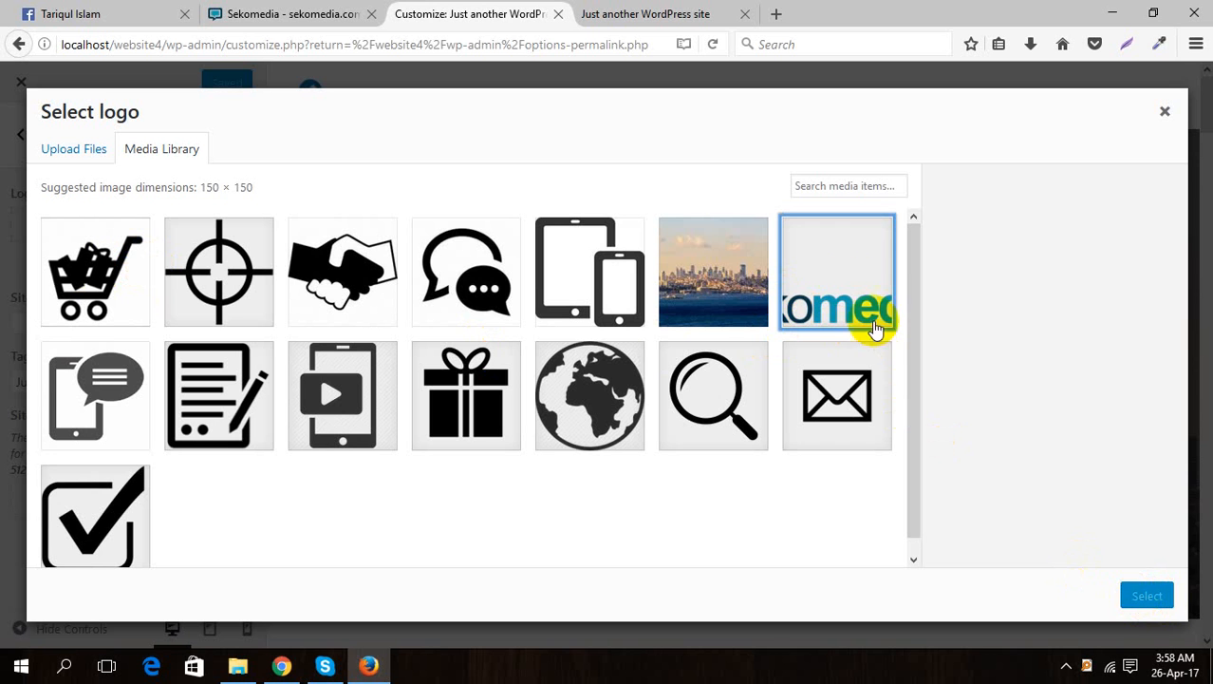
{"action": "left_click", "coordinate": [807, 277]}
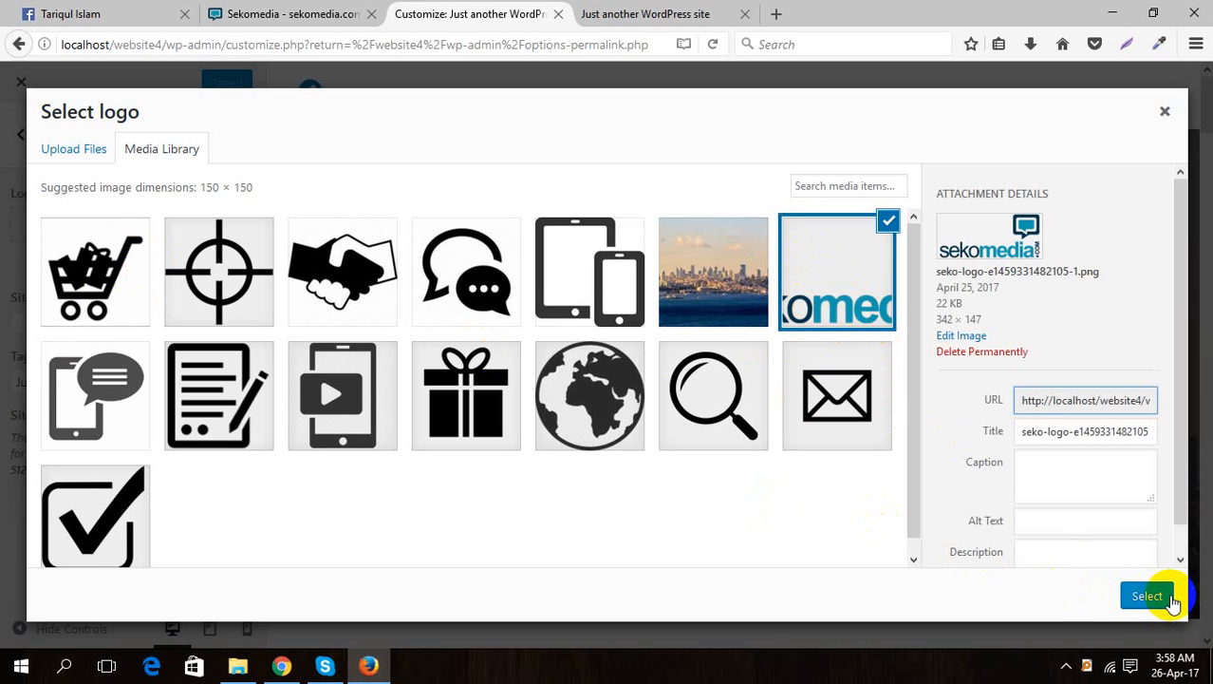
{"action": "left_click", "coordinate": [1146, 595]}
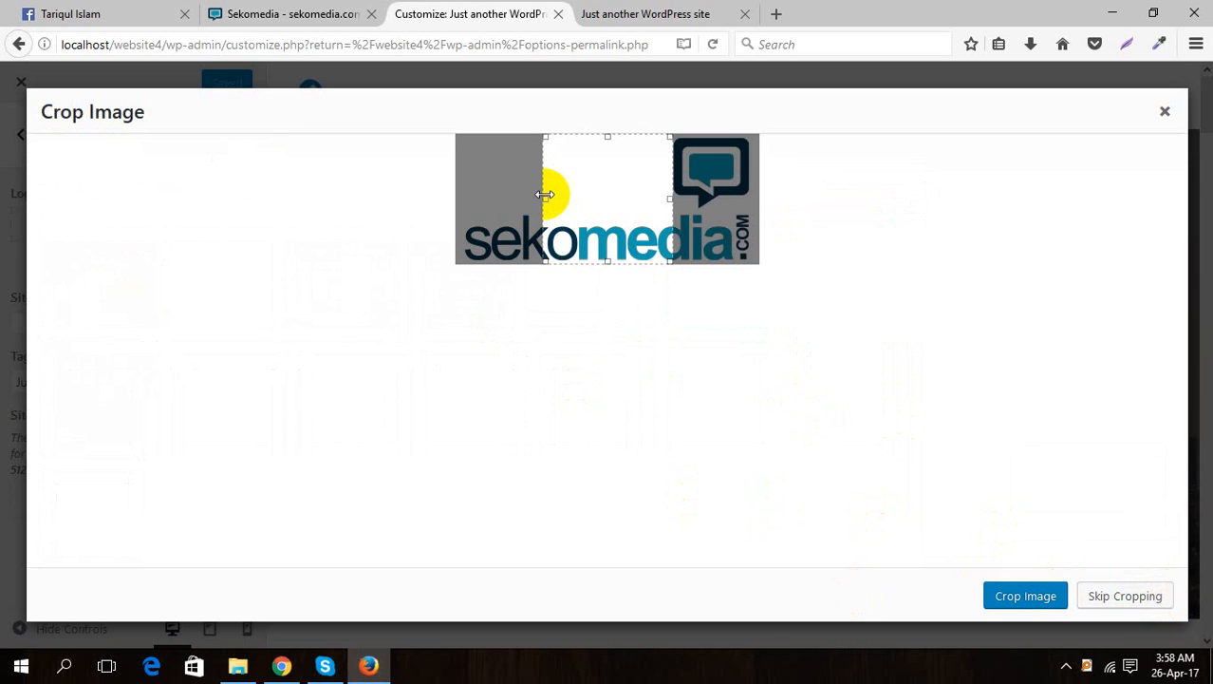
- Extend the crop area over the full width of the sekomedia logo, crop it and publish the change
{"action": "left_click_drag", "start_coordinate": [545, 194], "coordinate": [393, 195]}
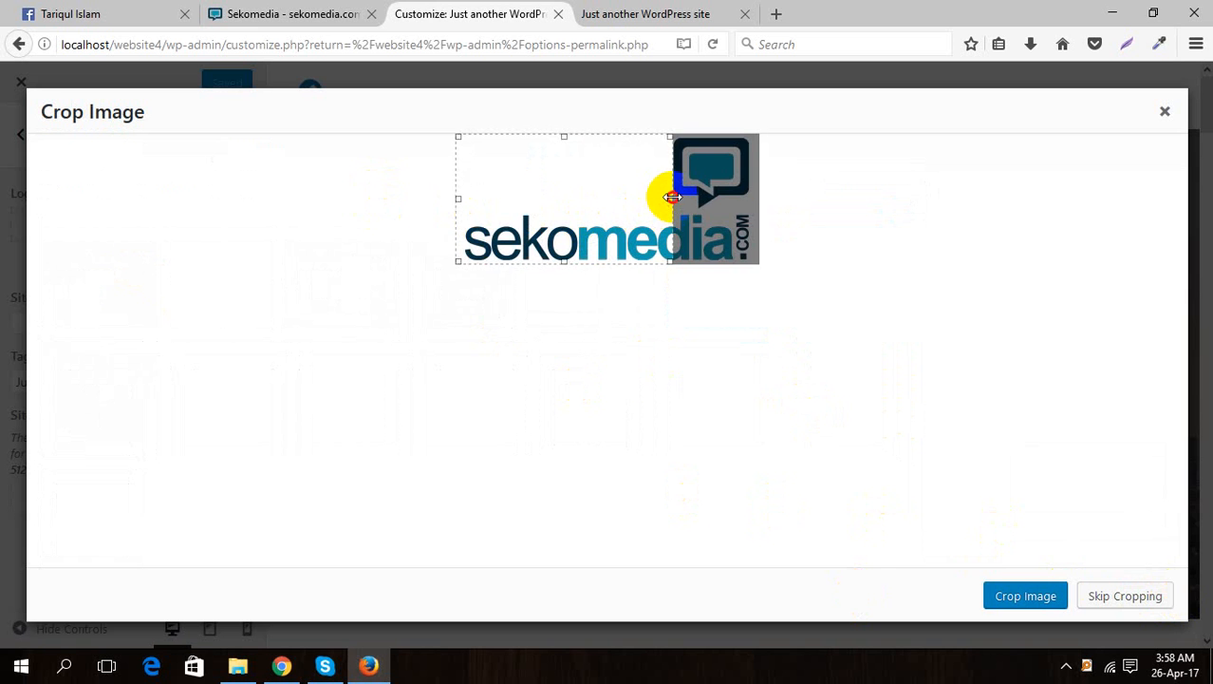
{"action": "left_click_drag", "start_coordinate": [672, 196], "coordinate": [764, 196]}
{"action": "left_click", "coordinate": [1020, 592]}
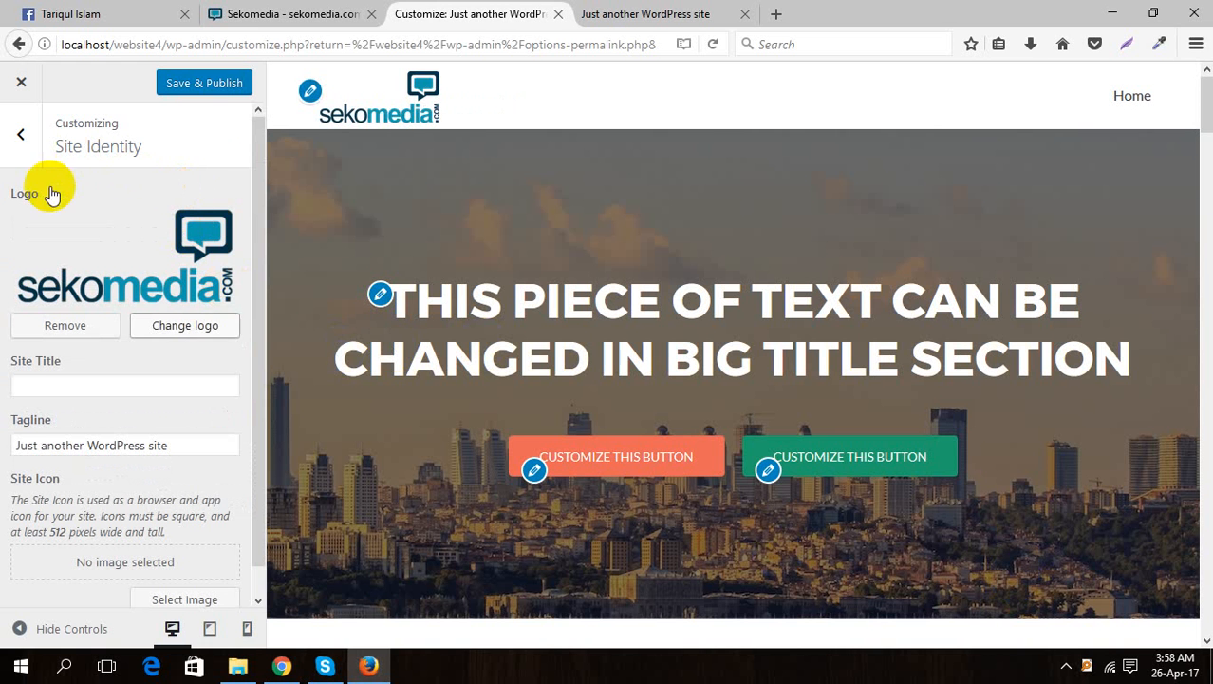
{"action": "left_click", "coordinate": [228, 85]}
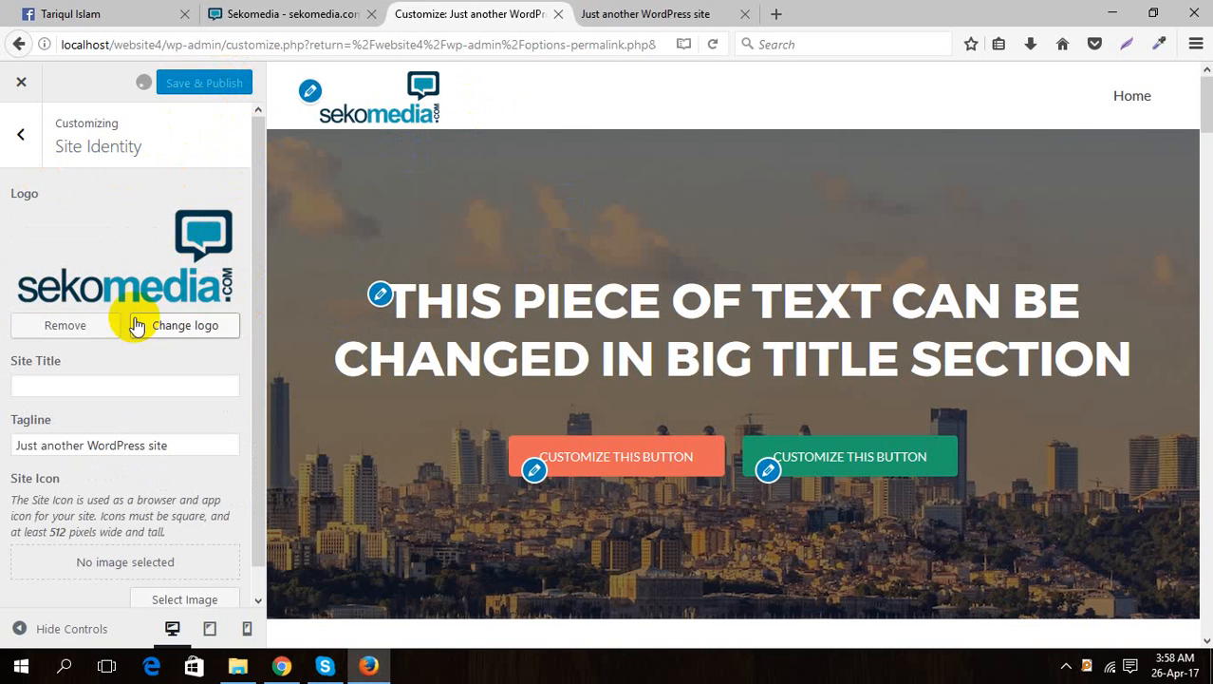
- Open the main content settings of the Big title section among the frontpage sections
{"action": "left_click", "coordinate": [21, 143]}
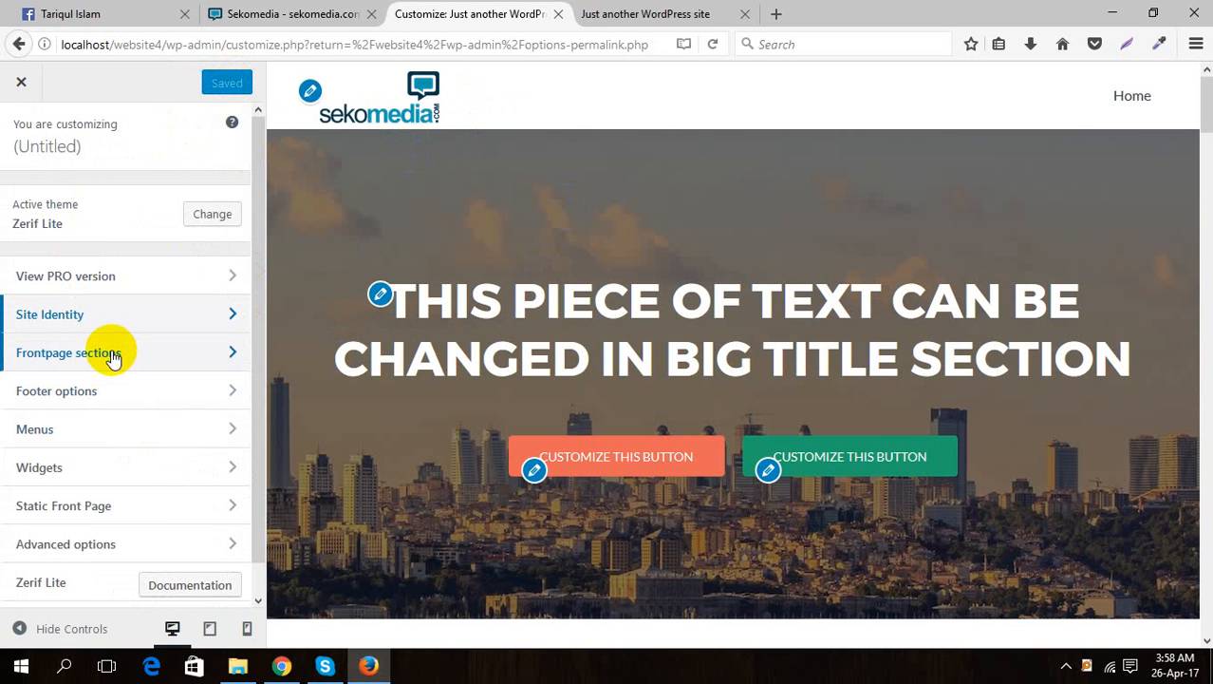
{"action": "left_click", "coordinate": [162, 368]}
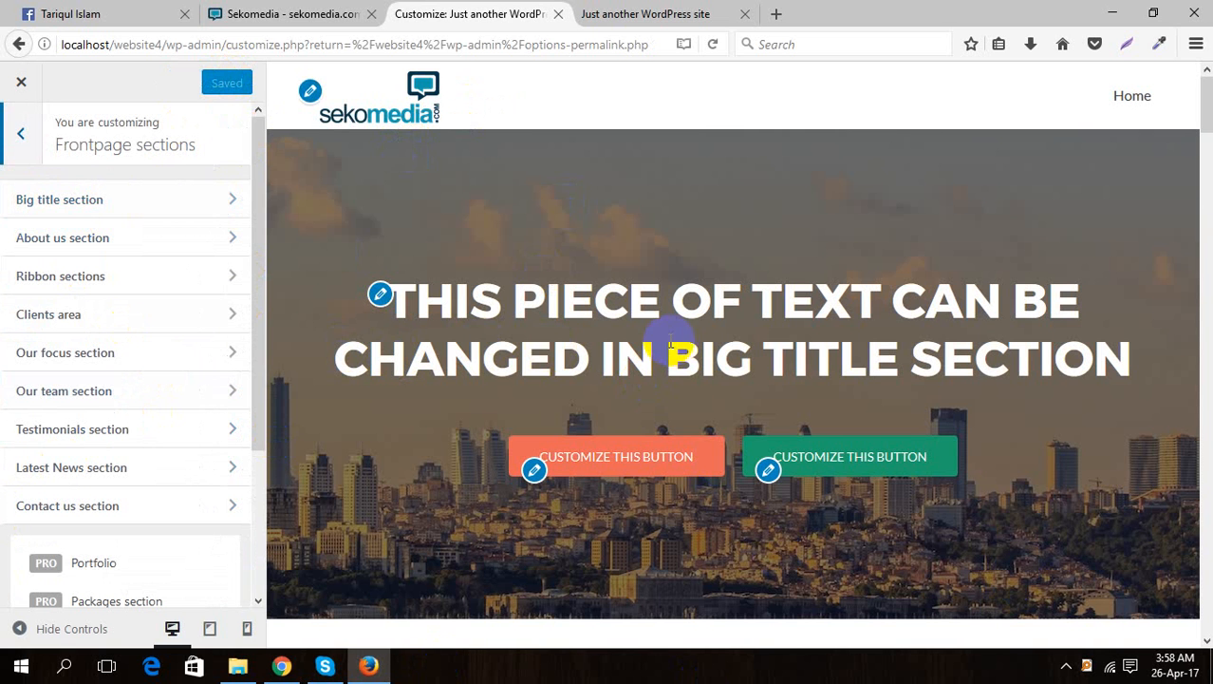
{"action": "left_click", "coordinate": [176, 201]}
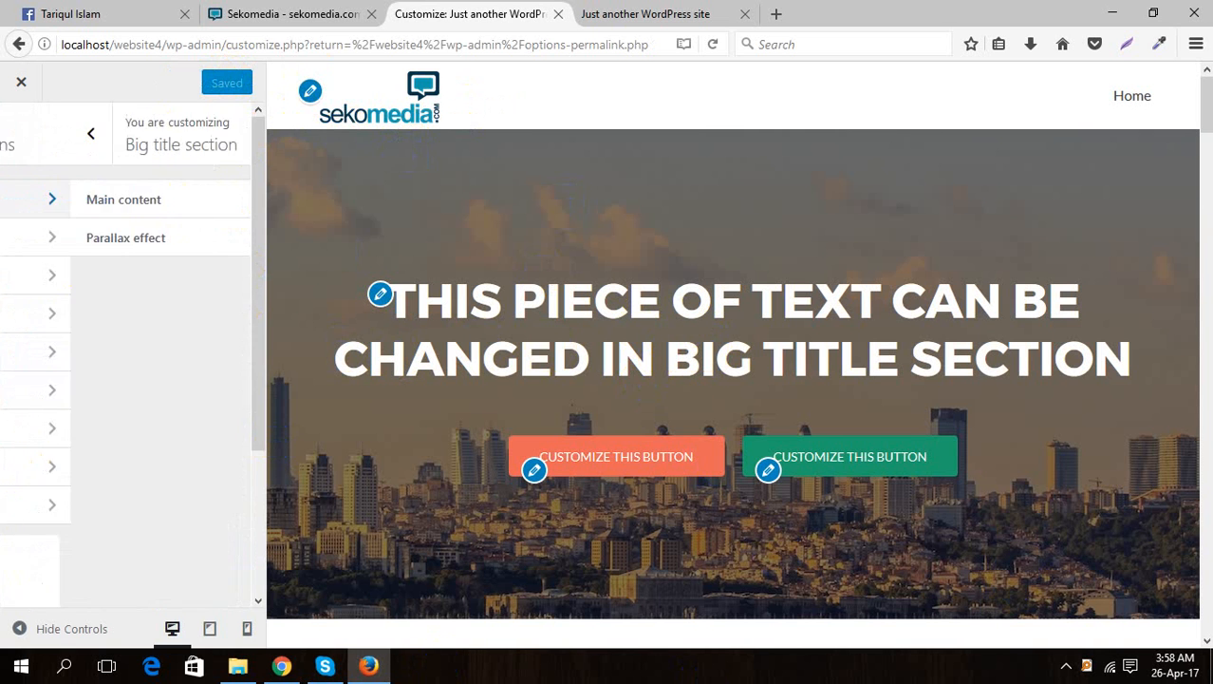
{"action": "left_click", "coordinate": [153, 206]}
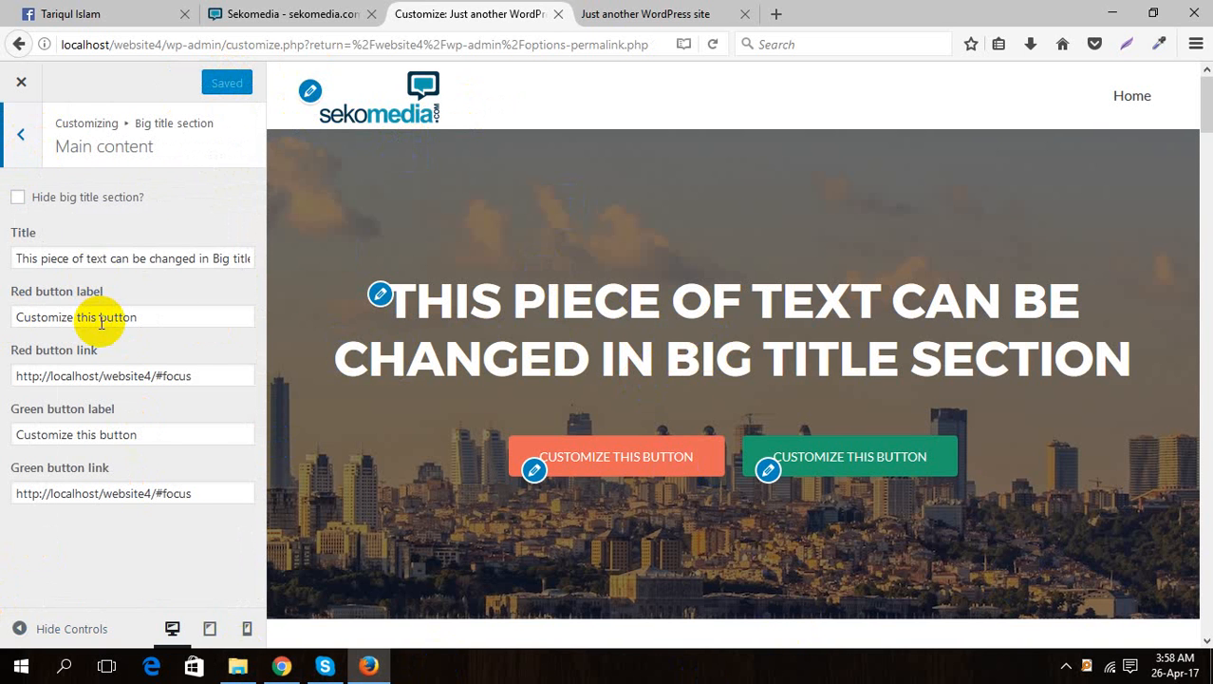
- Replace the Big title section's title with the banner line "100% PERFORMANCE BASED" copied from sekomedia.com
{"action": "left_click", "coordinate": [127, 262]}
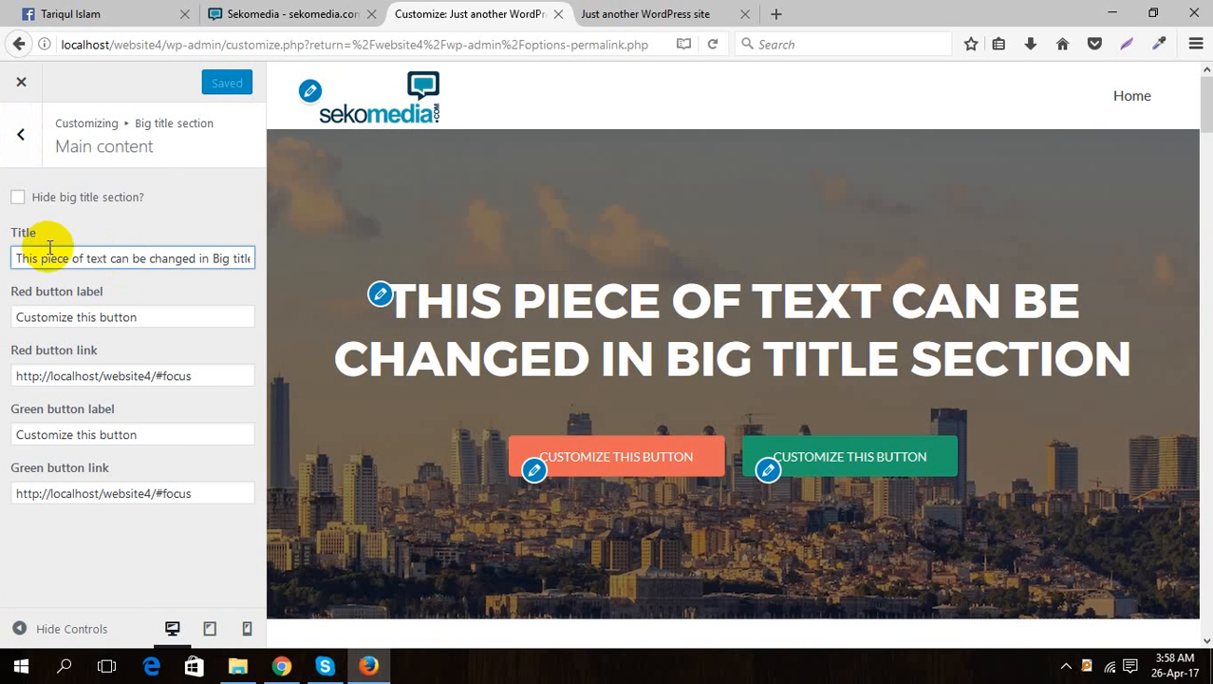
{"action": "left_click", "coordinate": [317, 13]}
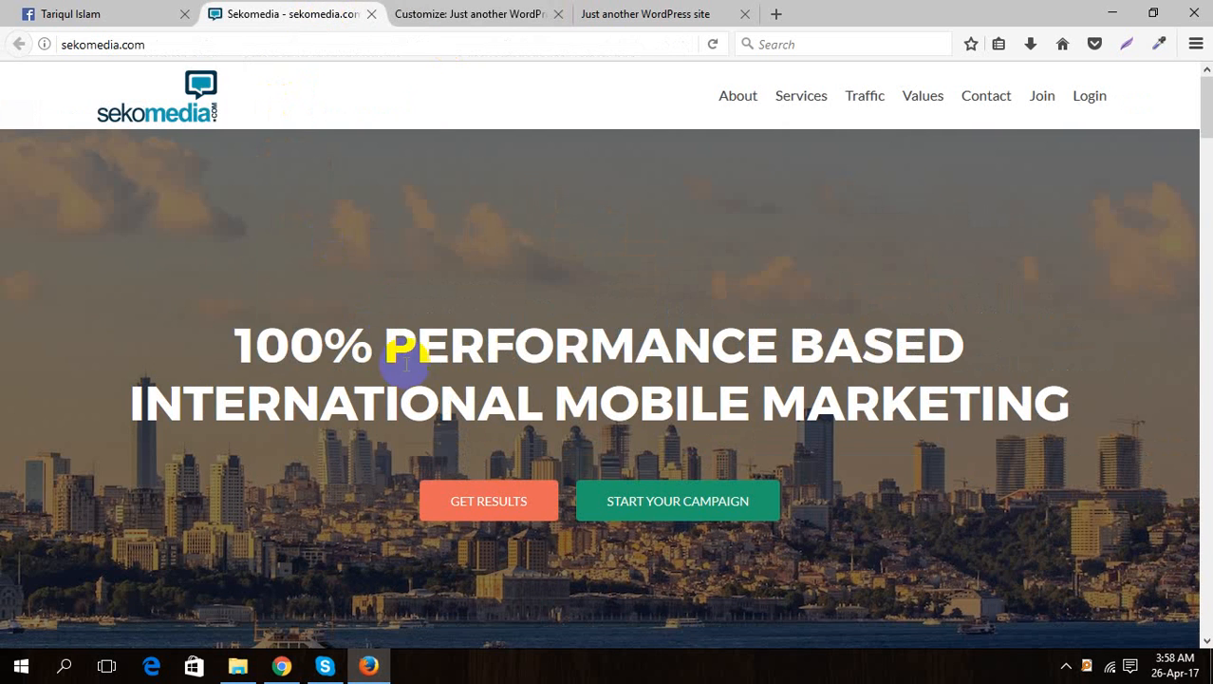
{"action": "double_click", "coordinate": [251, 340]}
{"action": "left_click_drag", "start_coordinate": [486, 361], "coordinate": [1055, 375]}
{"action": "key", "text": "ctrl+c"}
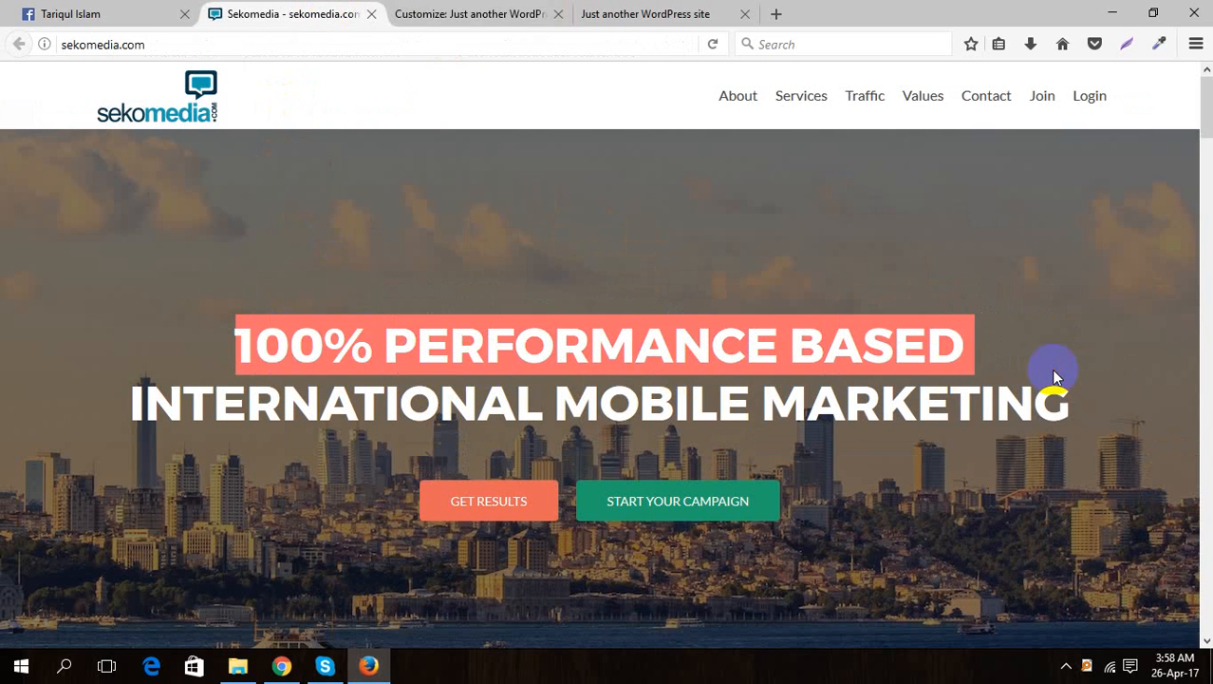
{"action": "left_click", "coordinate": [471, 13]}
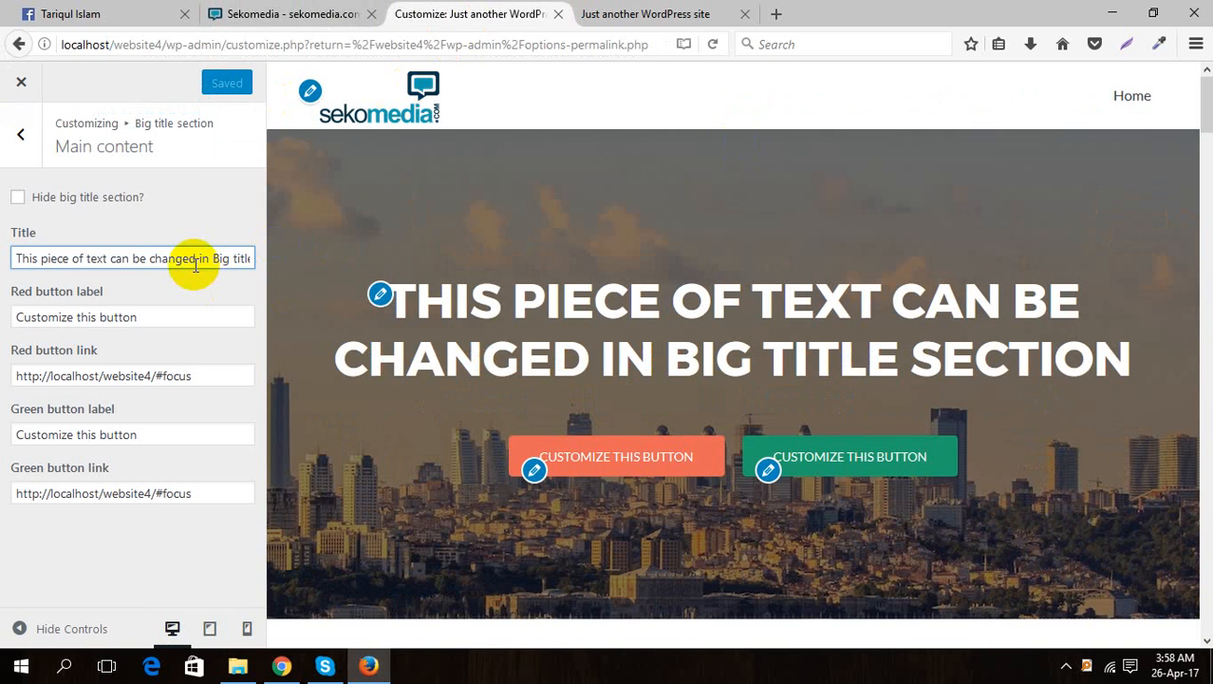
{"action": "triple_click", "coordinate": [151, 258]}
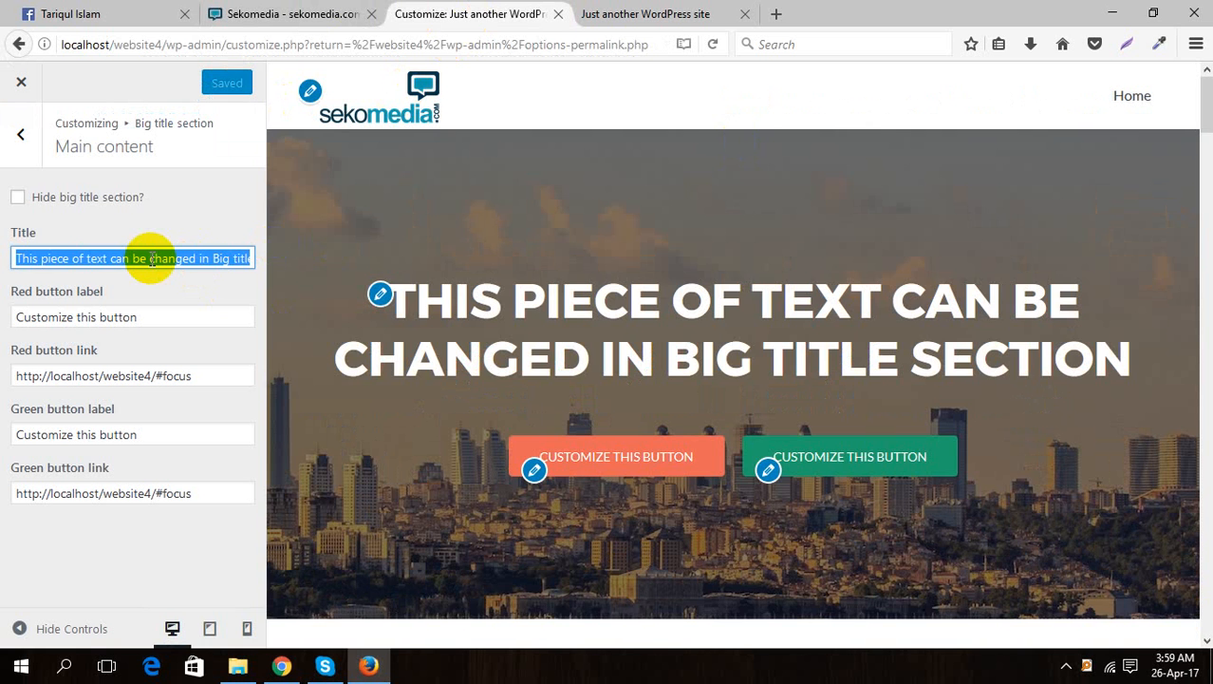
{"action": "key", "text": "BackSpace"}
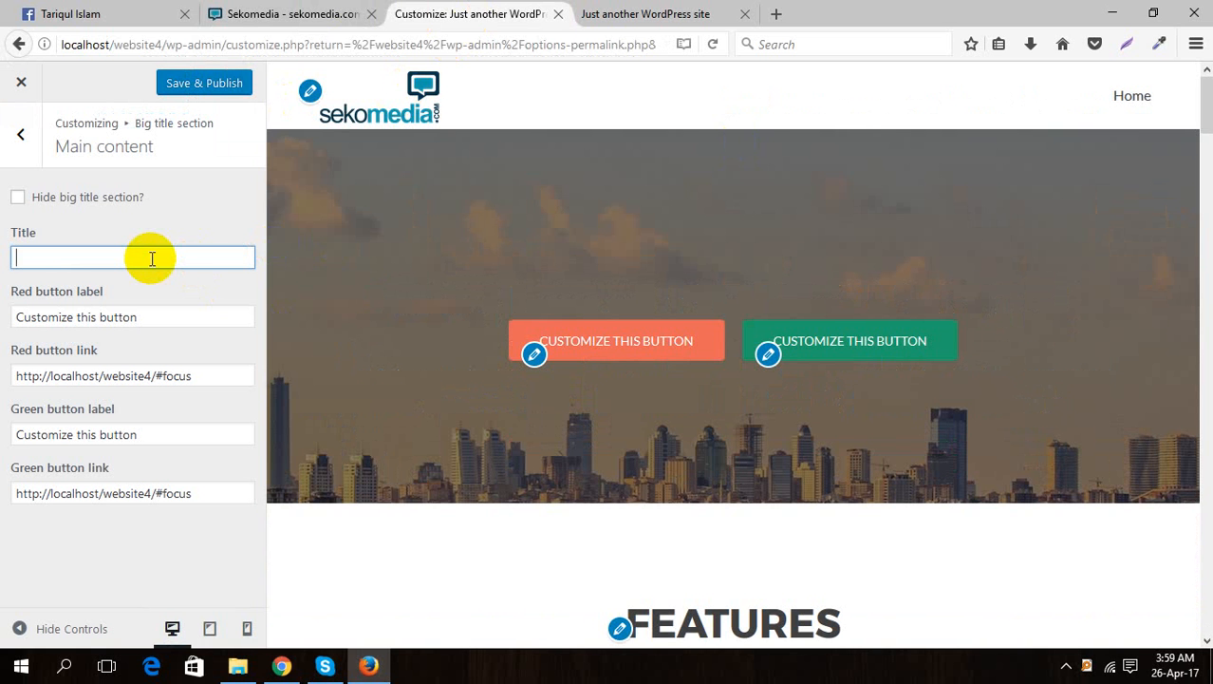
{"action": "key", "text": "ctrl+v"}
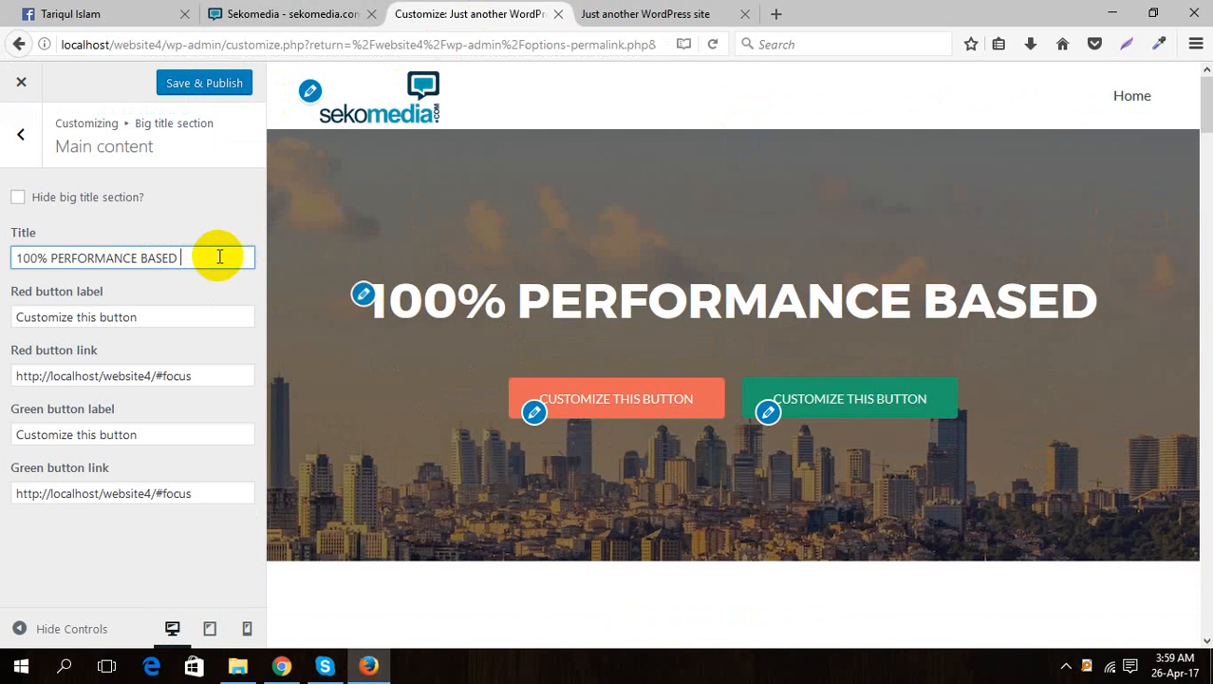
- Copy the second banner line "INTERNATIONAL MOBILE MARKETING" from the sekomedia.com homepage
{"action": "left_click", "coordinate": [237, 14]}
{"action": "left_click_drag", "start_coordinate": [133, 403], "coordinate": [1014, 457]}
{"action": "left_click_drag", "start_coordinate": [1089, 408], "coordinate": [124, 394]}
{"action": "key", "text": "ctrl+c"}
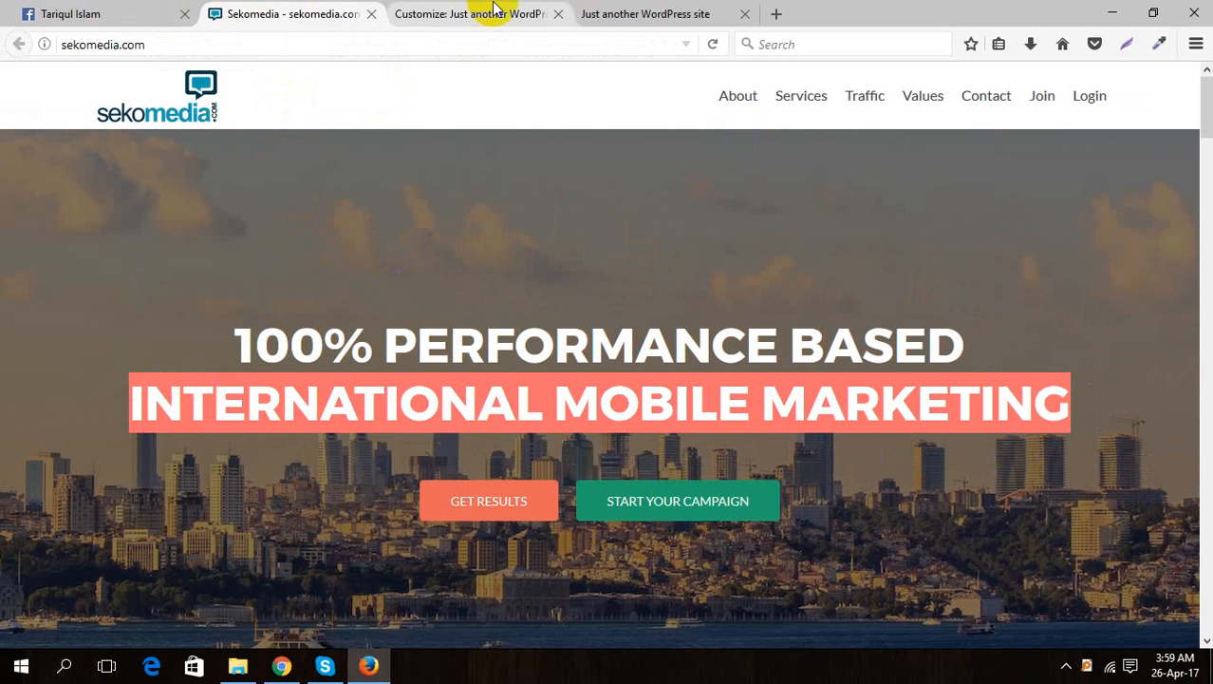
- Append a <br> tag and the copied line "INTERNATIONAL MOBILE MARKETING" to the Big title section's title in the customizer and publish the change
{"action": "left_click", "coordinate": [460, 15]}
{"action": "key", "text": "BackSpace"}
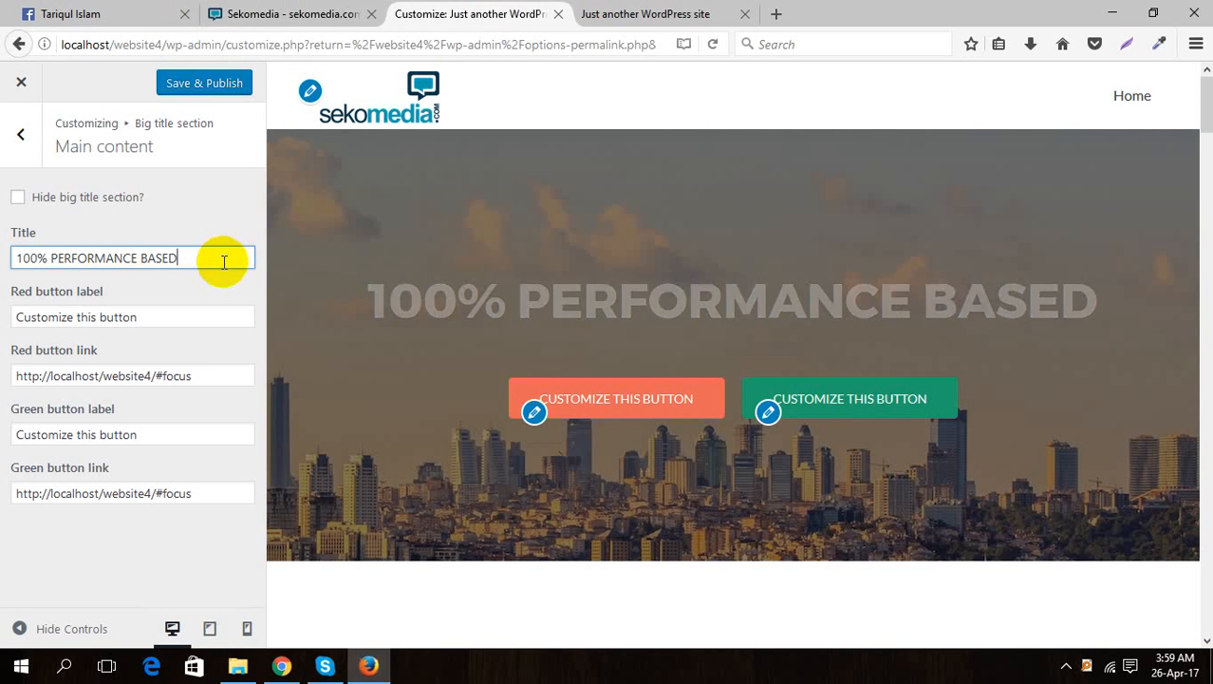
{"action": "type", "text": "</"}
{"action": "key", "text": "BackSpace"}
{"action": "type", "text": "b"}
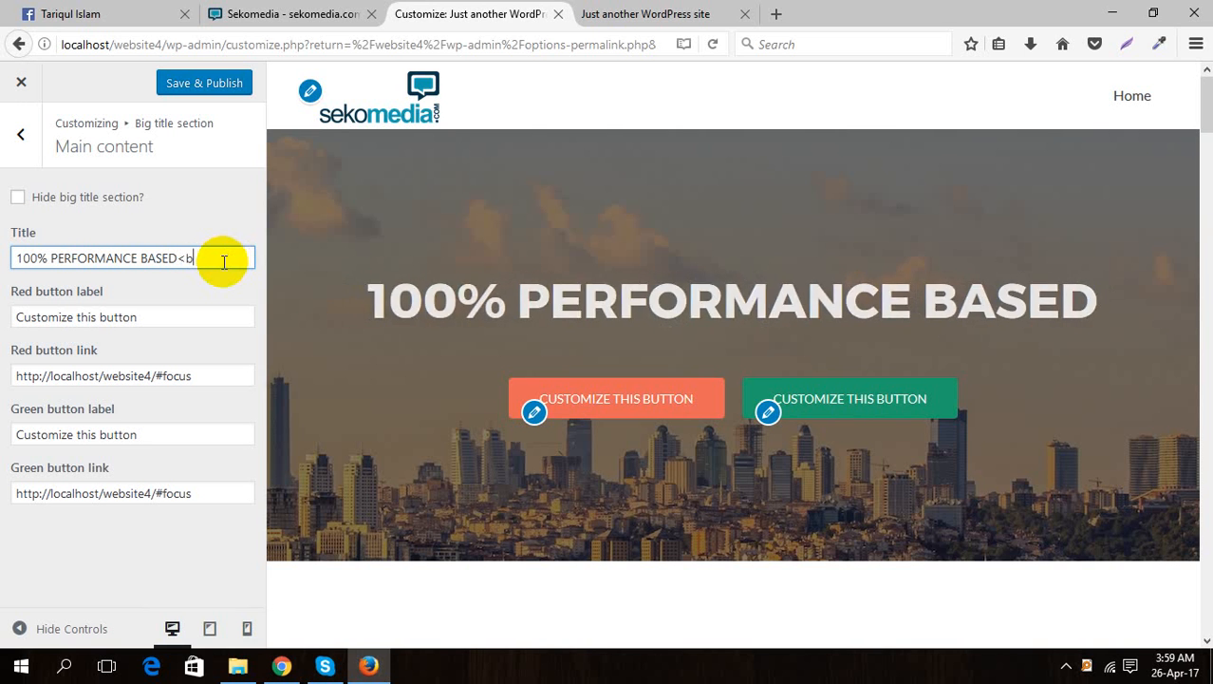
{"action": "type", "text": "r>"}
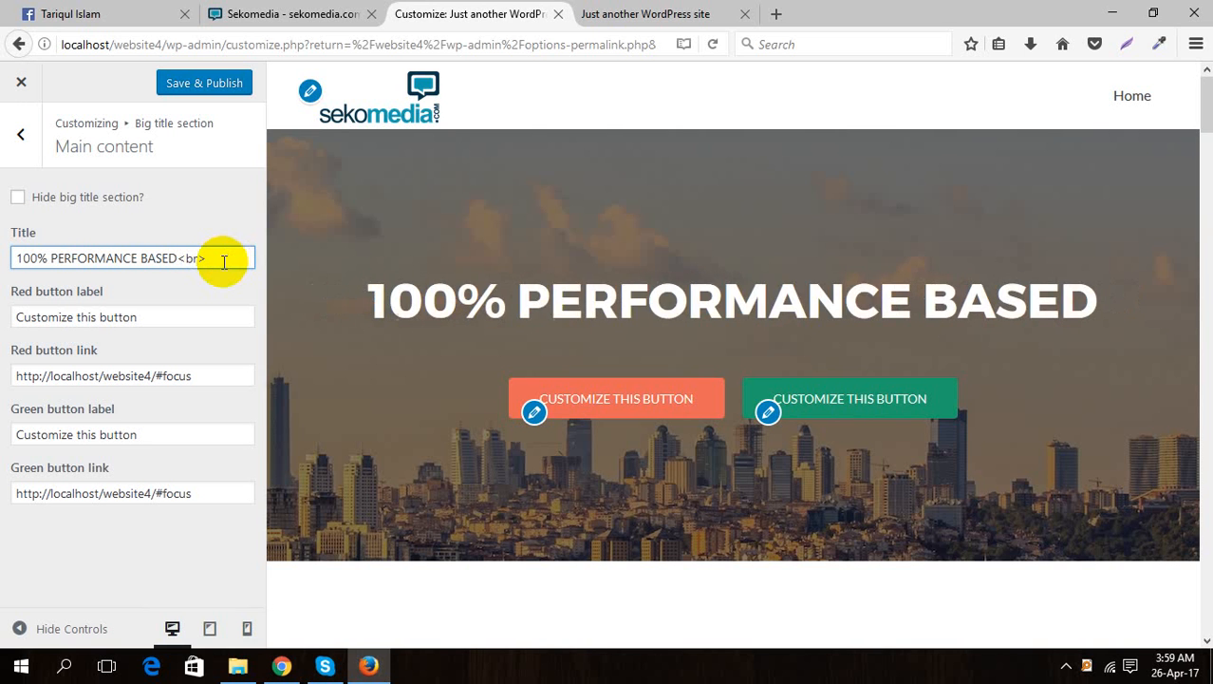
{"action": "key", "text": "ctrl+v"}
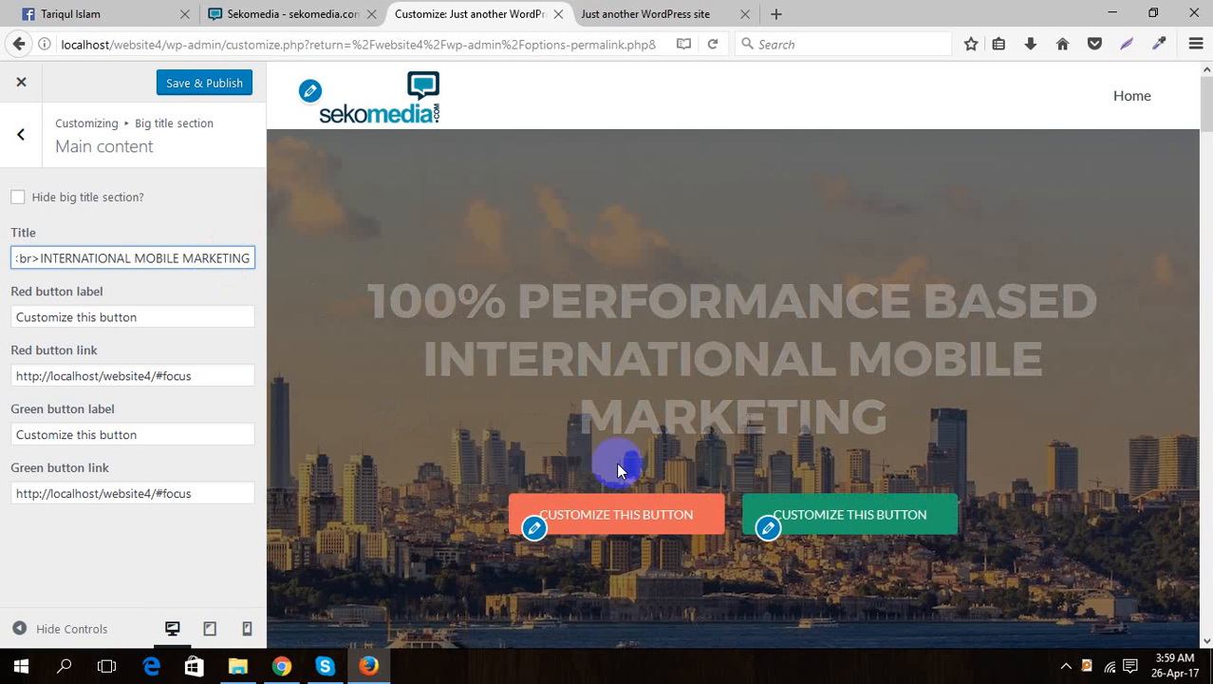
{"action": "left_click", "coordinate": [173, 88]}
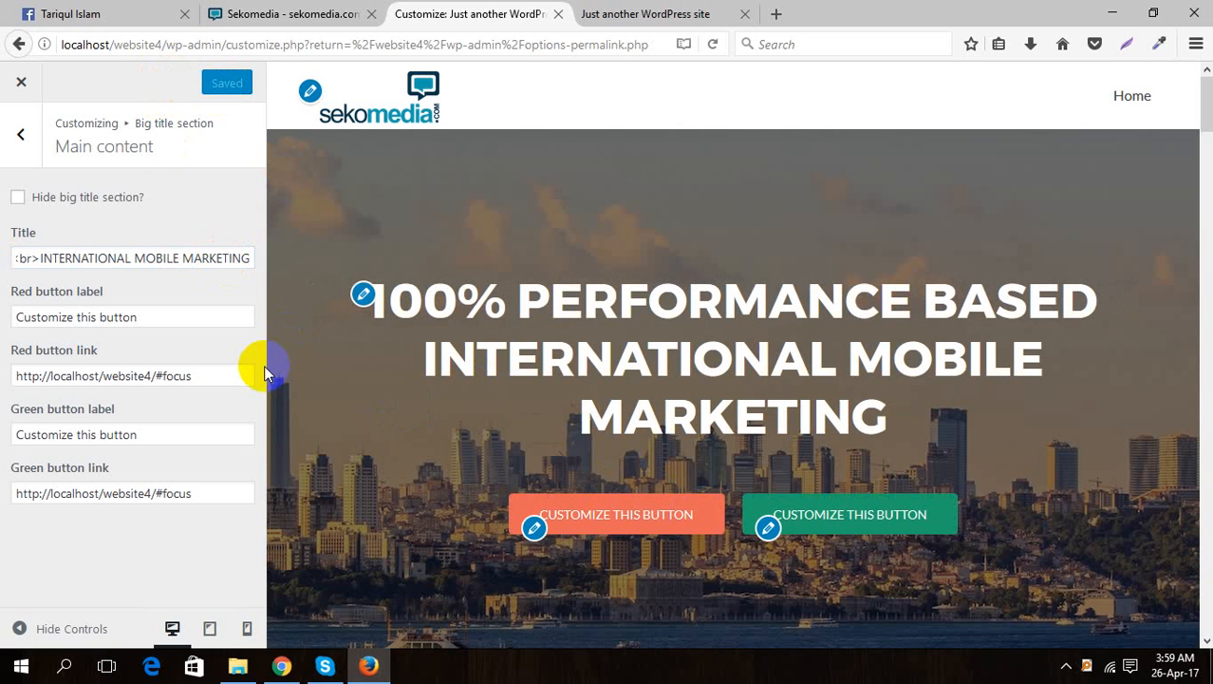
- Reload the local site's homepage to check the logo and the banner title
{"action": "left_click", "coordinate": [601, 13]}
{"action": "right_click", "coordinate": [376, 265]}
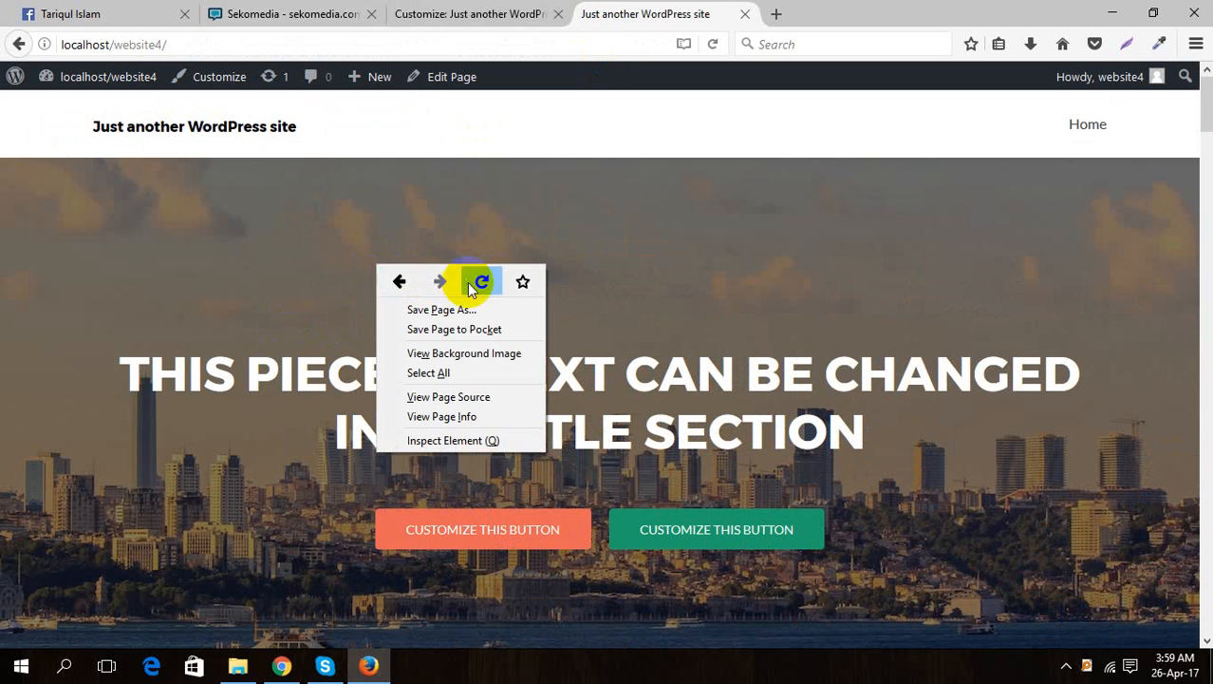
{"action": "left_click", "coordinate": [479, 282]}
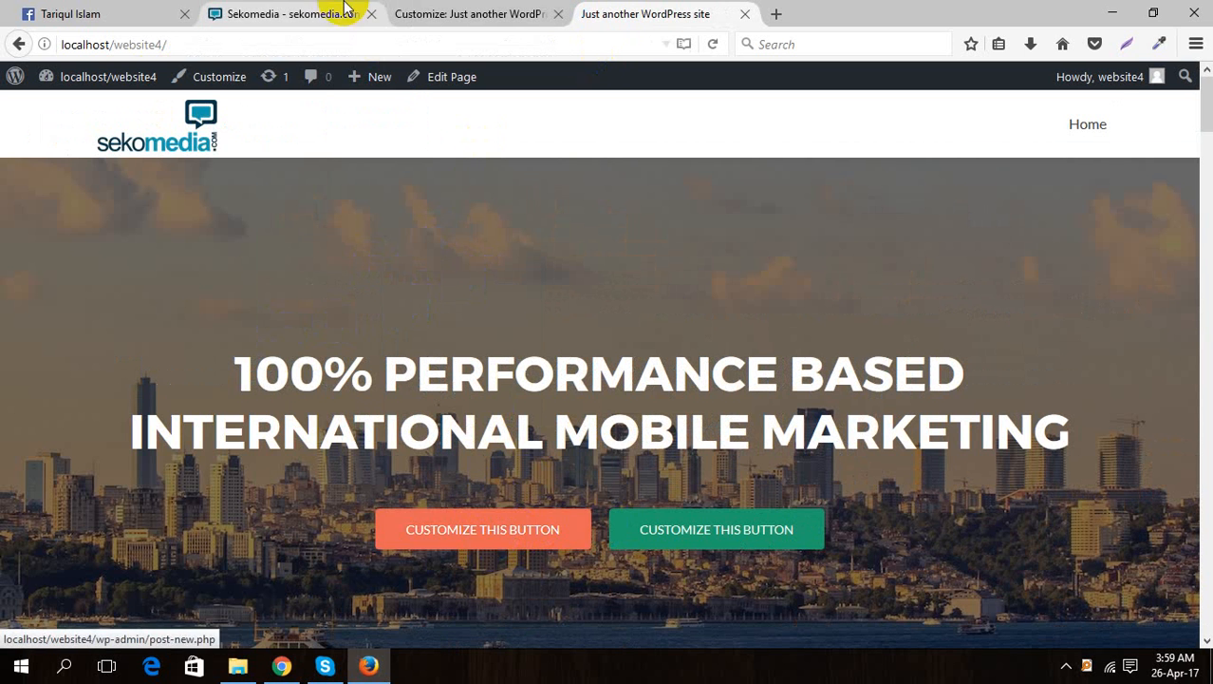
- Check the banner buttons on sekomedia.com and set the red button label to "GET RESULTS" in the customizer
{"action": "left_click", "coordinate": [293, 11]}
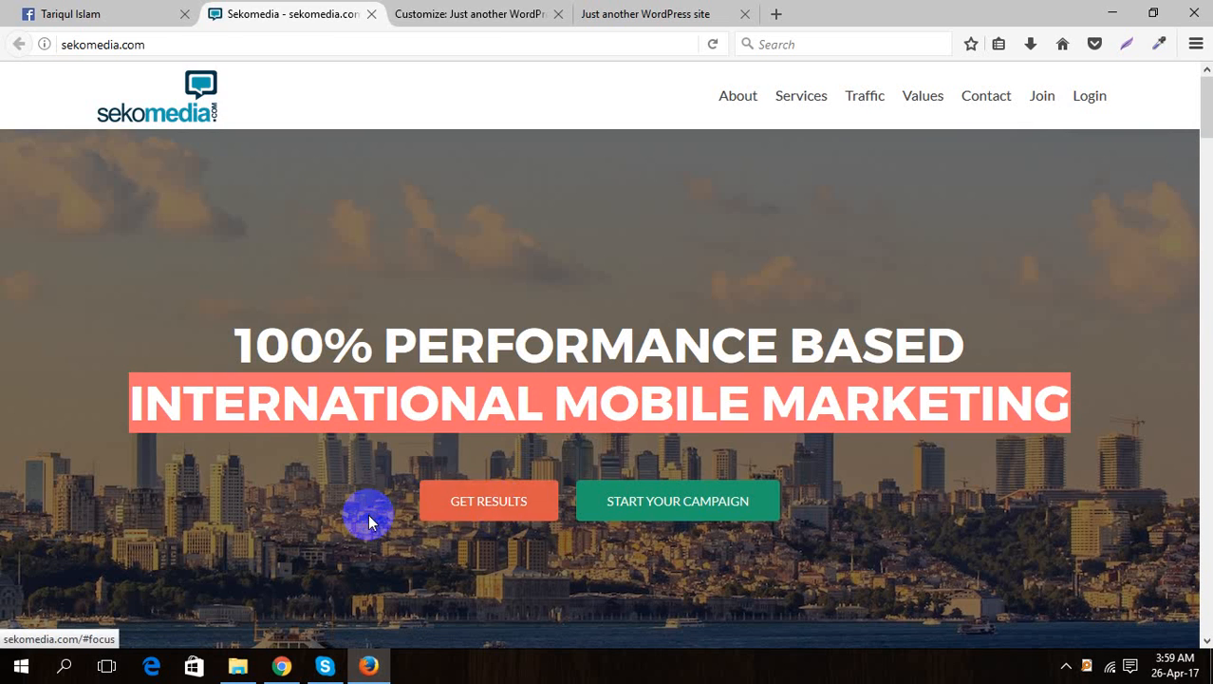
{"action": "left_click", "coordinate": [474, 13]}
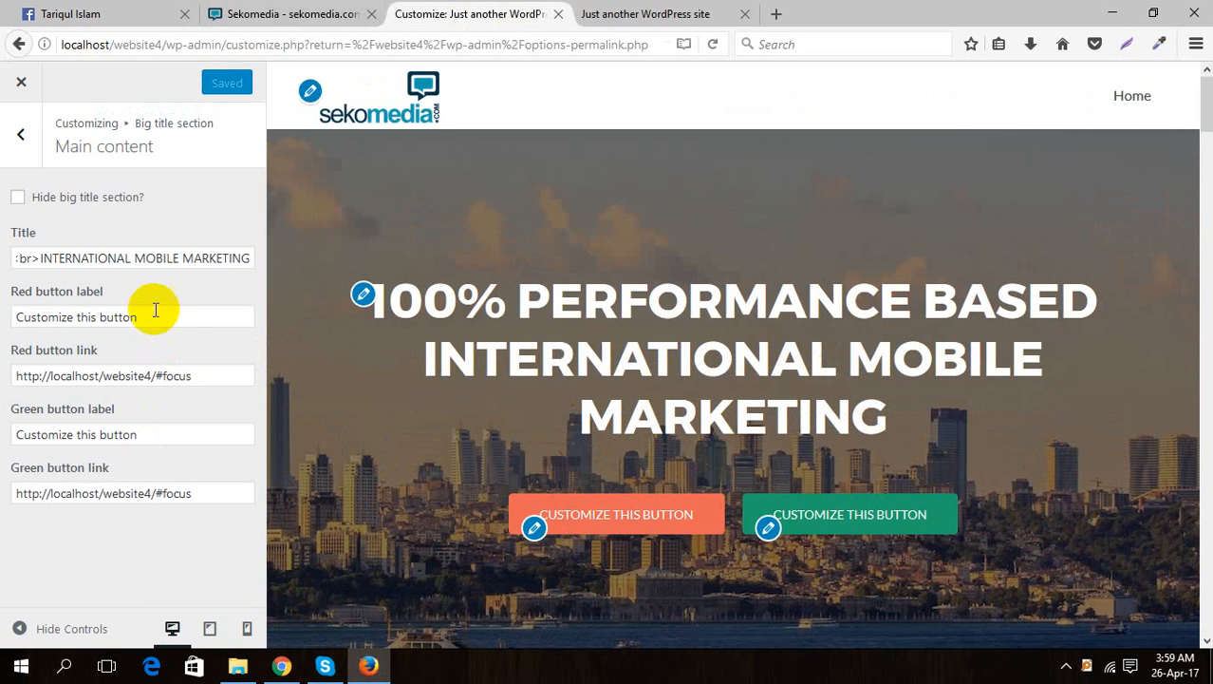
{"action": "left_click_drag", "start_coordinate": [154, 313], "coordinate": [3, 313]}
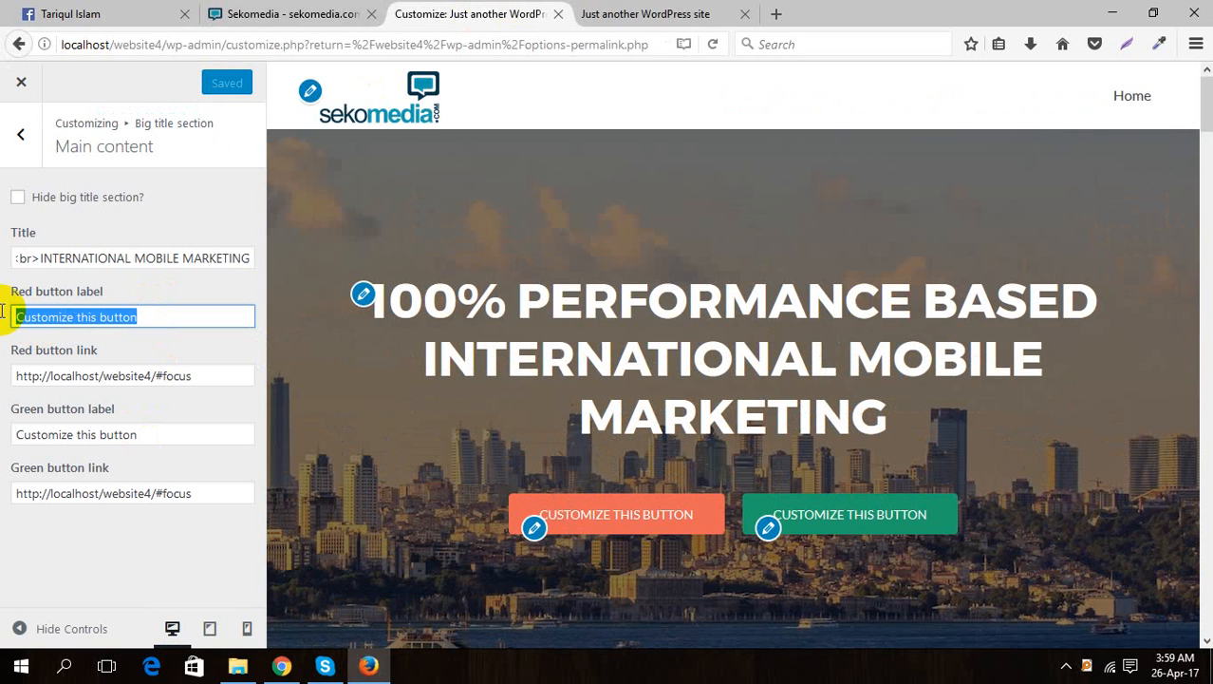
{"action": "type", "text": "GET"}
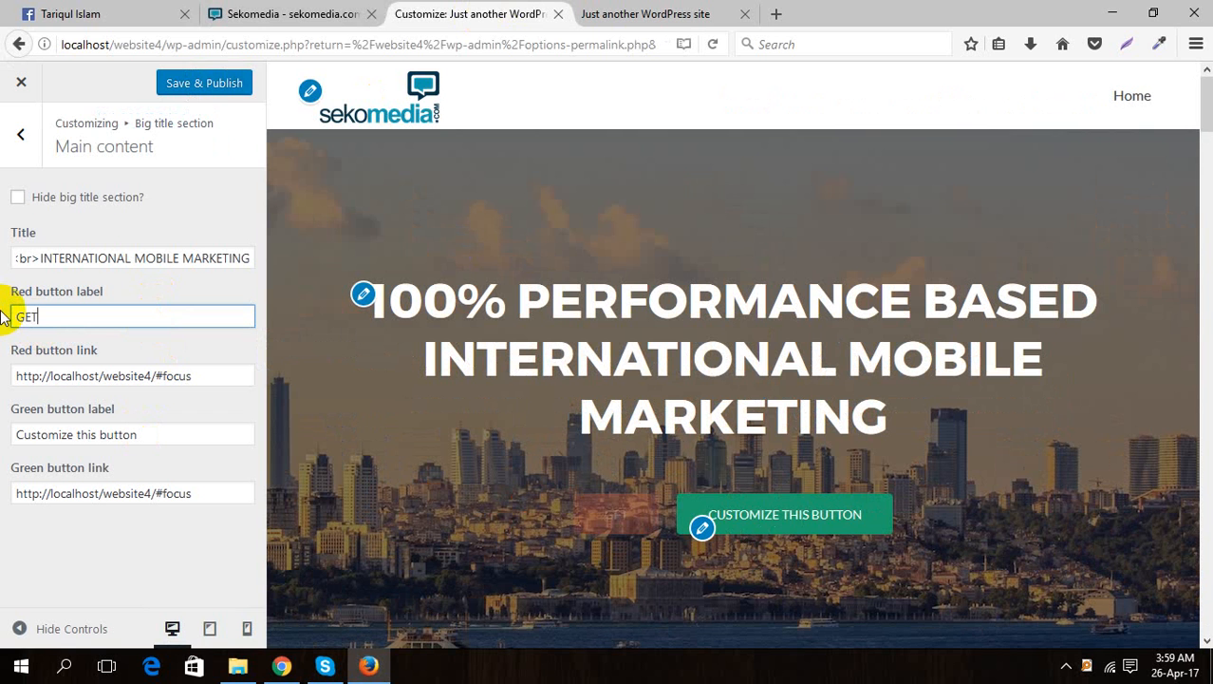
{"action": "type", "text": " RES"}
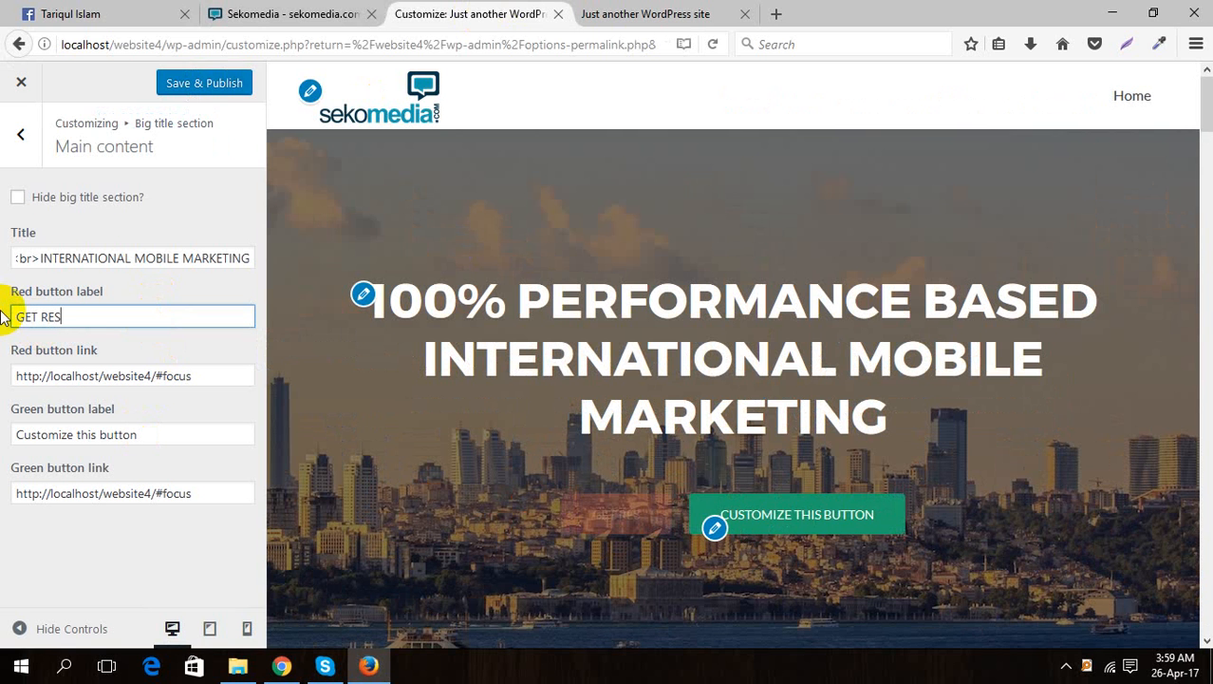
{"action": "type", "text": "ULTS"}
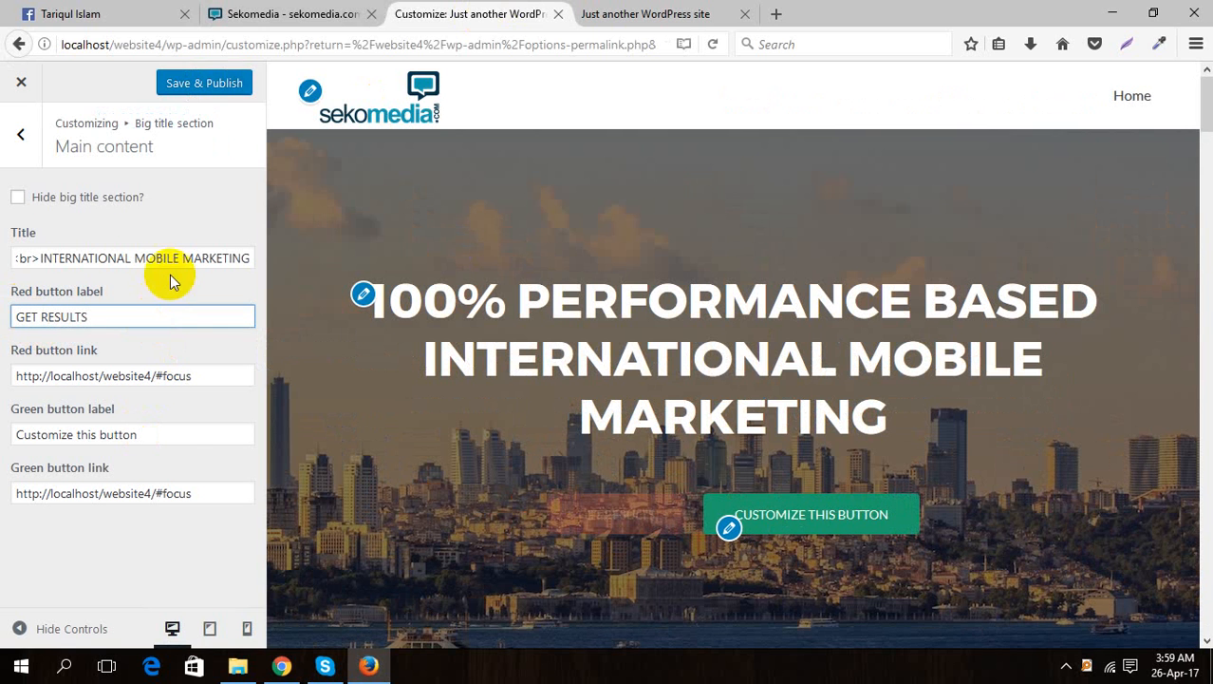
- Replace the green button label with "START YOUR CAMPAING", using the sekomedia.com banner as reference, and publish the changes
{"action": "left_click_drag", "start_coordinate": [174, 437], "coordinate": [3, 433]}
{"action": "key", "text": "BackSpace"}
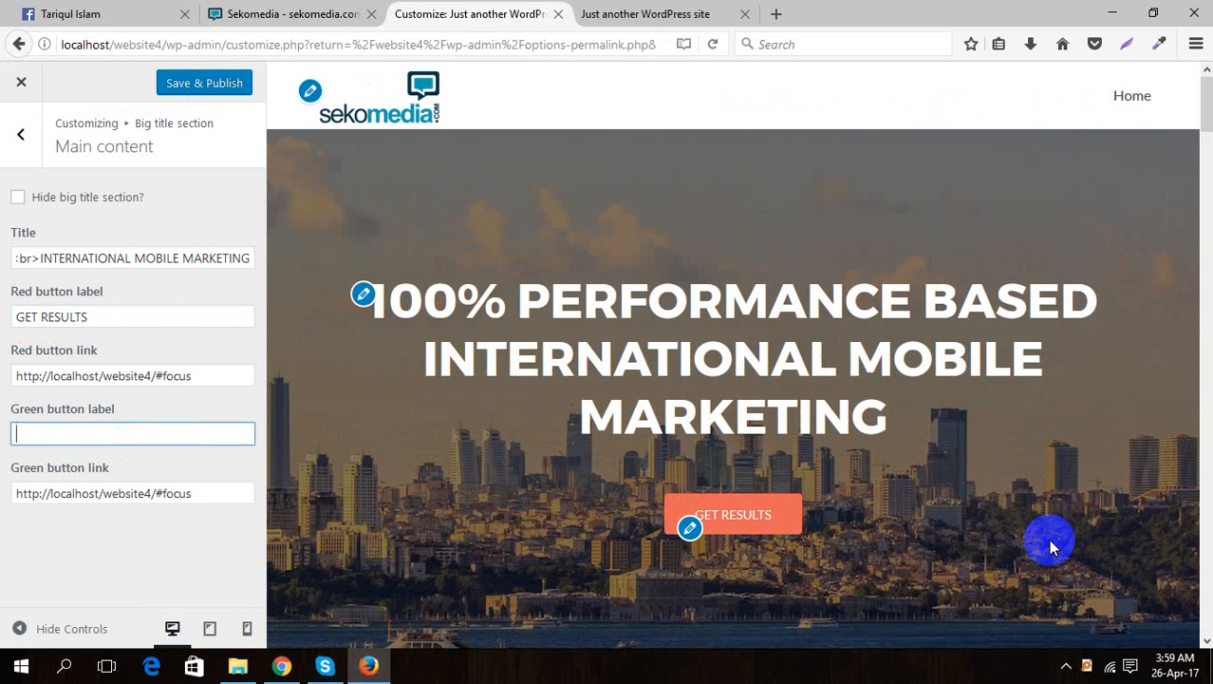
{"action": "left_click", "coordinate": [259, 9]}
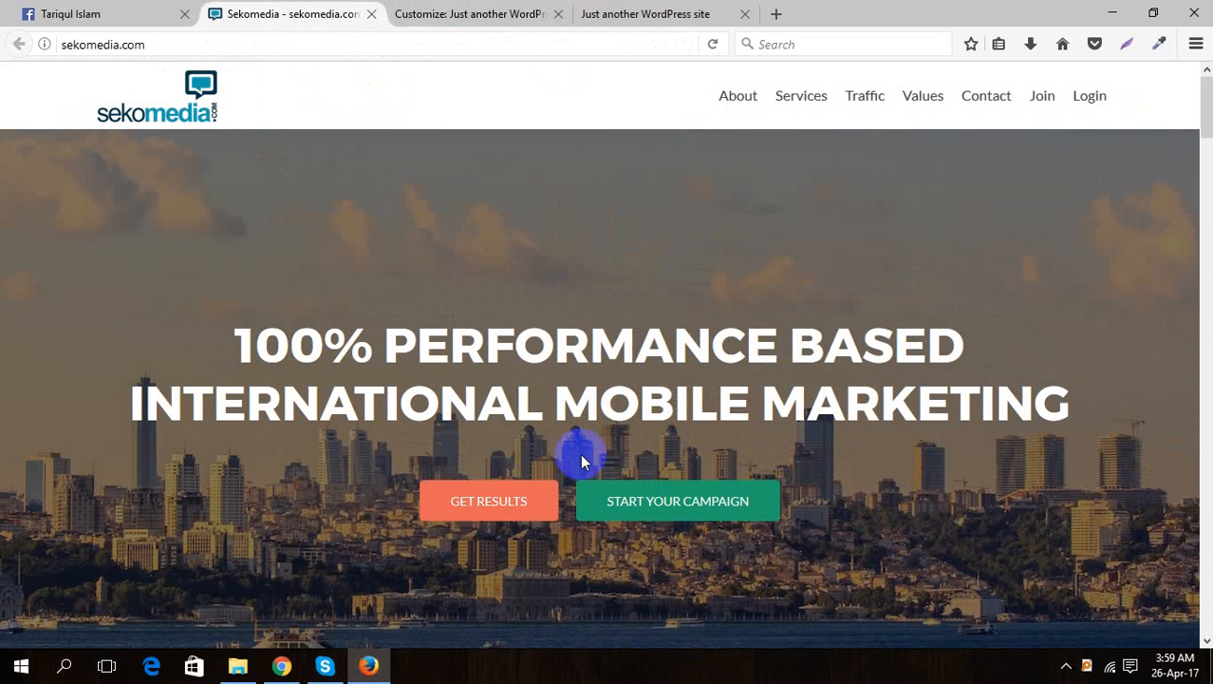
{"action": "left_click", "coordinate": [441, 14]}
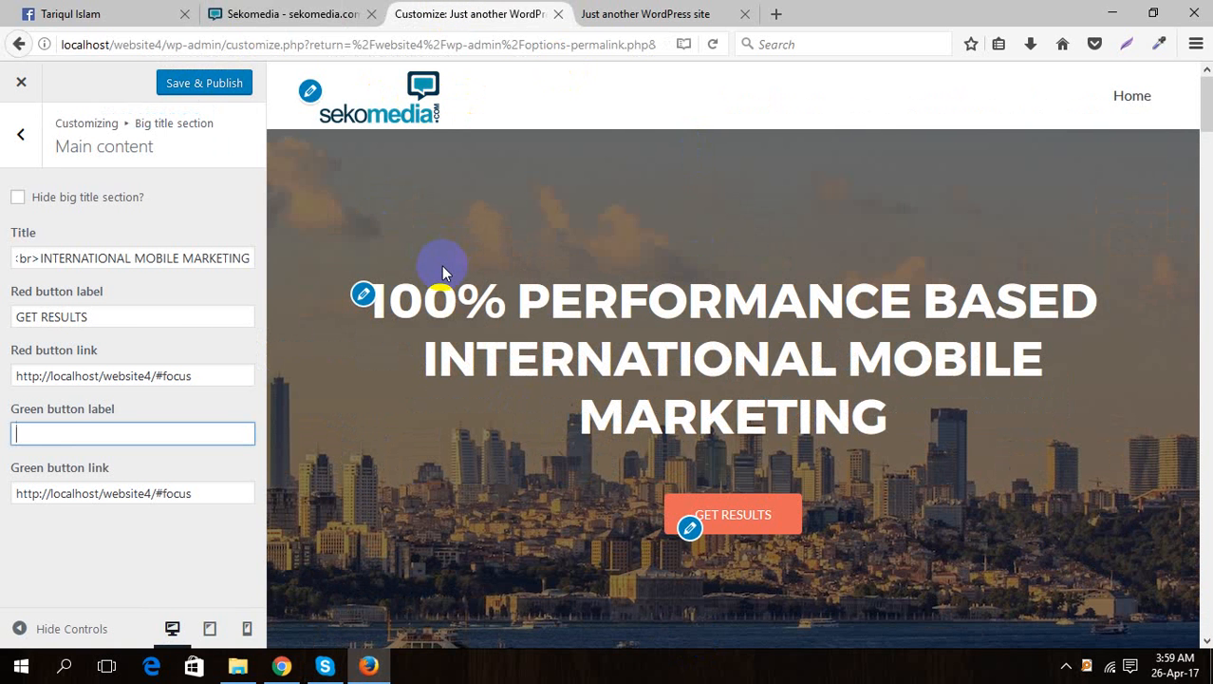
{"action": "type", "text": "START"}
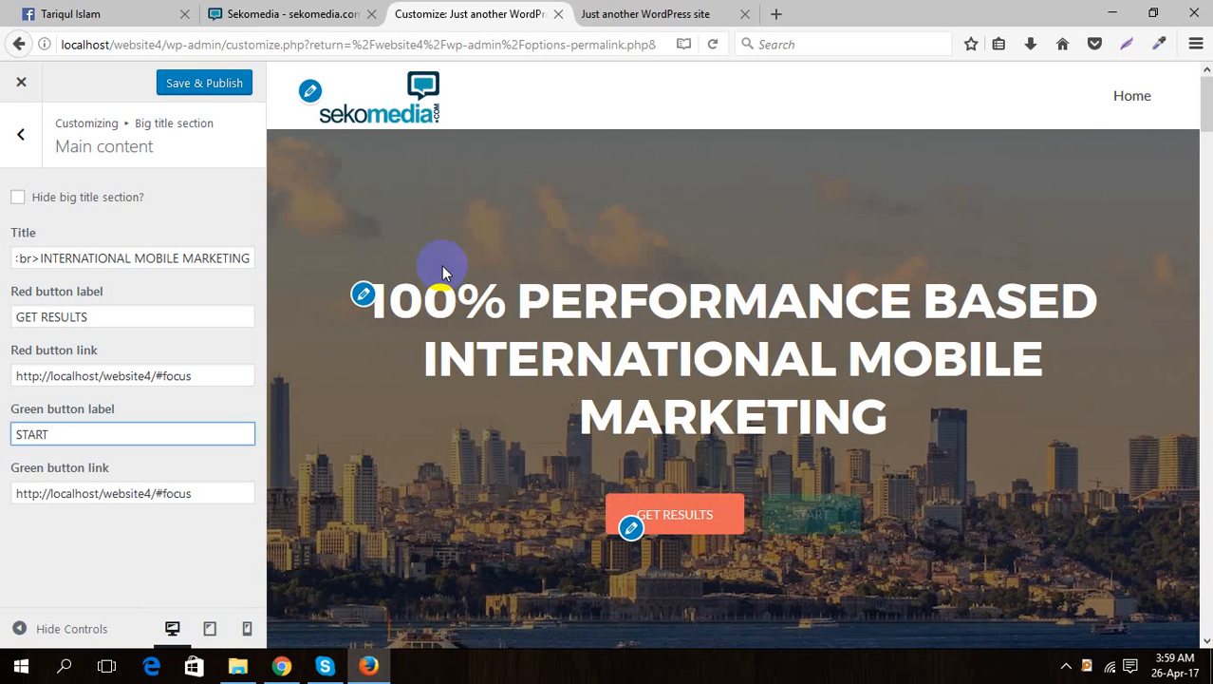
{"action": "type", "text": " Y"}
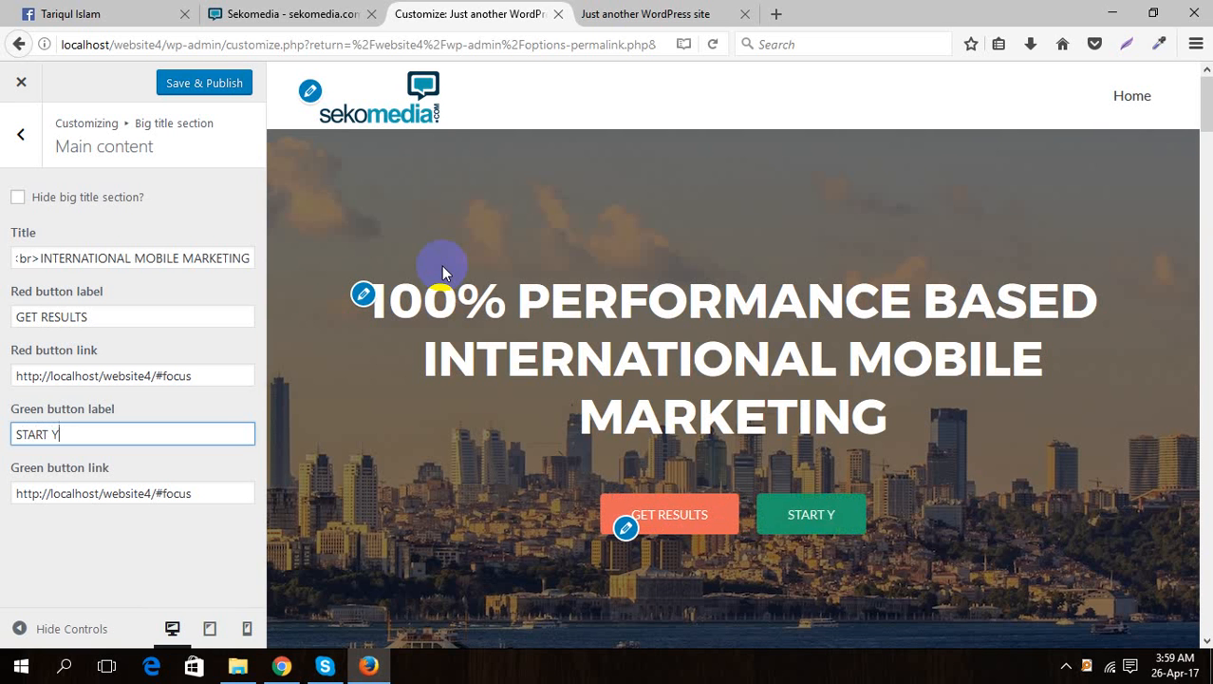
{"action": "type", "text": "OUR CAMP"}
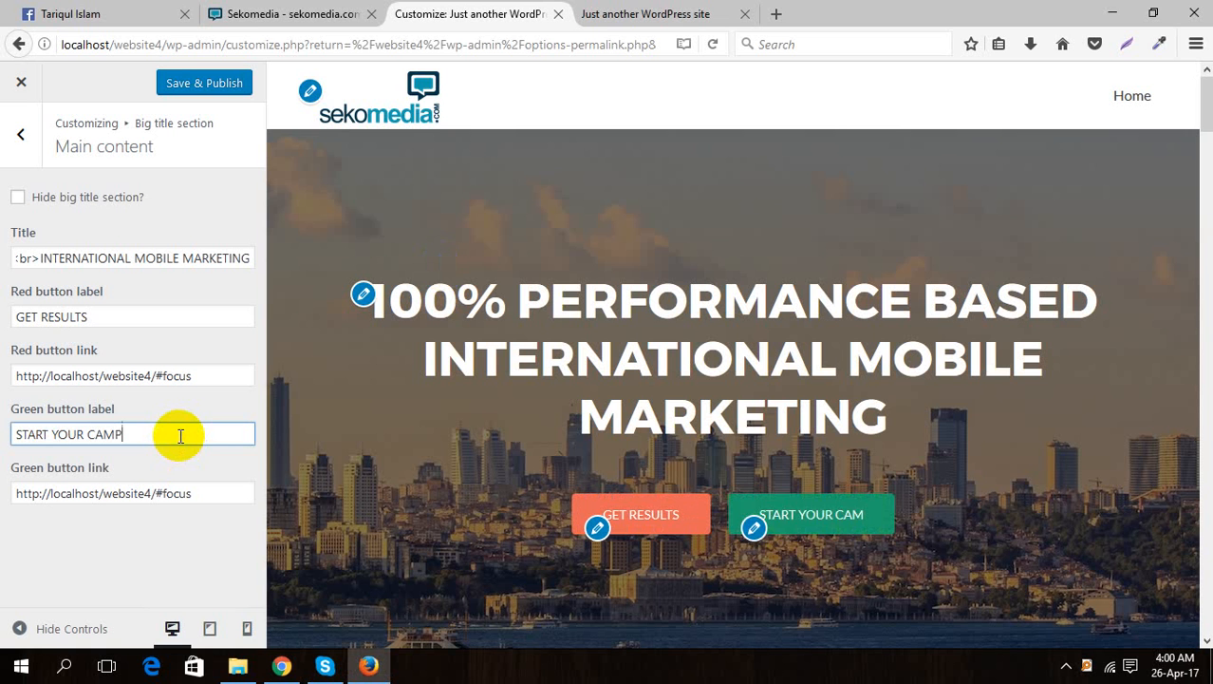
{"action": "type", "text": "AING"}
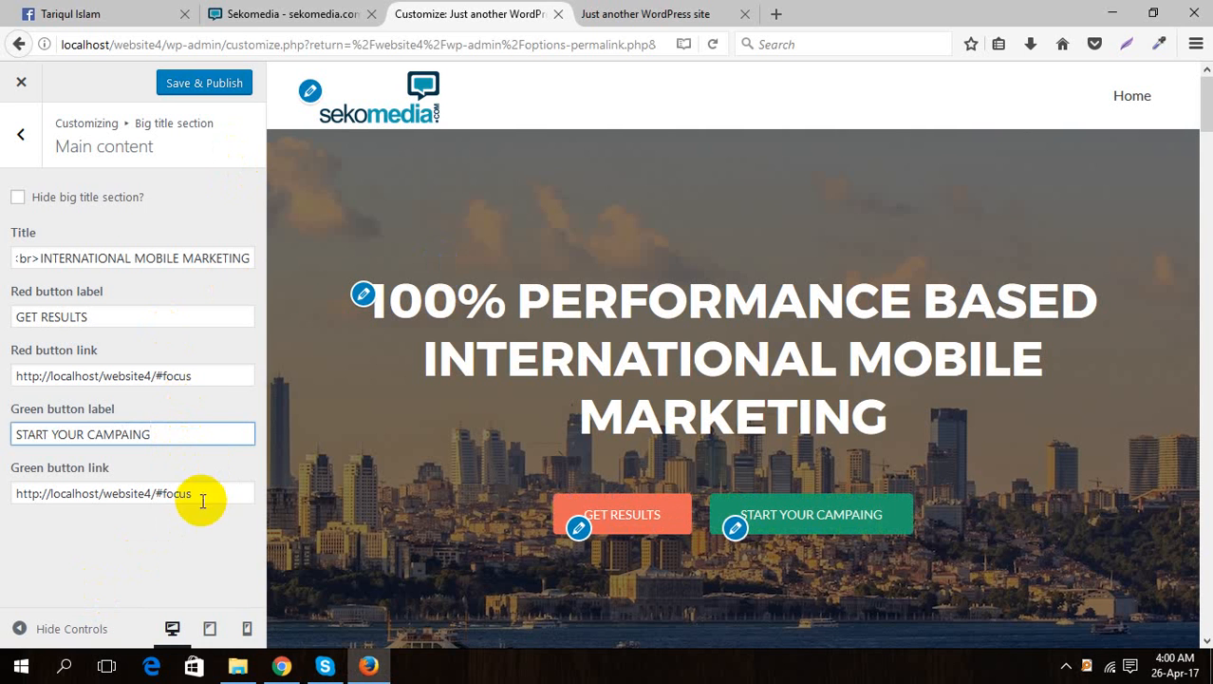
{"action": "left_click", "coordinate": [216, 84]}
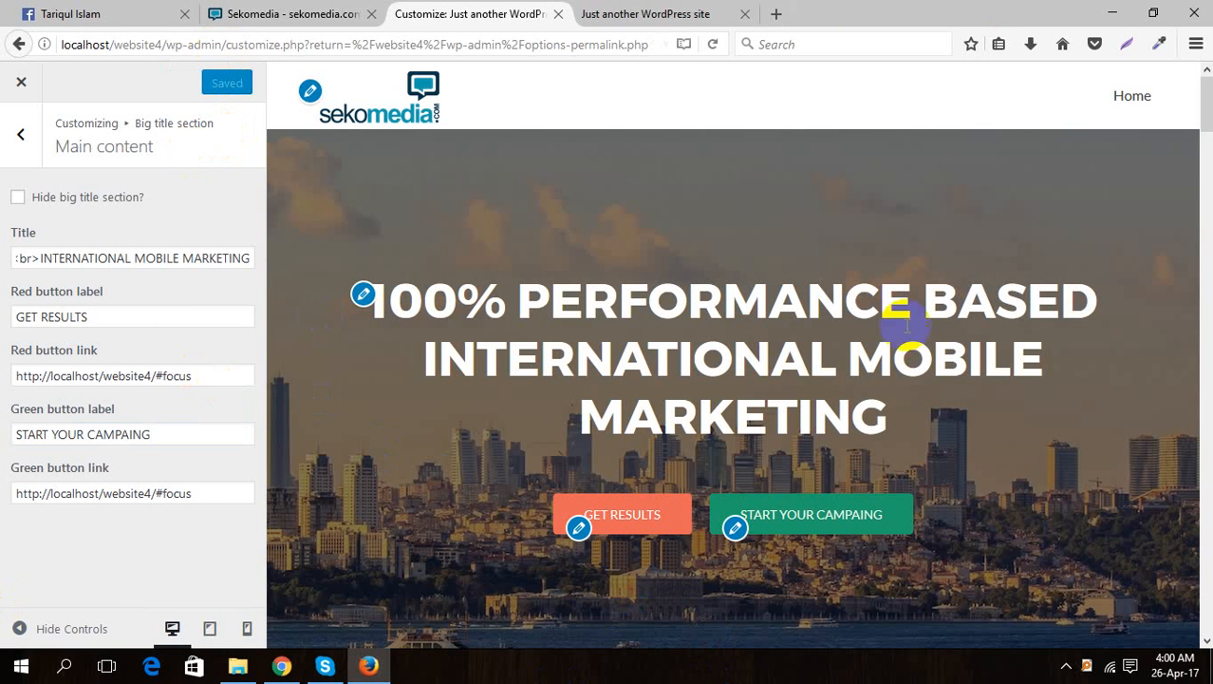
- Reload the local site's homepage and review the banner buttons and the Features section below them
{"action": "left_click", "coordinate": [657, 13]}
{"action": "right_click", "coordinate": [408, 230]}
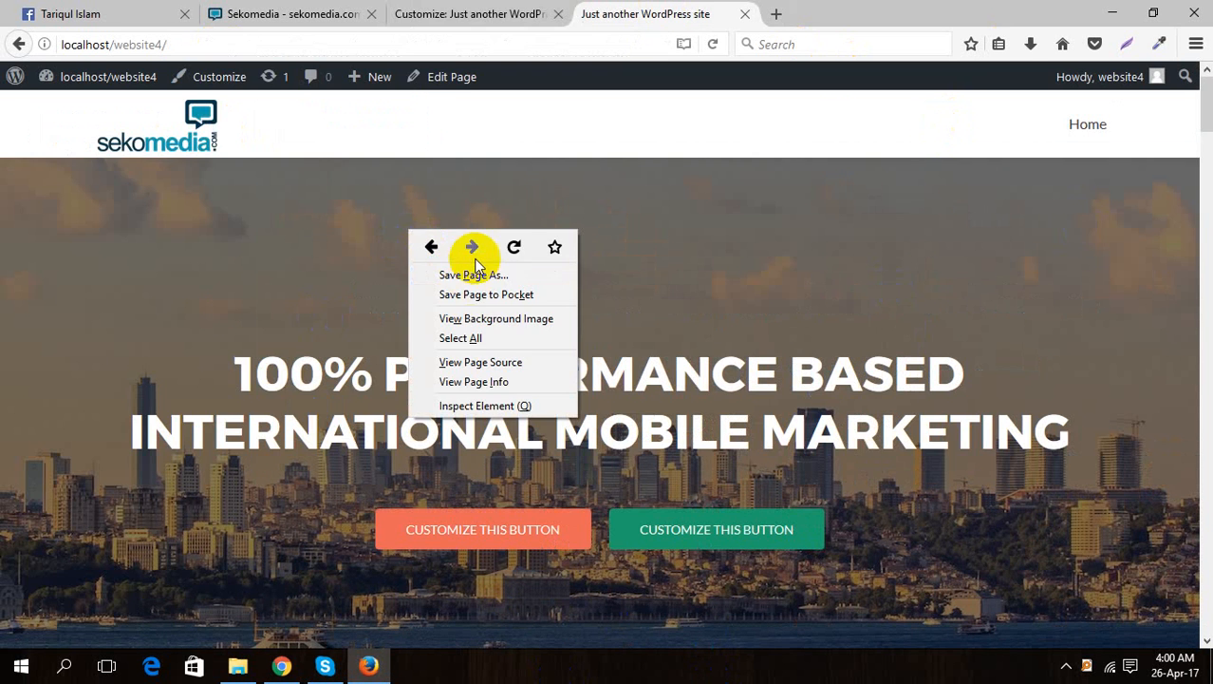
{"action": "left_click", "coordinate": [503, 258]}
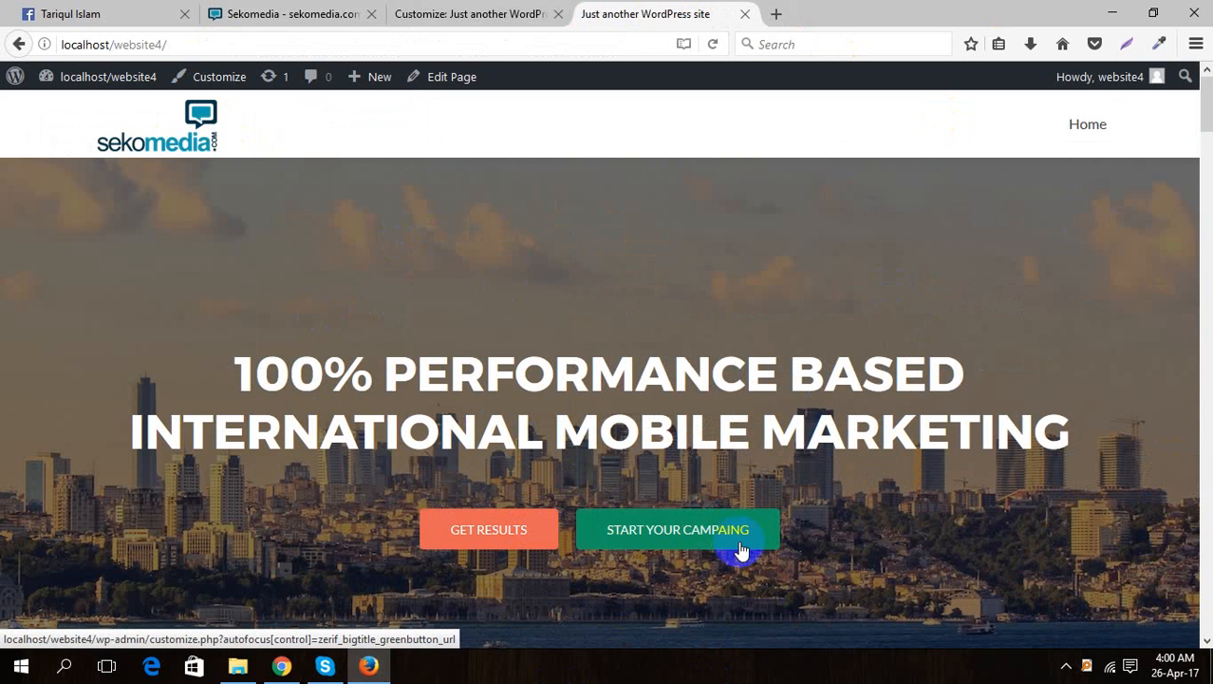
{"action": "scroll", "coordinate": [702, 550], "scroll_direction": "down", "scroll_amount": 5}
{"action": "scroll", "coordinate": [688, 560], "scroll_direction": "up", "scroll_amount": 4}
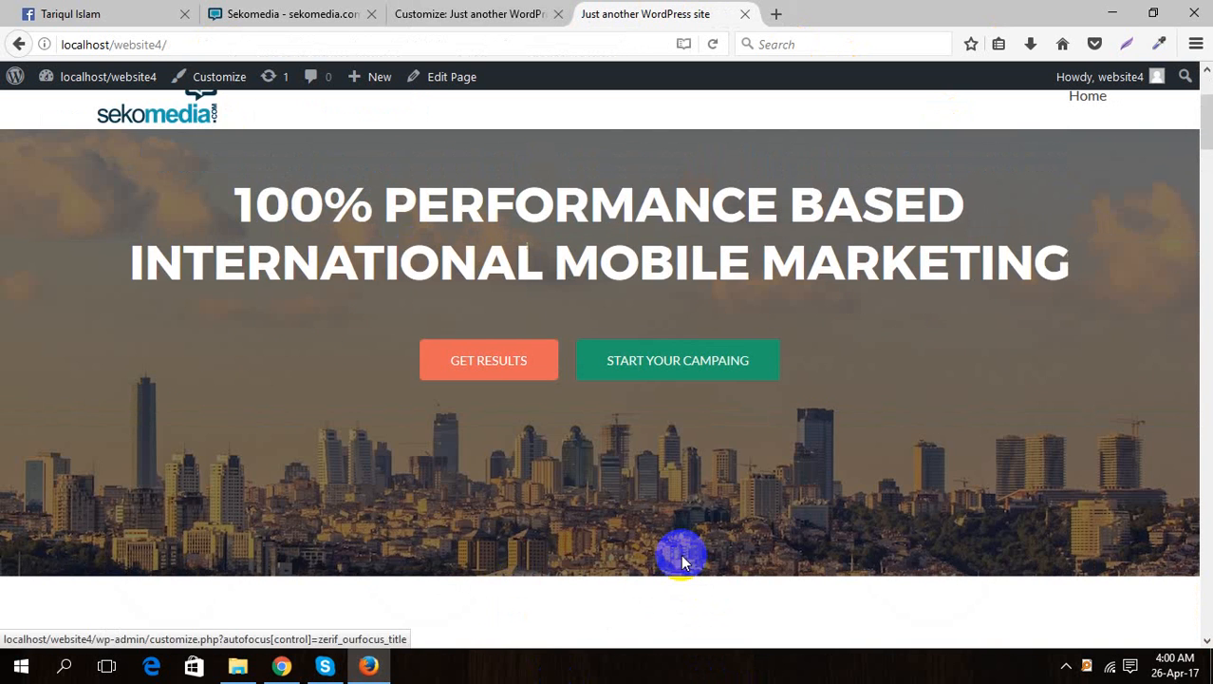
{"action": "scroll", "coordinate": [472, 544], "scroll_direction": "down", "scroll_amount": 3}
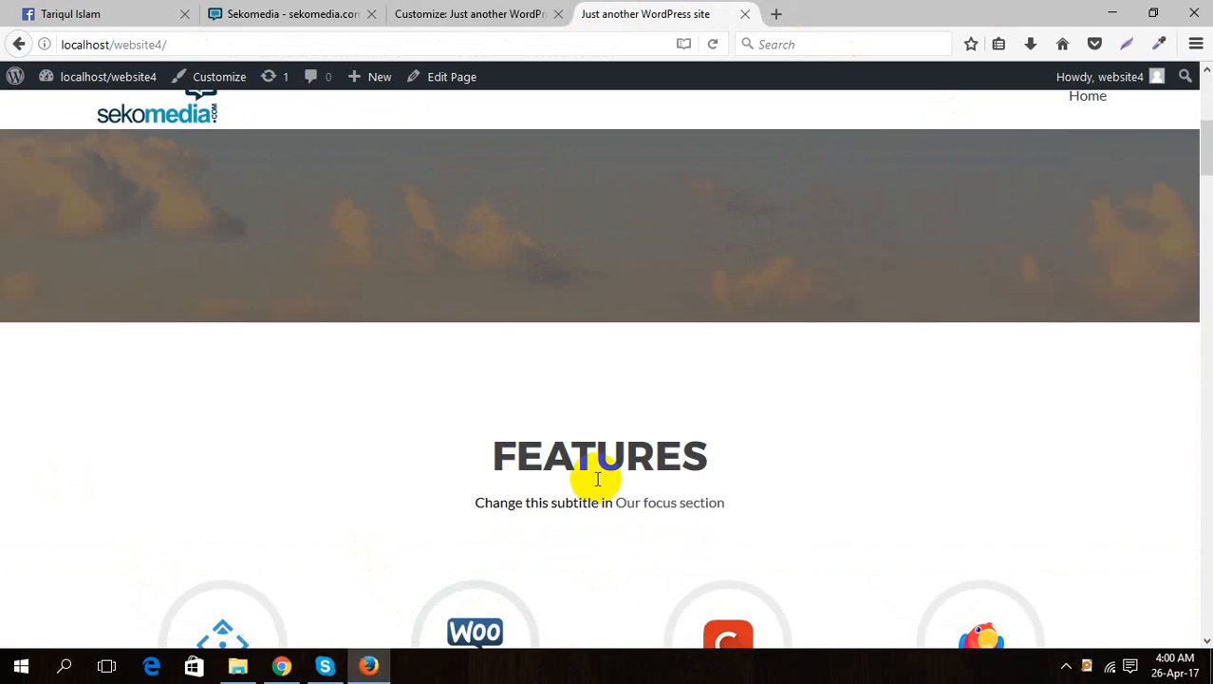
- Examine the section below the banner on sekomedia.com and highlight its "GET RESULTS" heading
{"action": "left_click", "coordinate": [334, 12]}
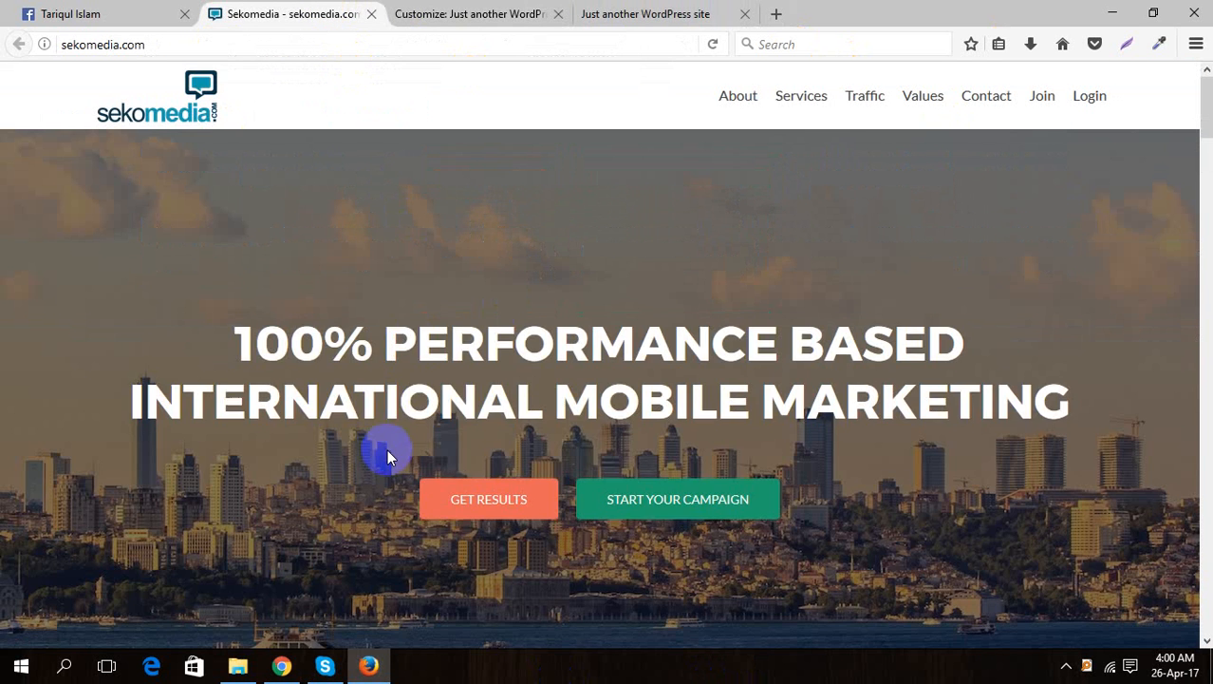
{"action": "scroll", "coordinate": [399, 470], "scroll_direction": "down", "scroll_amount": 5}
{"action": "left_click_drag", "start_coordinate": [460, 328], "coordinate": [769, 332]}
{"action": "left_click", "coordinate": [522, 437]}
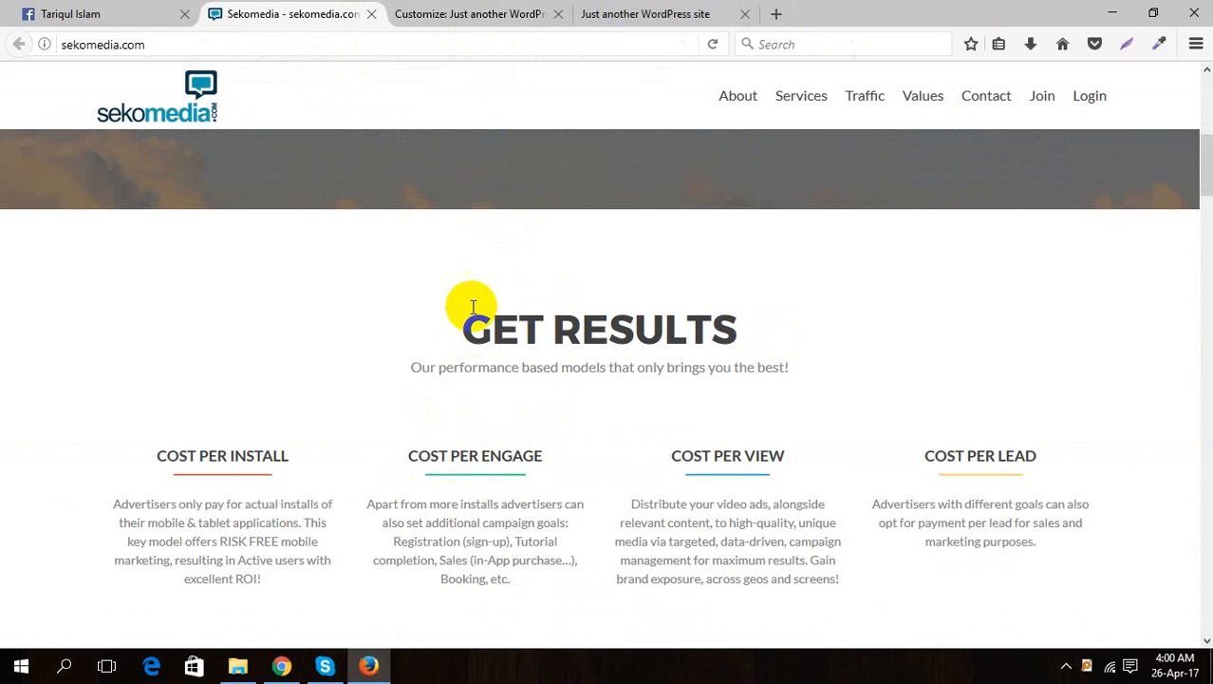
{"action": "left_click_drag", "start_coordinate": [462, 327], "coordinate": [829, 331]}
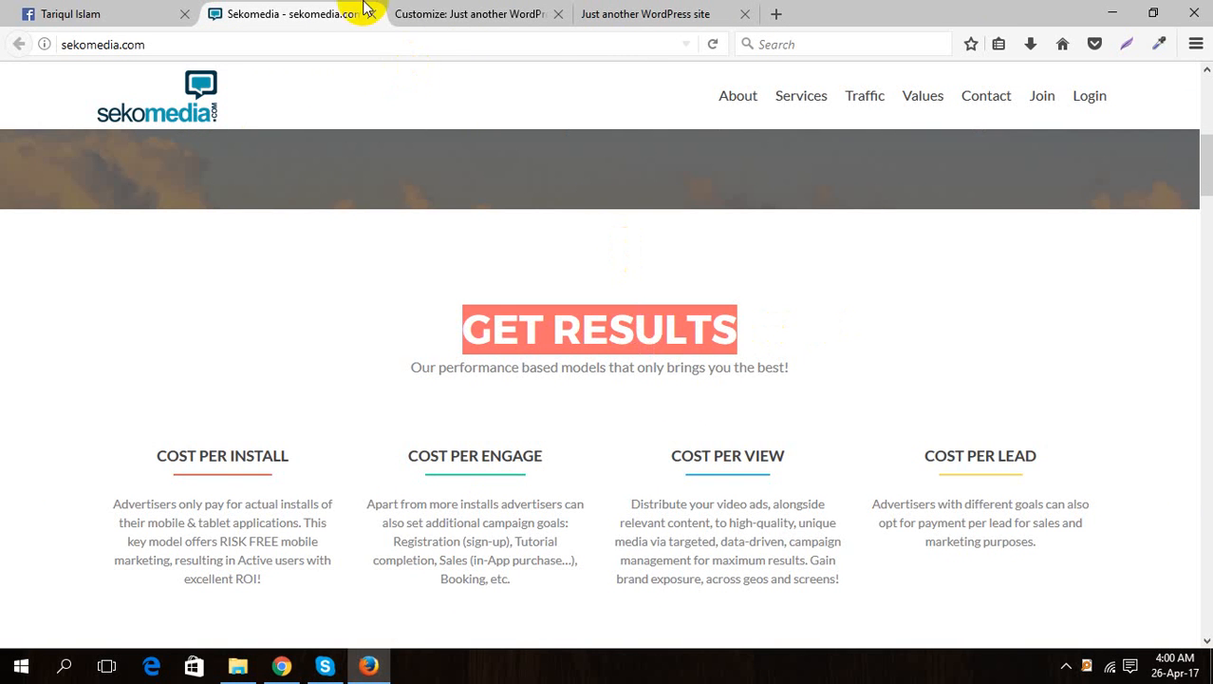
- Open the Parallax effect settings of the Big title section in the customizer and remove Image 1
{"action": "left_click", "coordinate": [417, 14]}
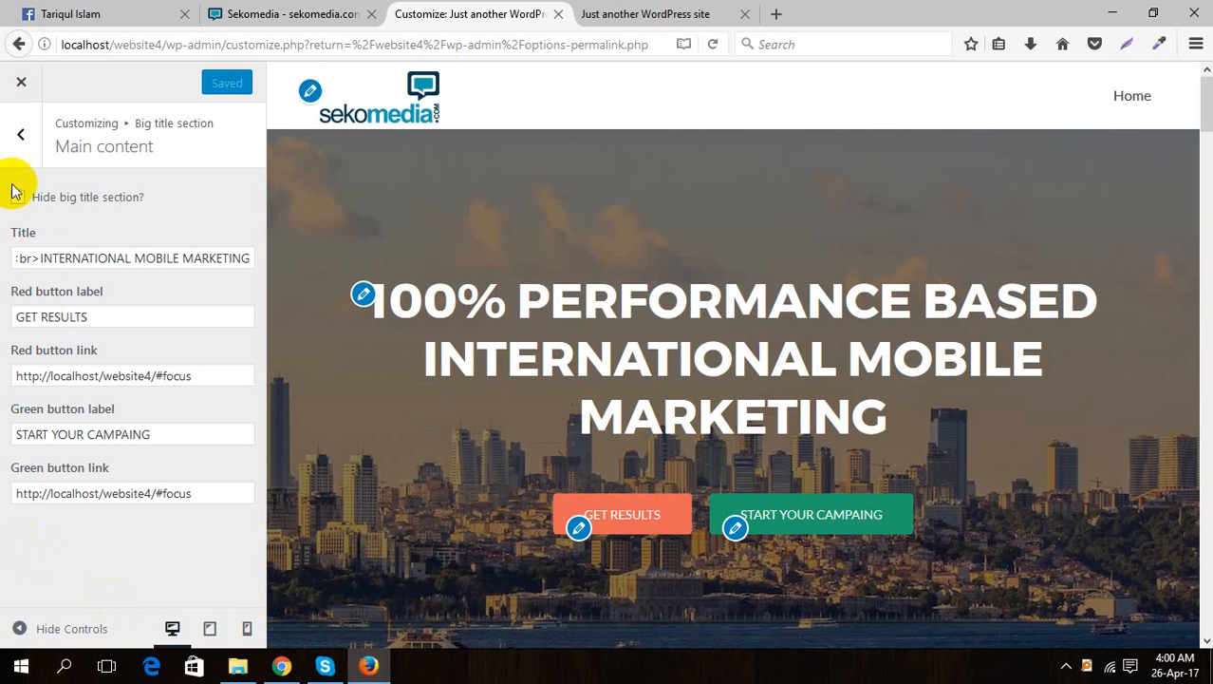
{"action": "left_click", "coordinate": [5, 150]}
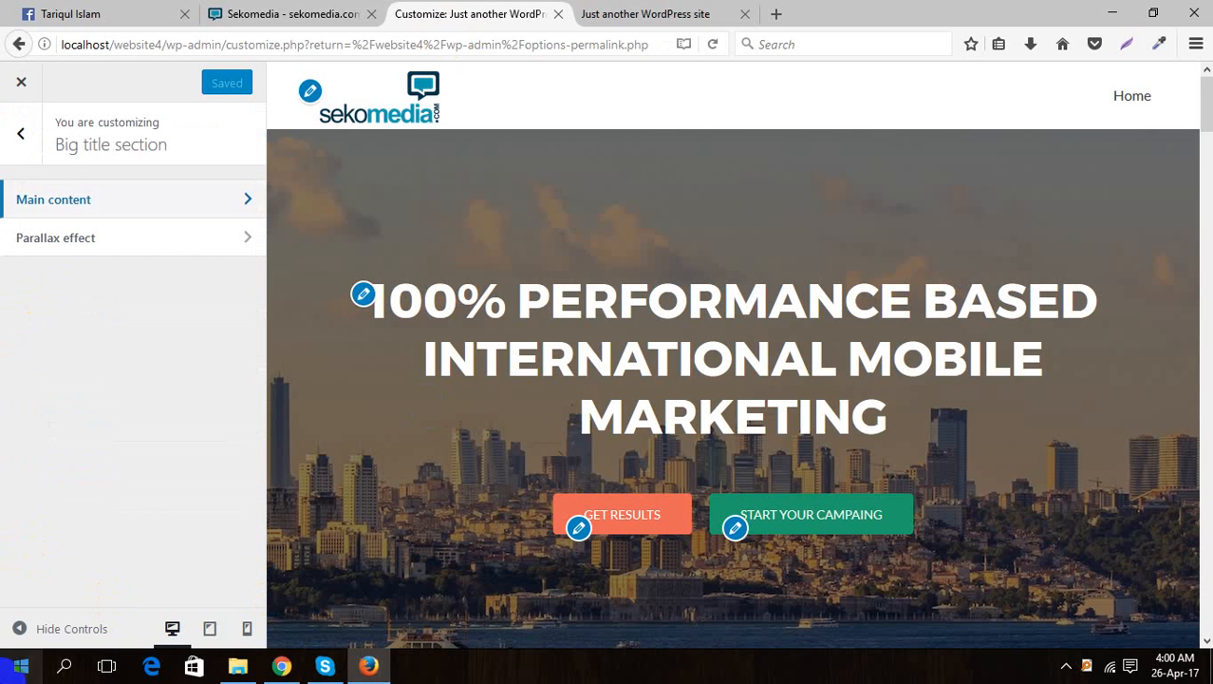
{"action": "left_click", "coordinate": [23, 137]}
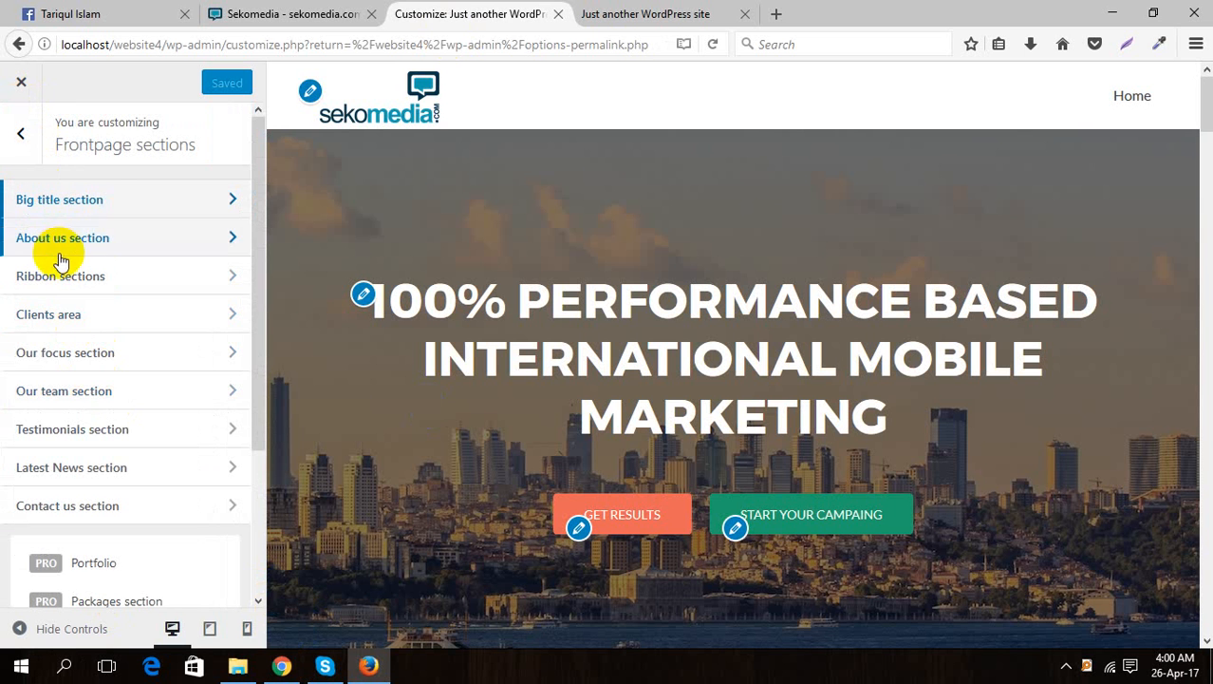
{"action": "left_click", "coordinate": [119, 197]}
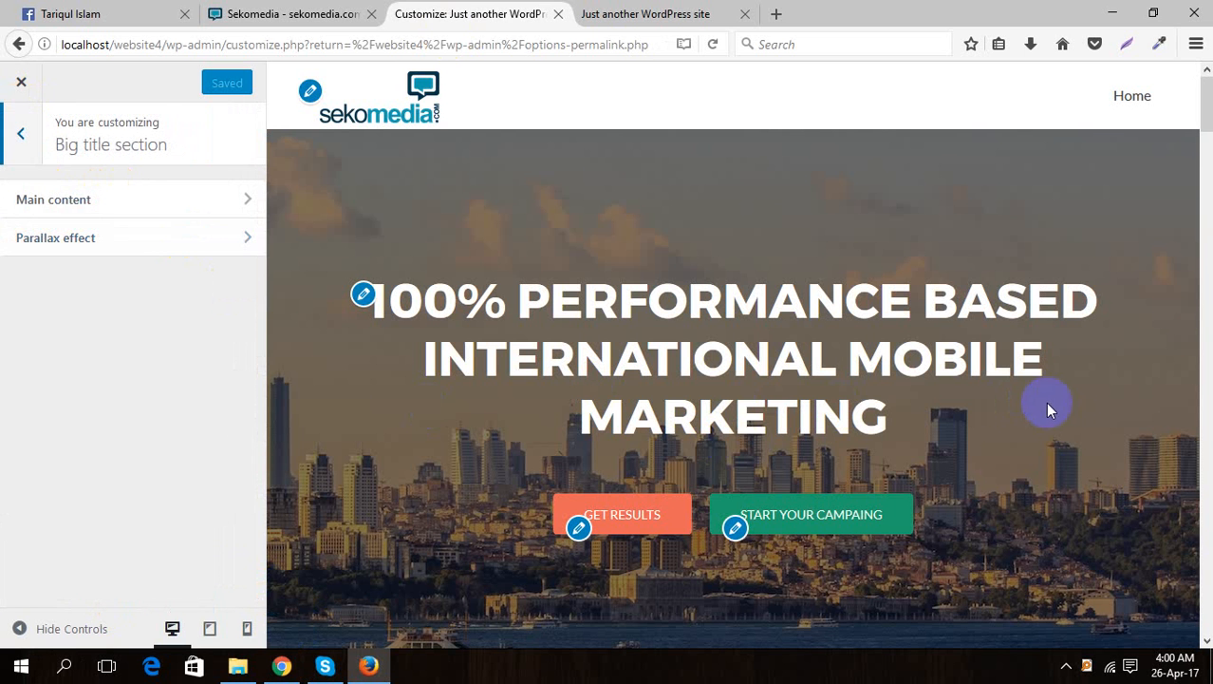
{"action": "scroll", "coordinate": [863, 527], "scroll_direction": "down", "scroll_amount": 3}
{"action": "left_click", "coordinate": [122, 237]}
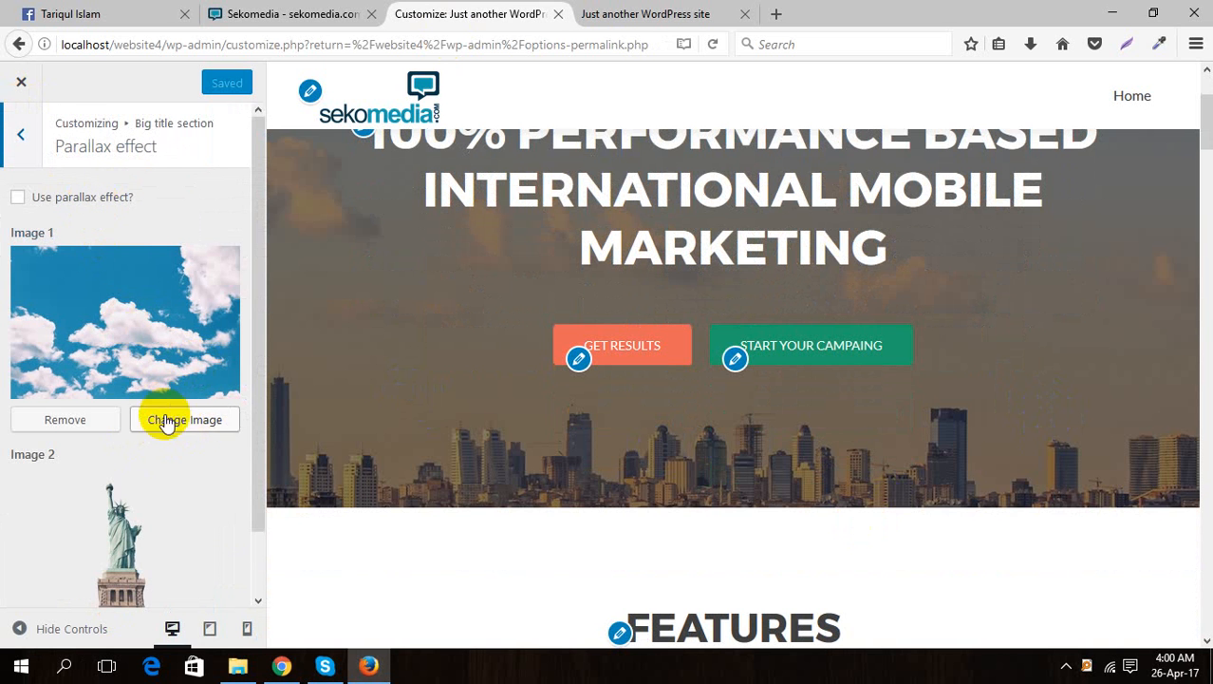
{"action": "left_click", "coordinate": [102, 419]}
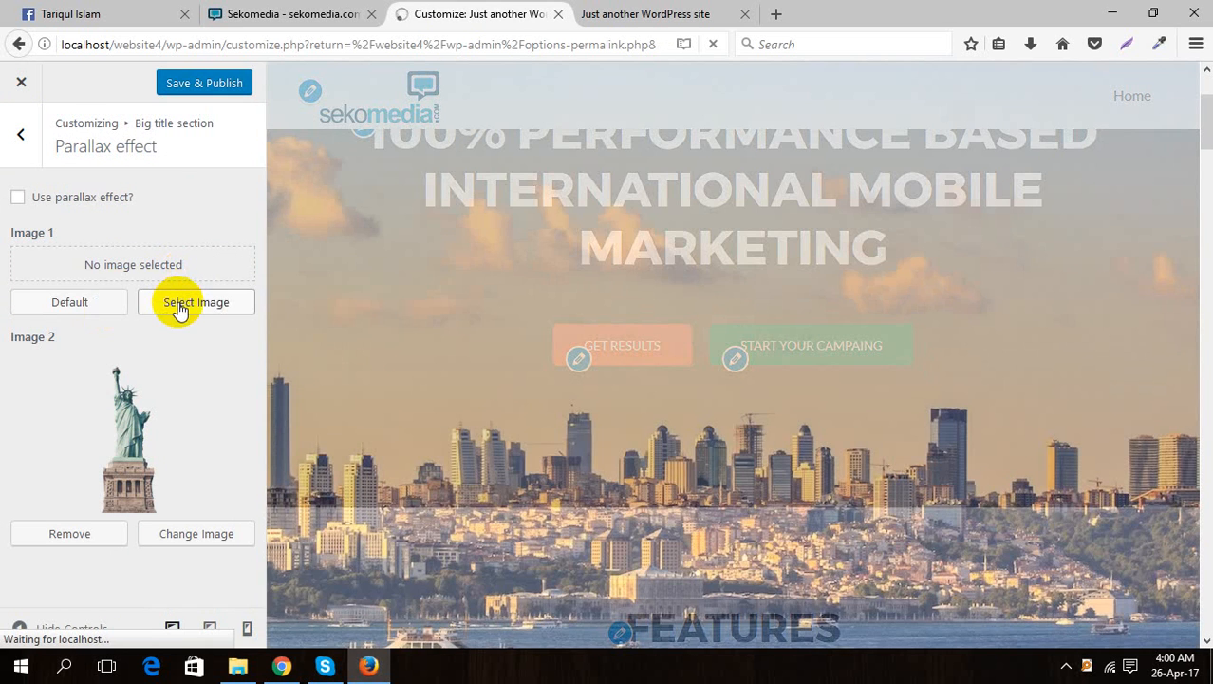
- Set the parallax Image 1 to Sekomedia-Istanbul-1.jpg from the media library, enable the parallax effect and publish the changes
{"action": "left_click", "coordinate": [179, 310]}
{"action": "left_click", "coordinate": [707, 314]}
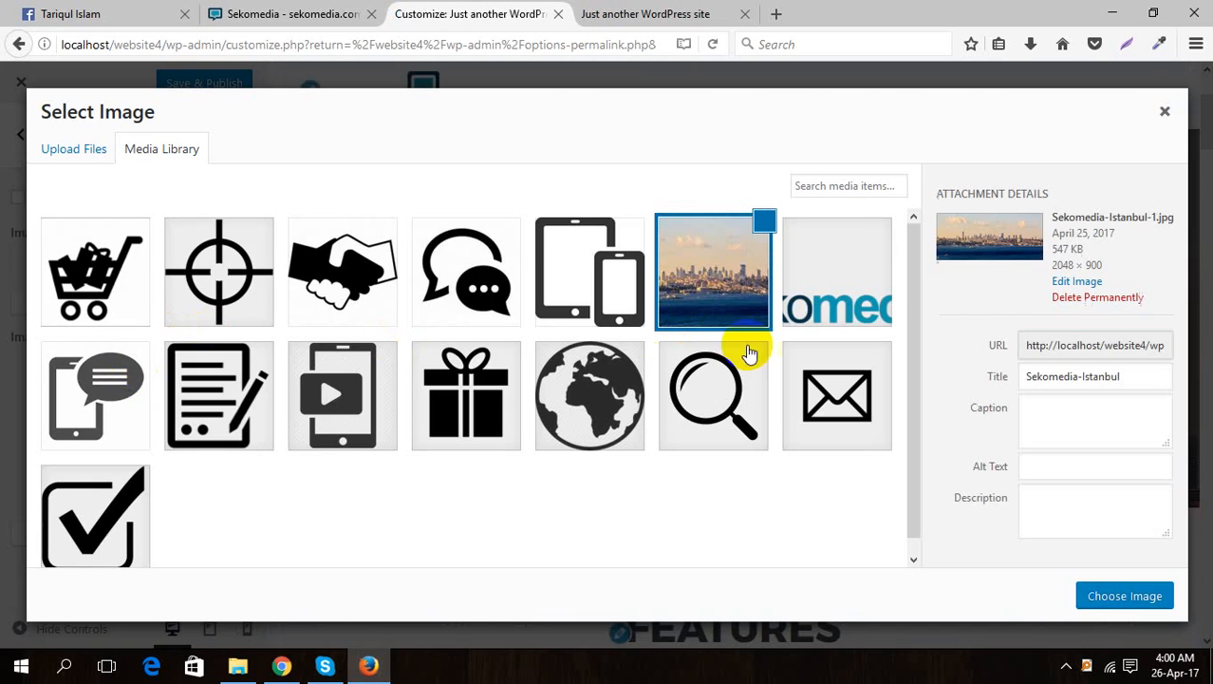
{"action": "left_click", "coordinate": [1124, 596]}
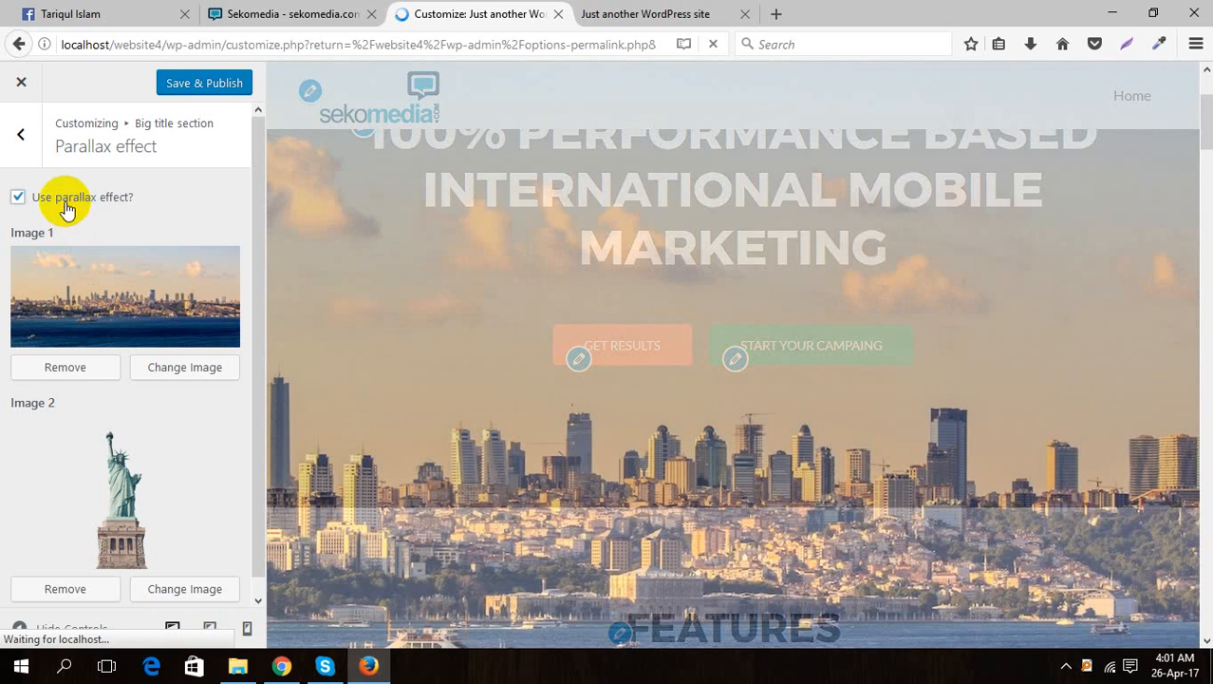
{"action": "left_click", "coordinate": [214, 79]}
- Reload the local site's homepage and review how the banner behaves with the parallax effect enabled
{"action": "left_click", "coordinate": [627, 21]}
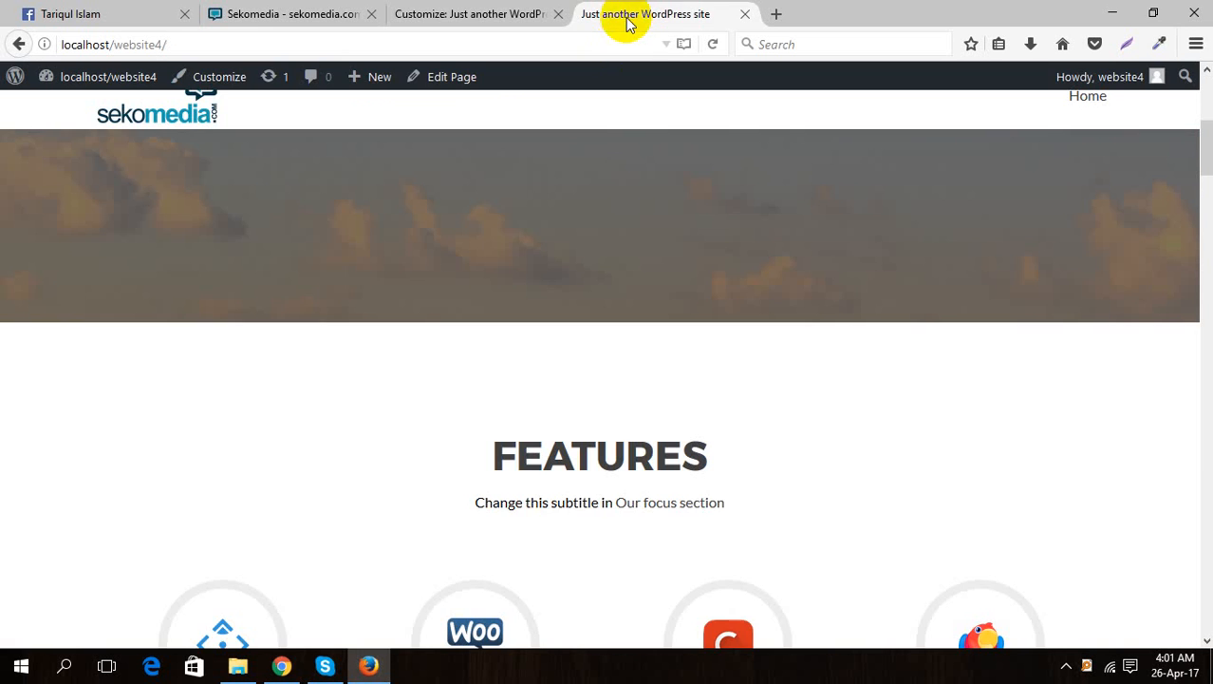
{"action": "right_click", "coordinate": [273, 392]}
{"action": "left_click", "coordinate": [368, 412]}
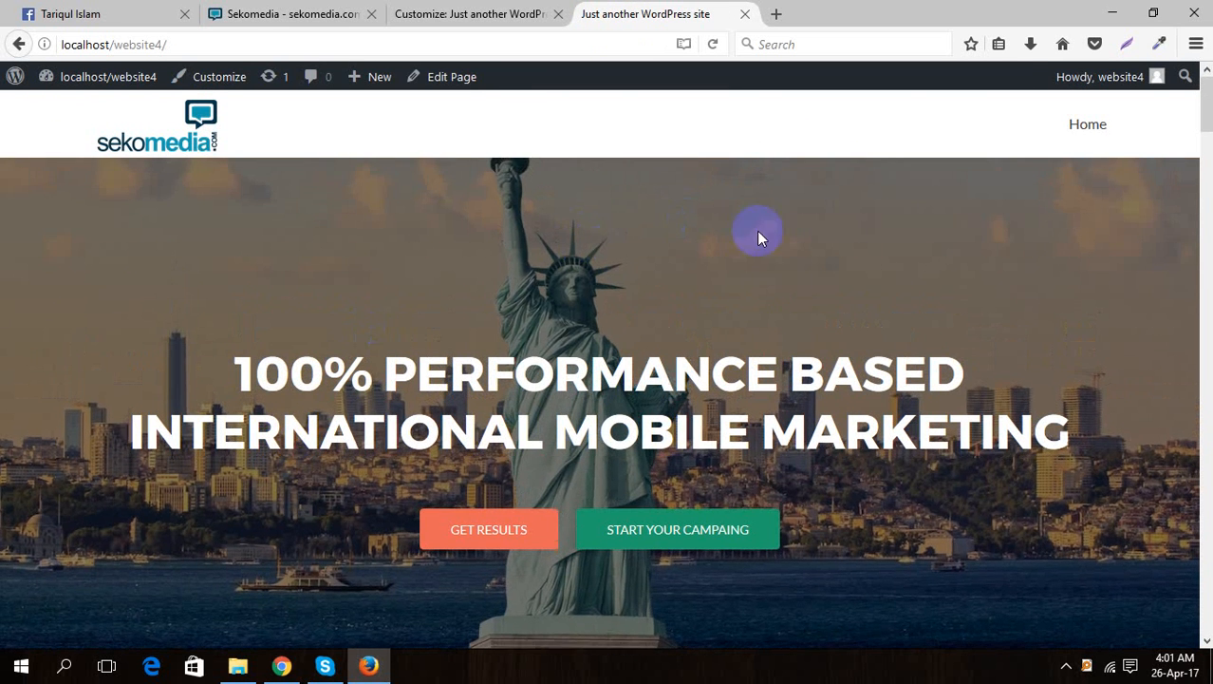
{"action": "scroll", "coordinate": [561, 290], "scroll_direction": "down", "scroll_amount": 2}
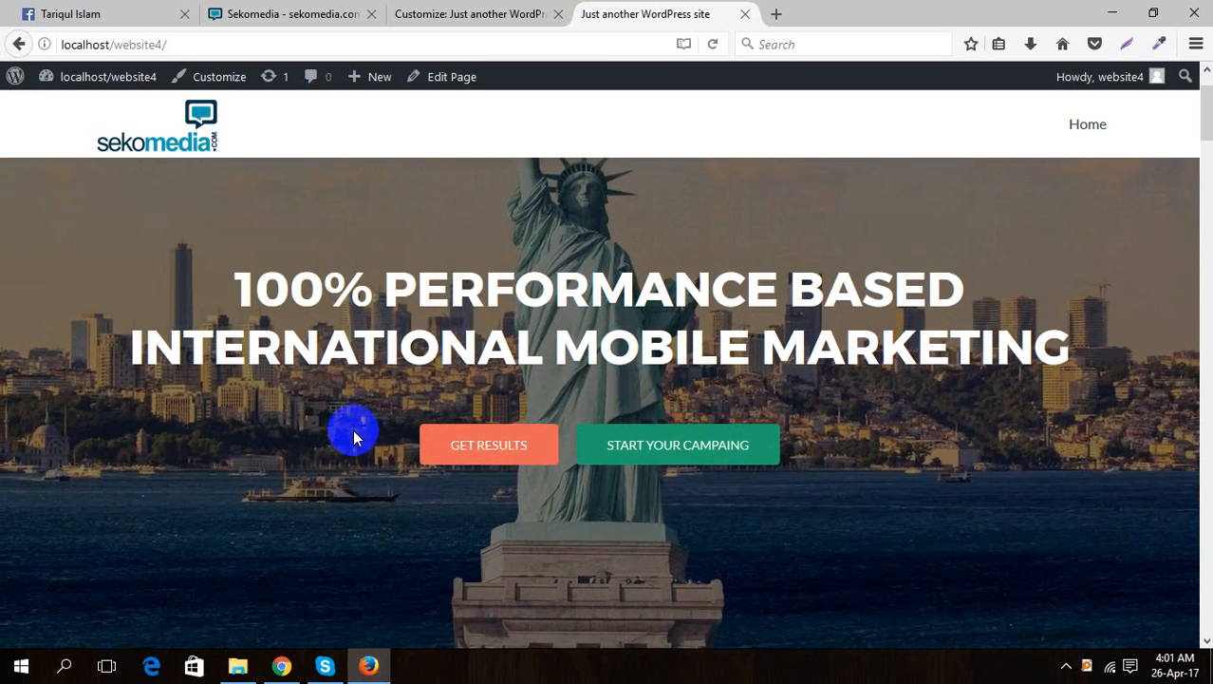
{"action": "scroll", "coordinate": [360, 461], "scroll_direction": "down", "scroll_amount": 2}
{"action": "scroll", "coordinate": [366, 469], "scroll_direction": "up", "scroll_amount": 4}
- Remove parallax Image 1 in the customizer, disable the parallax effect and publish the changes
{"action": "left_click", "coordinate": [479, 16]}
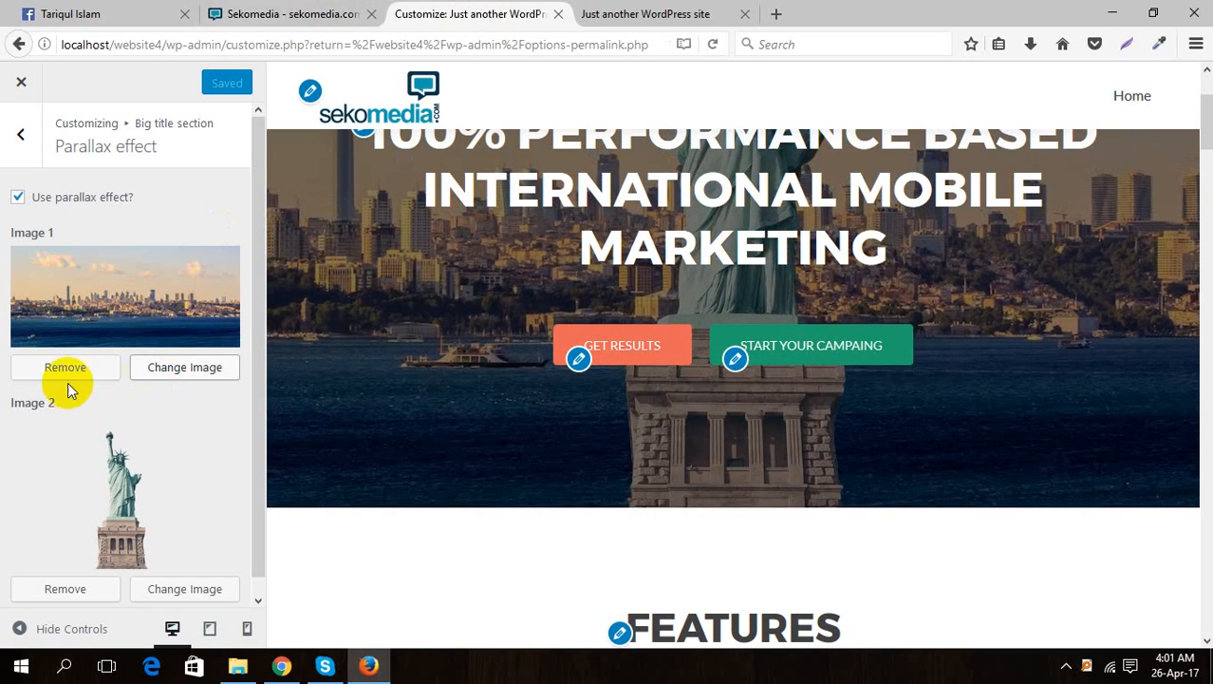
{"action": "left_click", "coordinate": [71, 372]}
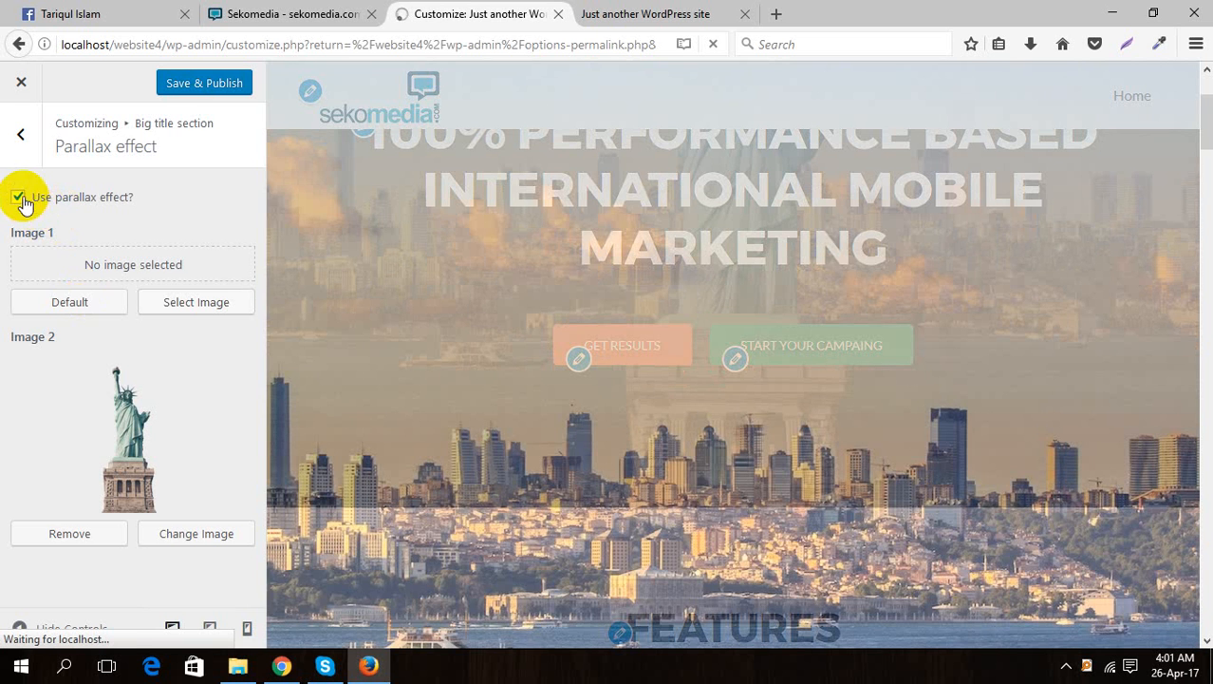
{"action": "left_click", "coordinate": [20, 199]}
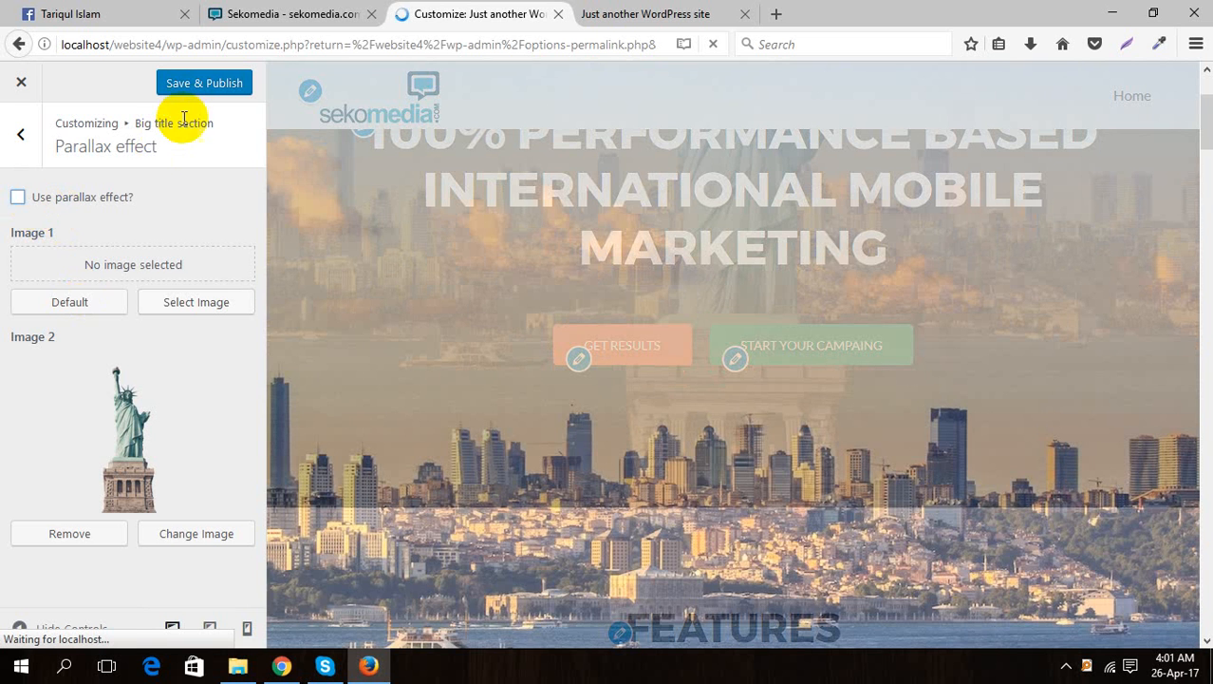
{"action": "left_click", "coordinate": [66, 204]}
{"action": "left_click", "coordinate": [67, 204]}
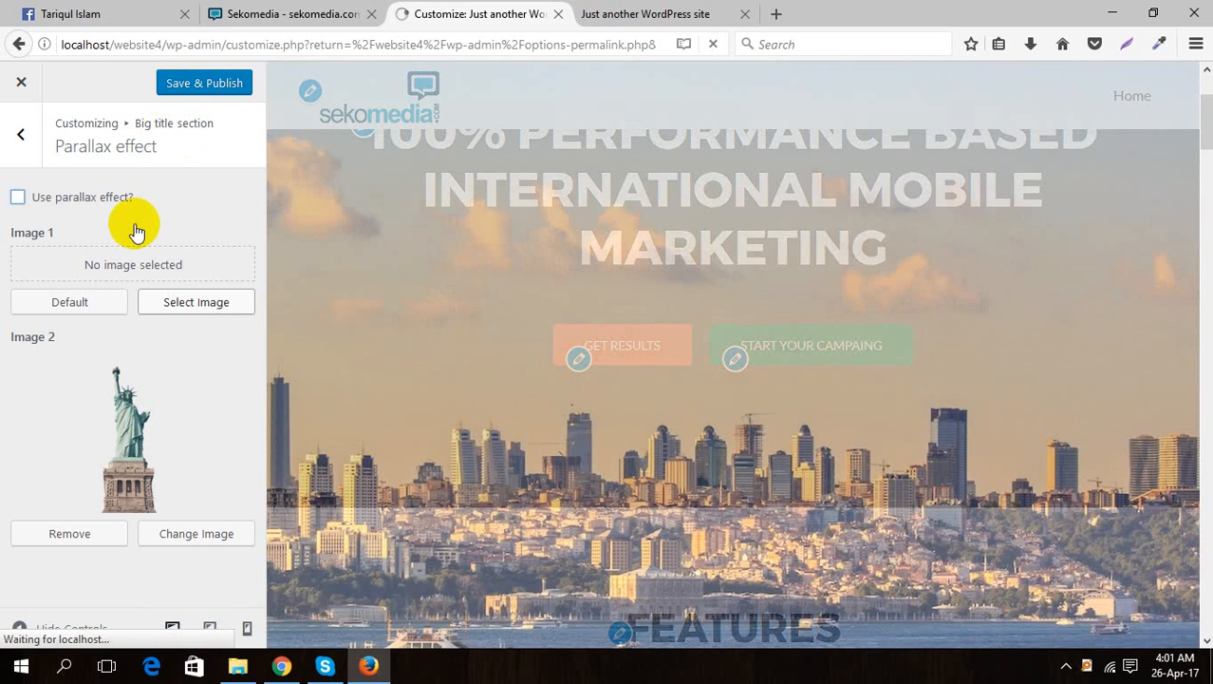
{"action": "left_click", "coordinate": [206, 86]}
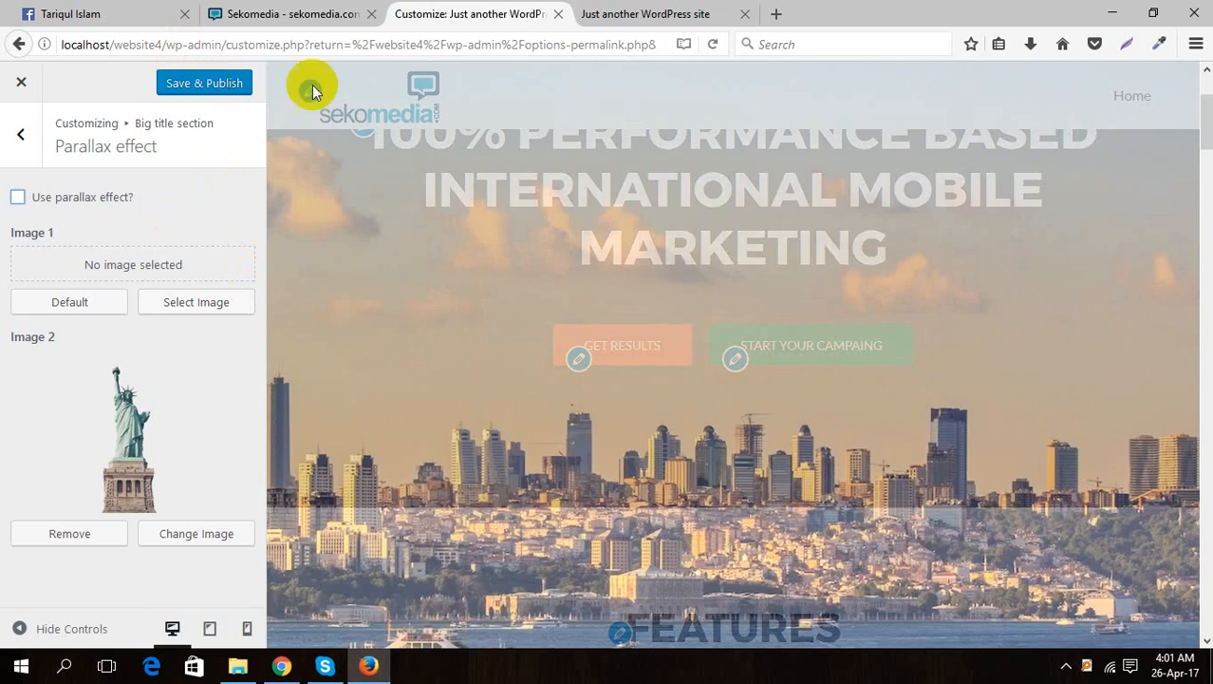
- Reload the local homepage and check the banner background with the parallax effect disabled
{"action": "left_click", "coordinate": [625, 14]}
{"action": "right_click", "coordinate": [408, 278]}
{"action": "left_click", "coordinate": [511, 290]}
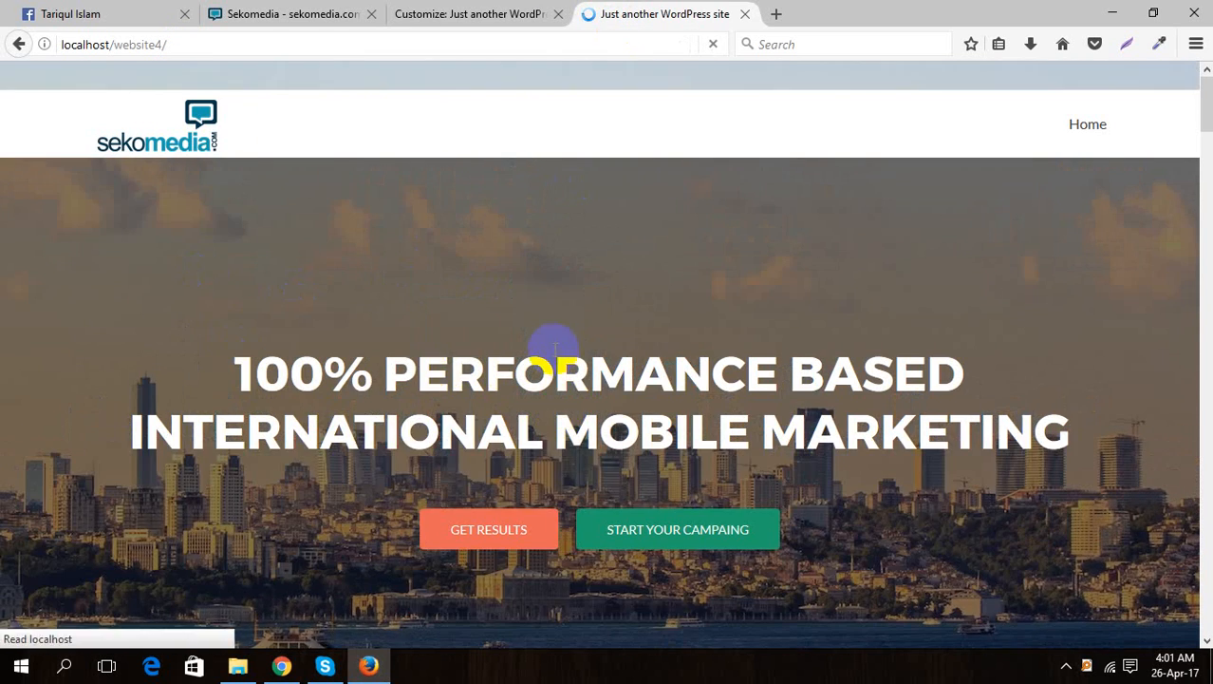
{"action": "scroll", "coordinate": [541, 398], "scroll_direction": "down", "scroll_amount": 4}
{"action": "scroll", "coordinate": [544, 424], "scroll_direction": "up", "scroll_amount": 4}
- Open the Our focus section of the frontpage sections in the customizer and set its title to "GET RESULTS"
{"action": "left_click", "coordinate": [506, 14]}
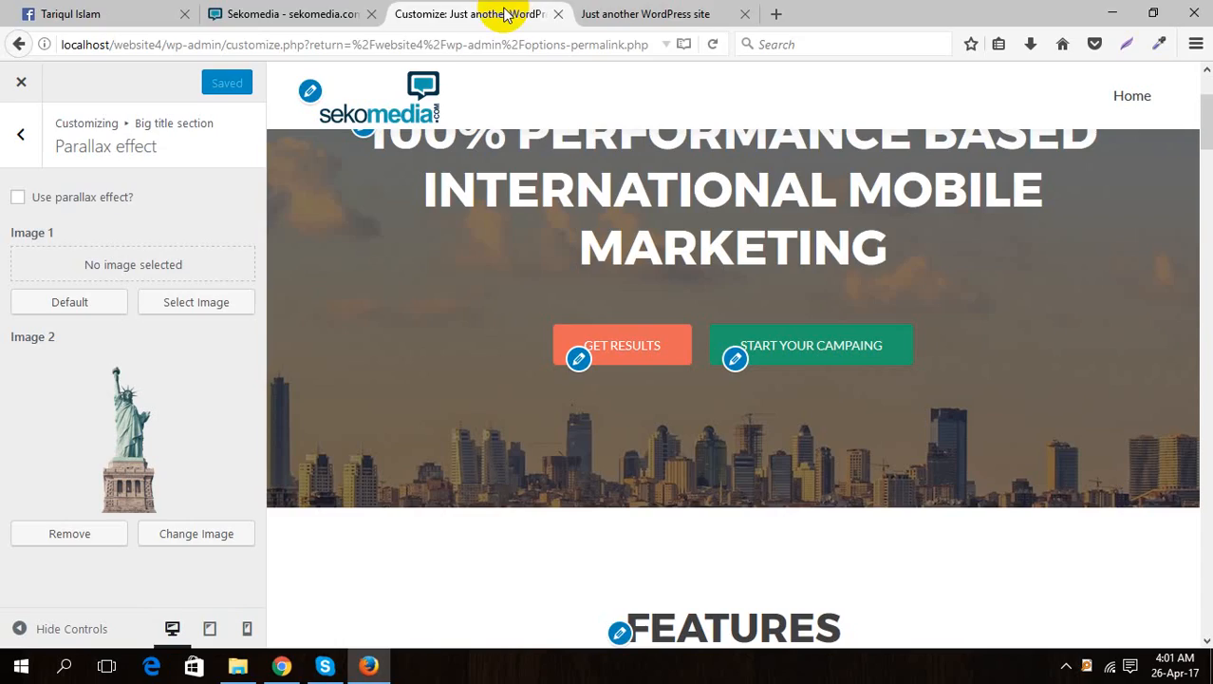
{"action": "left_click", "coordinate": [31, 138]}
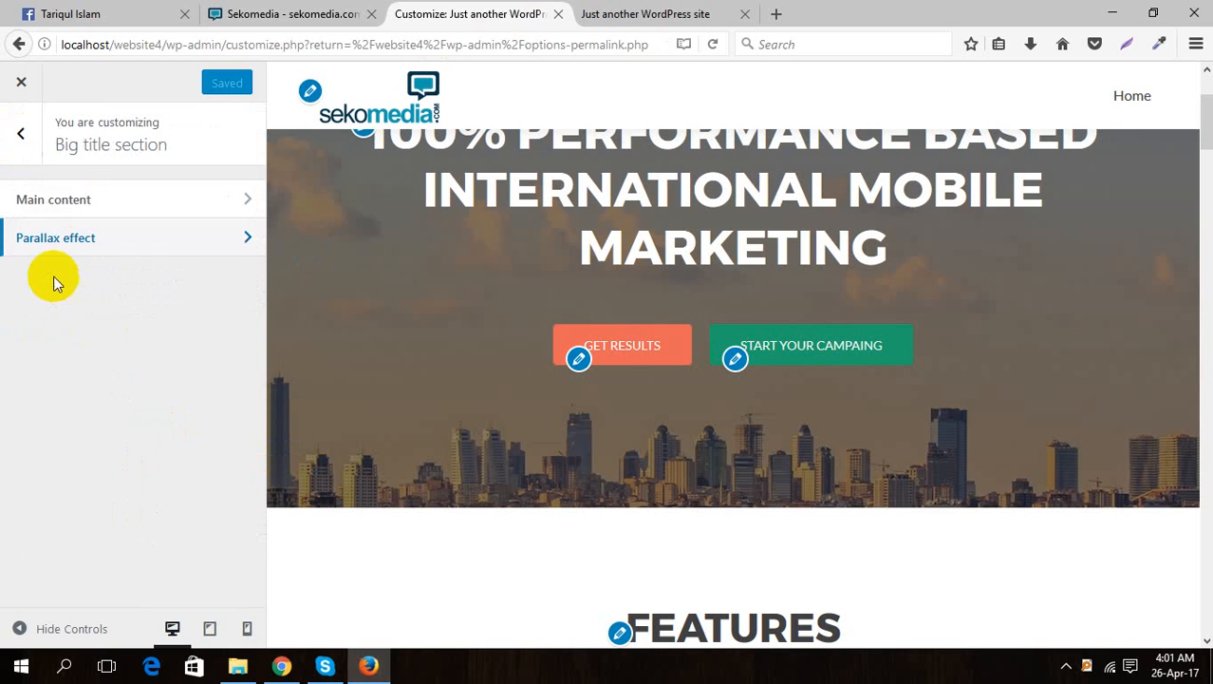
{"action": "left_click", "coordinate": [17, 132]}
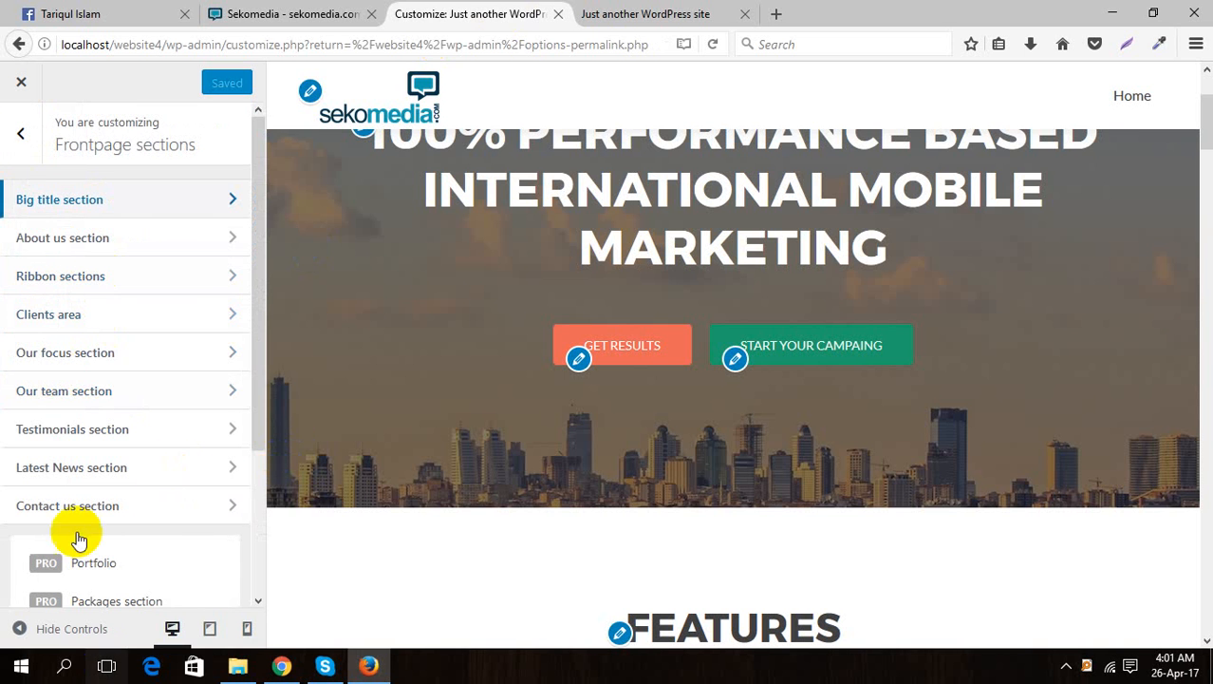
{"action": "left_click", "coordinate": [128, 361]}
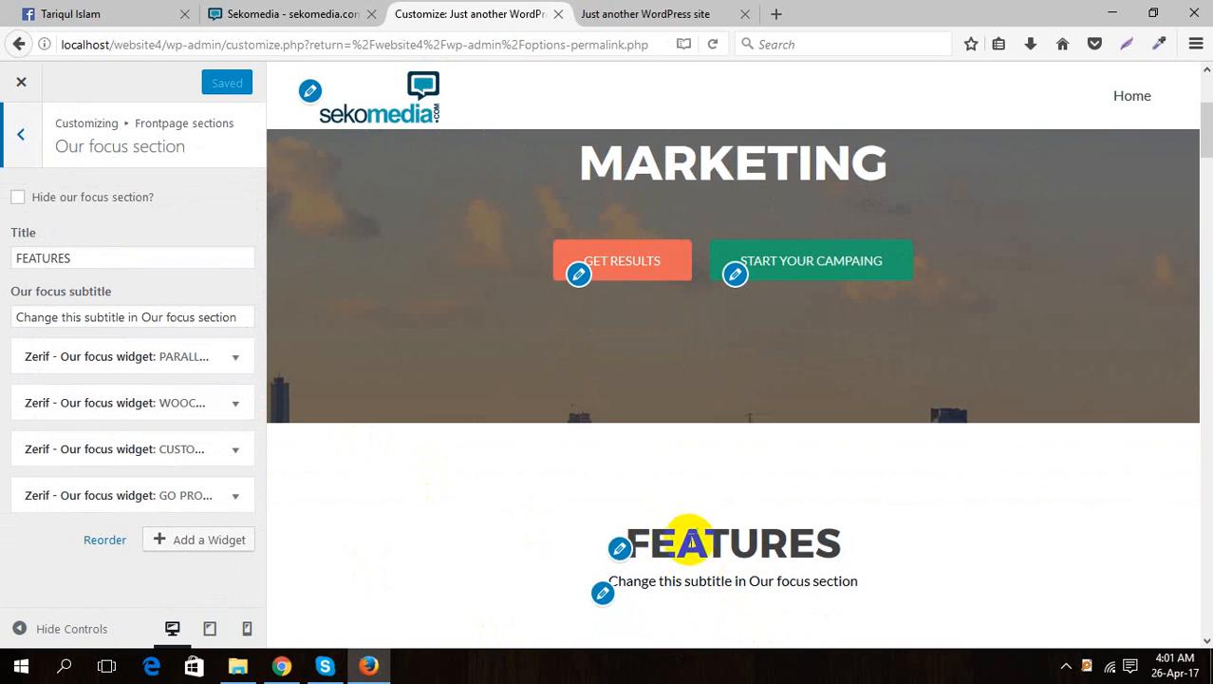
{"action": "left_click_drag", "start_coordinate": [156, 258], "coordinate": [4, 270]}
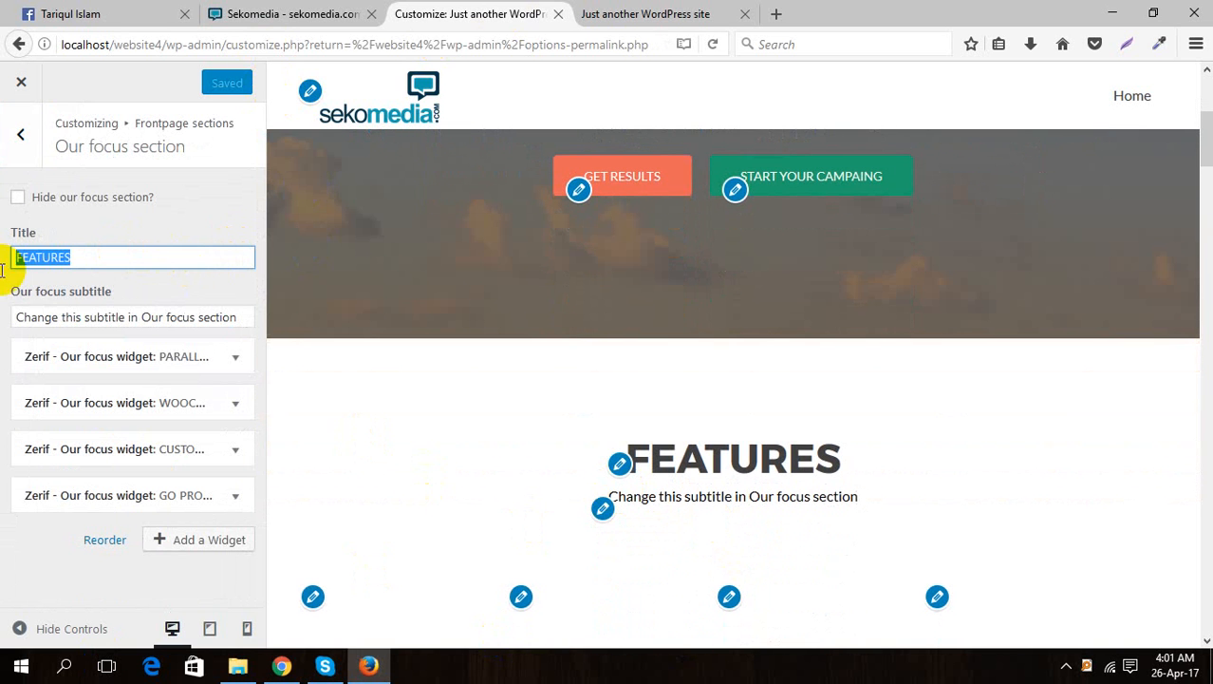
{"action": "type", "text": "GET RESULTS"}
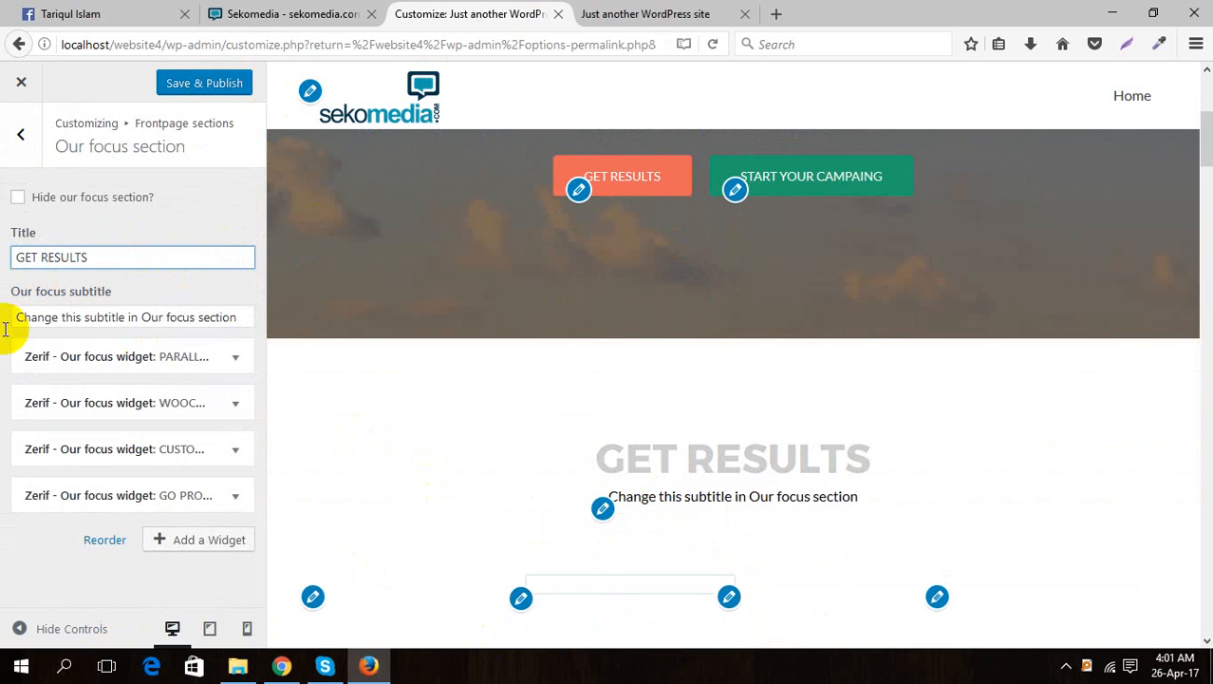
- Replace the Our focus subtitle with "Our performance based models that only brings you the best!" copied from sekomedia.com
{"action": "left_click", "coordinate": [295, 13]}
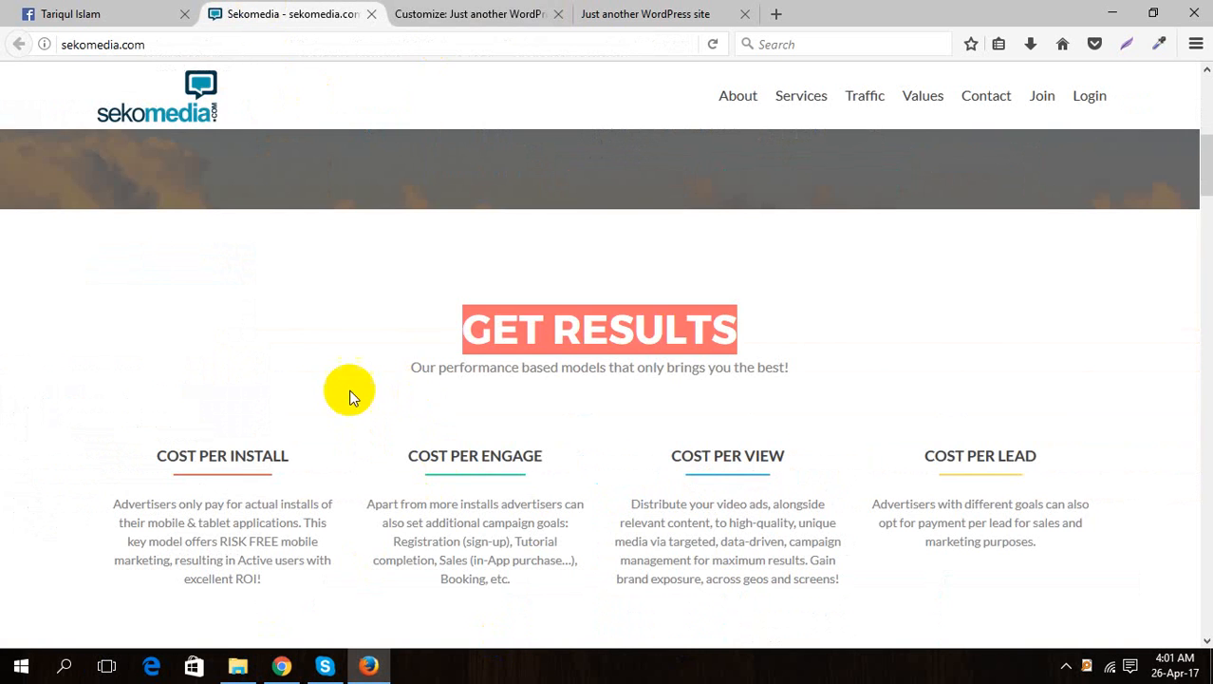
{"action": "left_click_drag", "start_coordinate": [420, 375], "coordinate": [844, 392]}
{"action": "key", "text": "ctrl+c"}
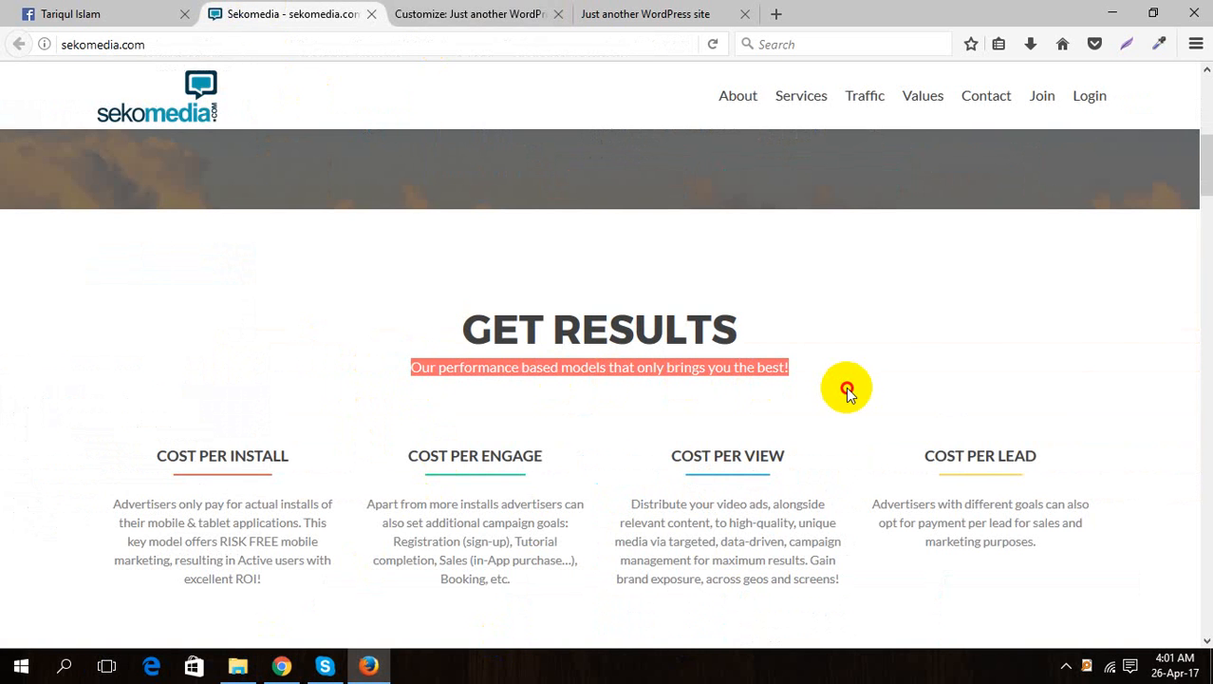
{"action": "left_click", "coordinate": [409, 13]}
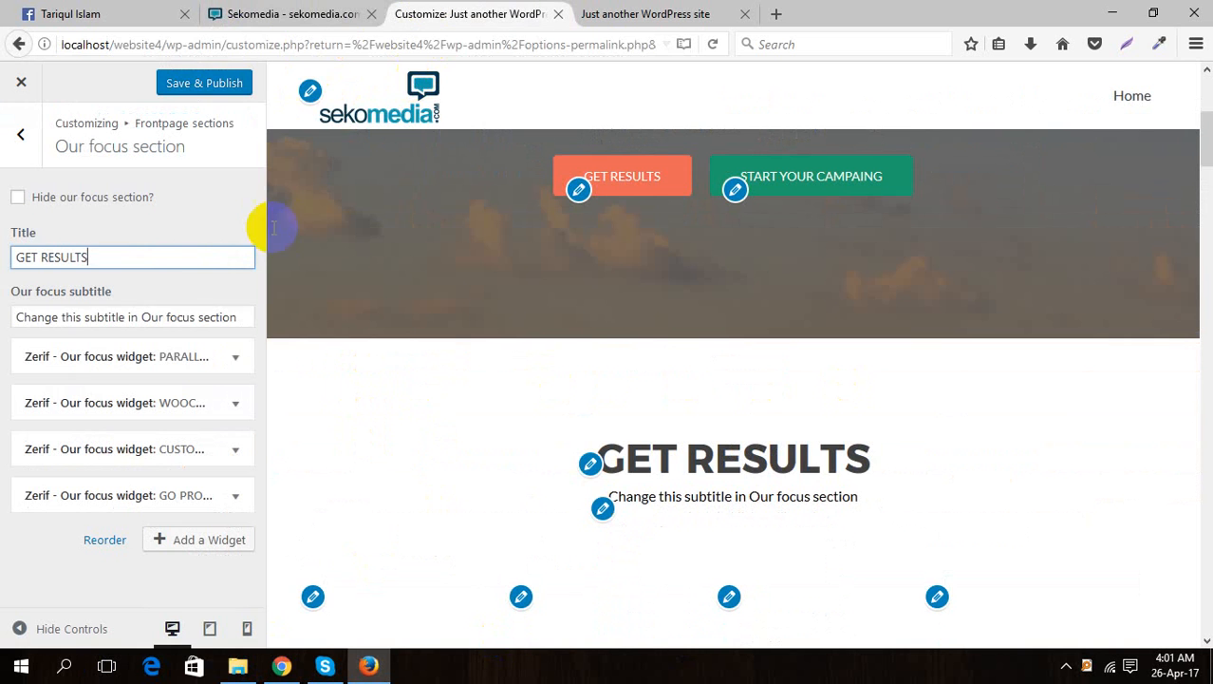
{"action": "left_click", "coordinate": [243, 321]}
{"action": "left_click_drag", "start_coordinate": [243, 322], "coordinate": [3, 320]}
{"action": "key", "text": "ctrl+v"}
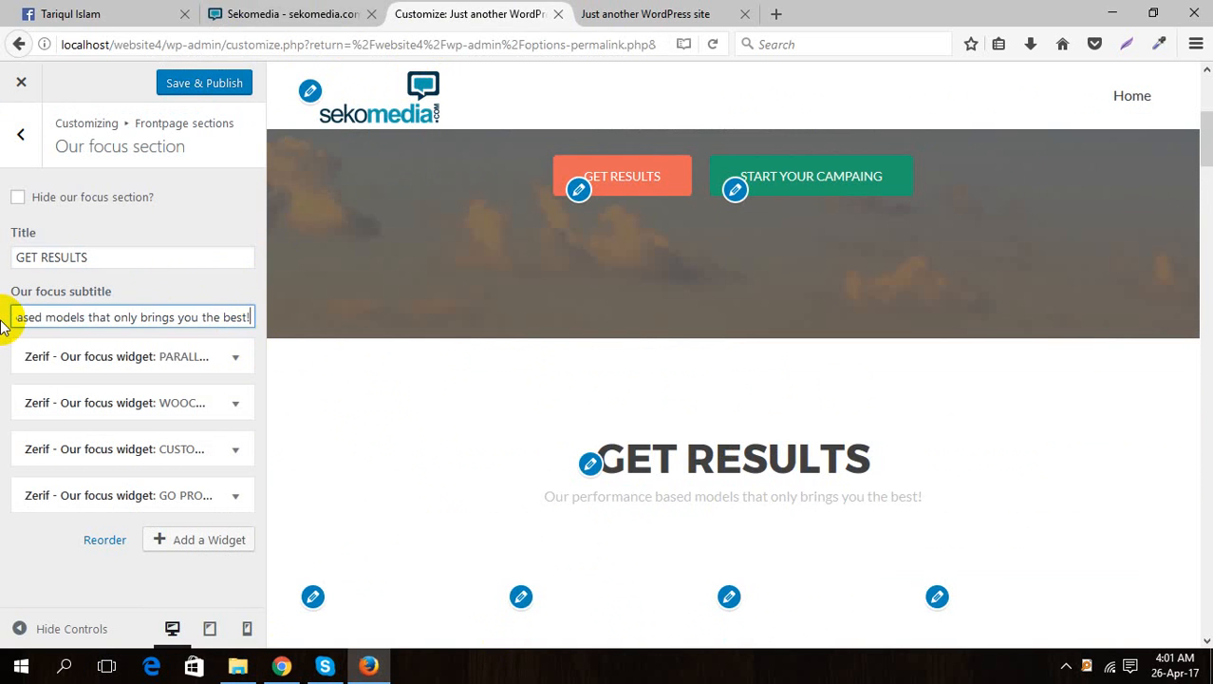
- Compare the "COST PER INSTALL" column on sekomedia.com with the feature columns on the local homepage
{"action": "left_click", "coordinate": [303, 14]}
{"action": "left_click", "coordinate": [237, 376]}
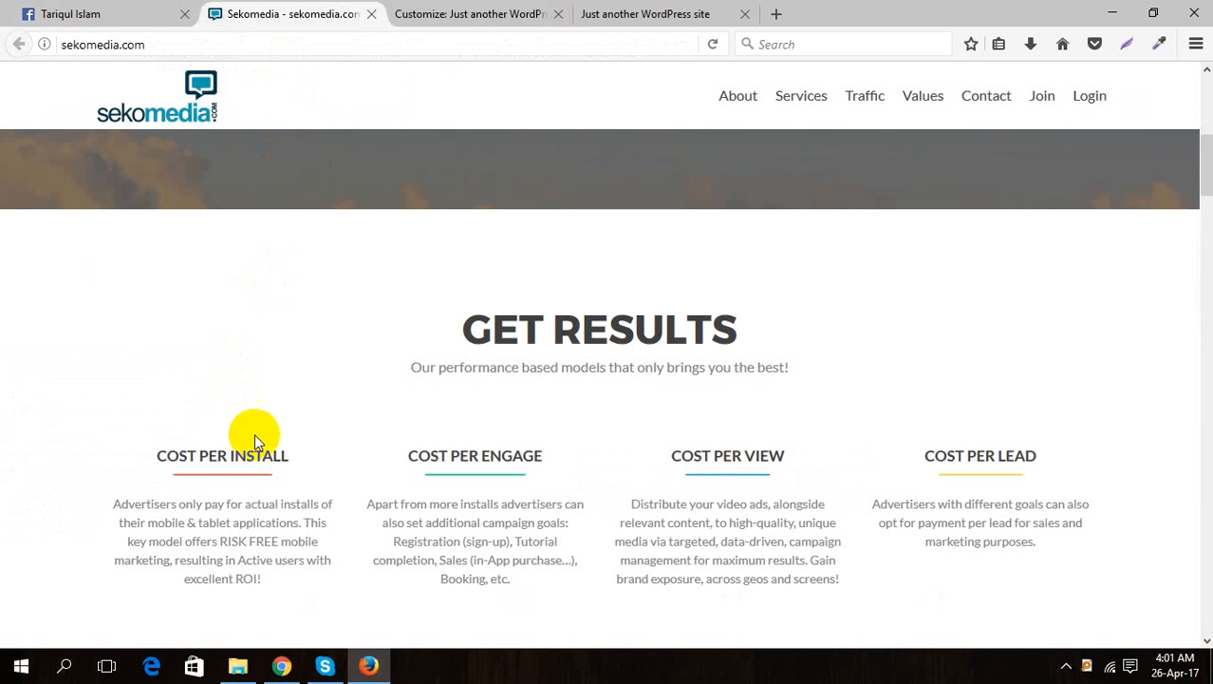
{"action": "left_click_drag", "start_coordinate": [293, 459], "coordinate": [149, 458]}
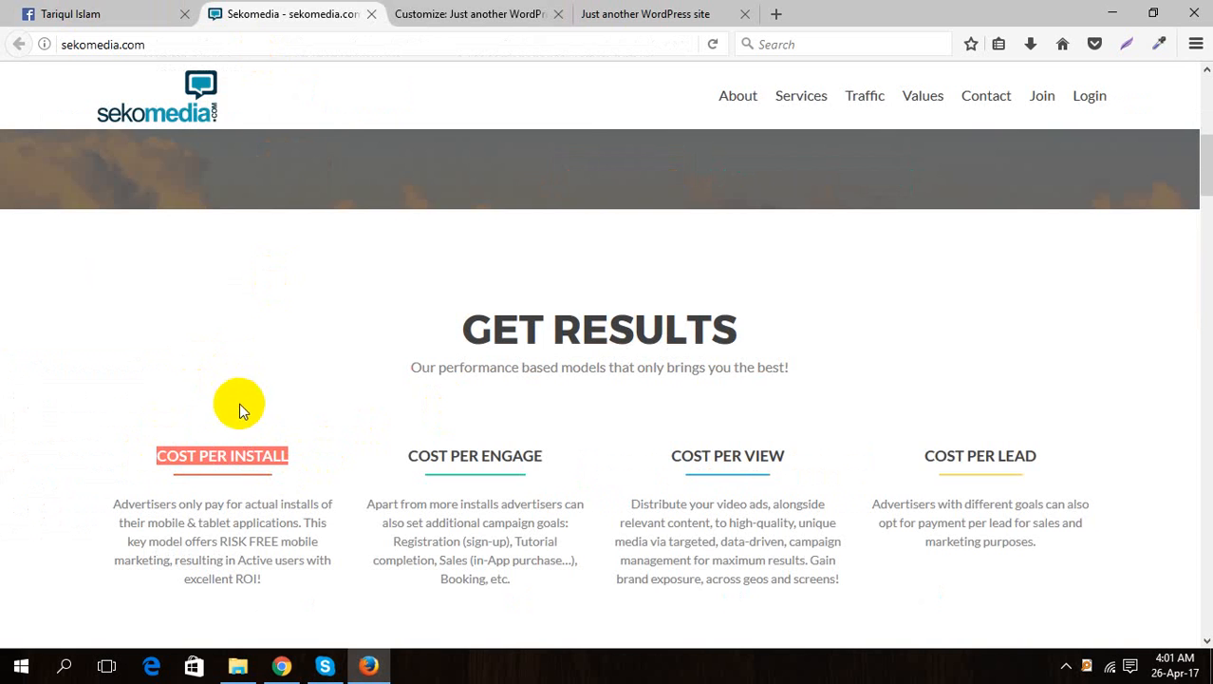
{"action": "left_click", "coordinate": [627, 13]}
{"action": "scroll", "coordinate": [397, 475], "scroll_direction": "down", "scroll_amount": 5}
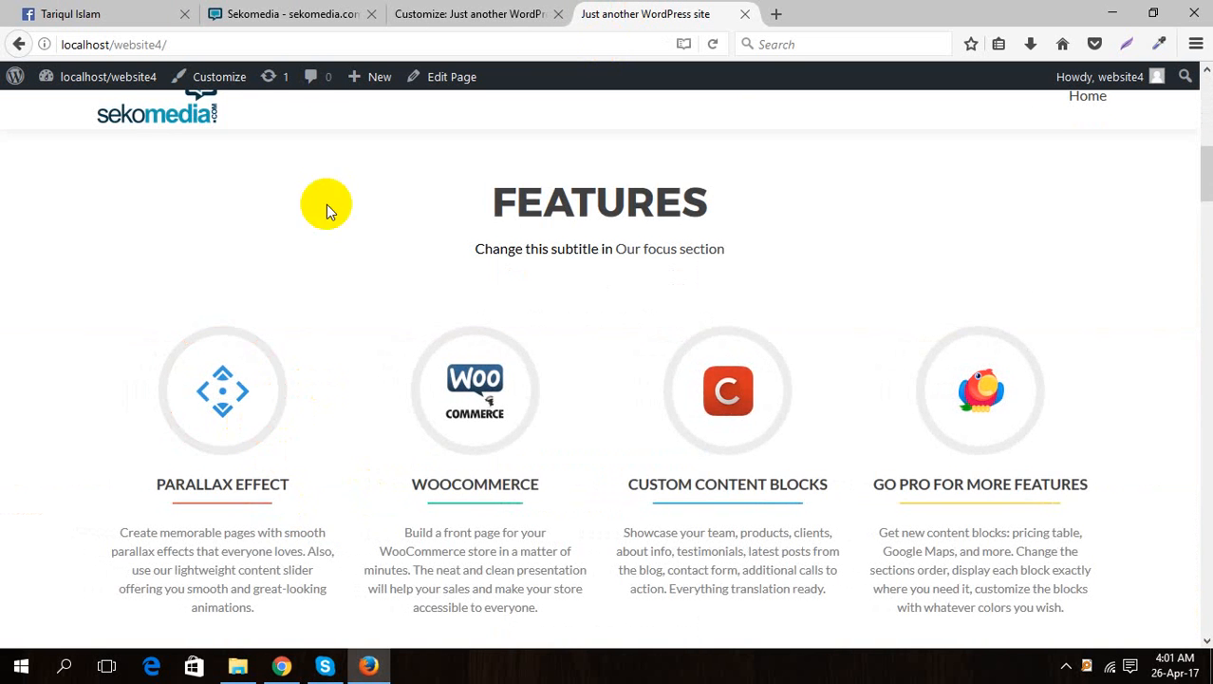
{"action": "left_click", "coordinate": [274, 15]}
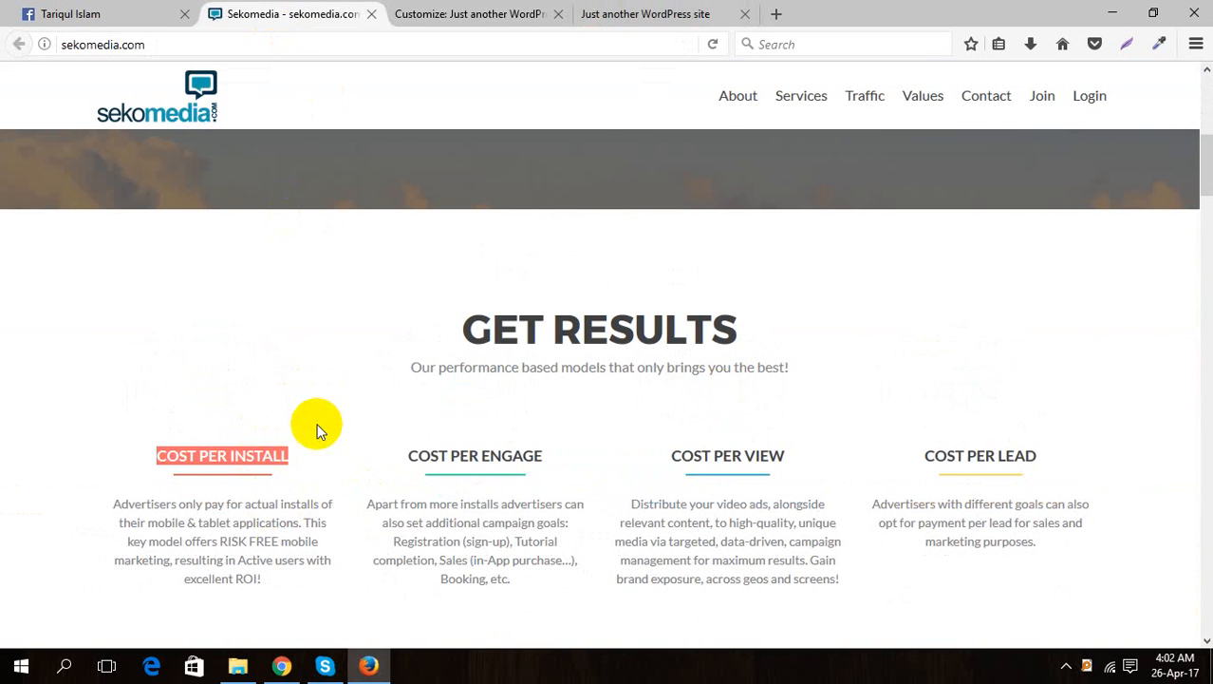
- Open the "PARALLAX EFFECT" focus widget in the customizer and set its title to "Cost Per Install"
{"action": "left_click", "coordinate": [418, 9]}
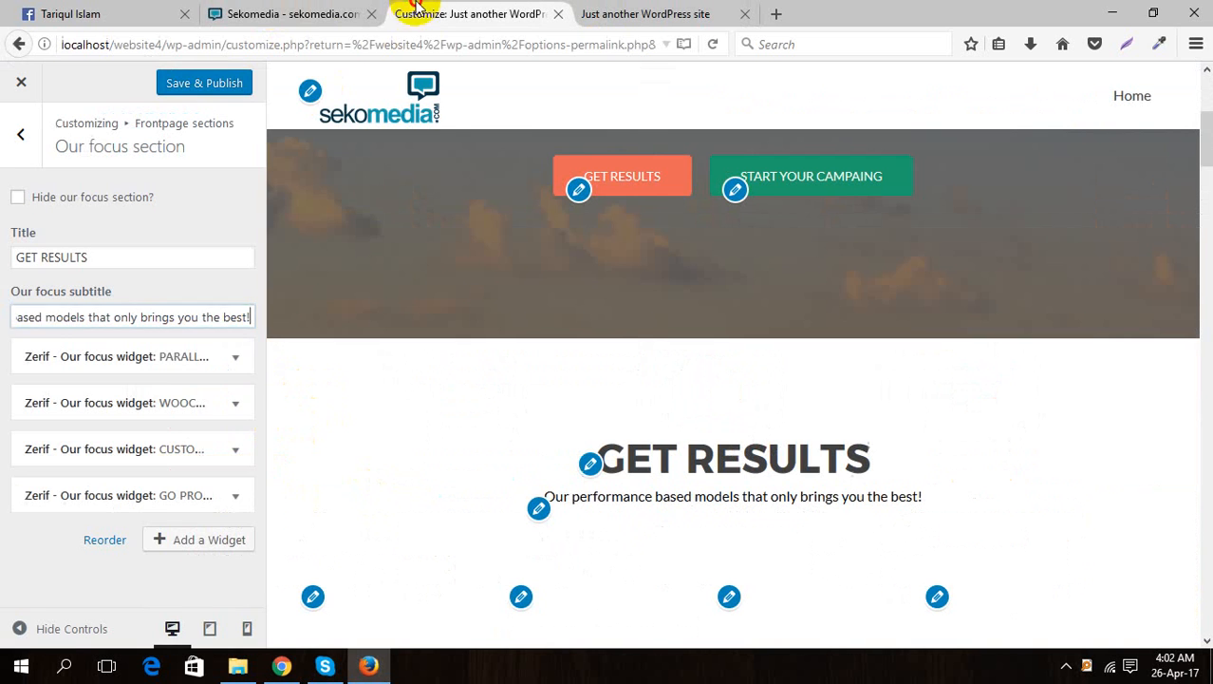
{"action": "left_click", "coordinate": [157, 360]}
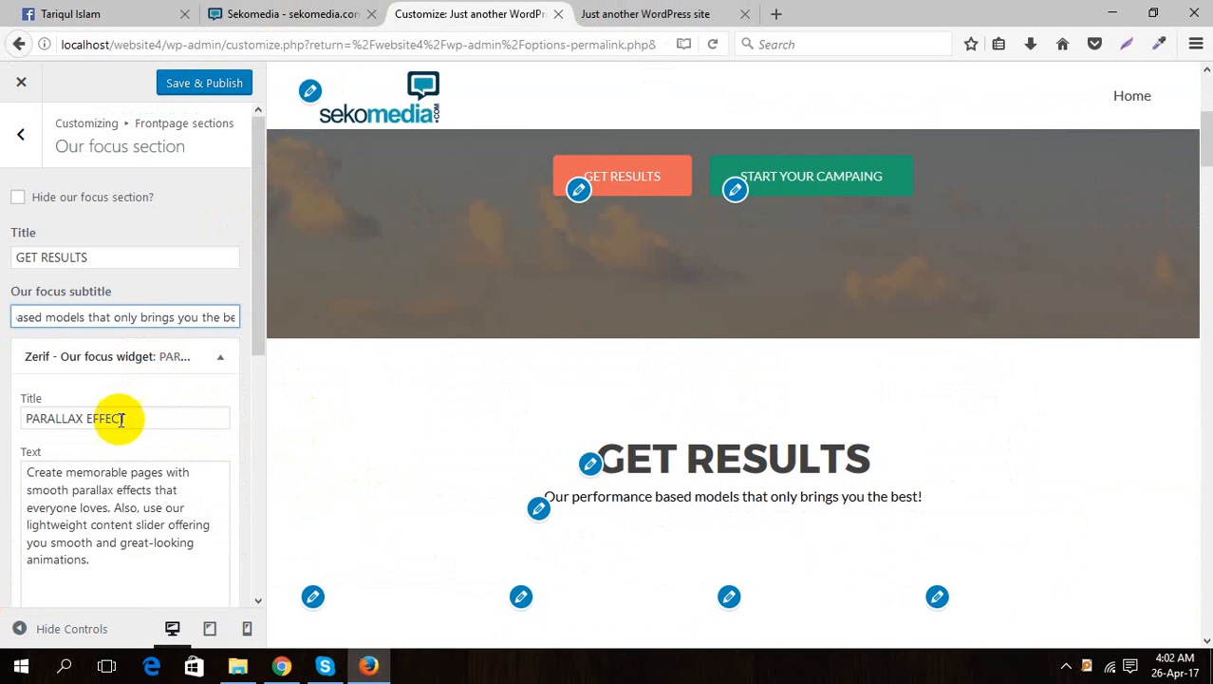
{"action": "left_click_drag", "start_coordinate": [121, 418], "coordinate": [24, 418]}
{"action": "type", "text": "Cost Per Install"}
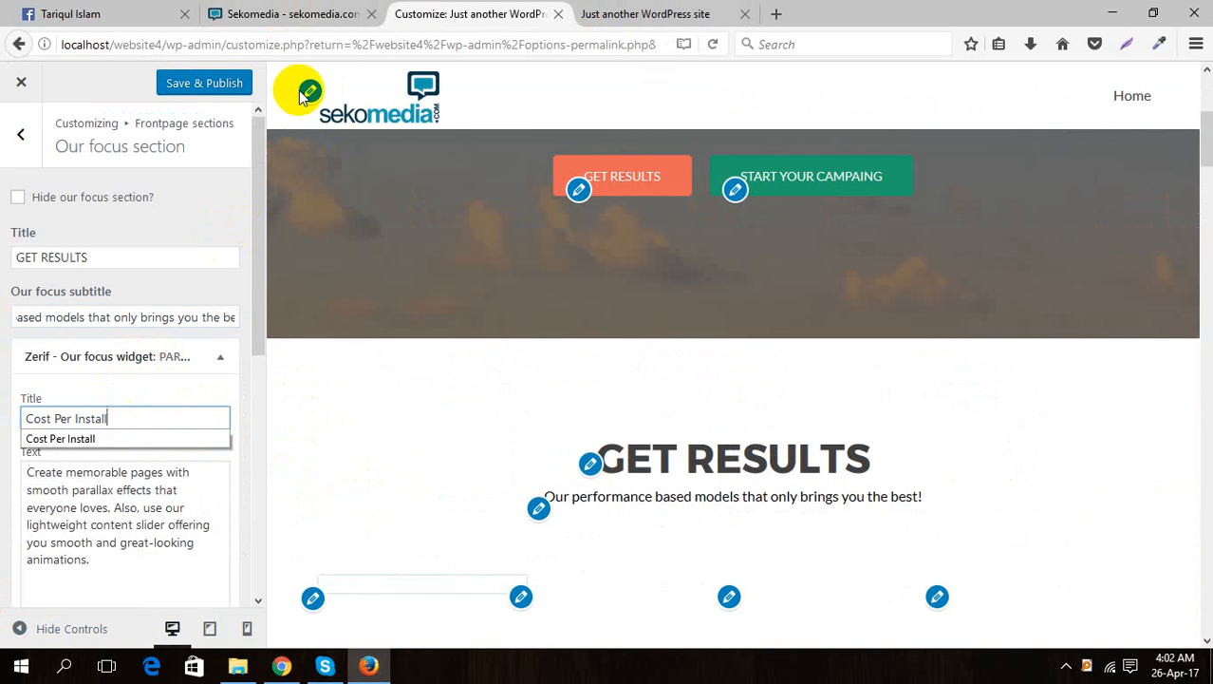
- Replace the Cost Per Install widget's text with the paragraph copied from the COST PER INSTALL column on sekomedia.com
{"action": "left_click", "coordinate": [296, 15]}
{"action": "left_click_drag", "start_coordinate": [264, 580], "coordinate": [116, 503]}
{"action": "key", "text": "ctrl+c"}
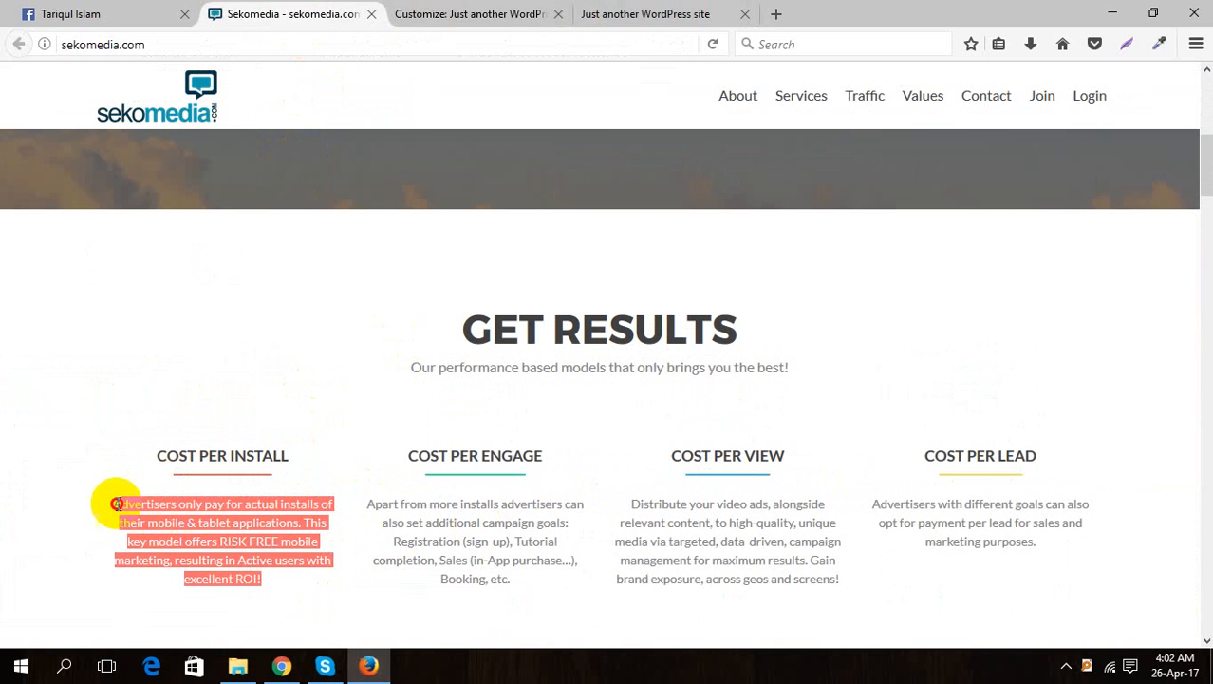
{"action": "left_click", "coordinate": [470, 14]}
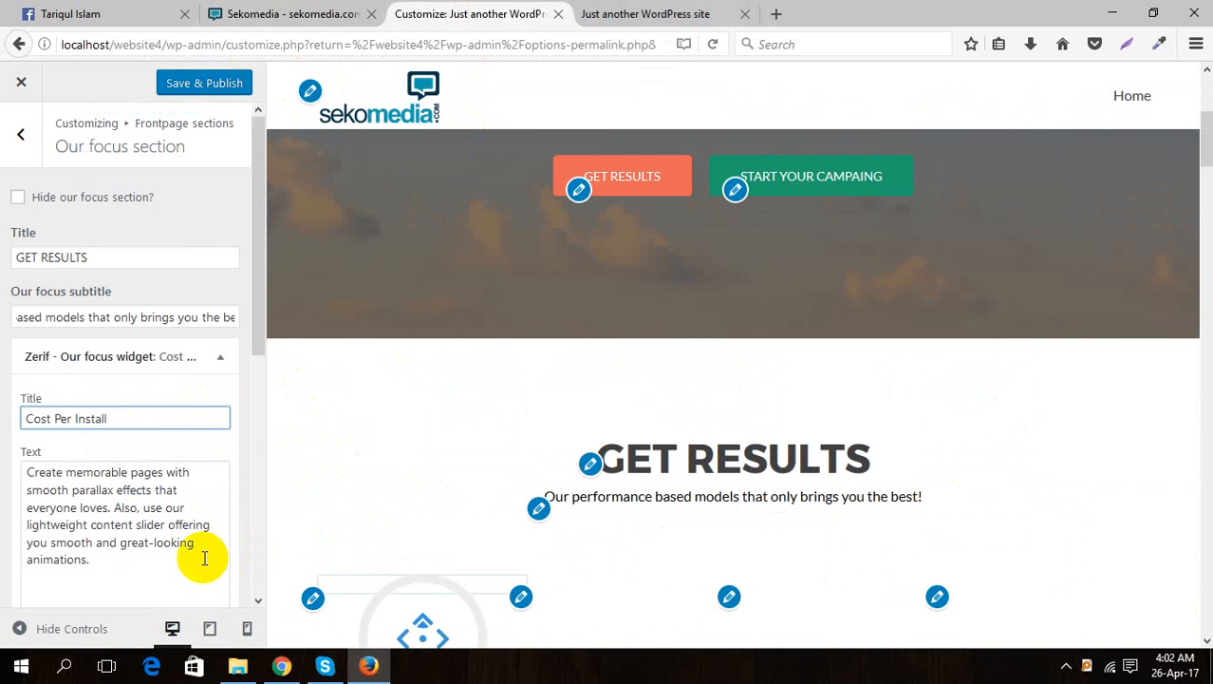
{"action": "left_click_drag", "start_coordinate": [203, 557], "coordinate": [13, 461]}
{"action": "key", "text": "ctrl+v"}
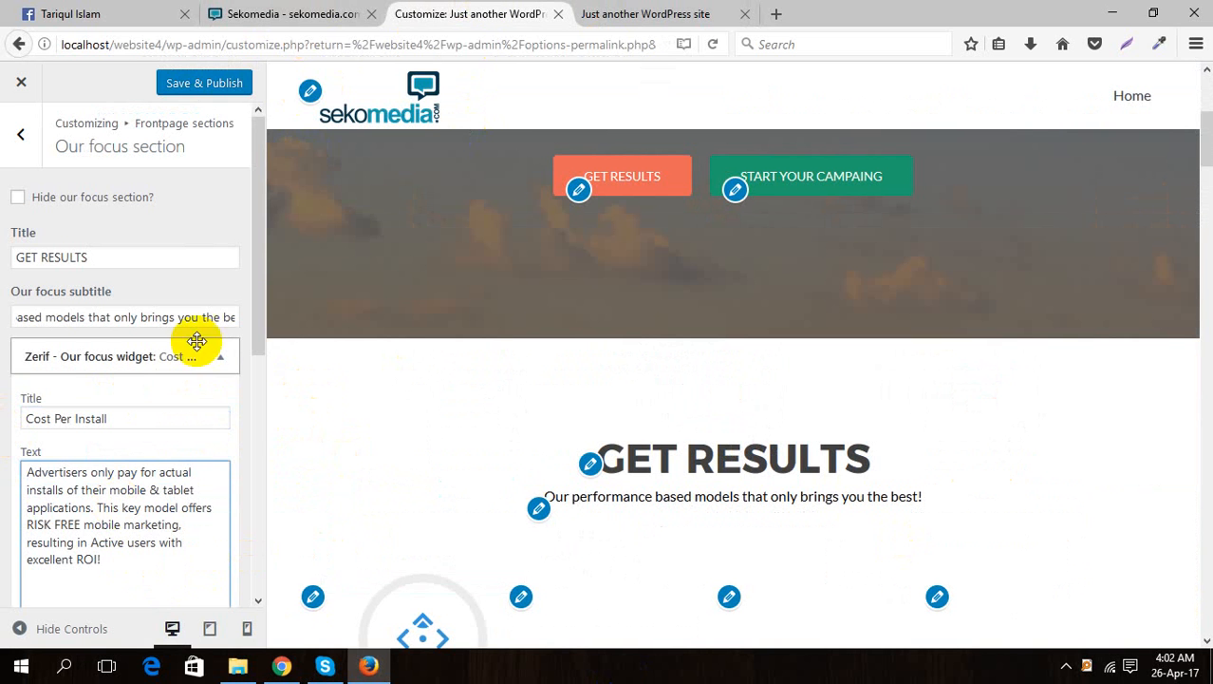
- Clear the image URL of the Cost Per Install widget so that its icon is removed
{"action": "scroll", "coordinate": [190, 401], "scroll_direction": "down", "scroll_amount": 5}
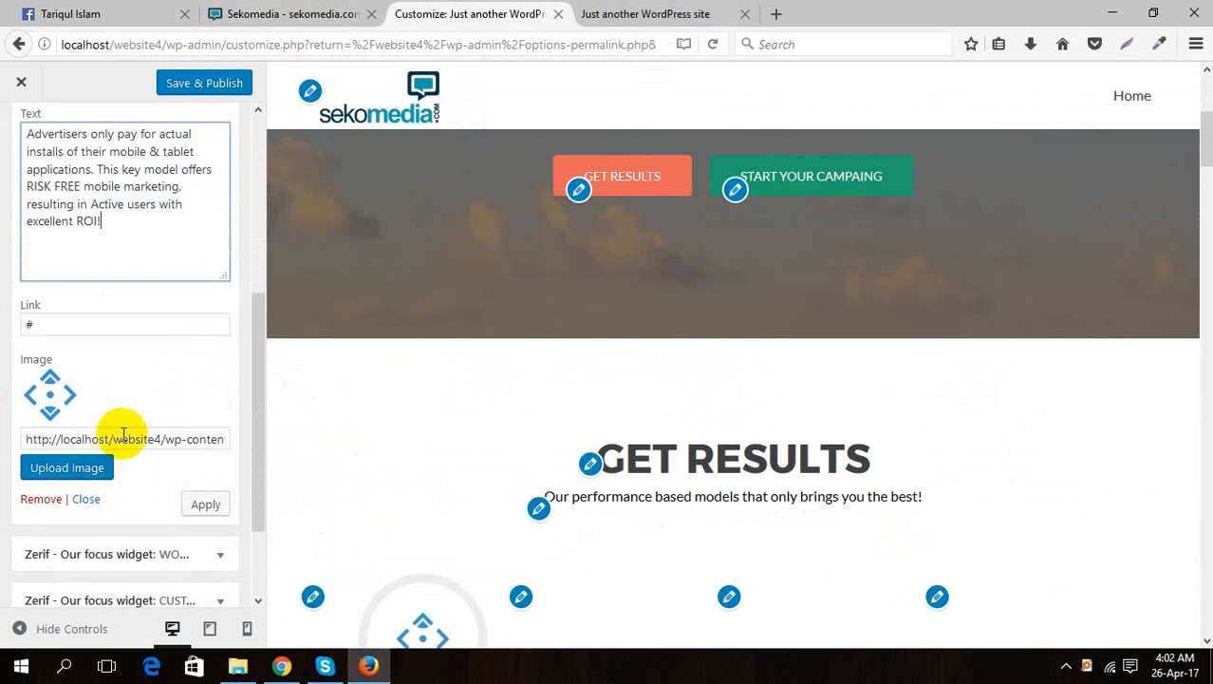
{"action": "left_click", "coordinate": [123, 437]}
{"action": "key", "text": "ctrl+a"}
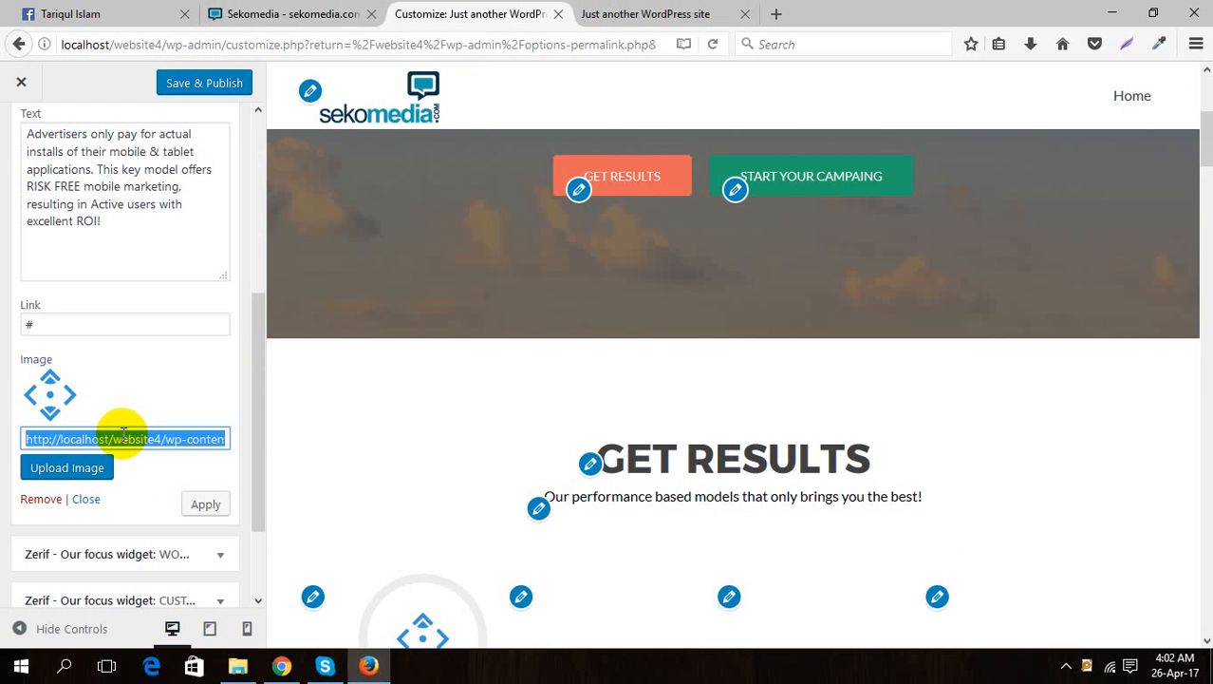
{"action": "left_click", "coordinate": [180, 400]}
{"action": "left_click", "coordinate": [144, 443]}
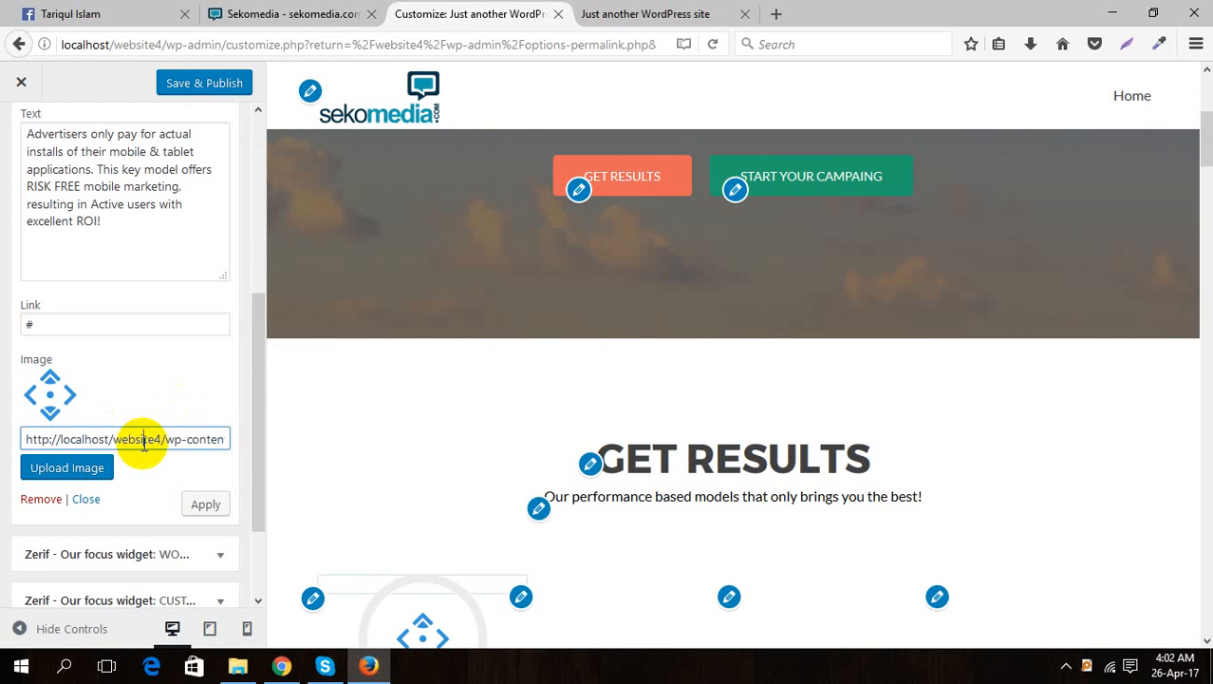
{"action": "key", "text": "ctrl+a"}
{"action": "key", "text": "BackSpace"}
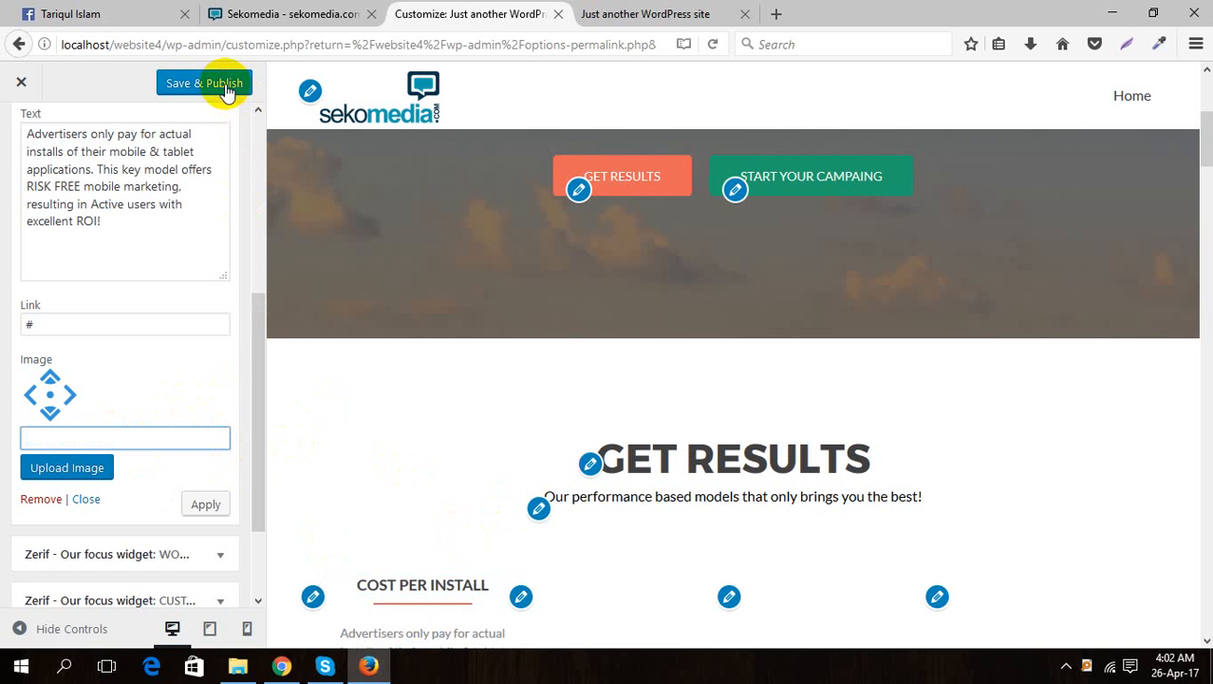
- Open the "WOOCOMMERCE" focus widget and set its title to "Cost per engage", following the second column heading on sekomedia.com
{"action": "scroll", "coordinate": [132, 446], "scroll_direction": "down", "scroll_amount": 2}
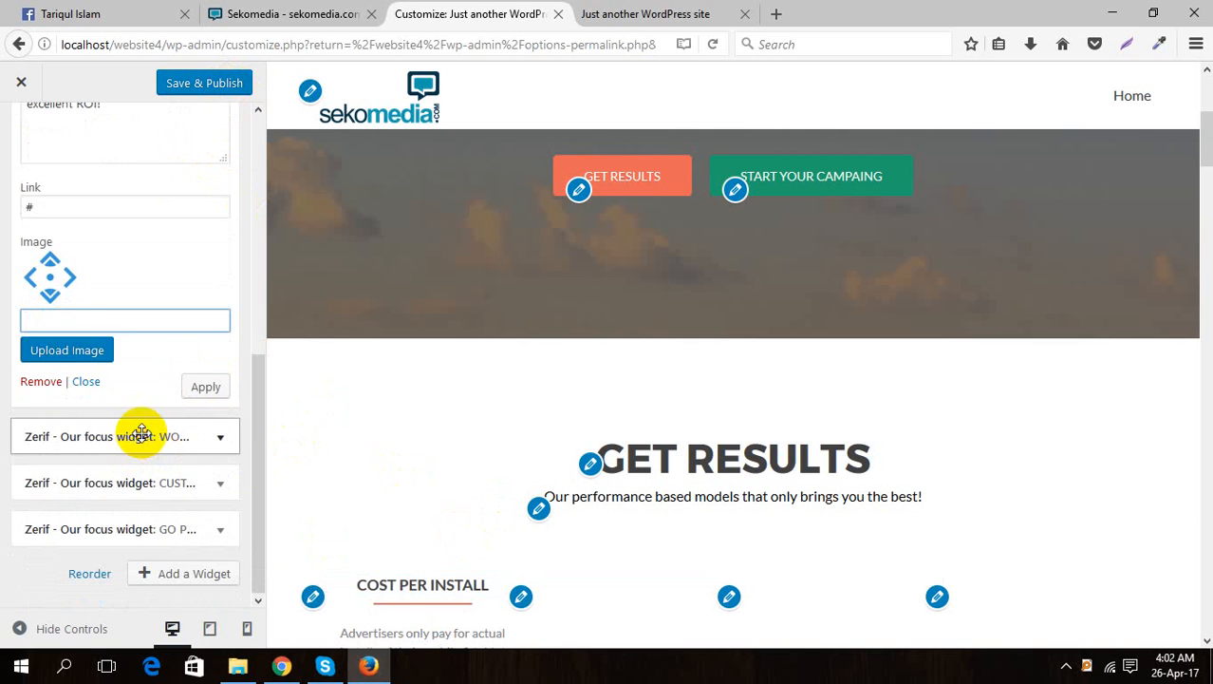
{"action": "left_click", "coordinate": [140, 434]}
{"action": "scroll", "coordinate": [141, 346], "scroll_direction": "up", "scroll_amount": 4}
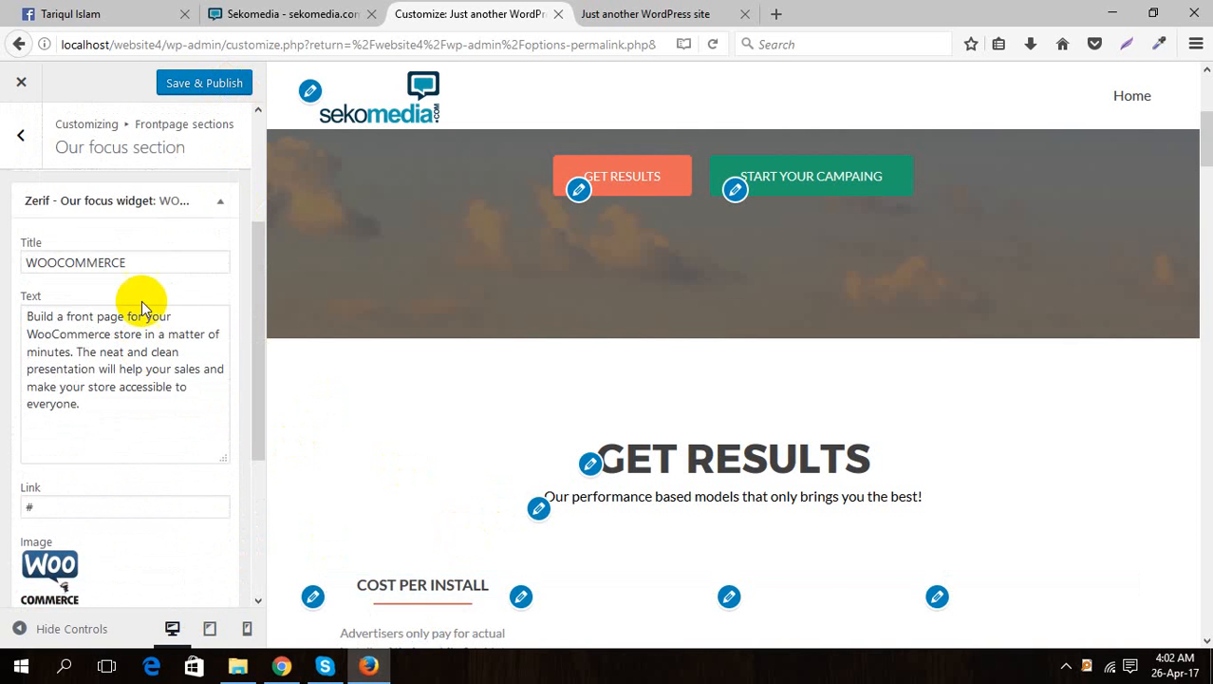
{"action": "left_click_drag", "start_coordinate": [126, 262], "coordinate": [7, 256]}
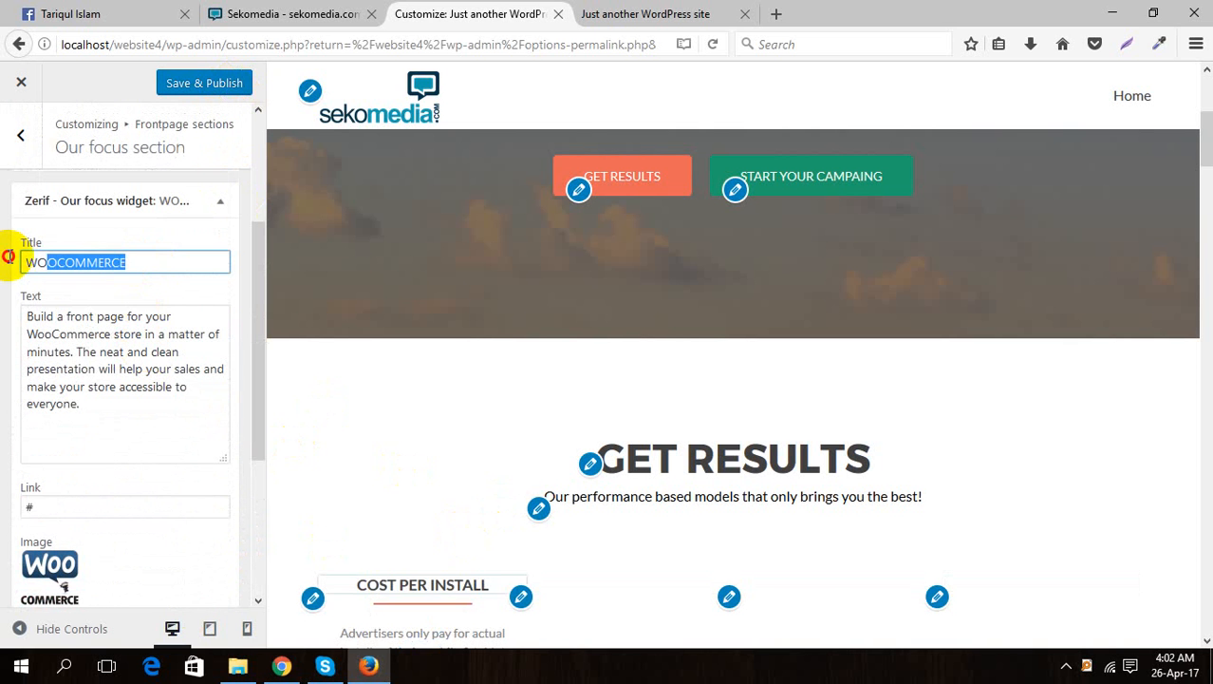
{"action": "left_click", "coordinate": [325, 13]}
{"action": "left_click_drag", "start_coordinate": [477, 456], "coordinate": [396, 460]}
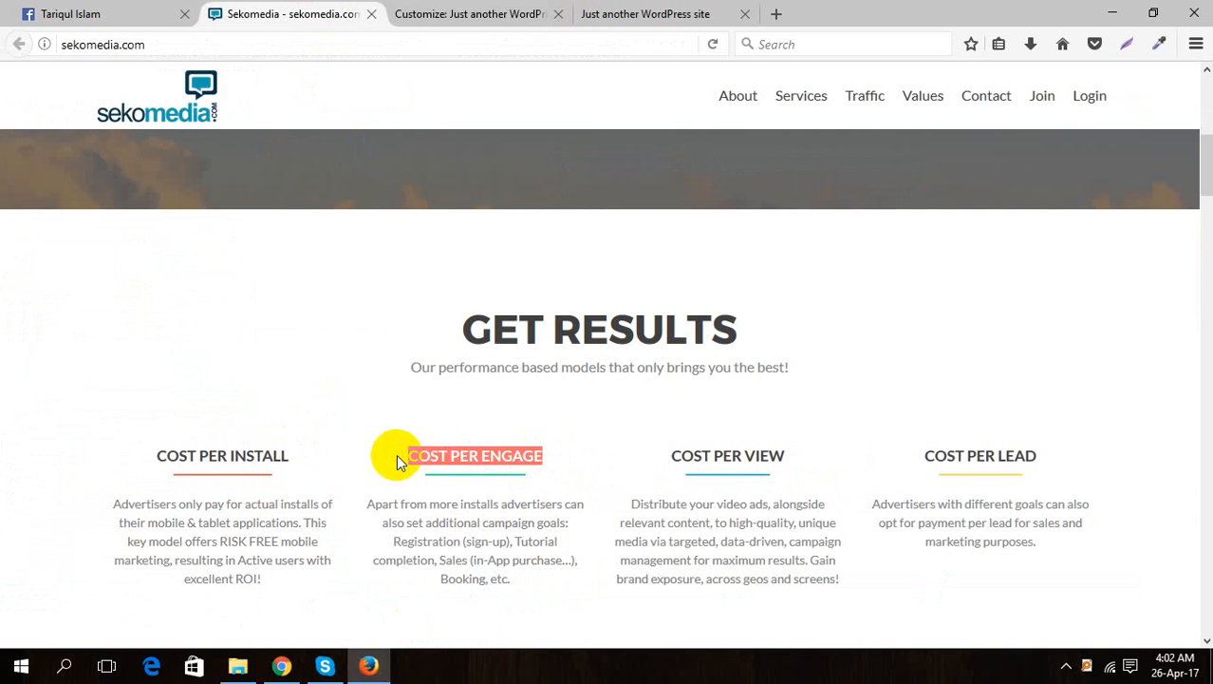
{"action": "left_click", "coordinate": [467, 13]}
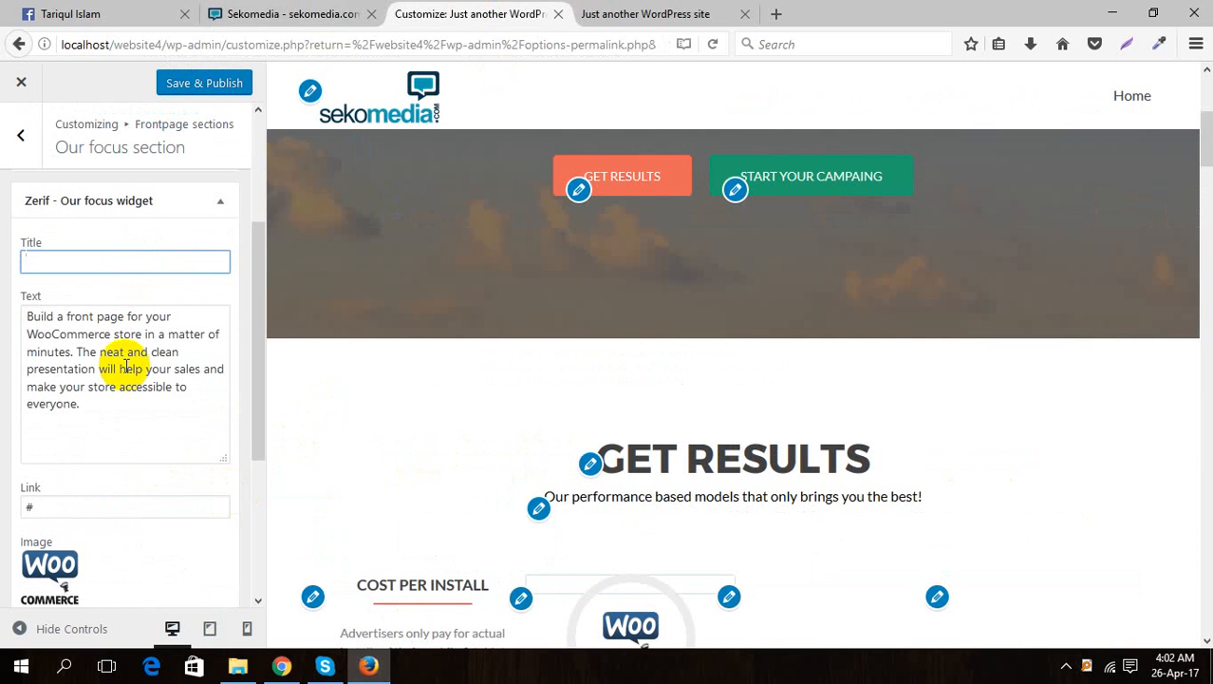
{"action": "type", "text": "Cost per engage"}
- Replace the Cost per engage widget's text with the paragraph copied from the COST PER ENGAGE column on sekomedia.com
{"action": "left_click", "coordinate": [155, 419]}
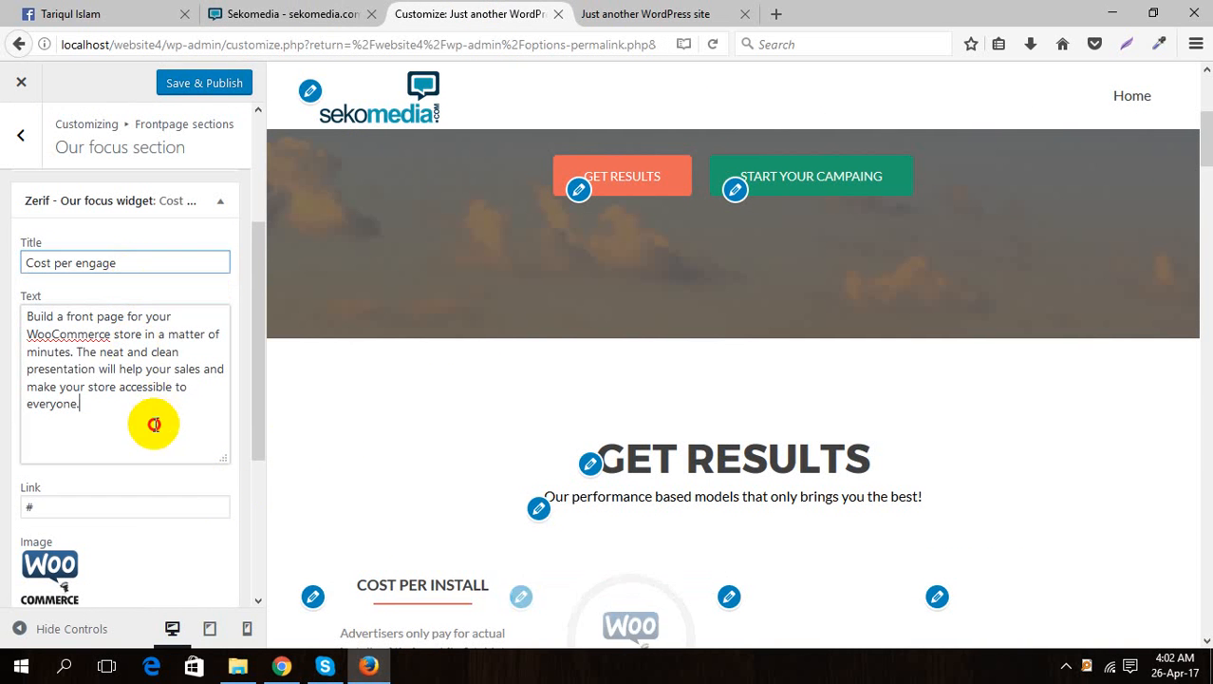
{"action": "left_click", "coordinate": [295, 12]}
{"action": "left_click", "coordinate": [508, 591]}
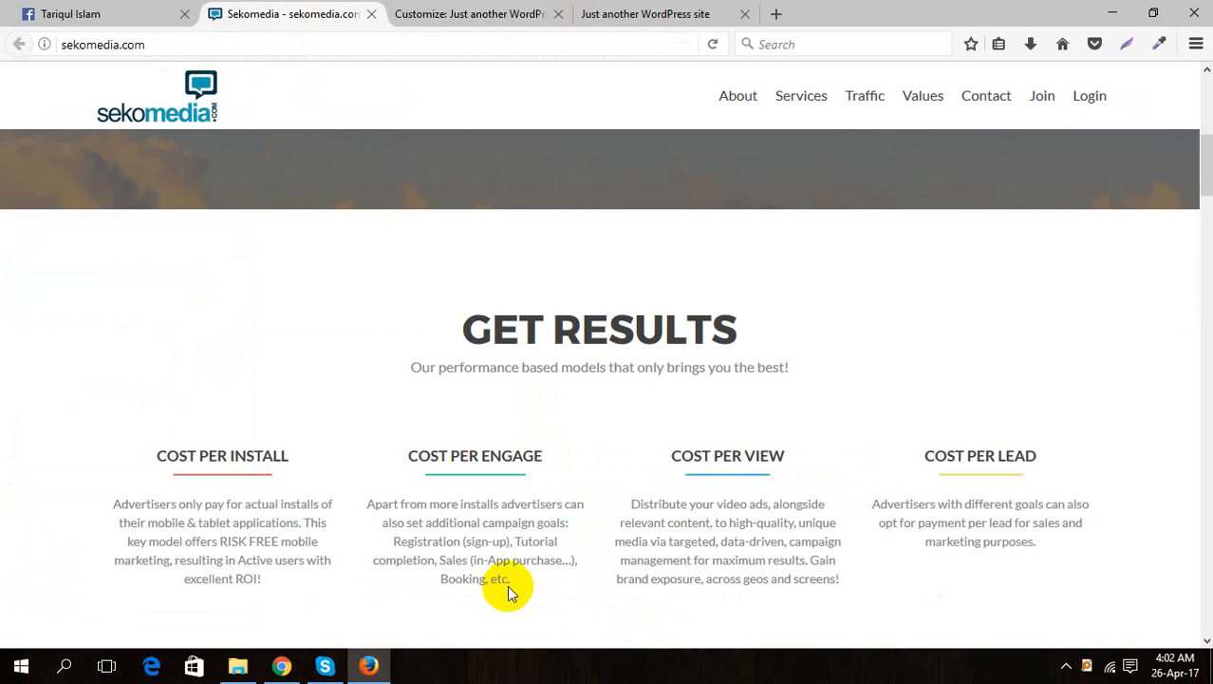
{"action": "left_click_drag", "start_coordinate": [521, 590], "coordinate": [368, 499]}
{"action": "key", "text": "ctrl+c"}
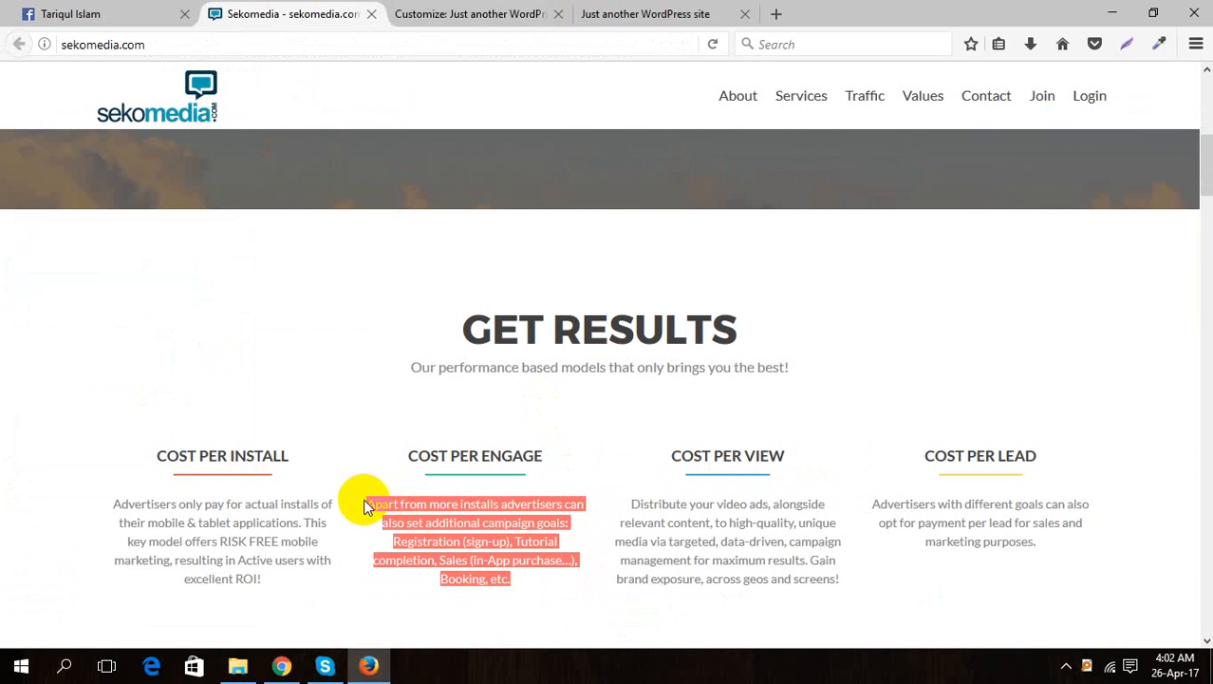
{"action": "left_click", "coordinate": [446, 14]}
{"action": "left_click_drag", "start_coordinate": [135, 433], "coordinate": [2, 292]}
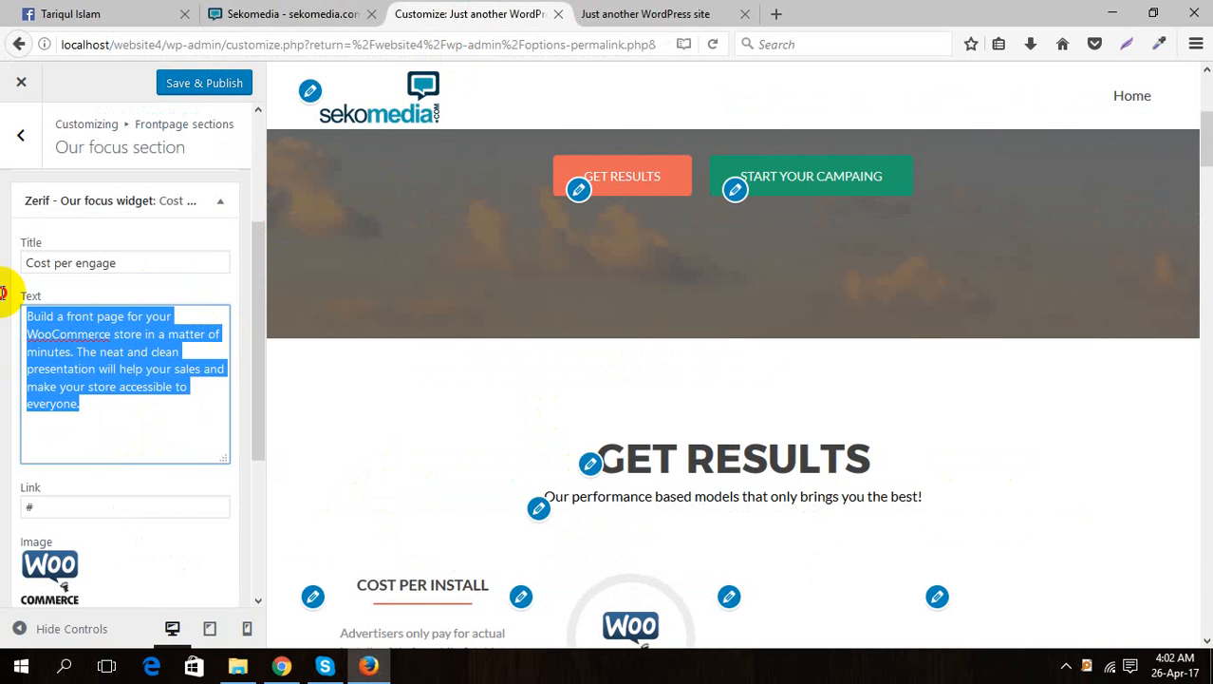
{"action": "key", "text": "ctrl+v"}
- Clear the image URL of the Cost per engage widget and apply the change
{"action": "scroll", "coordinate": [239, 497], "scroll_direction": "down", "scroll_amount": 3}
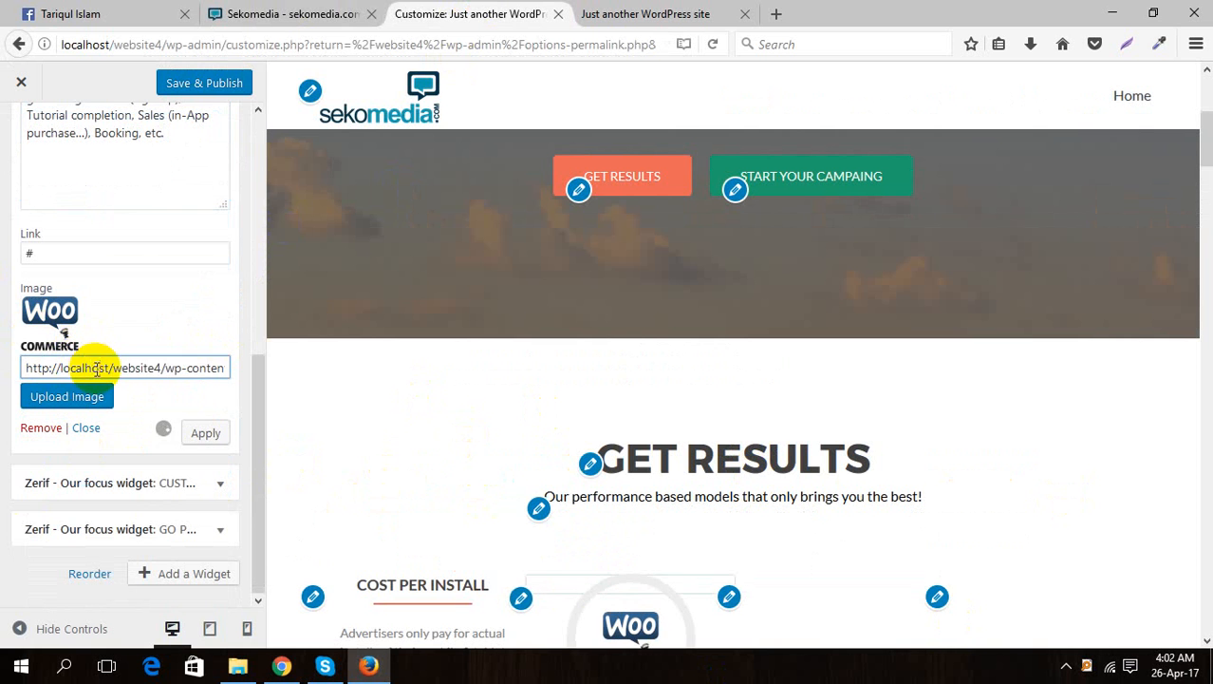
{"action": "triple_click", "coordinate": [96, 370]}
{"action": "key", "text": "BackSpace"}
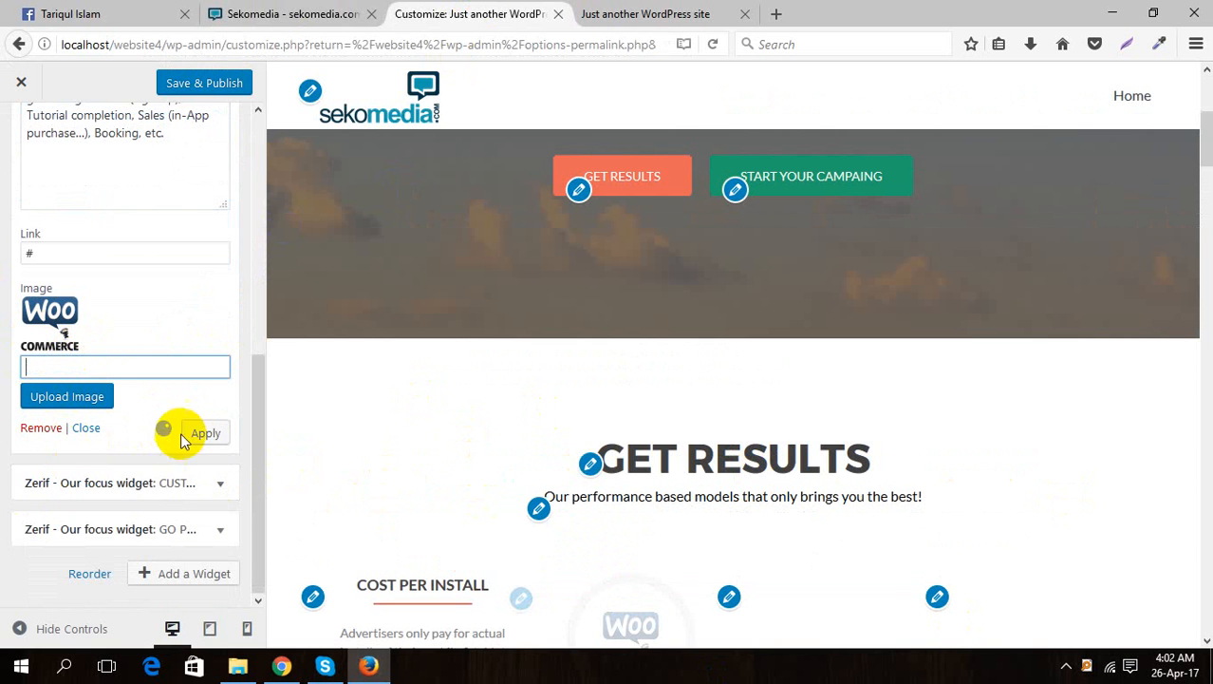
{"action": "left_click", "coordinate": [181, 437]}
- Open the "CUSTOM CONTENT BLOCKS" focus widget and set its title to "Cost per view", following the third column heading on sekomedia.com
{"action": "left_click", "coordinate": [158, 487]}
{"action": "scroll", "coordinate": [171, 283], "scroll_direction": "up", "scroll_amount": 1}
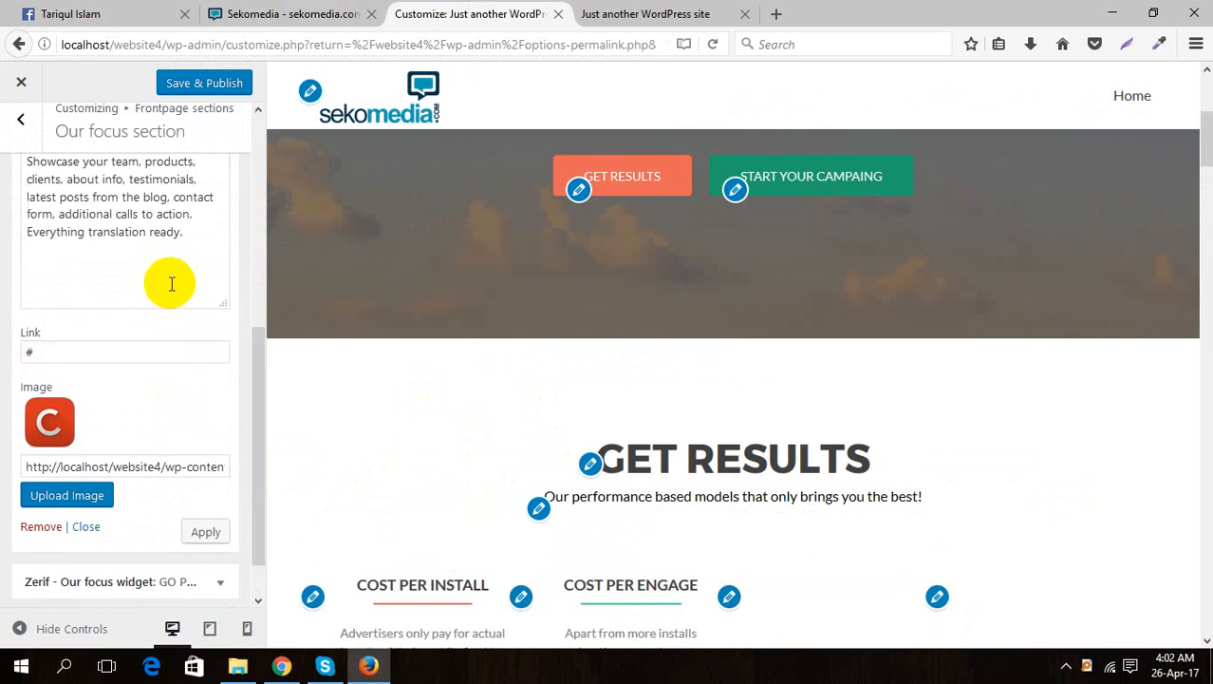
{"action": "scroll", "coordinate": [172, 283], "scroll_direction": "up", "scroll_amount": 3}
{"action": "left_click_drag", "start_coordinate": [183, 308], "coordinate": [11, 327]}
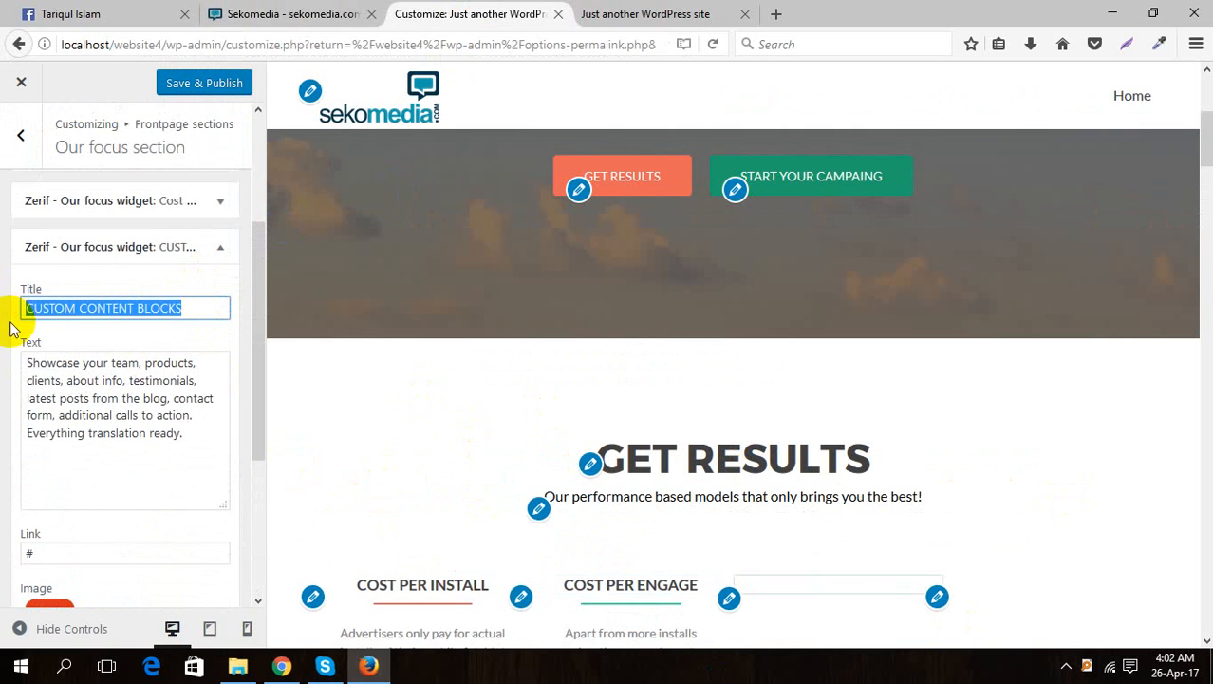
{"action": "key", "text": "BackSpace"}
{"action": "left_click", "coordinate": [292, 14]}
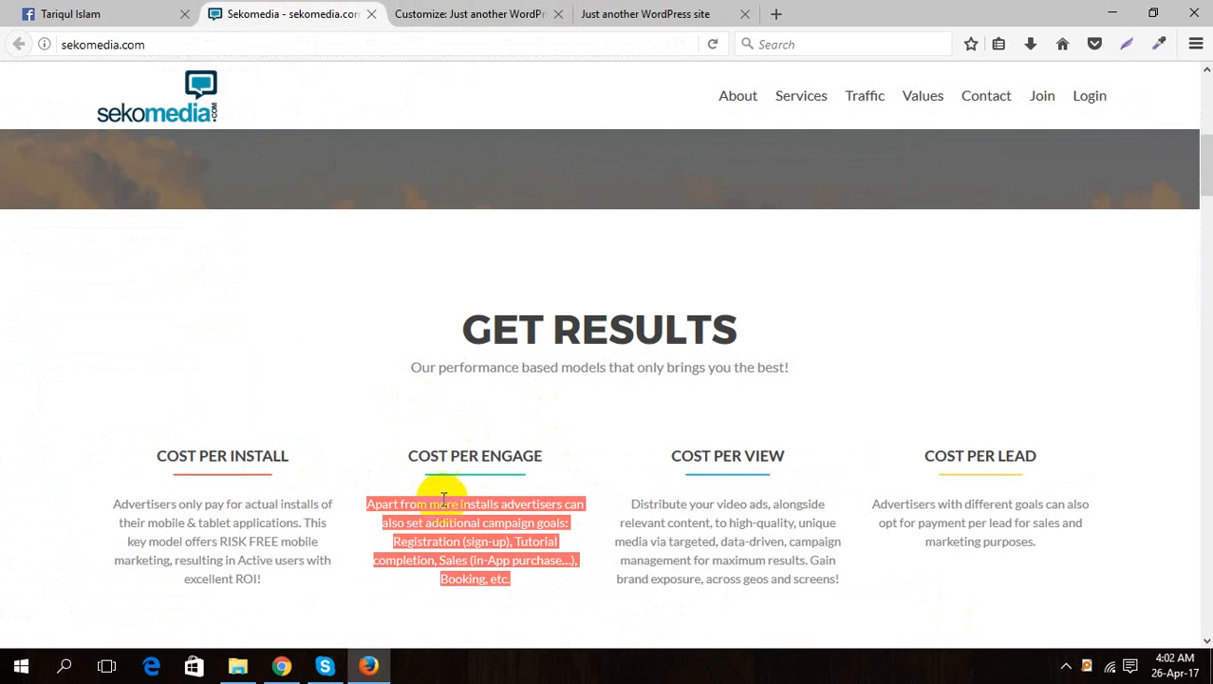
{"action": "left_click", "coordinate": [612, 473]}
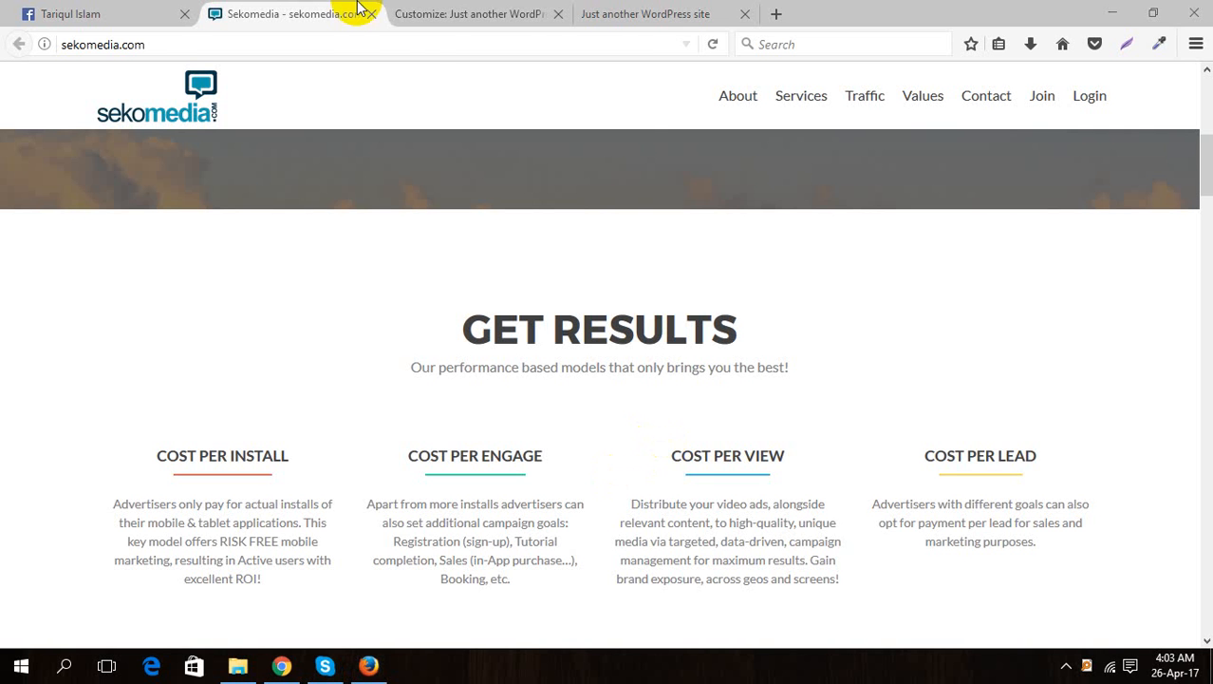
{"action": "left_click", "coordinate": [408, 14]}
- Replace the Cost per view widget's text with the paragraph copied from the COST PER VIEW column on sekomedia.com
{"action": "left_click", "coordinate": [314, 14]}
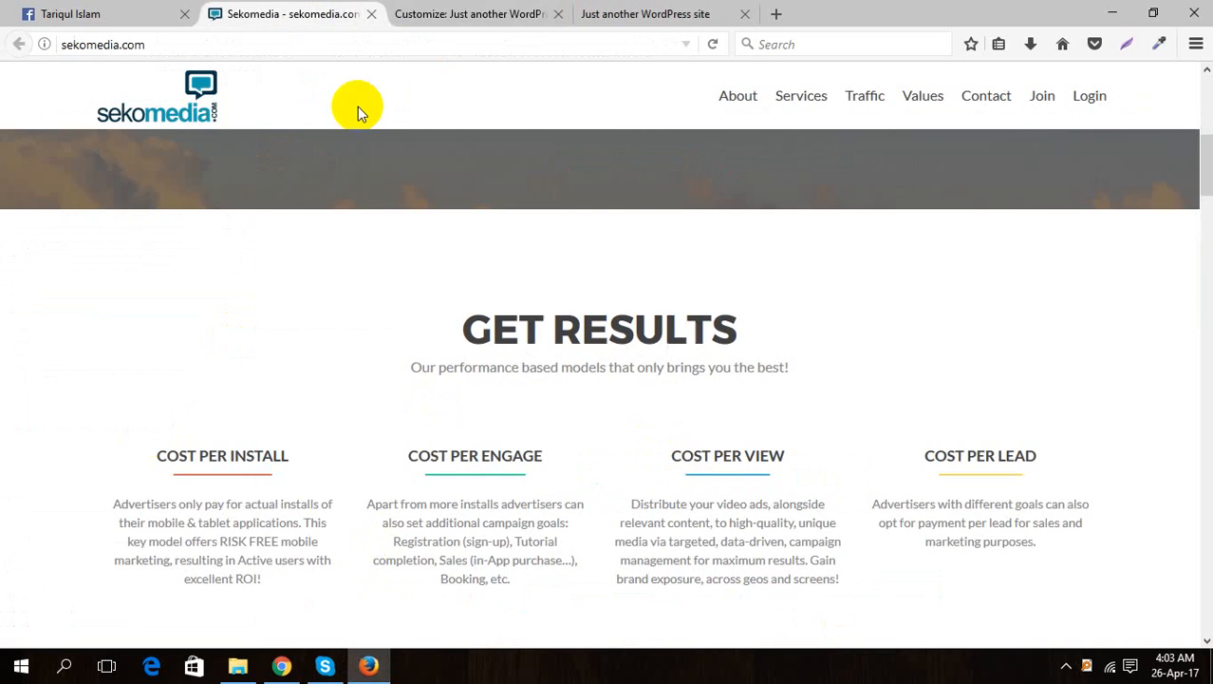
{"action": "left_click_drag", "start_coordinate": [841, 581], "coordinate": [624, 505]}
{"action": "key", "text": "ctrl+c"}
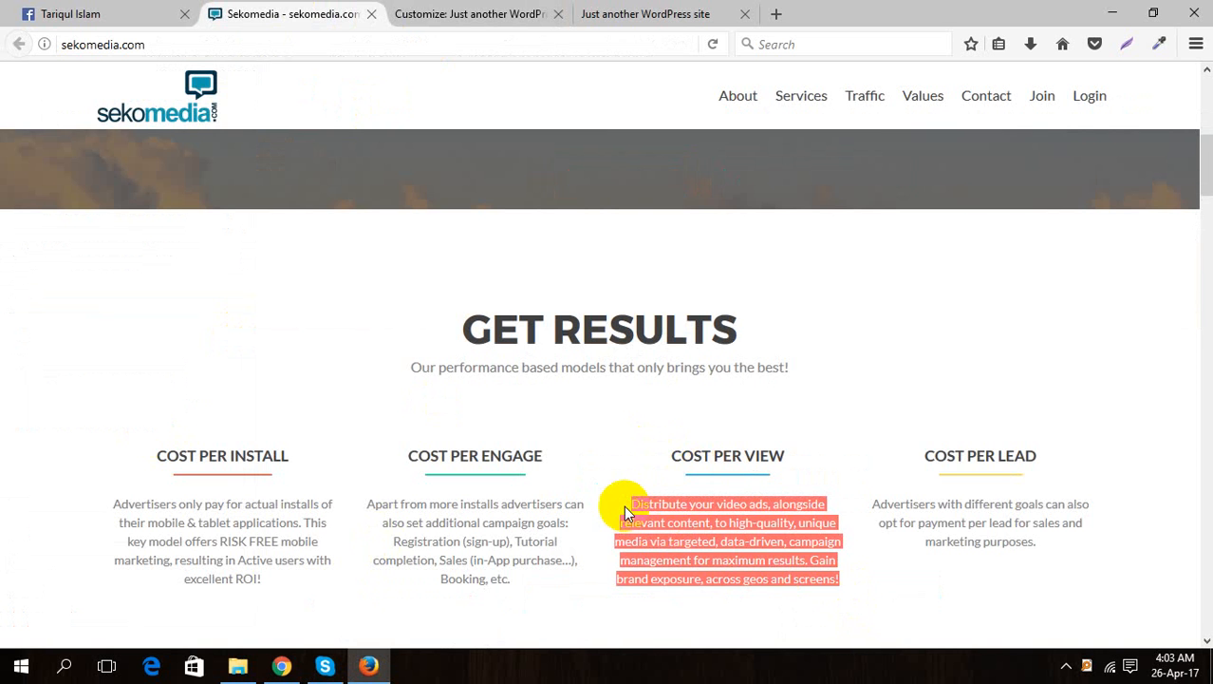
{"action": "left_click", "coordinate": [465, 13]}
{"action": "left_click_drag", "start_coordinate": [198, 432], "coordinate": [2, 308]}
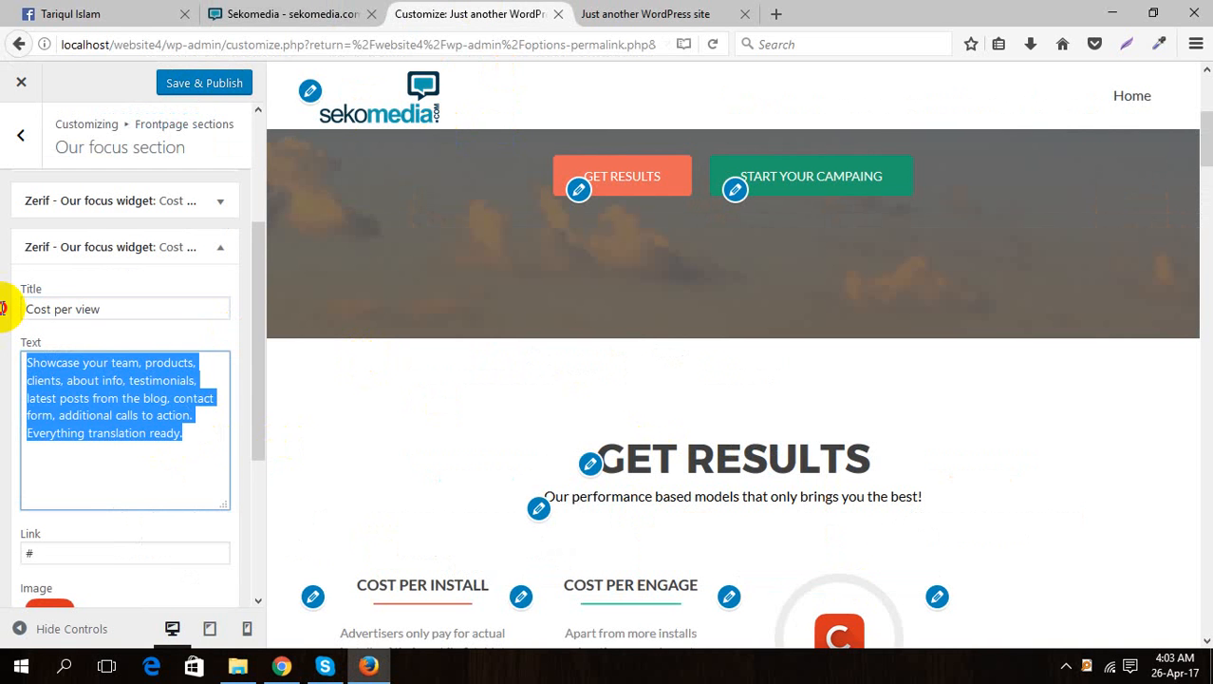
{"action": "key", "text": "ctrl+v"}
- Clear the image URL of the Cost per view widget to remove its icon
{"action": "scroll", "coordinate": [181, 460], "scroll_direction": "down", "scroll_amount": 5}
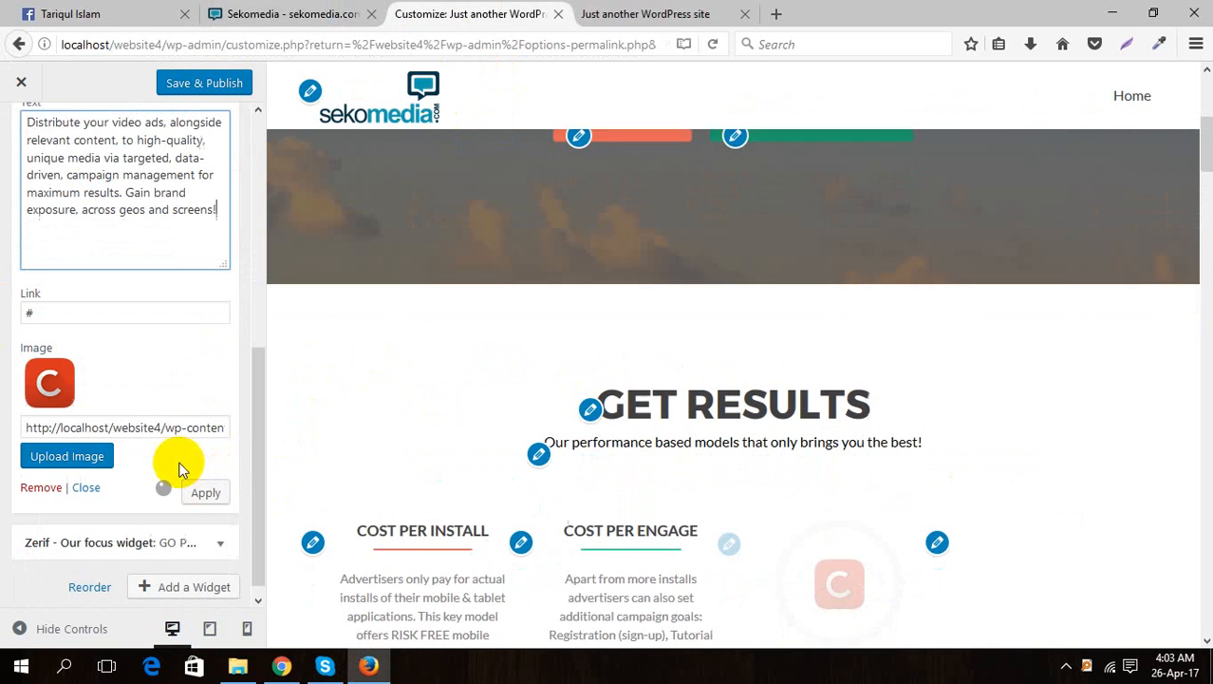
{"action": "triple_click", "coordinate": [148, 418]}
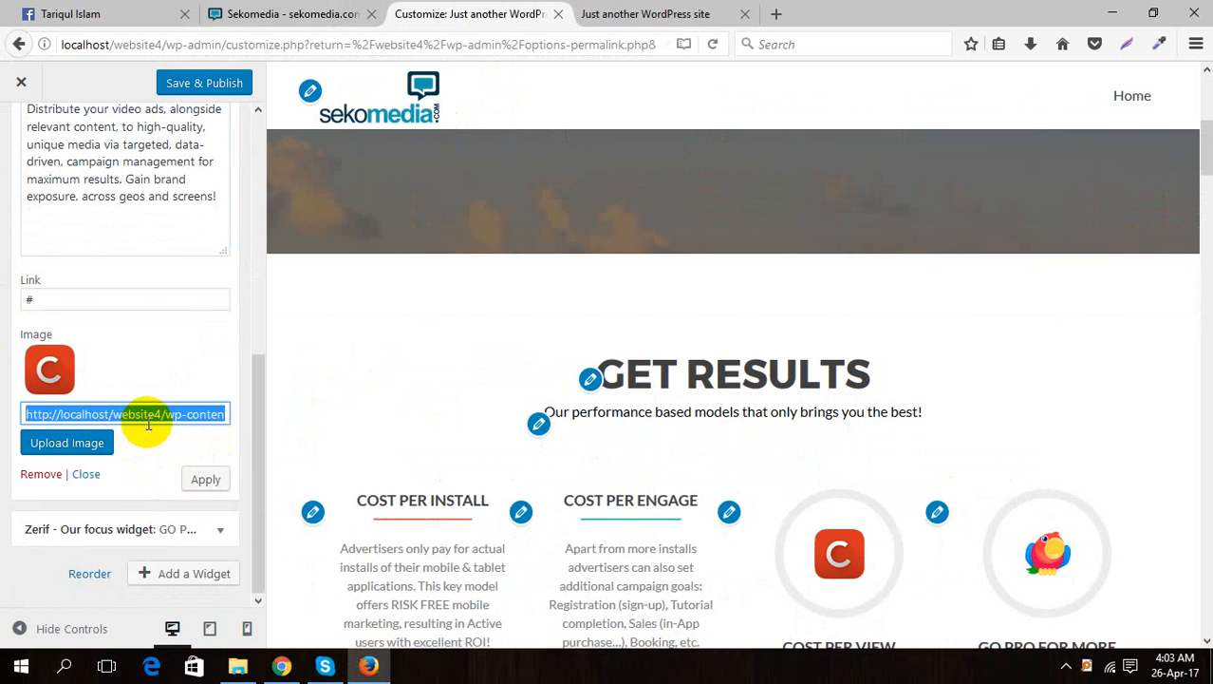
{"action": "key", "text": "ctrl+x"}
- Open the "GO PRO FOR MORE FEATURES" focus widget and clear its image URL and text
{"action": "left_click", "coordinate": [184, 529]}
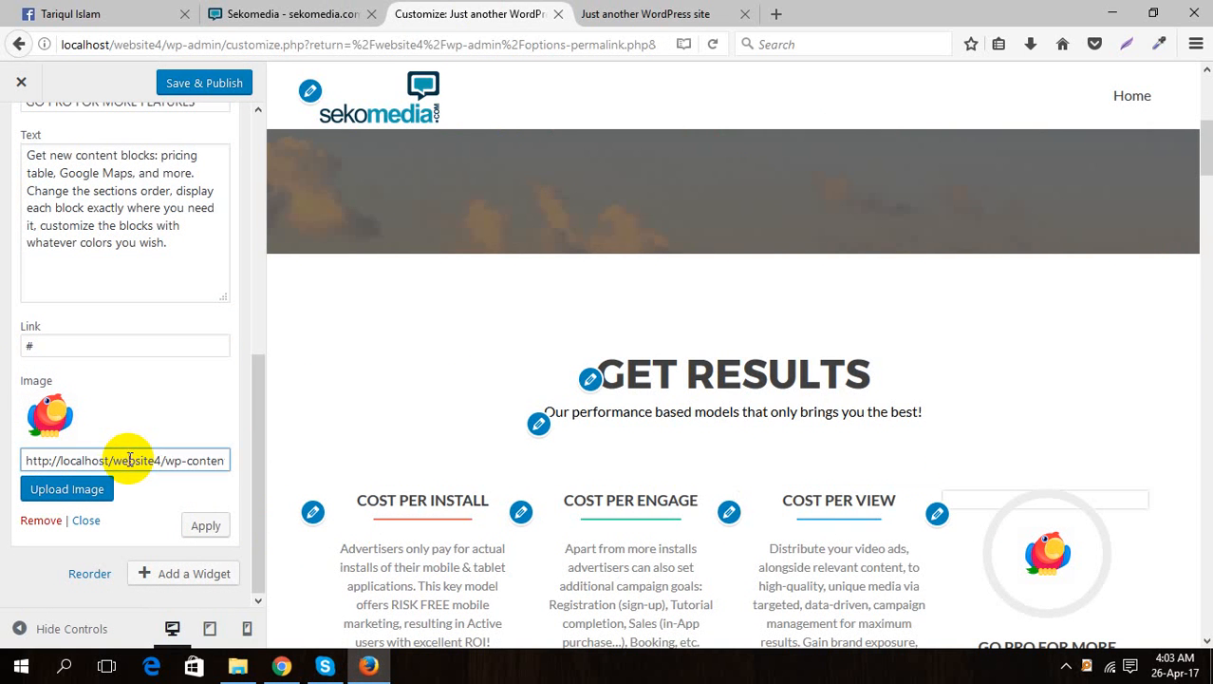
{"action": "scroll", "coordinate": [121, 466], "scroll_direction": "up", "scroll_amount": 5}
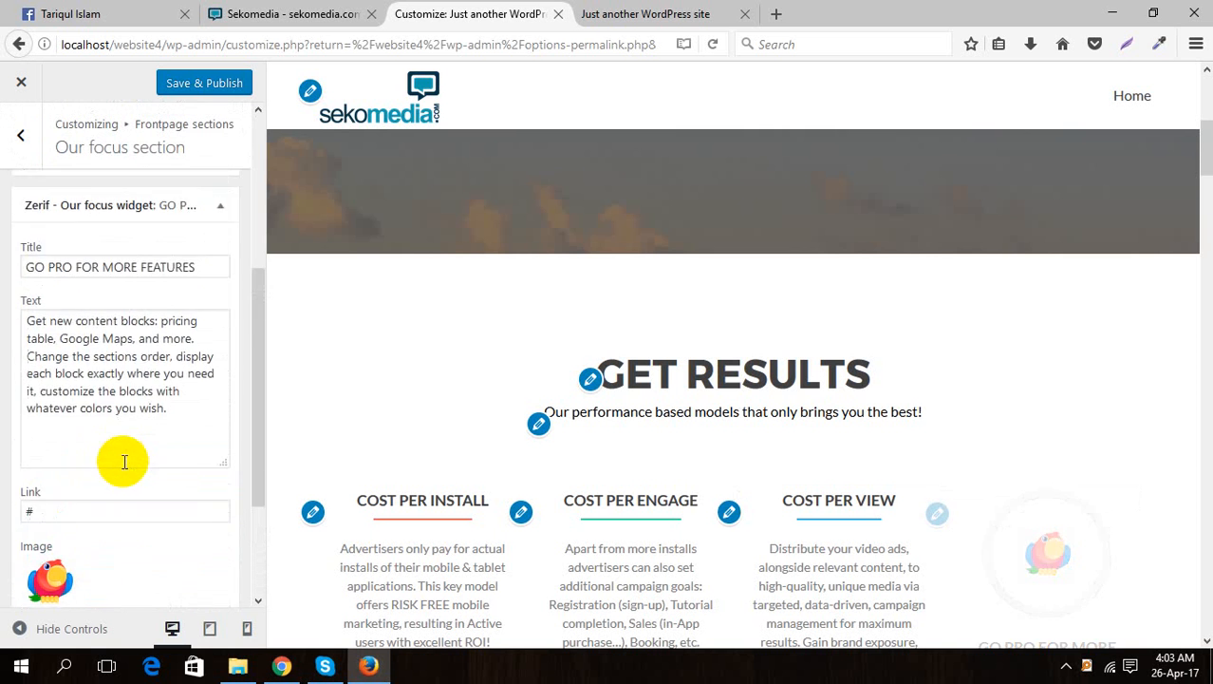
{"action": "left_click_drag", "start_coordinate": [167, 496], "coordinate": [2, 418]}
{"action": "key", "text": "BackSpace"}
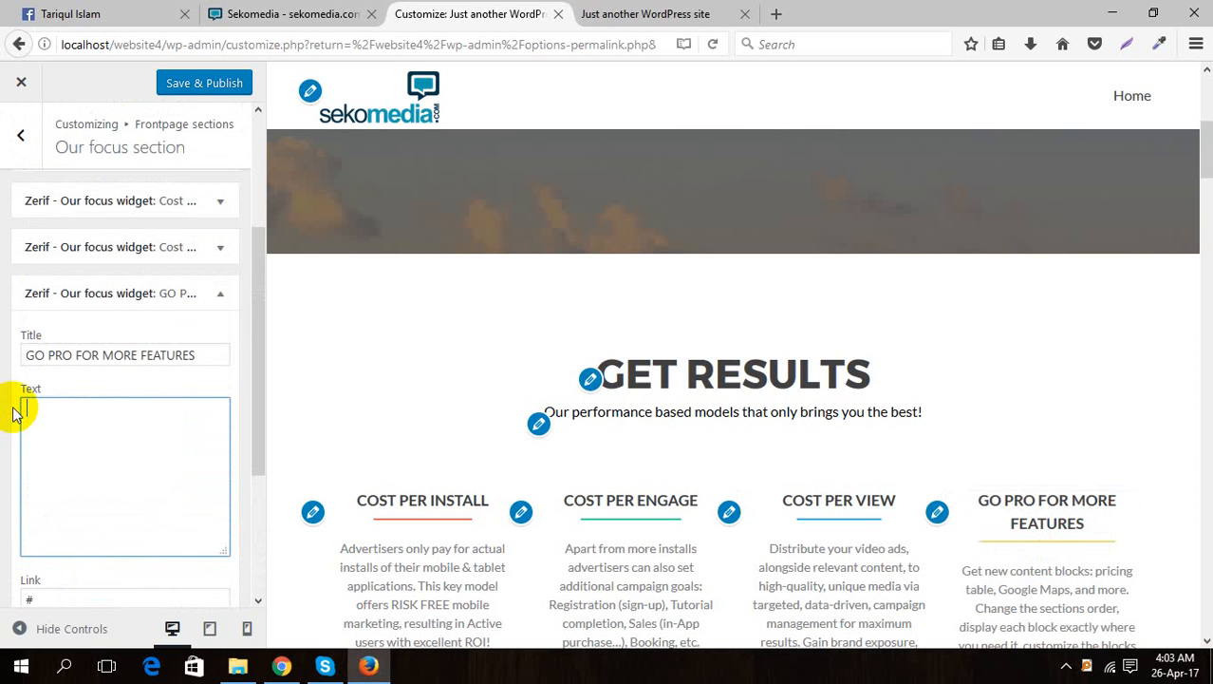
- Replace the last focus widget's title with "Cost Per Lead", copied from the fourth column heading on sekomedia.com
{"action": "left_click_drag", "start_coordinate": [197, 354], "coordinate": [2, 373]}
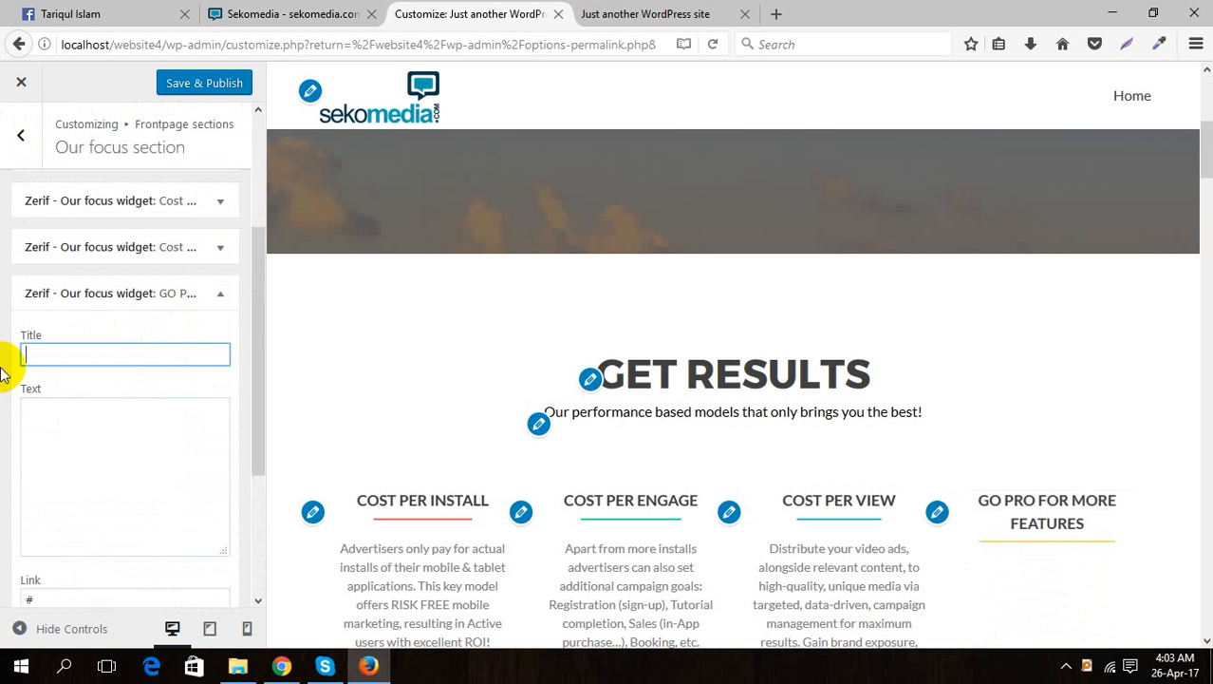
{"action": "left_click", "coordinate": [285, 13]}
{"action": "left_click", "coordinate": [940, 458]}
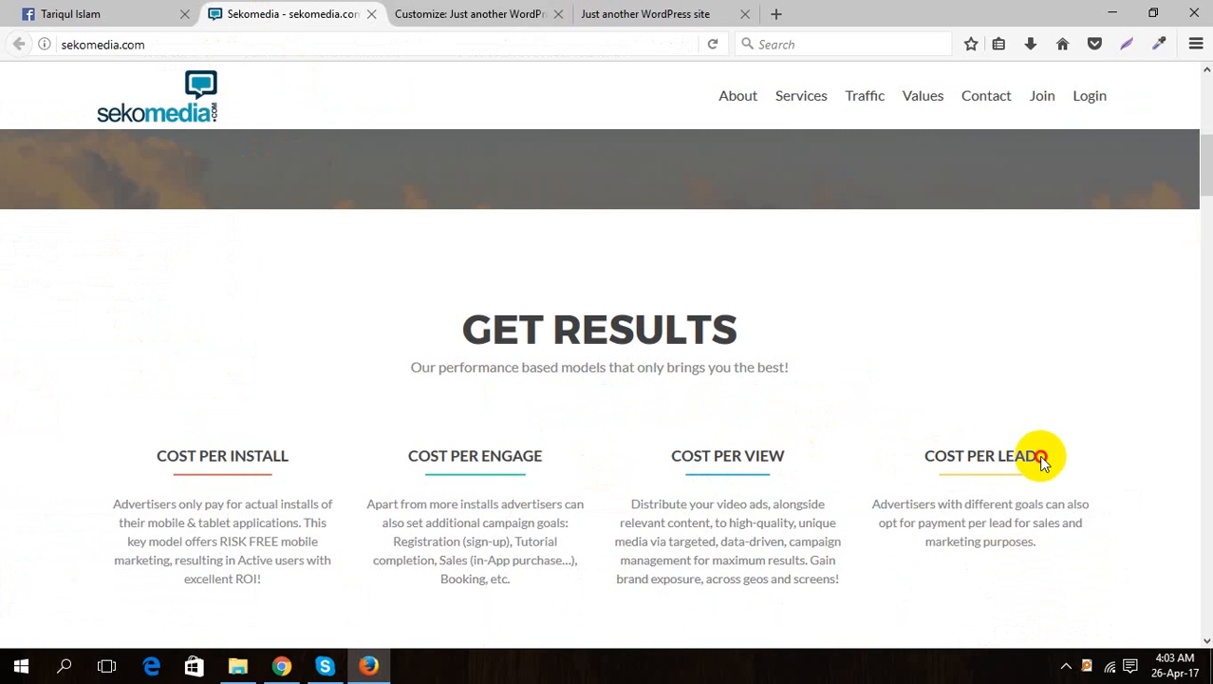
{"action": "left_click_drag", "start_coordinate": [1042, 461], "coordinate": [919, 458]}
{"action": "left_click", "coordinate": [470, 14]}
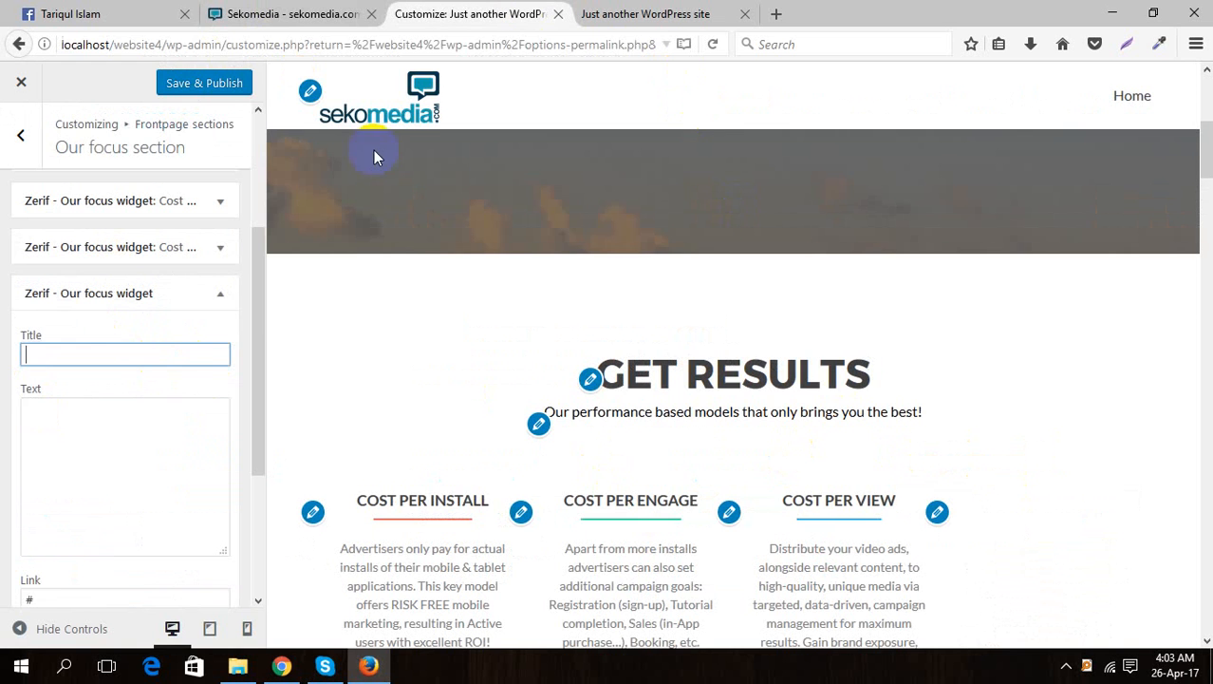
{"action": "key", "text": "ctrl+v"}
- Fill the Cost Per Lead widget's text with the paragraph copied from the COST PER LEAD column on sekomedia.com
{"action": "left_click", "coordinate": [285, 13]}
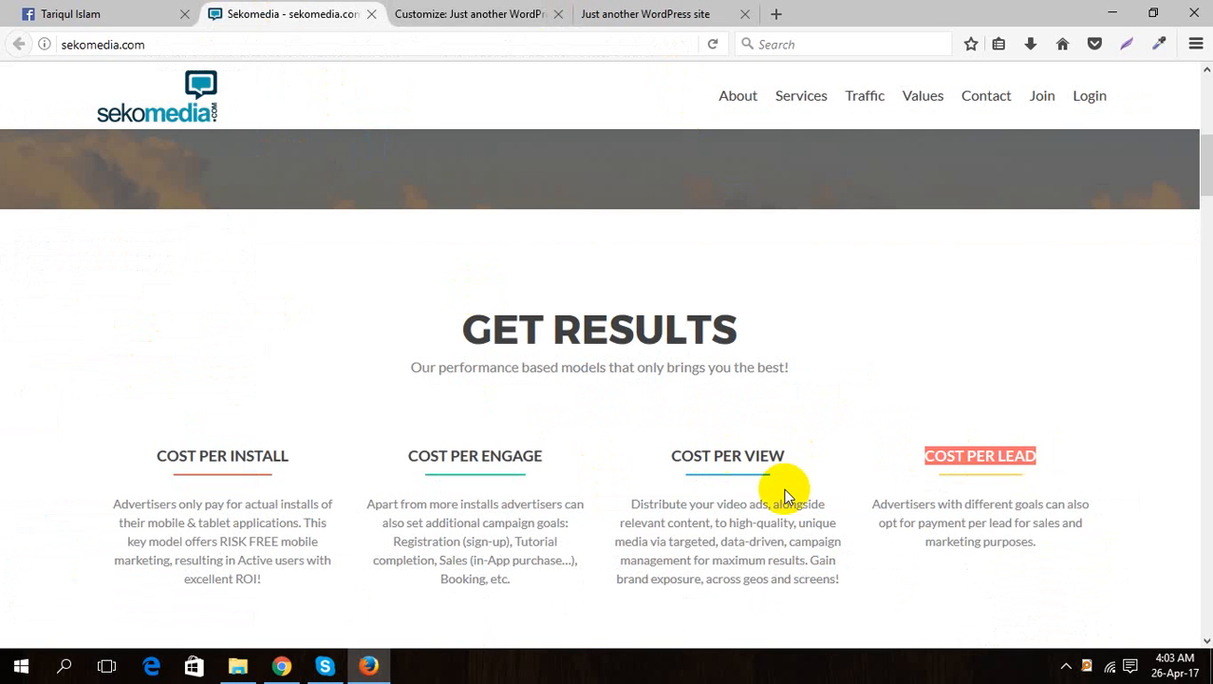
{"action": "left_click", "coordinate": [1030, 567]}
{"action": "left_click_drag", "start_coordinate": [1030, 567], "coordinate": [858, 504]}
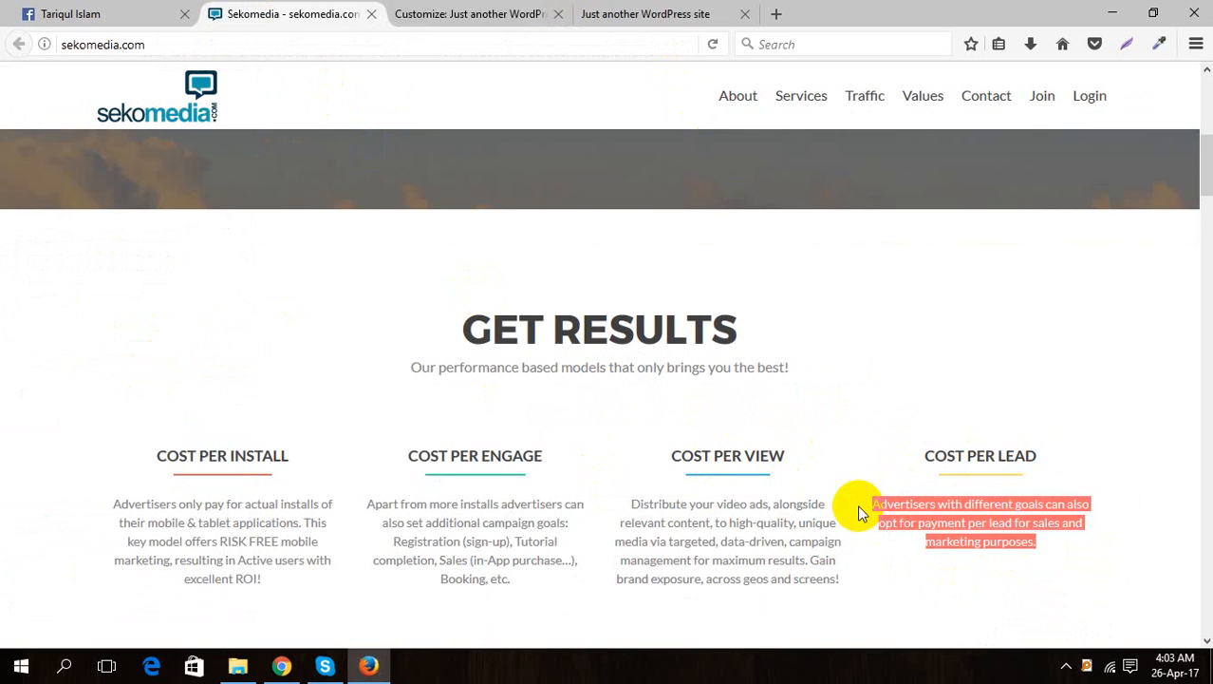
{"action": "left_click", "coordinate": [525, 9]}
{"action": "left_click", "coordinate": [76, 466]}
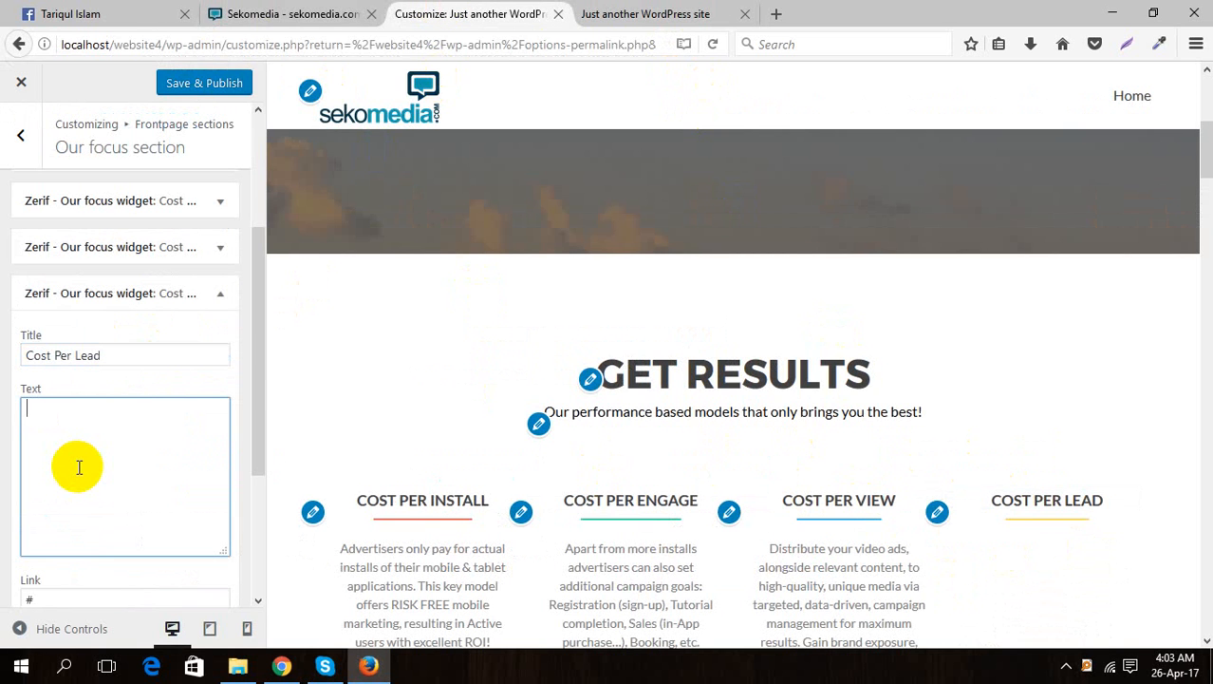
- Save and publish the customizer changes, then reload the local homepage
{"action": "left_click", "coordinate": [204, 83]}
{"action": "left_click", "coordinate": [645, 14]}
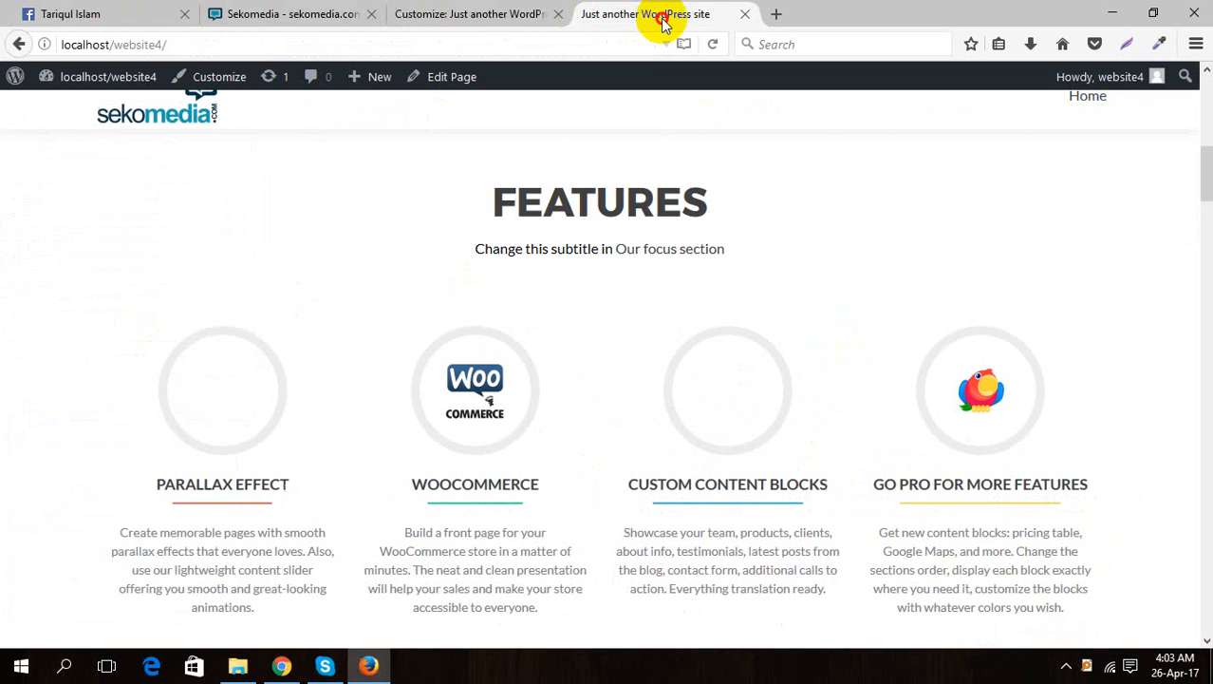
{"action": "right_click", "coordinate": [383, 221]}
{"action": "left_click", "coordinate": [484, 242]}
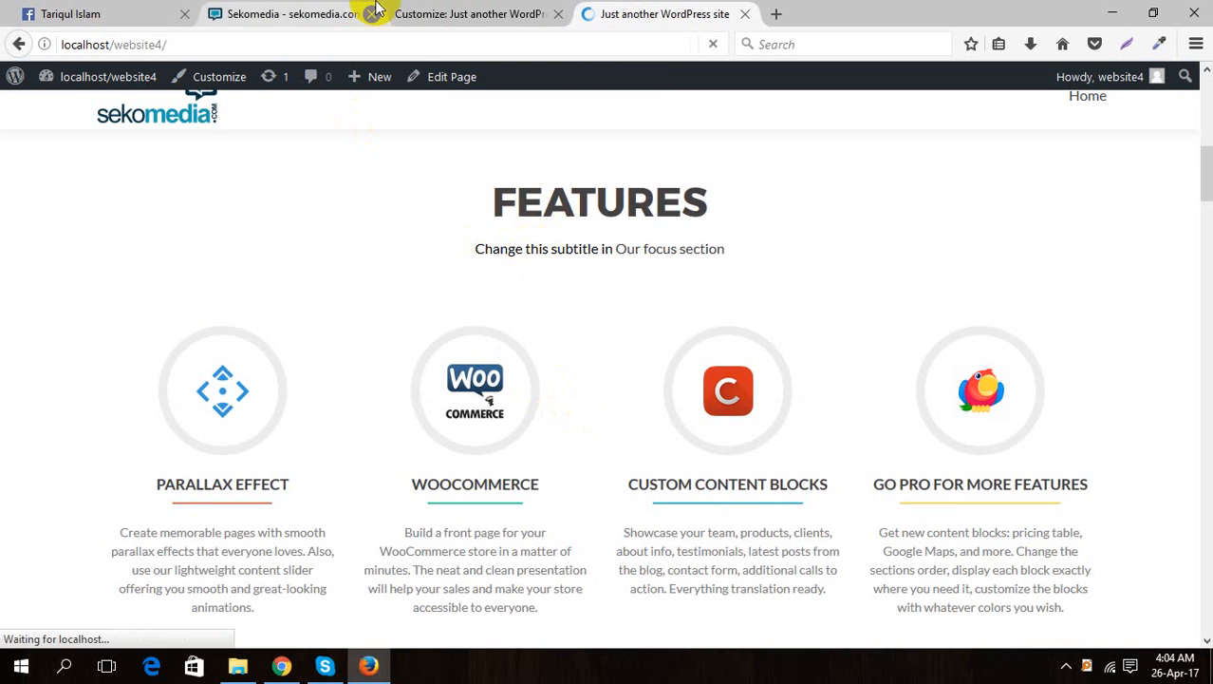
- Compare the GET RESULTS section's subtitle and four columns on the local homepage with those on sekomedia.com
{"action": "left_click", "coordinate": [332, 13]}
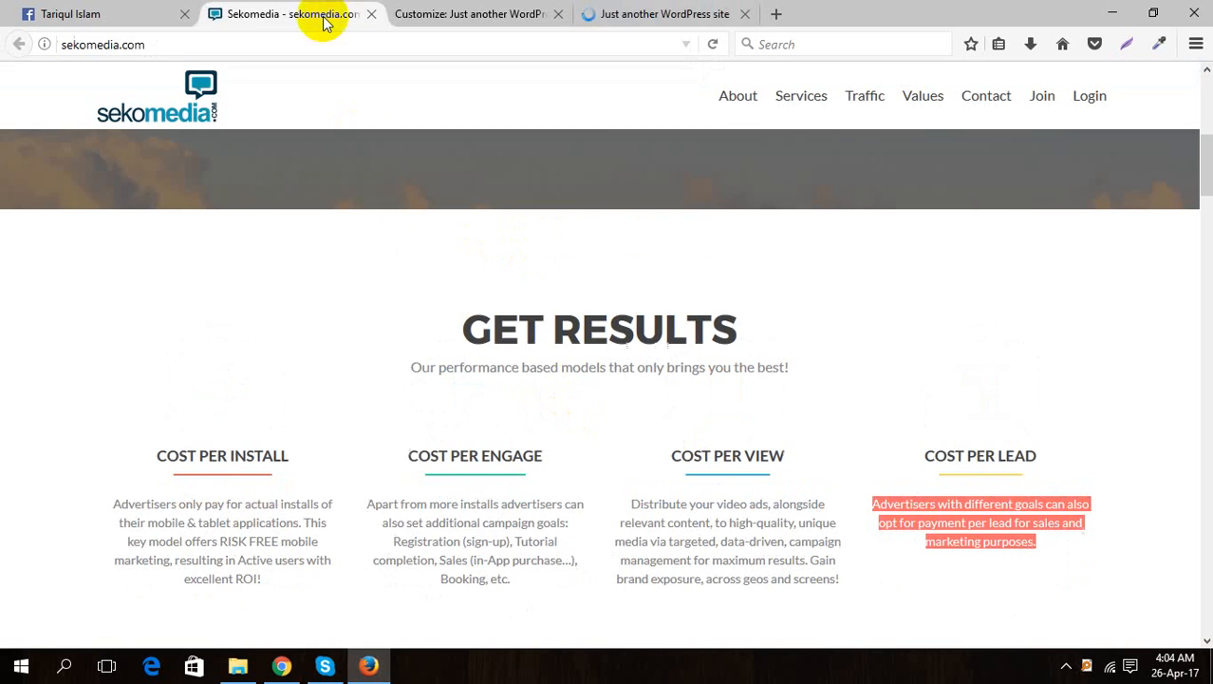
{"action": "left_click", "coordinate": [594, 13]}
{"action": "scroll", "coordinate": [675, 489], "scroll_direction": "up", "scroll_amount": 3}
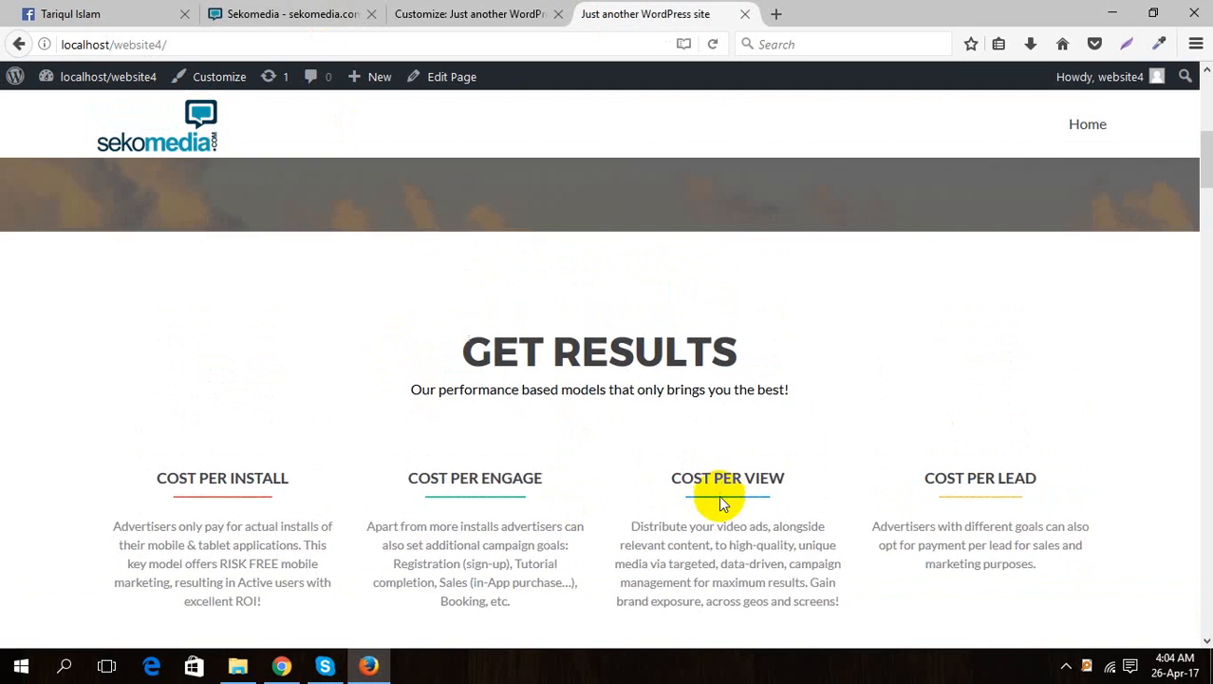
{"action": "scroll", "coordinate": [717, 496], "scroll_direction": "down", "scroll_amount": 3}
{"action": "scroll", "coordinate": [645, 651], "scroll_direction": "down", "scroll_amount": 1}
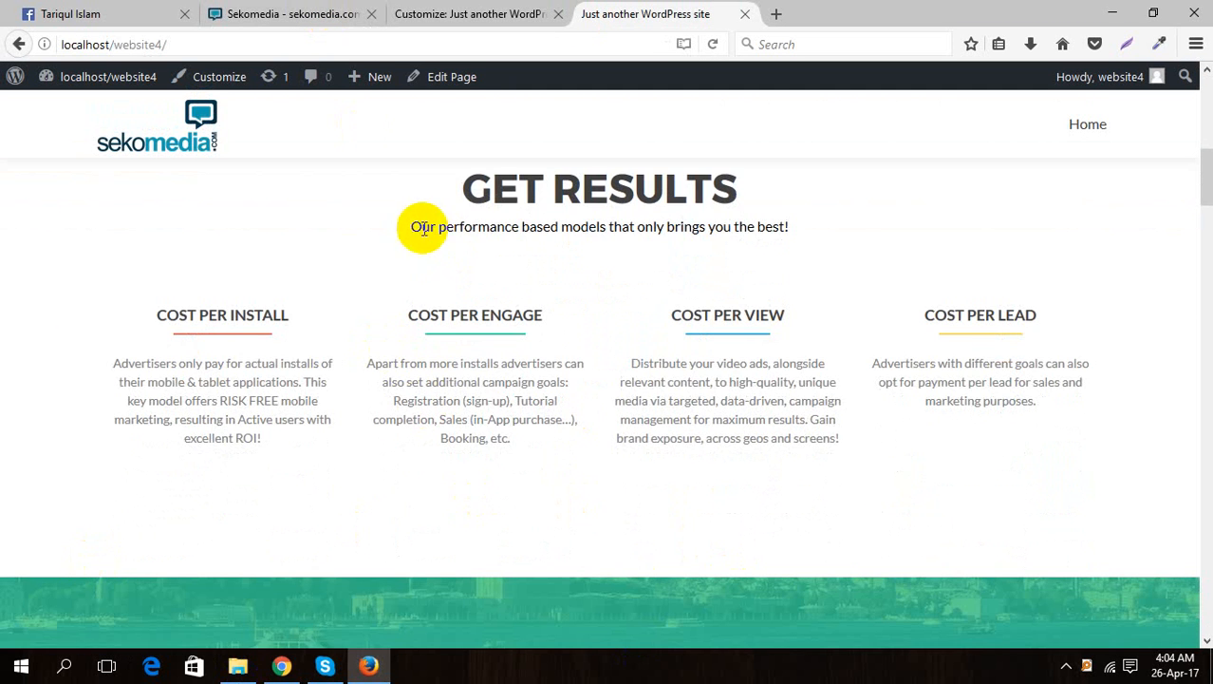
{"action": "left_click_drag", "start_coordinate": [402, 231], "coordinate": [736, 228]}
{"action": "left_click", "coordinate": [880, 238]}
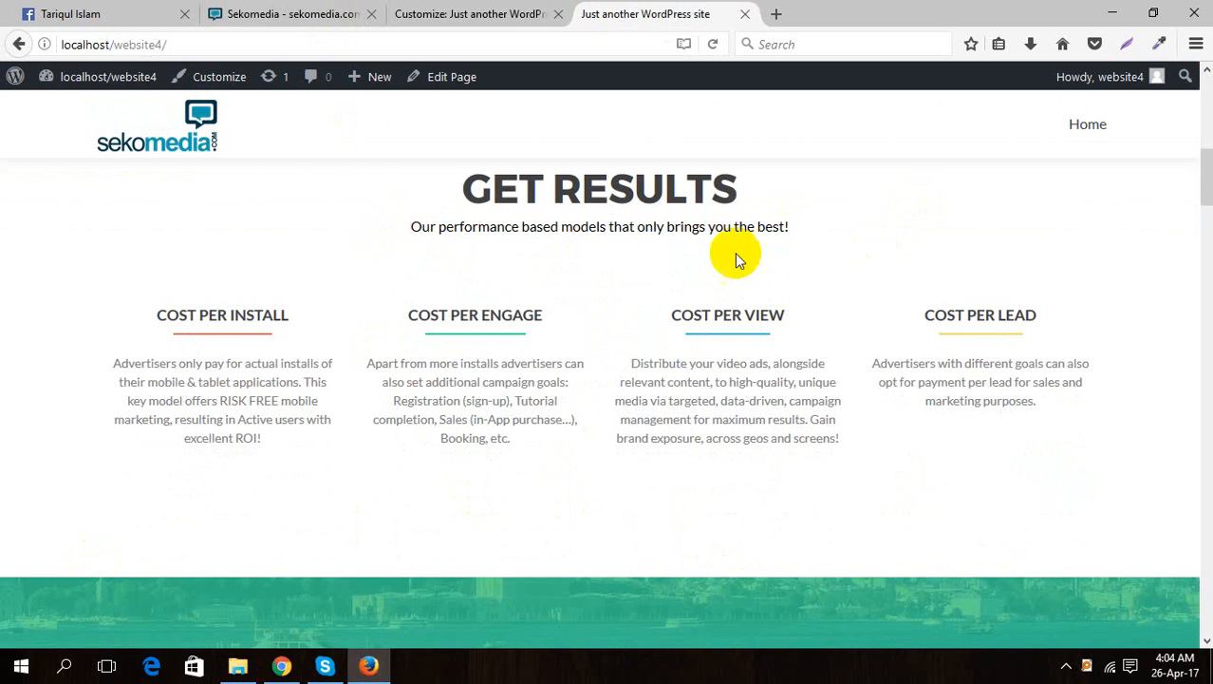
- Check the GET RESULTS subtitle on sekomedia.com against the one on the local homepage
{"action": "left_click", "coordinate": [297, 9]}
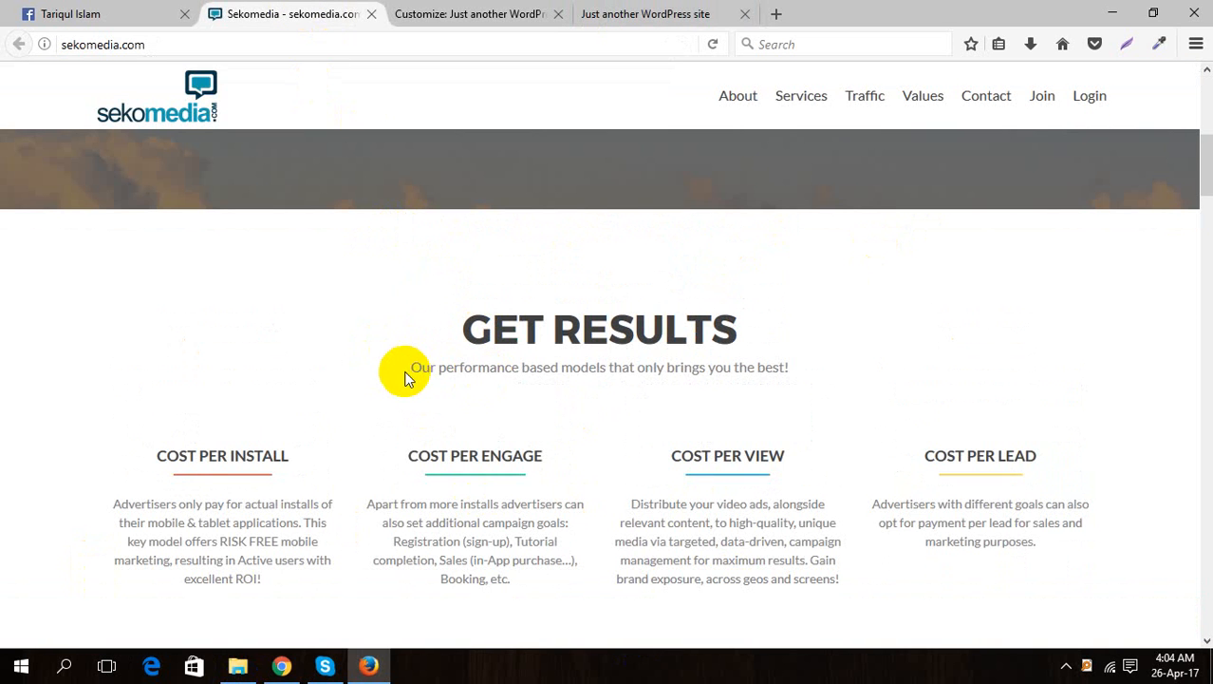
{"action": "left_click_drag", "start_coordinate": [400, 372], "coordinate": [801, 406]}
{"action": "left_click", "coordinate": [802, 406]}
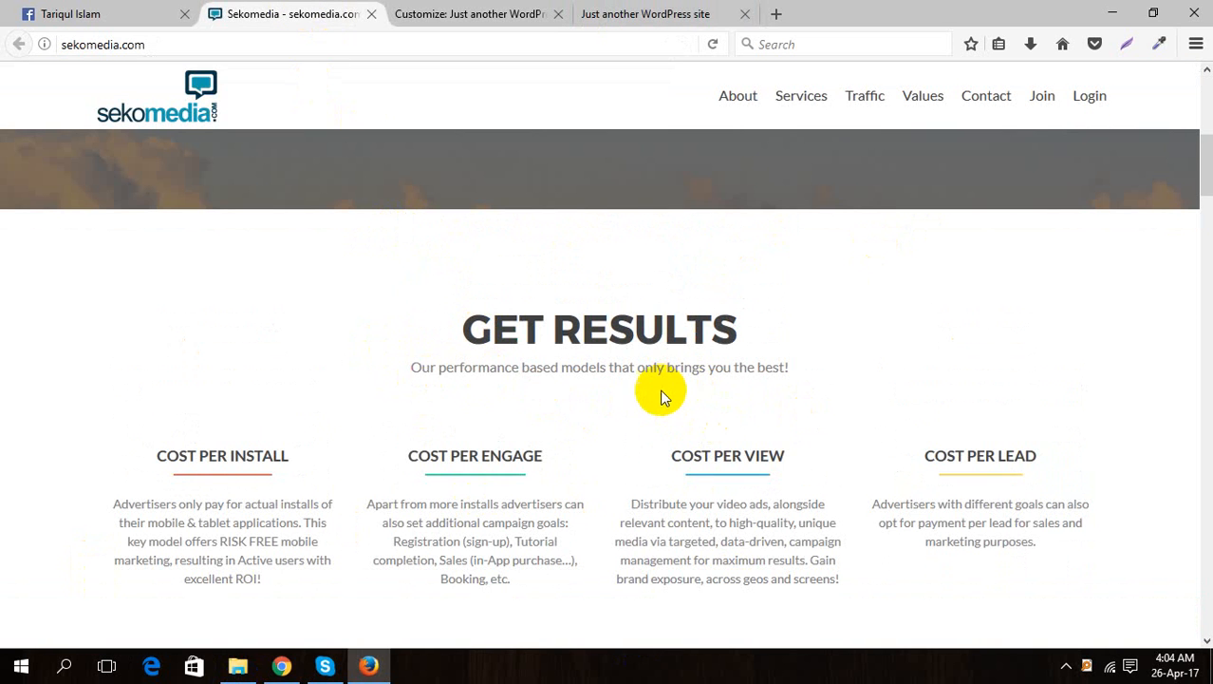
{"action": "left_click", "coordinate": [600, 12]}
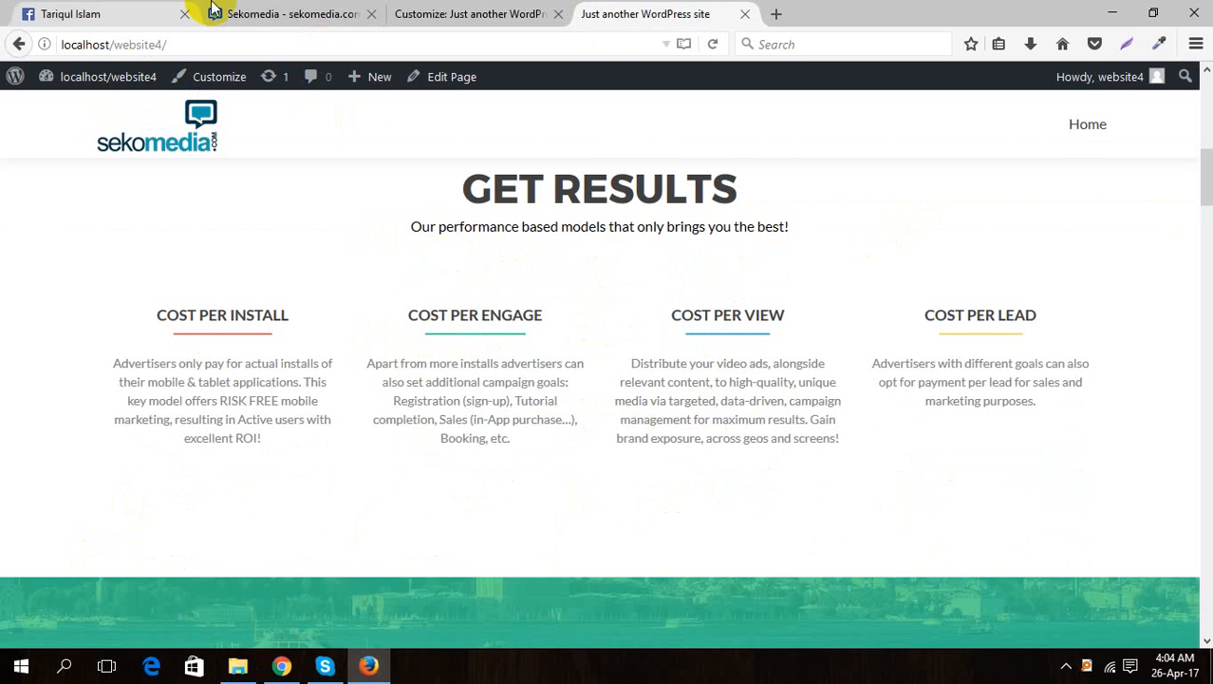
- Compare the ABOUT US section on sekomedia.com with the About section and its skill circles on the local homepage
{"action": "left_click", "coordinate": [295, 15]}
{"action": "scroll", "coordinate": [364, 466], "scroll_direction": "down", "scroll_amount": 10}
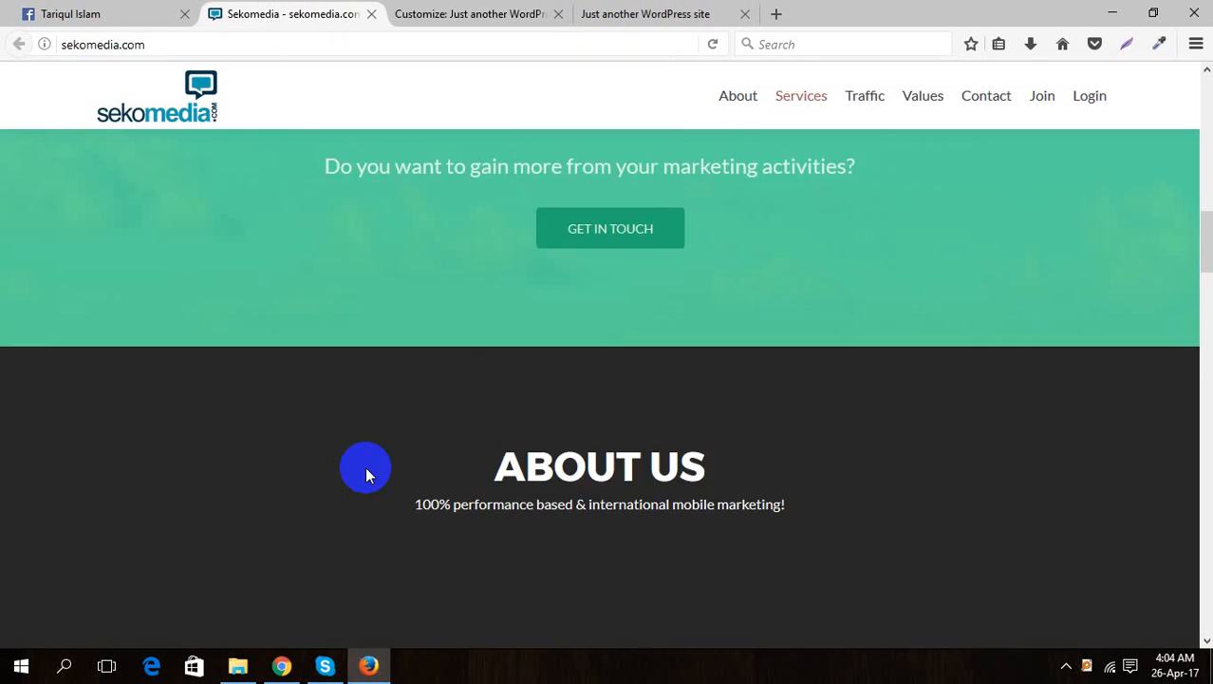
{"action": "scroll", "coordinate": [568, 462], "scroll_direction": "down", "scroll_amount": 2}
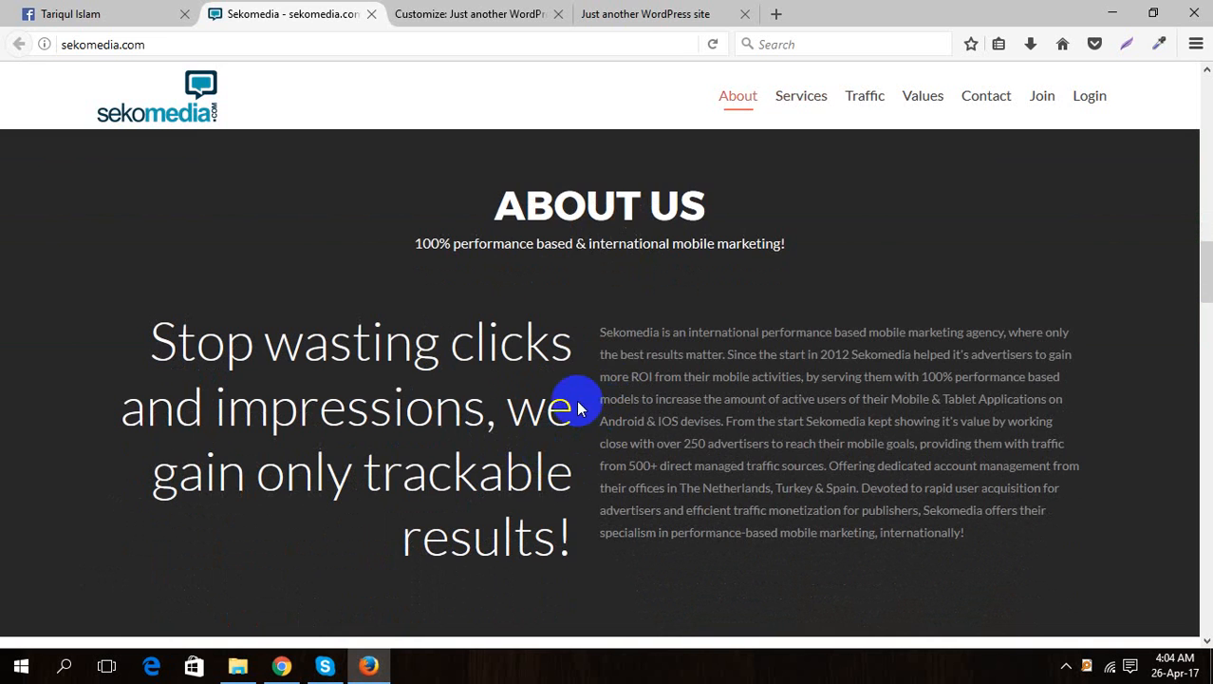
{"action": "left_click", "coordinate": [664, 14]}
{"action": "scroll", "coordinate": [685, 446], "scroll_direction": "down", "scroll_amount": 10}
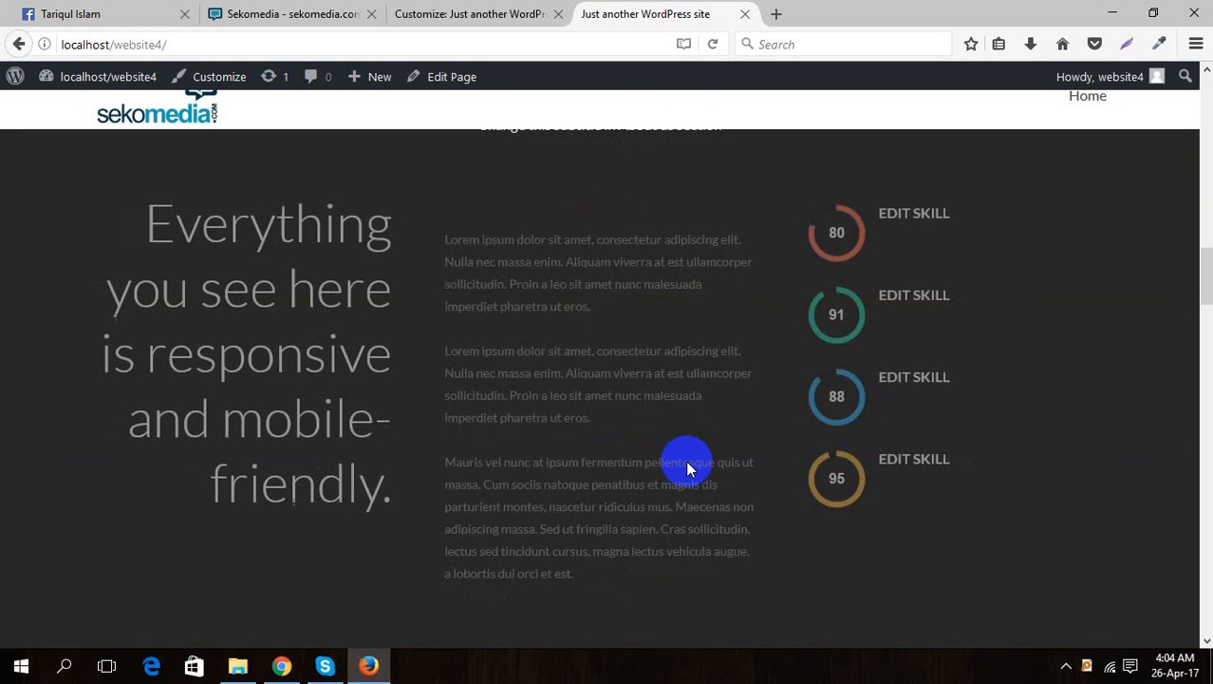
{"action": "left_click", "coordinate": [426, 13]}
{"action": "left_click", "coordinate": [582, 13]}
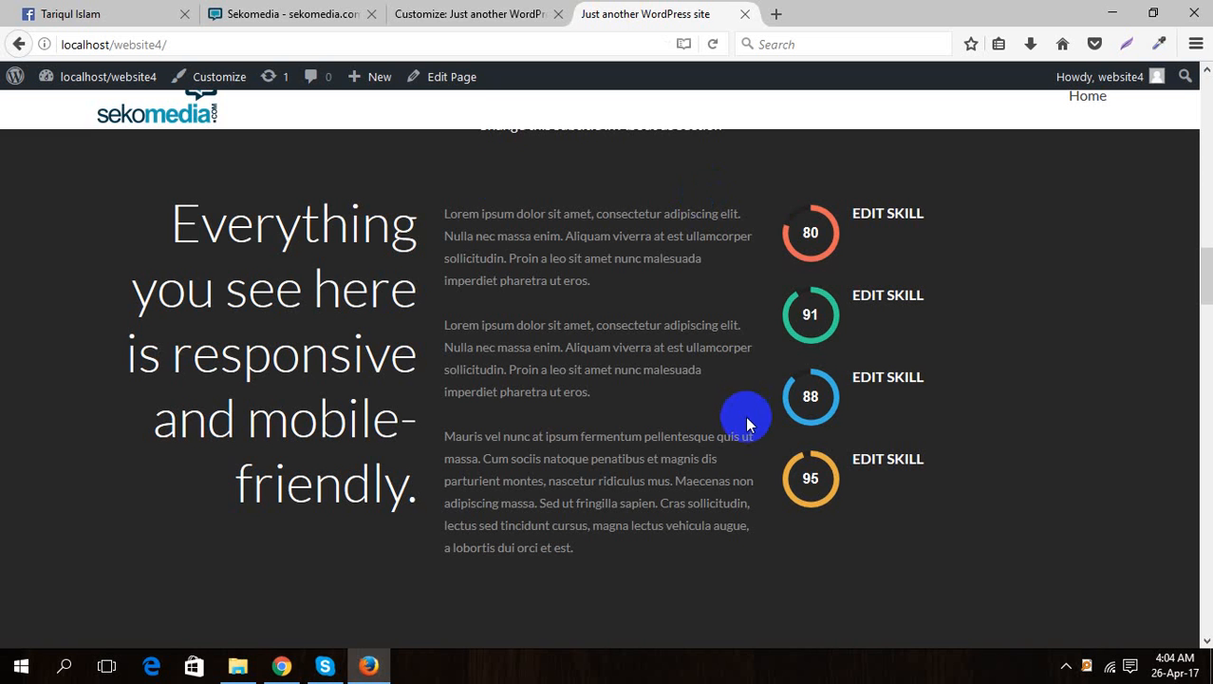
{"action": "left_click", "coordinate": [454, 11]}
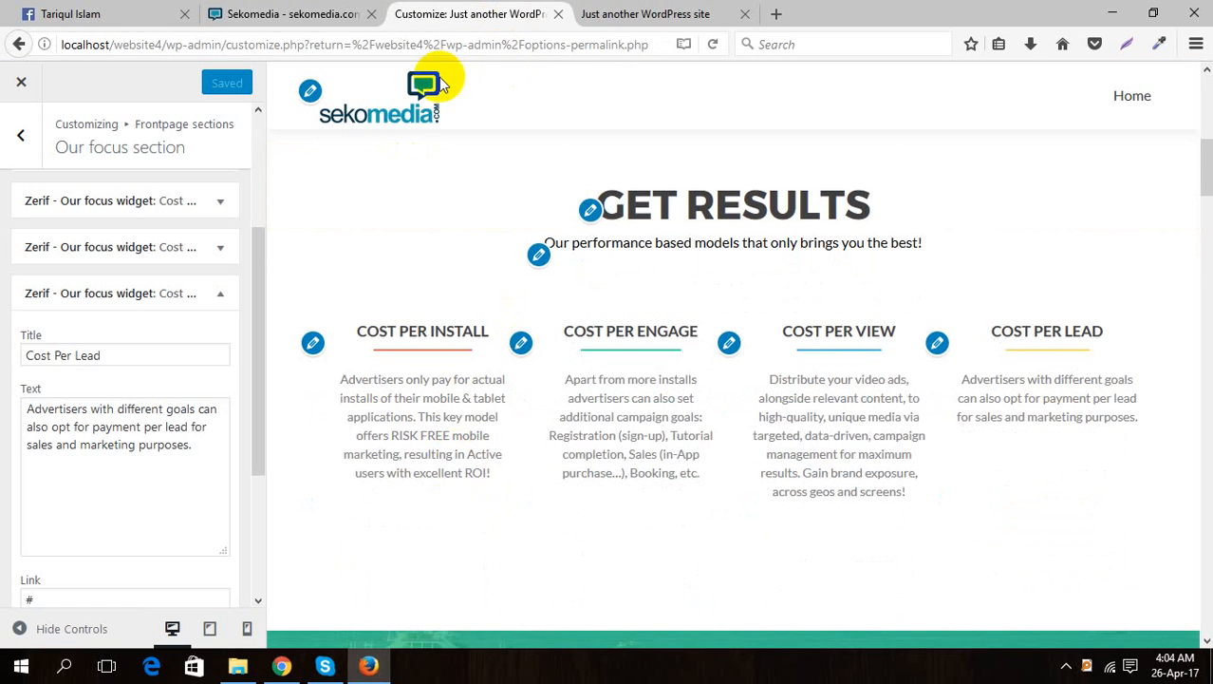
{"action": "left_click", "coordinate": [655, 16]}
{"action": "left_click", "coordinate": [285, 13]}
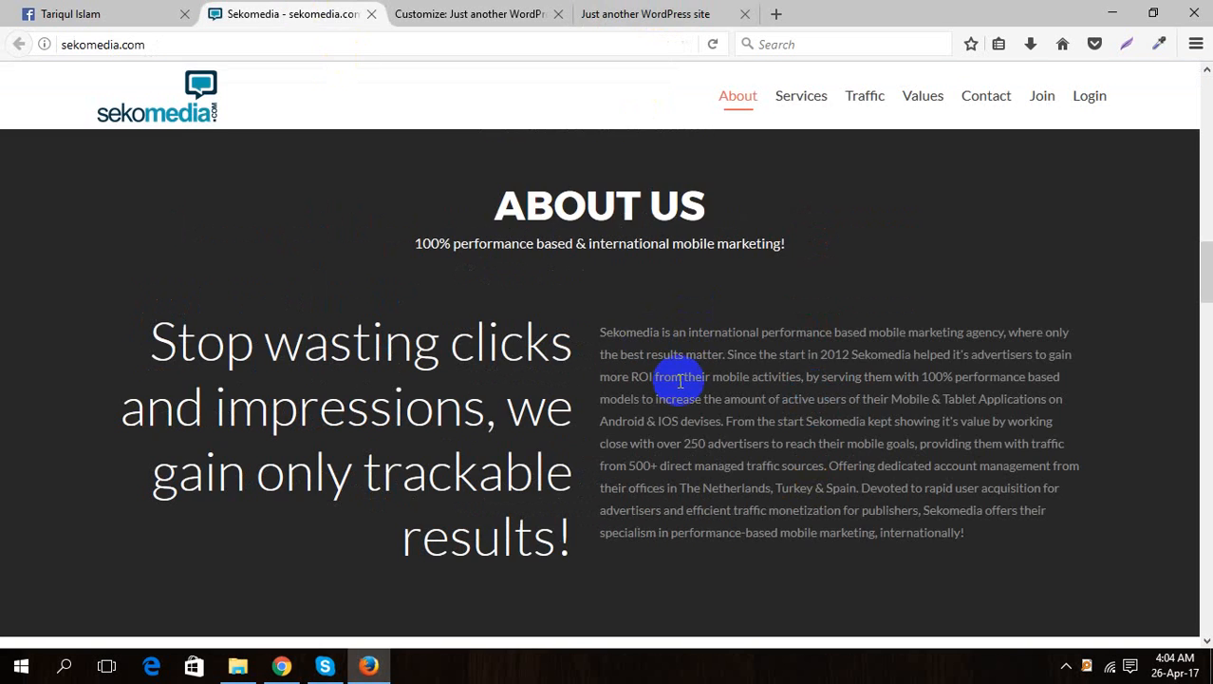
- In the customizer's About us section, clear the title and percentage of Feature no#1
{"action": "left_click", "coordinate": [456, 13]}
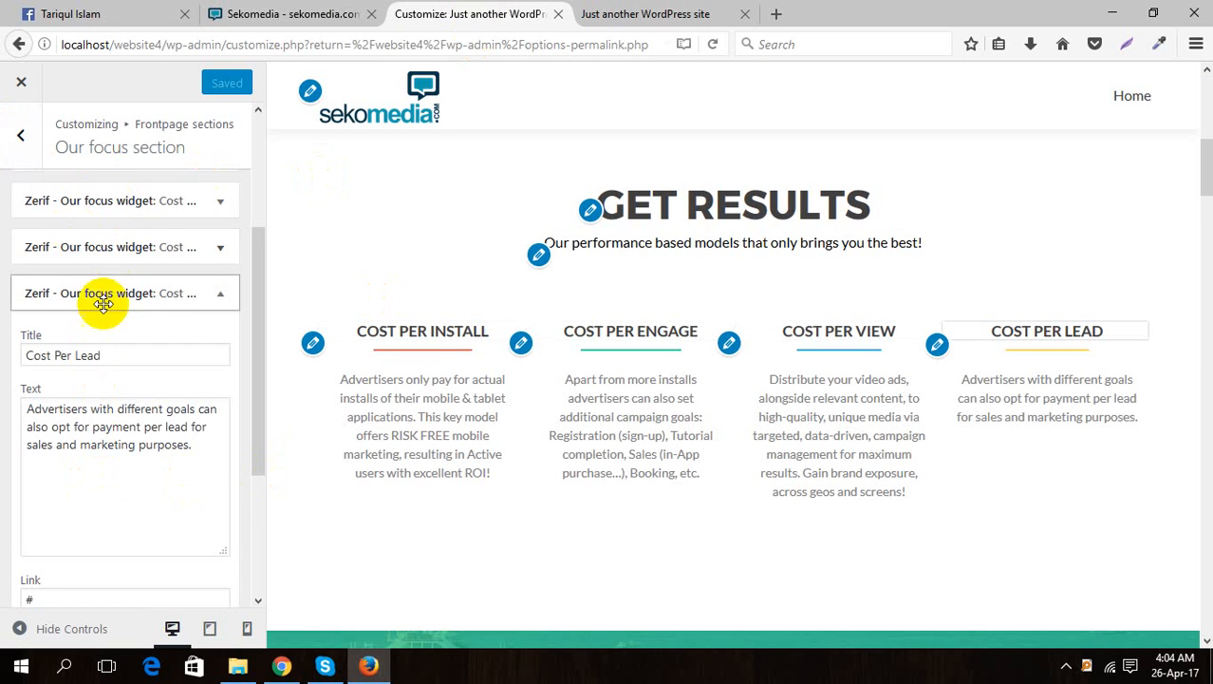
{"action": "left_click", "coordinate": [51, 152]}
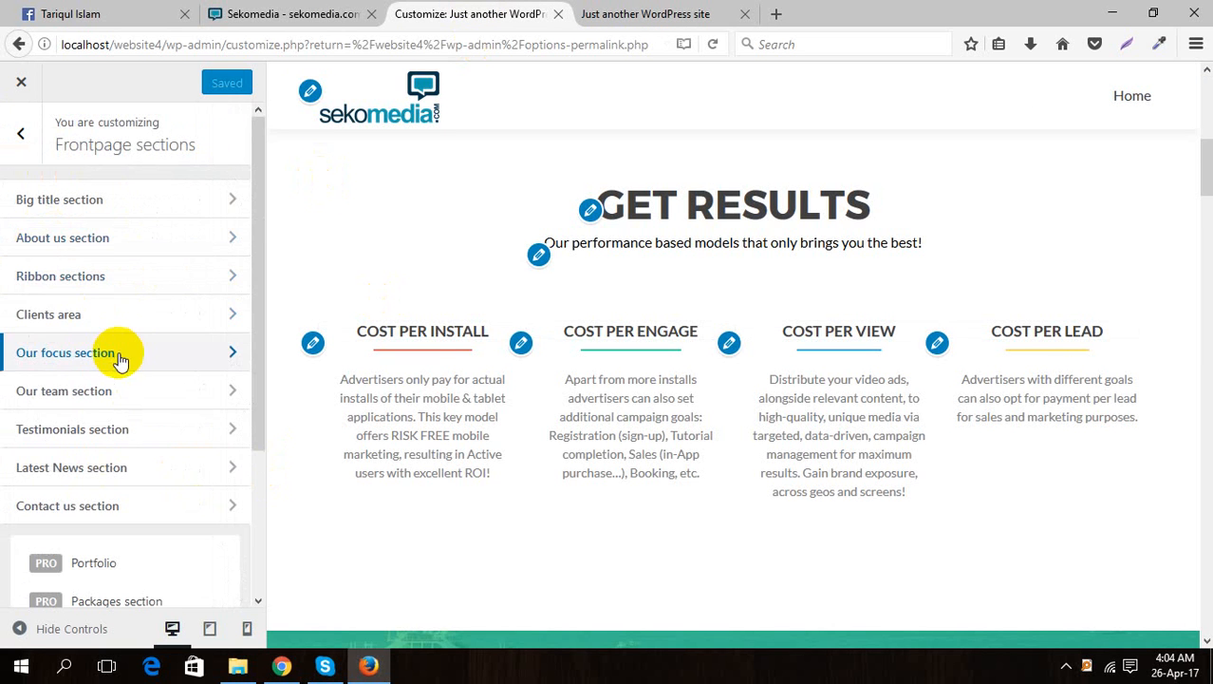
{"action": "left_click", "coordinate": [129, 232]}
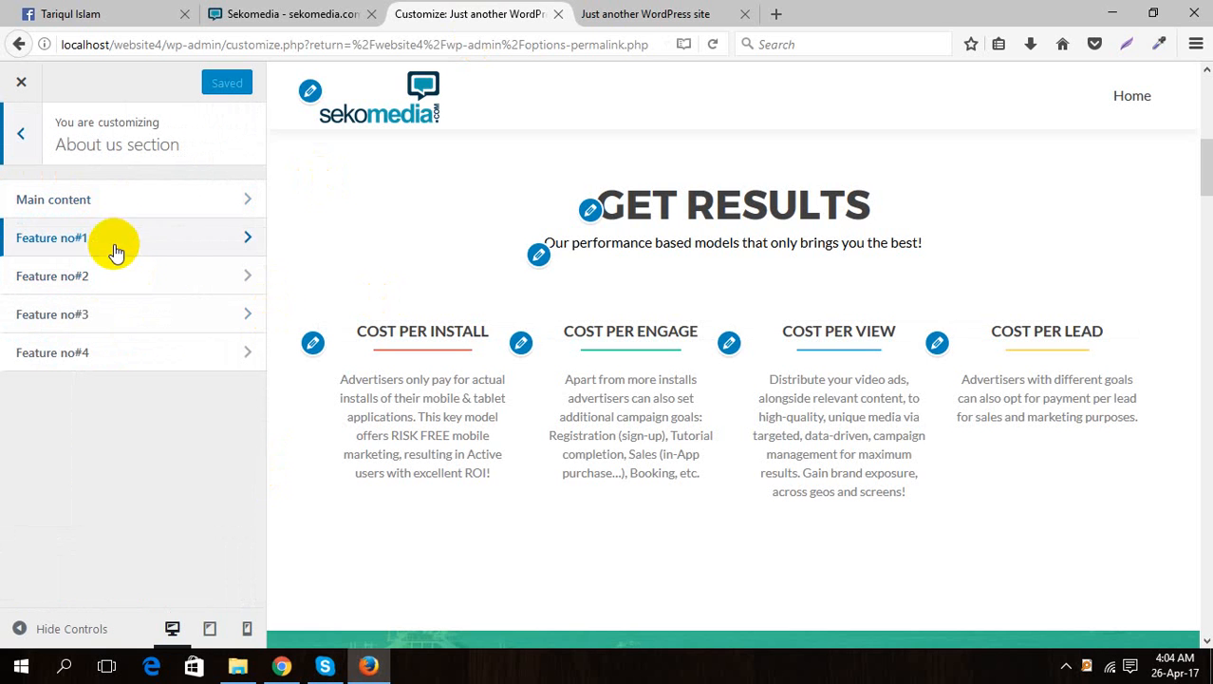
{"action": "scroll", "coordinate": [888, 461], "scroll_direction": "down", "scroll_amount": 5}
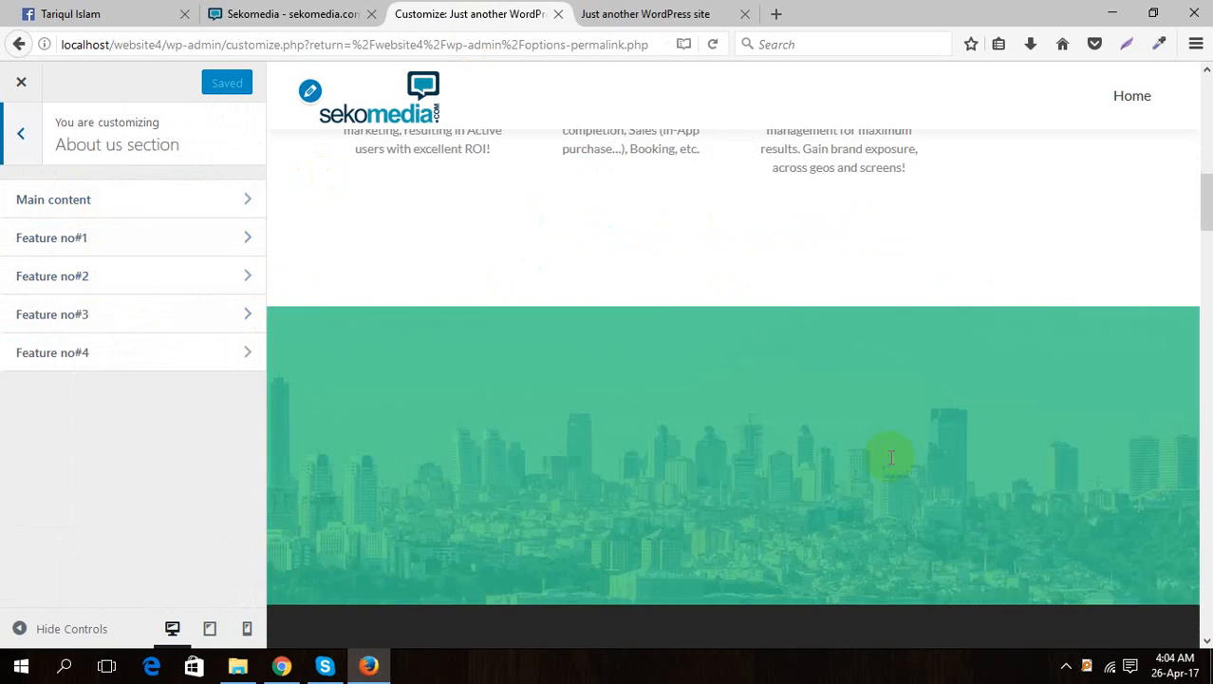
{"action": "scroll", "coordinate": [889, 456], "scroll_direction": "down", "scroll_amount": 3}
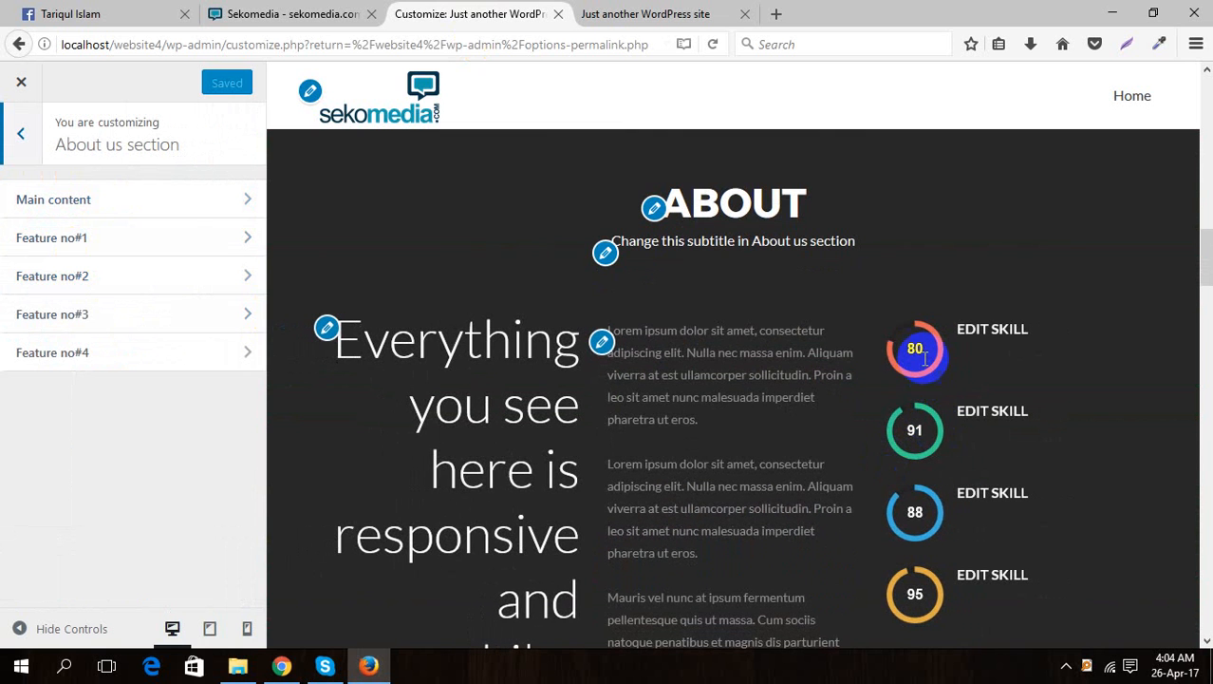
{"action": "left_click", "coordinate": [178, 245]}
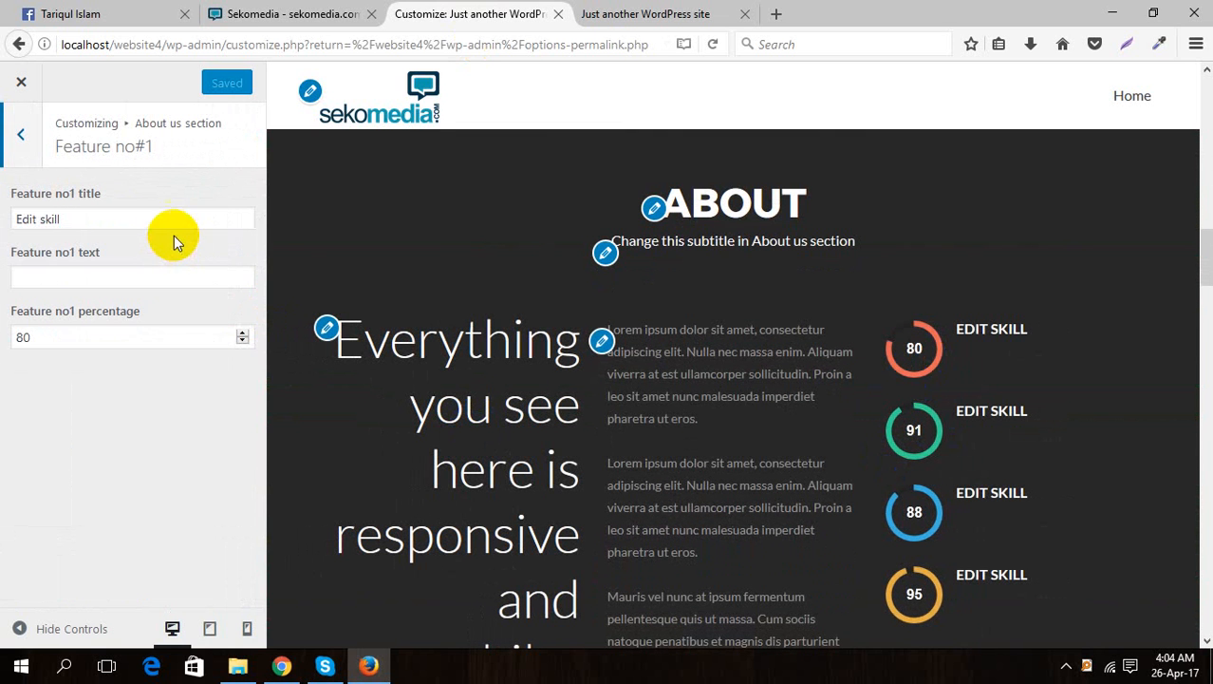
{"action": "left_click", "coordinate": [36, 220]}
{"action": "key", "text": "BackSpace"}
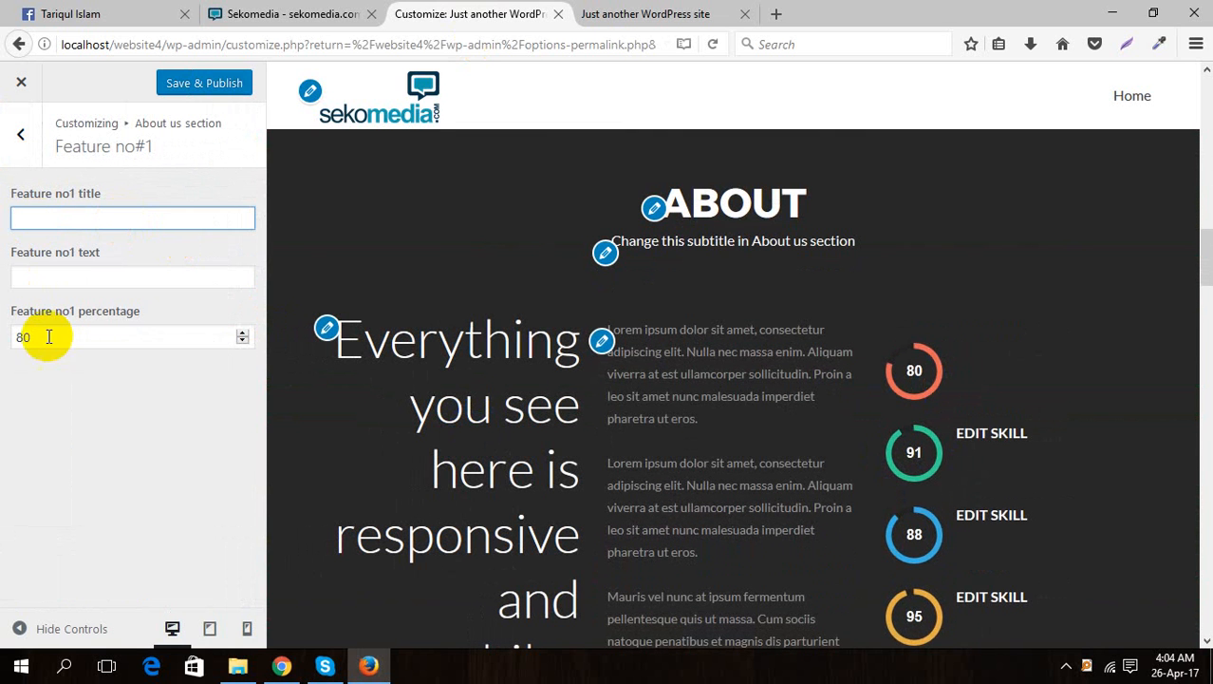
{"action": "left_click_drag", "start_coordinate": [59, 342], "coordinate": [4, 336]}
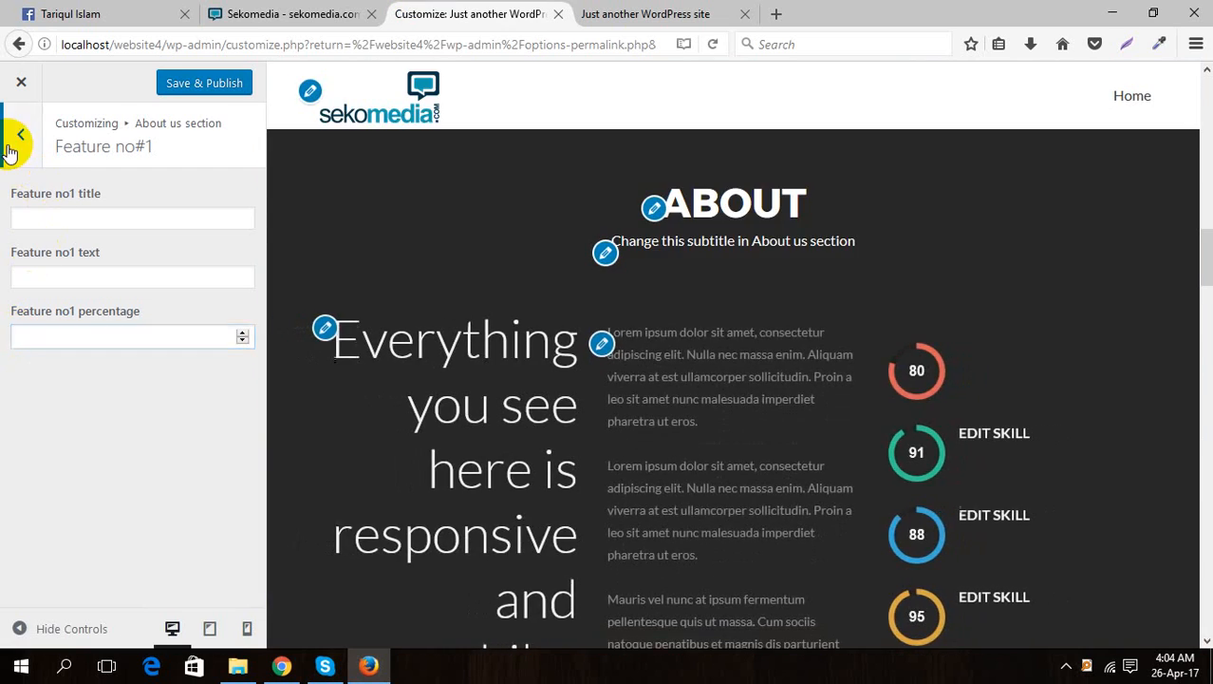
{"action": "left_click", "coordinate": [19, 135]}
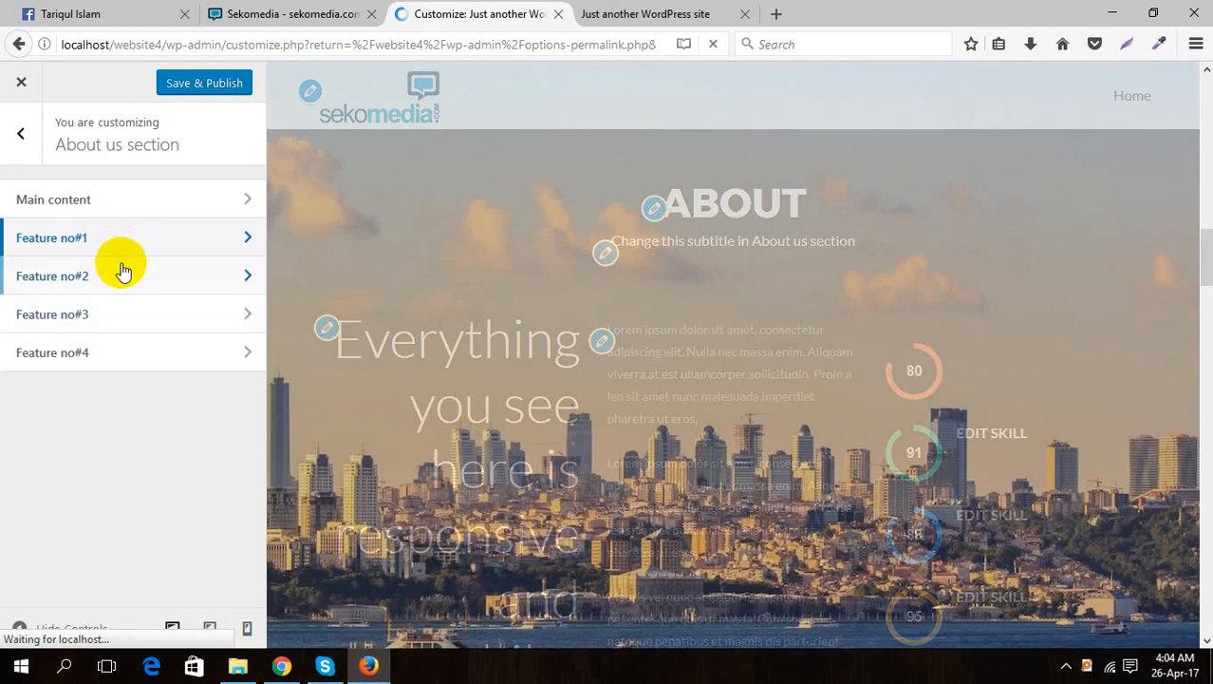
- Clear the title and percentage of Feature no#2 in the About us section
{"action": "left_click", "coordinate": [123, 271]}
{"action": "left_click_drag", "start_coordinate": [128, 216], "coordinate": [8, 216]}
{"action": "key", "text": "BackSpace"}
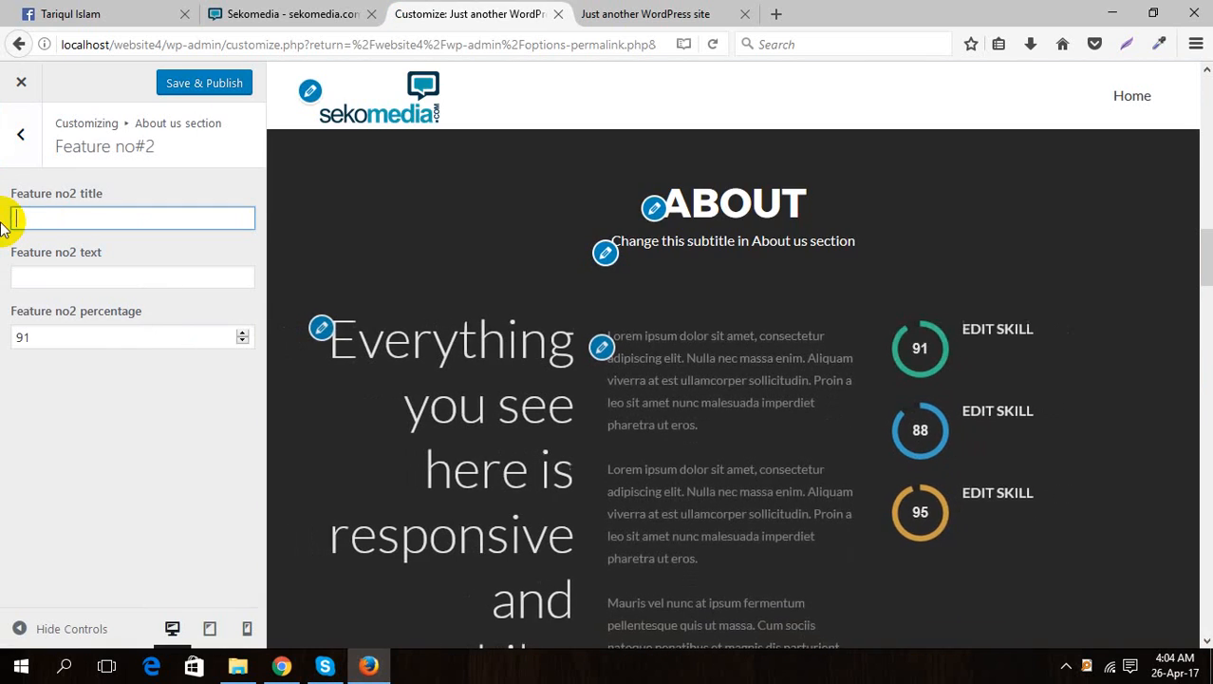
{"action": "left_click_drag", "start_coordinate": [35, 330], "coordinate": [3, 351]}
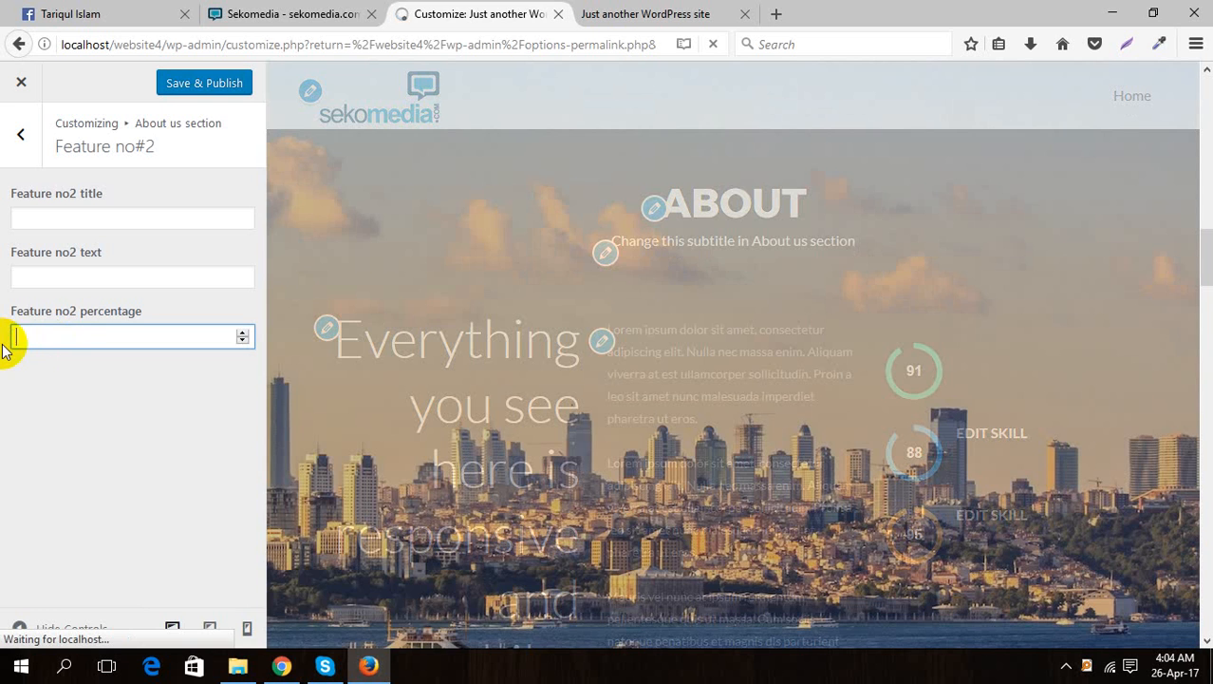
{"action": "left_click", "coordinate": [15, 133]}
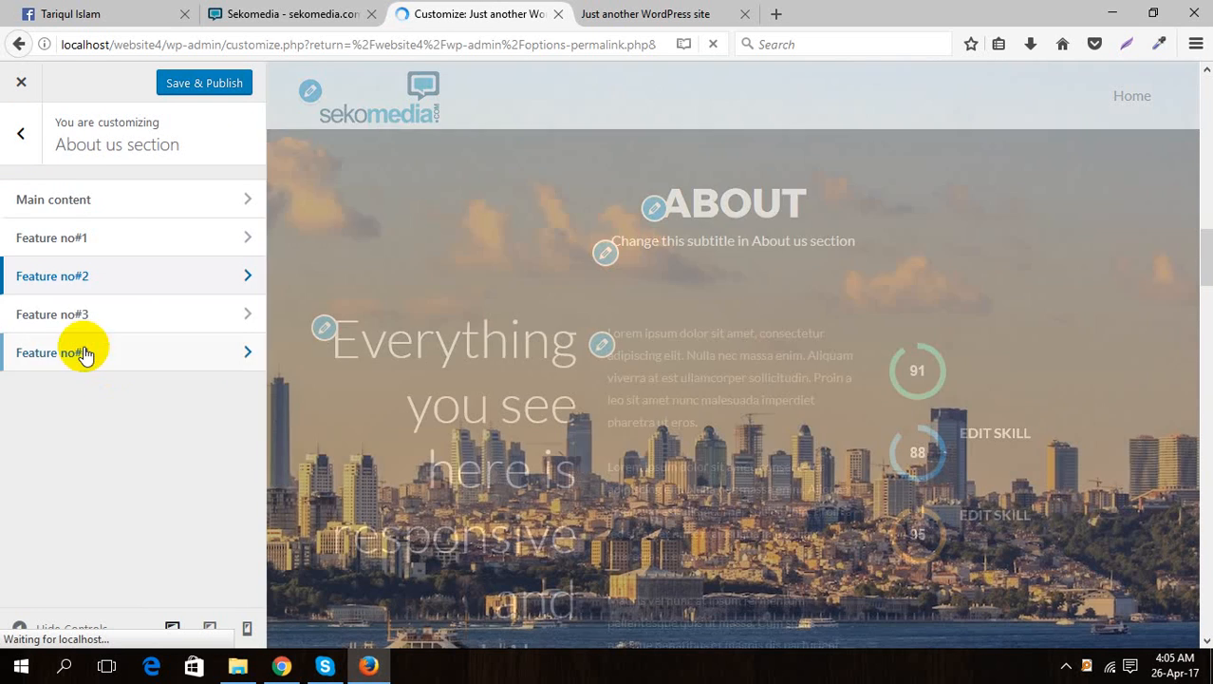
- Clear the title and percentage of Feature no#3 in the About us section
{"action": "left_click", "coordinate": [111, 316]}
{"action": "left_click_drag", "start_coordinate": [114, 220], "coordinate": [9, 219]}
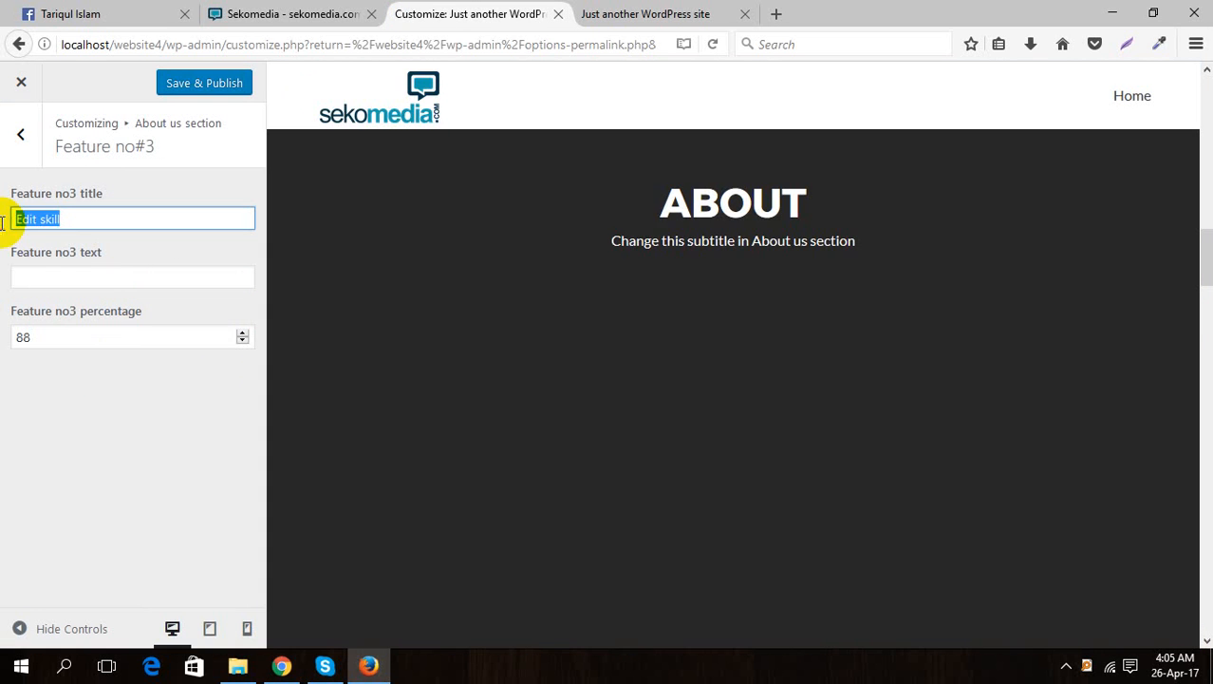
{"action": "key", "text": "BackSpace"}
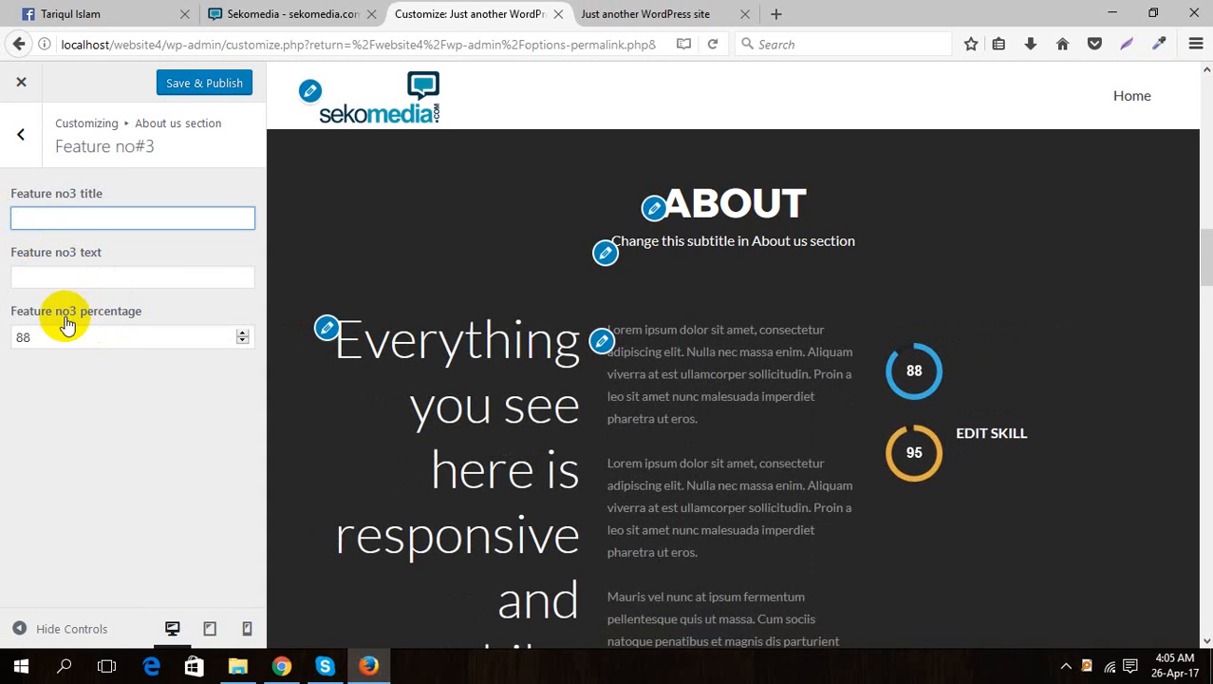
{"action": "left_click", "coordinate": [72, 338]}
{"action": "left_click", "coordinate": [20, 134]}
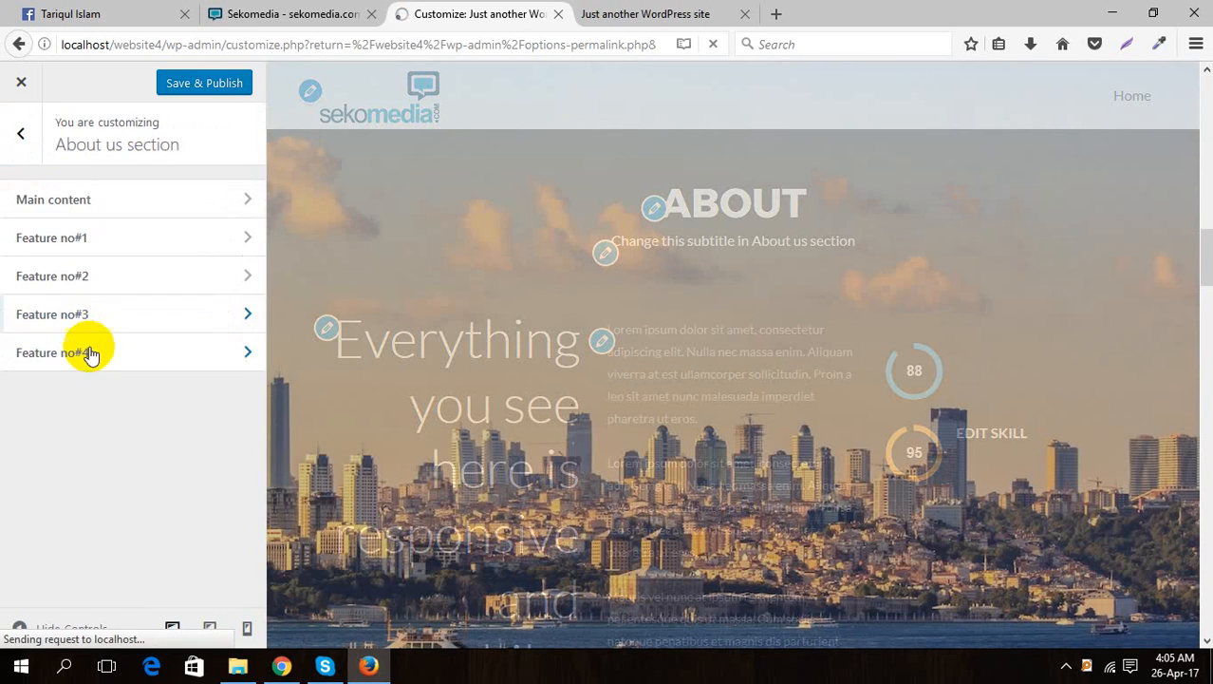
- Clear the title and percentage of Feature no#4 in the About us section
{"action": "left_click", "coordinate": [98, 362]}
{"action": "triple_click", "coordinate": [69, 220]}
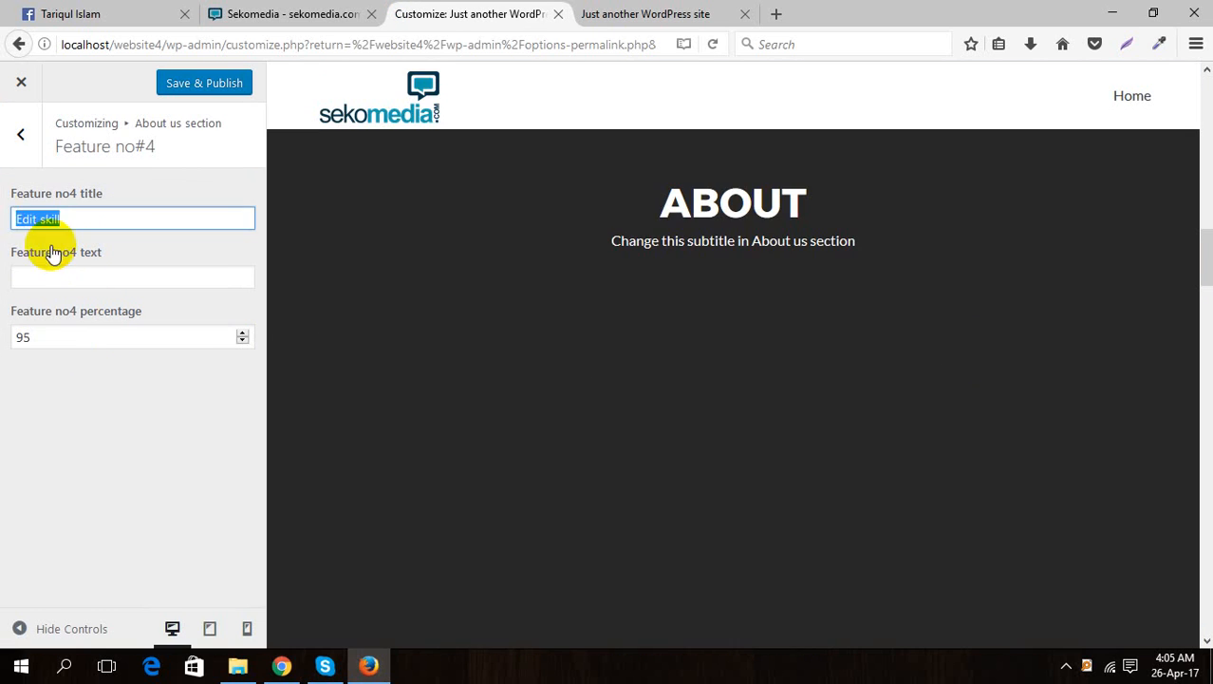
{"action": "key", "text": "BackSpace"}
{"action": "left_click_drag", "start_coordinate": [82, 336], "coordinate": [16, 337]}
{"action": "key", "text": "BackSpace"}
{"action": "left_click", "coordinate": [22, 138]}
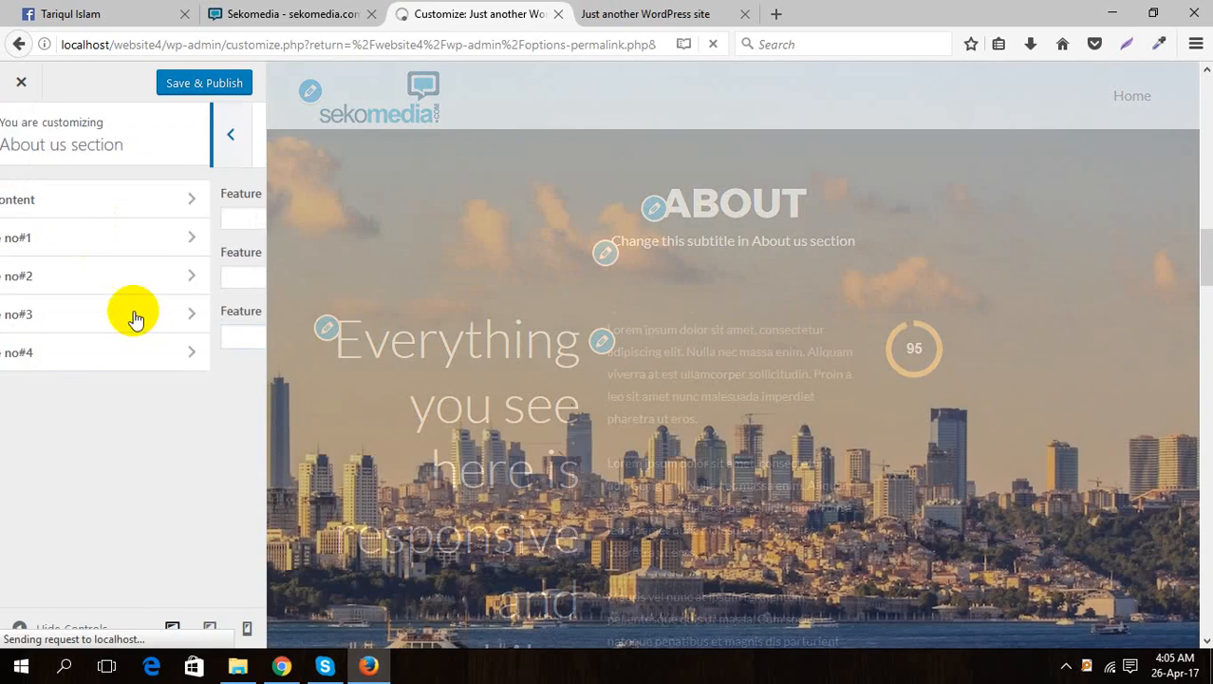
- Save and publish the feature changes, then check the reloaded local homepage's About section against sekomedia.com
{"action": "left_click", "coordinate": [221, 87]}
{"action": "left_click", "coordinate": [660, 17]}
{"action": "right_click", "coordinate": [510, 172]}
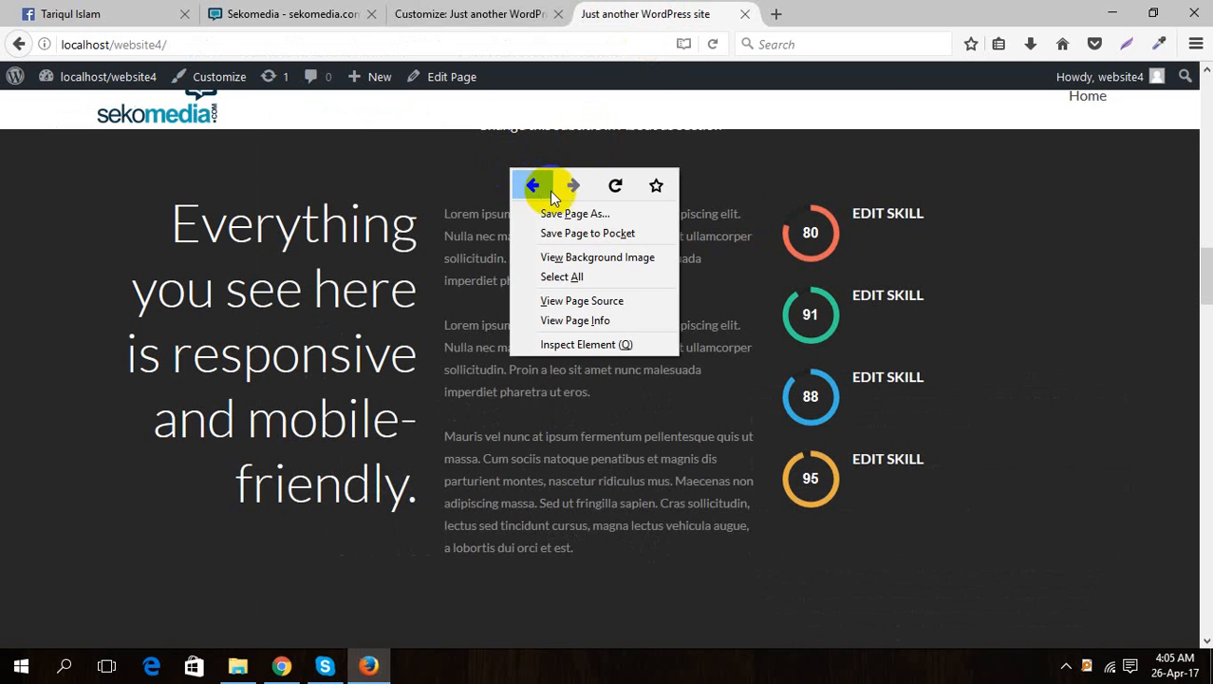
{"action": "left_click", "coordinate": [612, 186]}
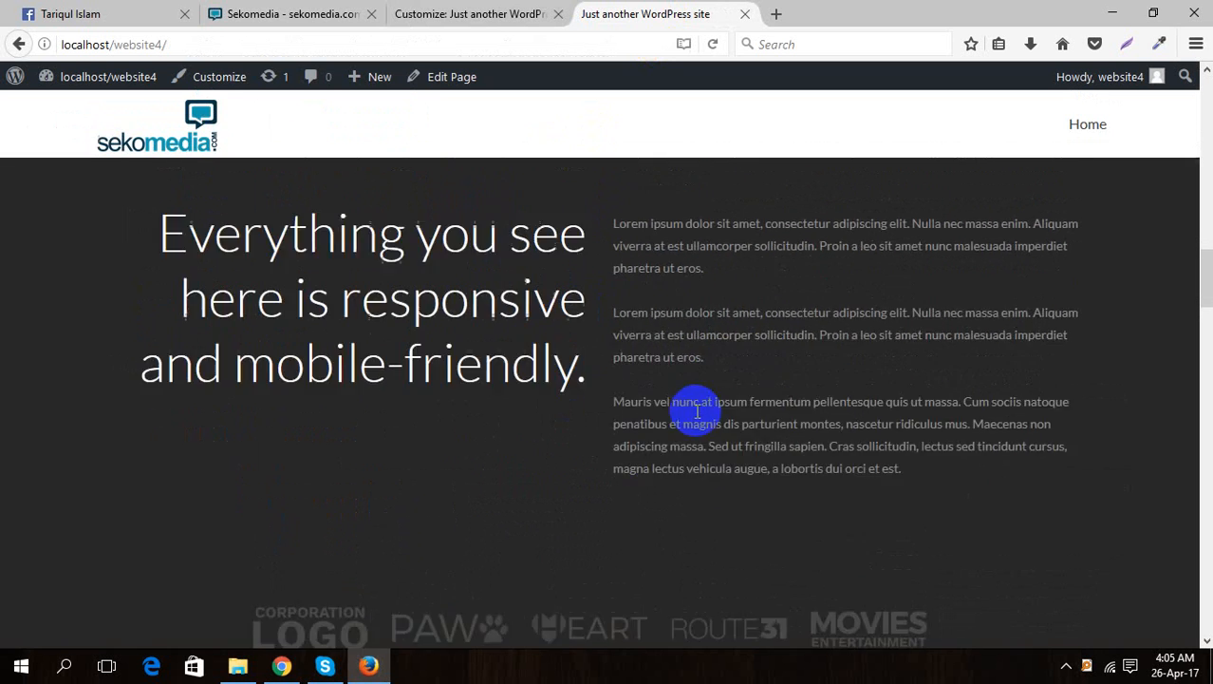
{"action": "scroll", "coordinate": [665, 380], "scroll_direction": "up", "scroll_amount": 1}
{"action": "left_click", "coordinate": [314, 17]}
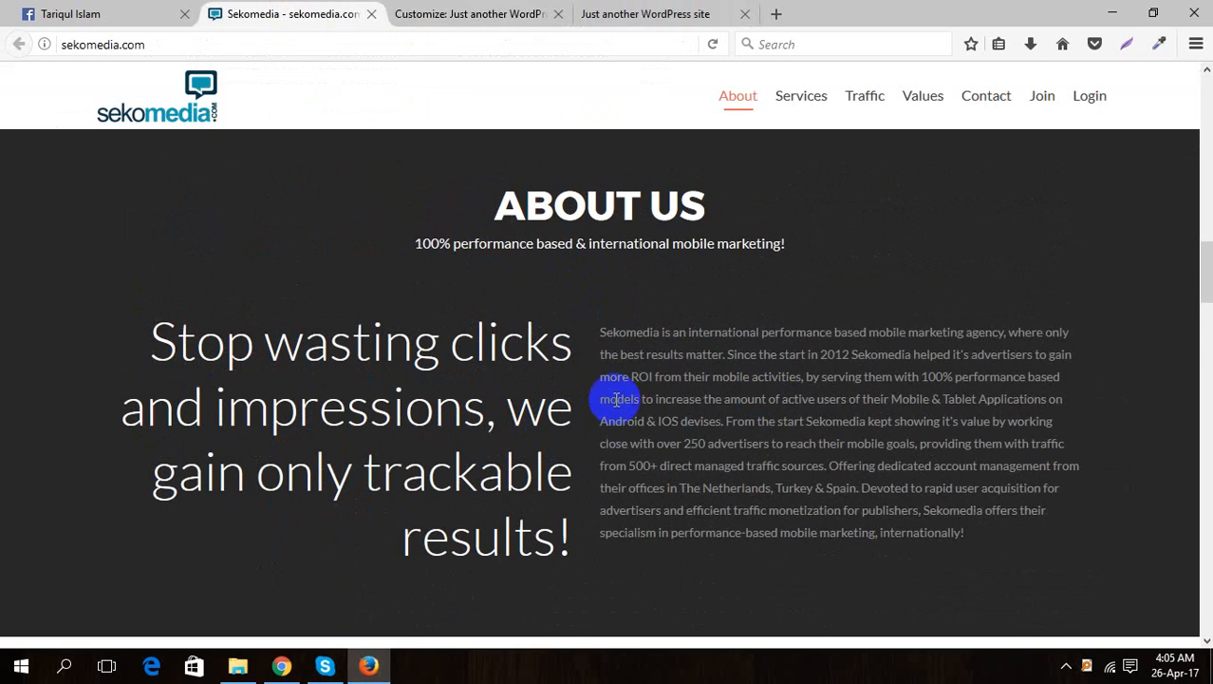
{"action": "left_click", "coordinate": [599, 14]}
{"action": "scroll", "coordinate": [600, 261], "scroll_direction": "up", "scroll_amount": 1}
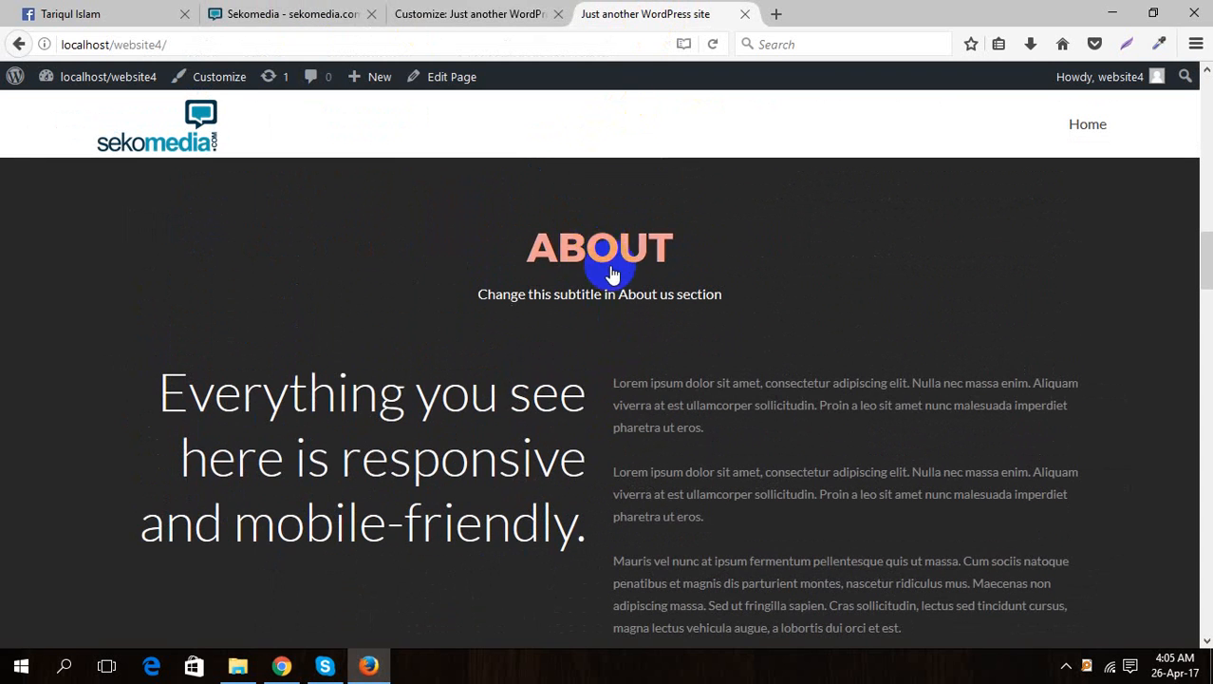
- Set the title in the About us section's main content to "About us", matching the heading on sekomedia.com
{"action": "left_click", "coordinate": [451, 13]}
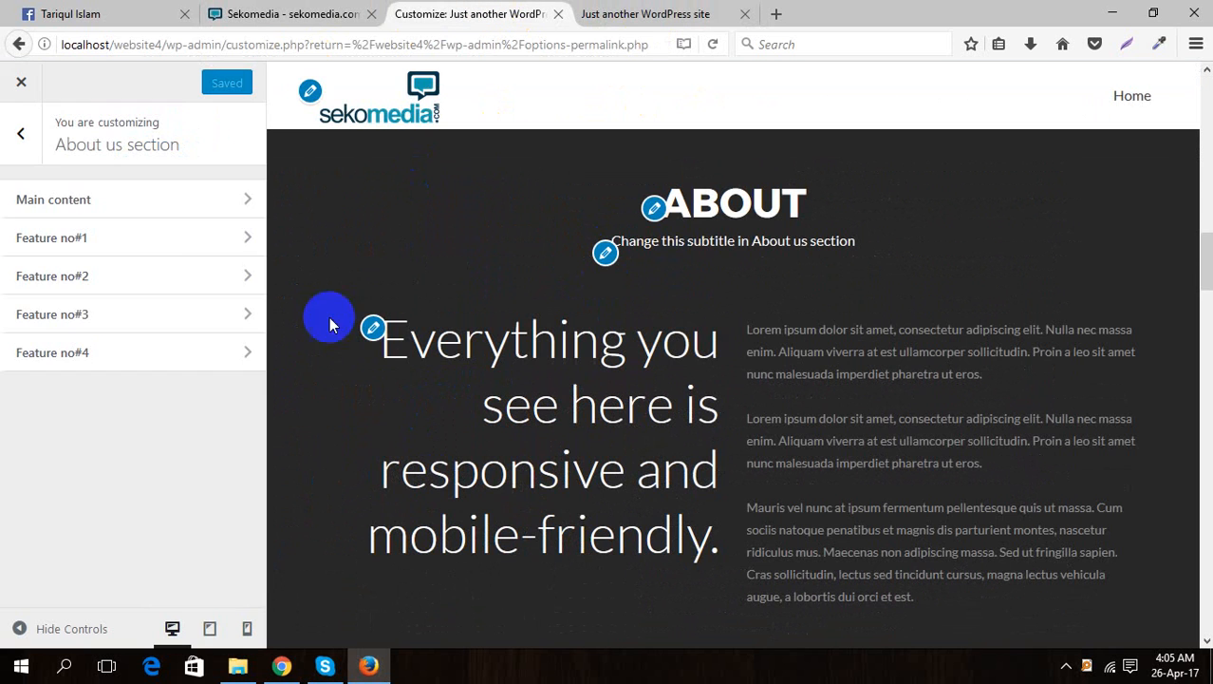
{"action": "left_click", "coordinate": [106, 202]}
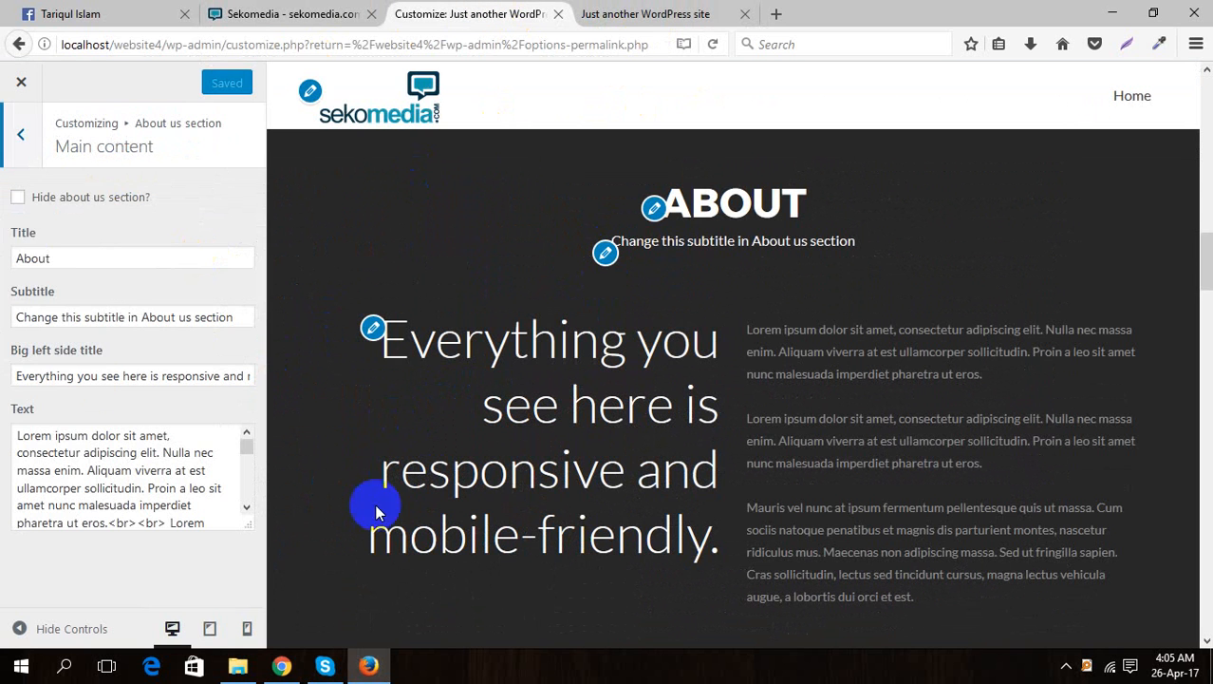
{"action": "double_click", "coordinate": [91, 257]}
{"action": "left_click", "coordinate": [306, 16]}
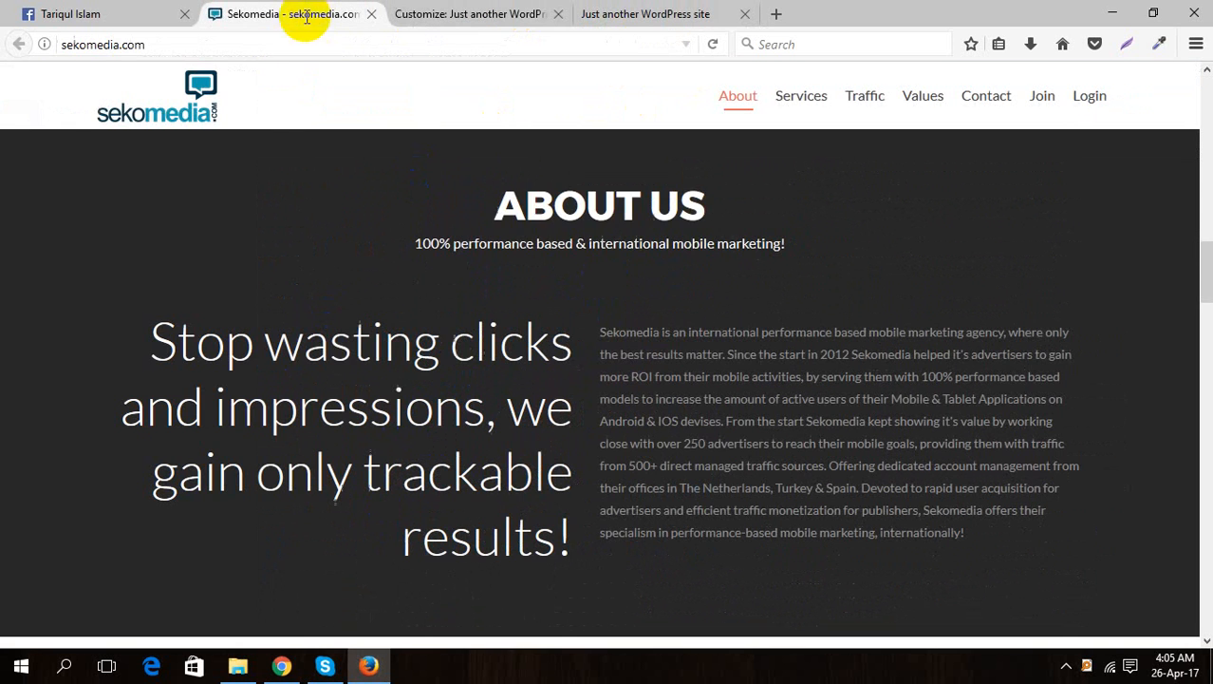
{"action": "left_click_drag", "start_coordinate": [707, 185], "coordinate": [445, 205]}
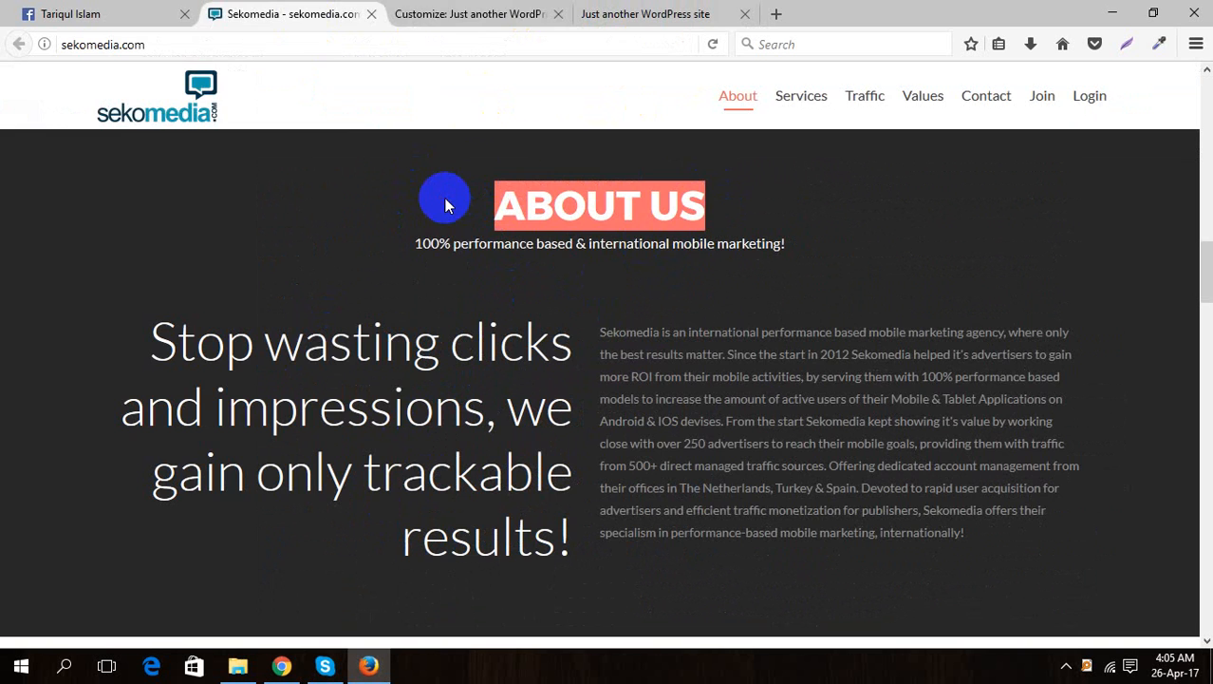
{"action": "left_click", "coordinate": [470, 13]}
{"action": "type", "text": "About us"}
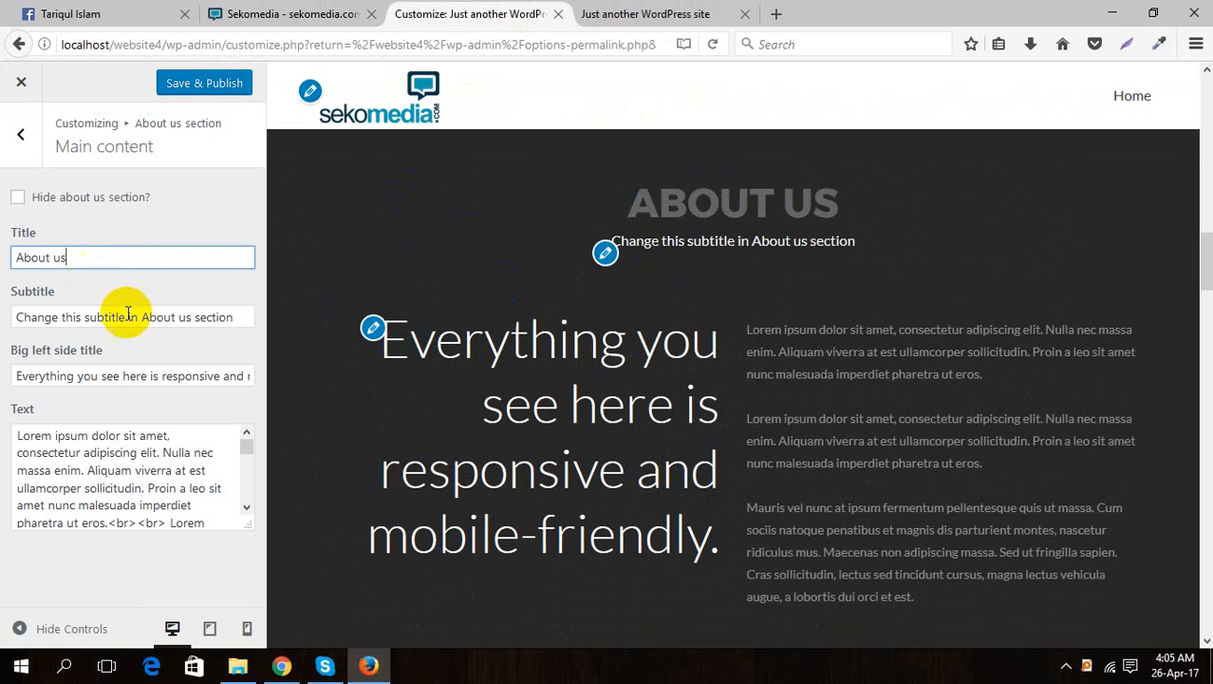
- Replace the About us subtitle with sekomedia.com's "100% performance based & international mobile marketing!"
{"action": "left_click_drag", "start_coordinate": [240, 320], "coordinate": [3, 313]}
{"action": "key", "text": "BackSpace"}
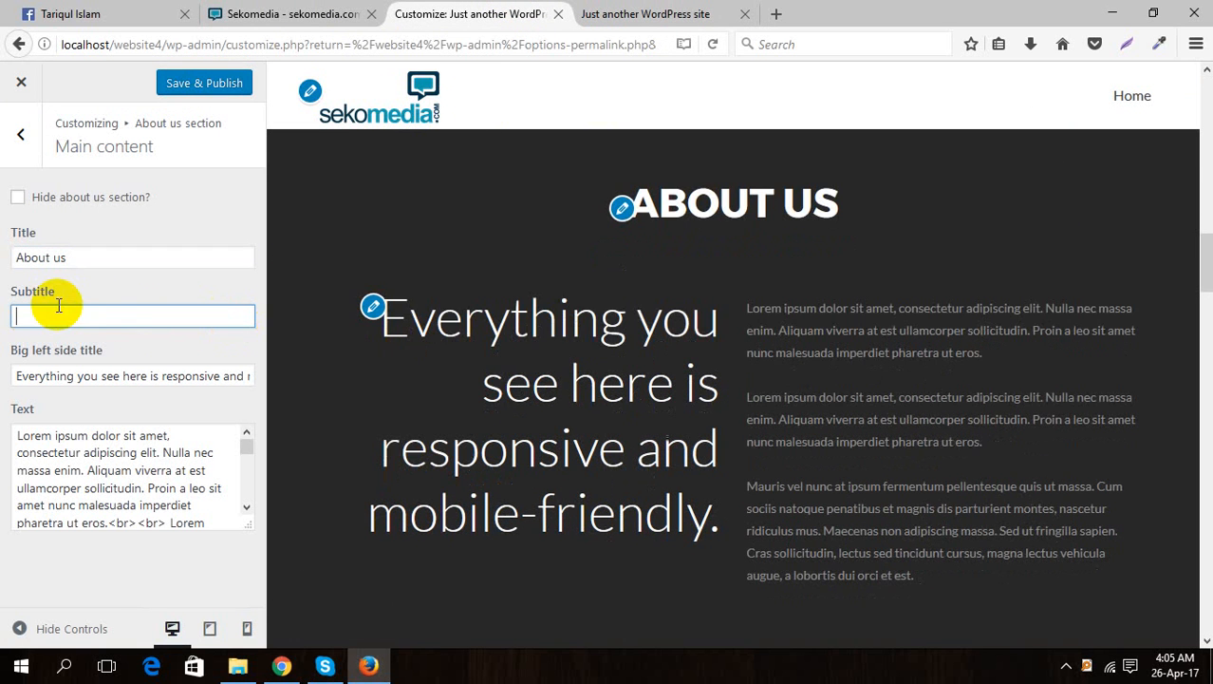
{"action": "left_click", "coordinate": [289, 14]}
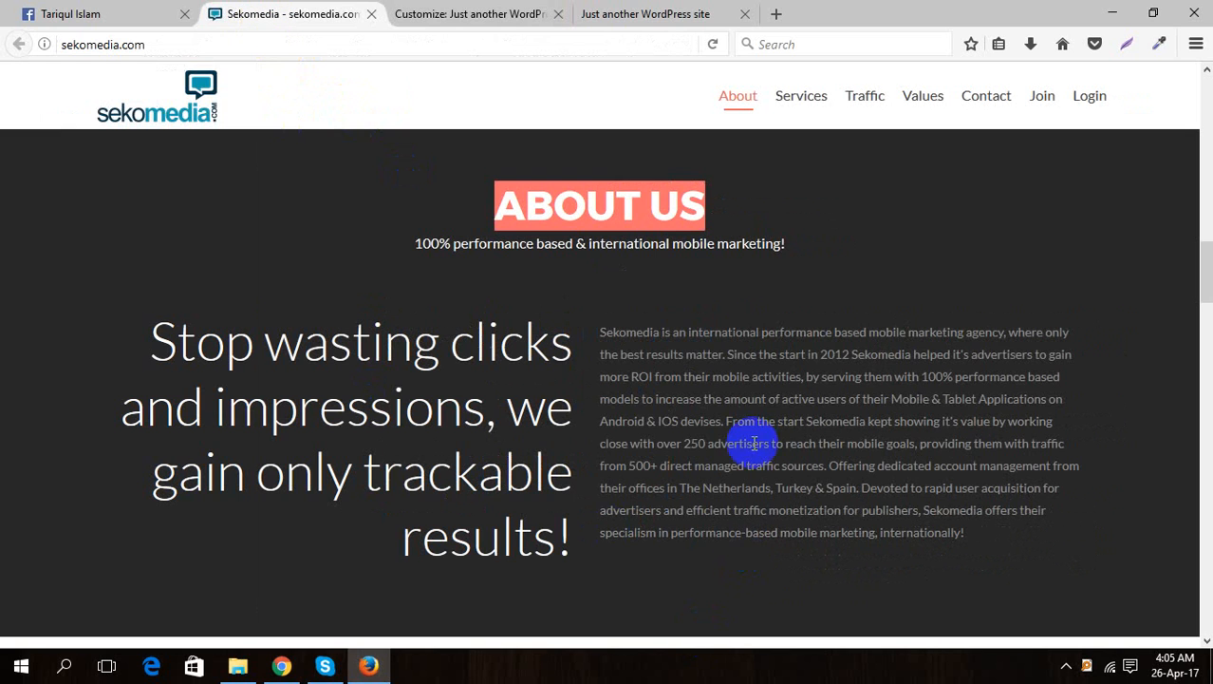
{"action": "left_click_drag", "start_coordinate": [793, 266], "coordinate": [406, 243]}
{"action": "key", "text": "ctrl+c"}
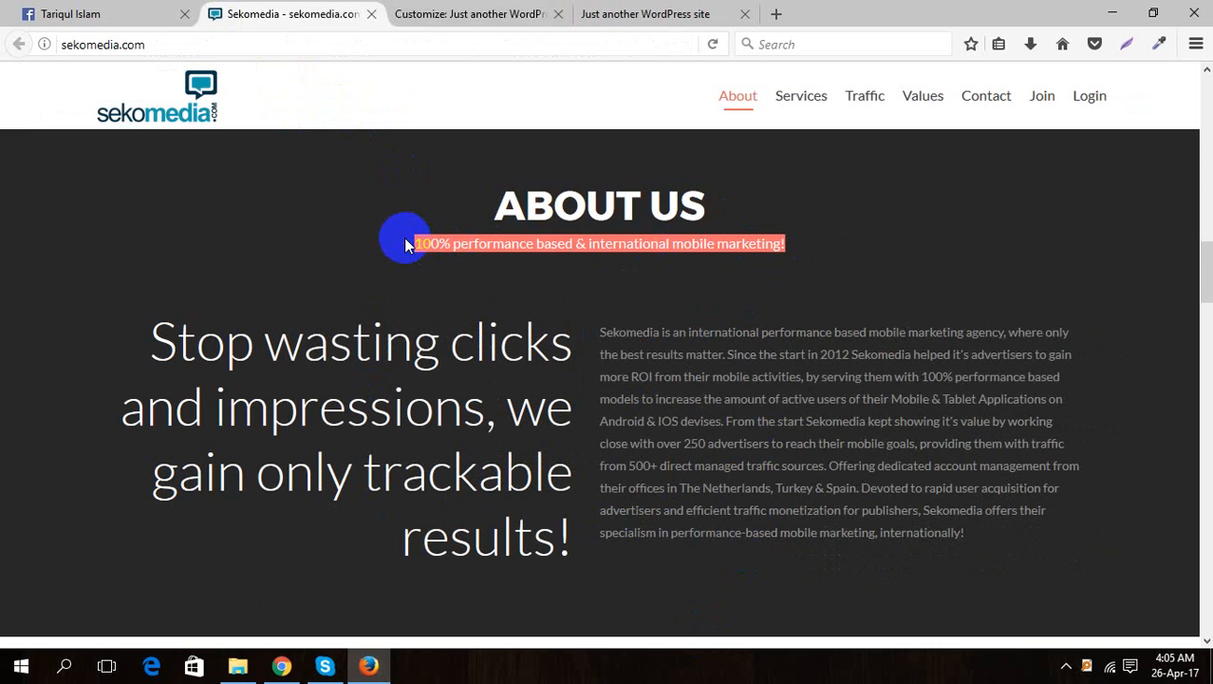
{"action": "left_click", "coordinate": [470, 15]}
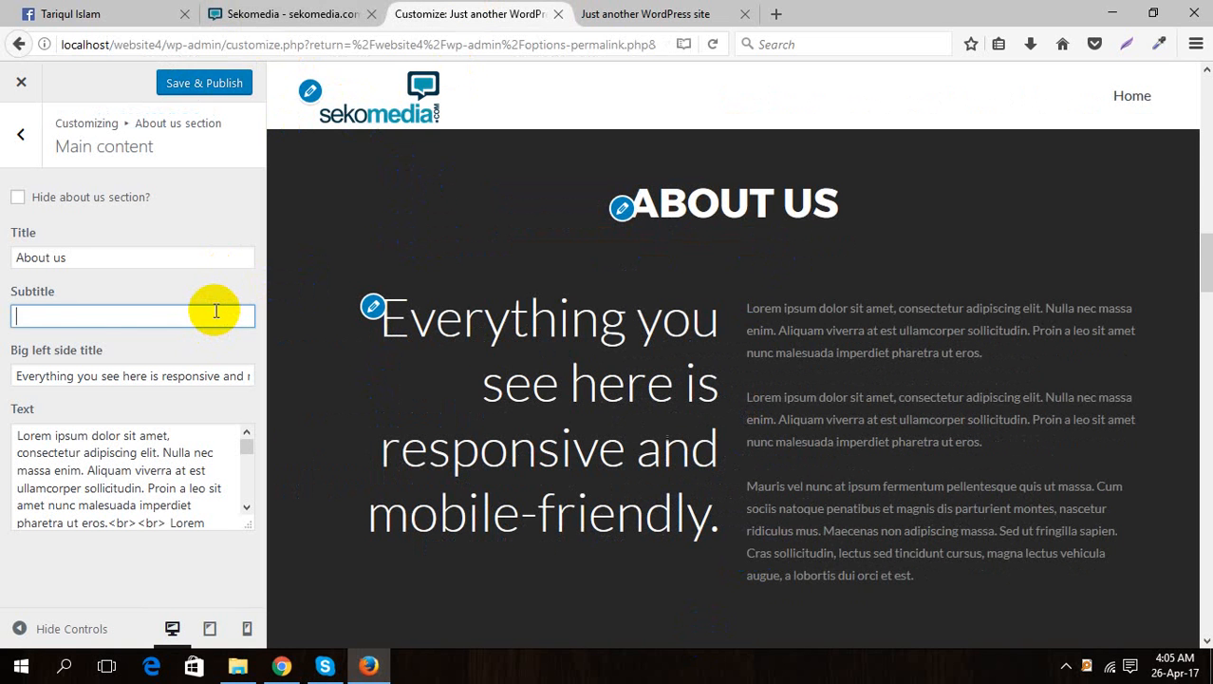
{"action": "key", "text": "ctrl+v"}
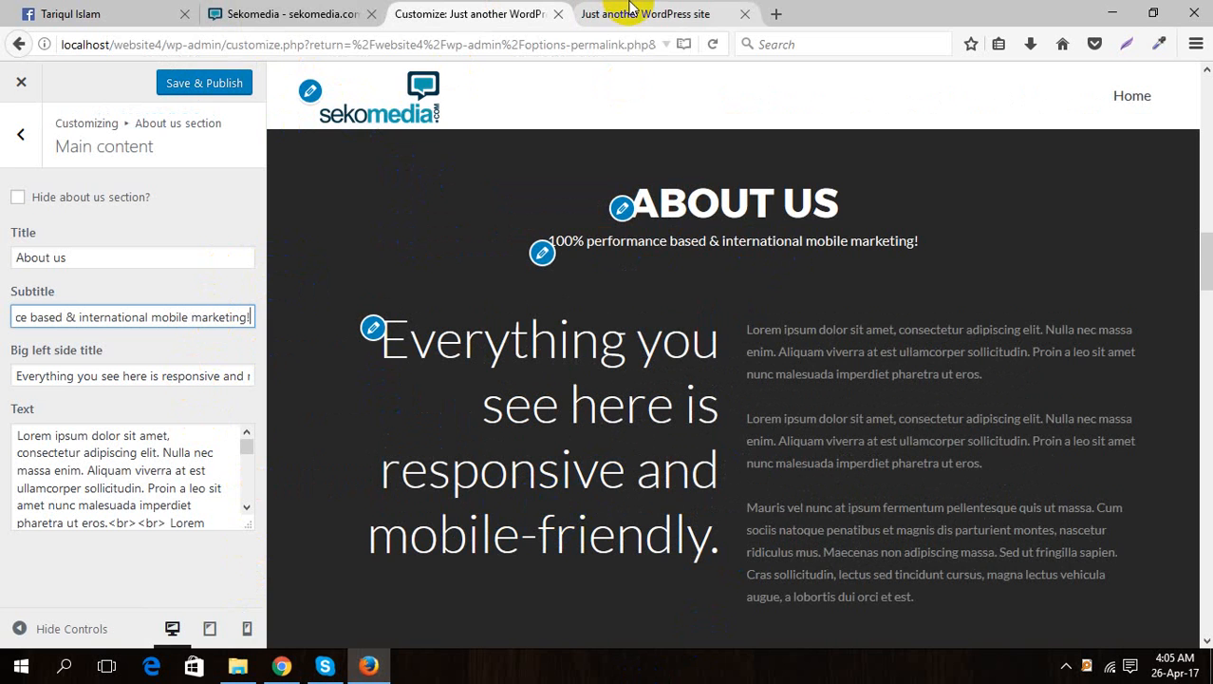
- Replace the big left side title with sekomedia.com's "Stop wasting clicks and impressions, we gain only trackable results!"
{"action": "left_click", "coordinate": [284, 14]}
{"action": "left_click", "coordinate": [530, 596]}
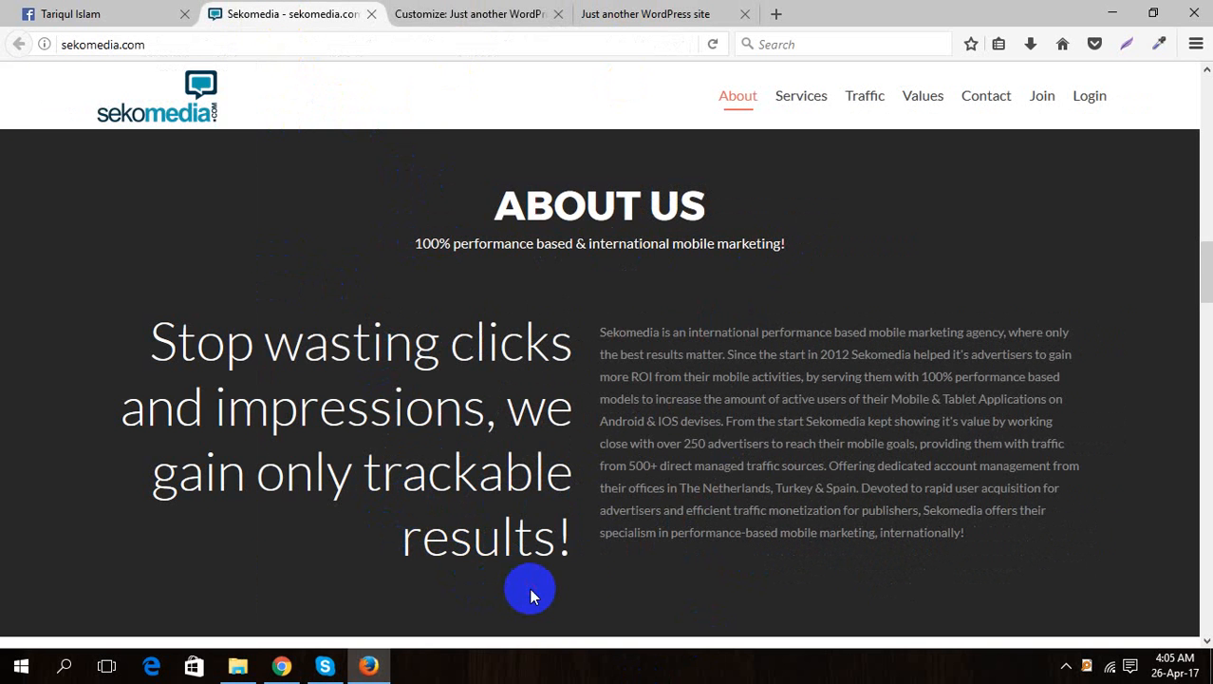
{"action": "left_click_drag", "start_coordinate": [572, 553], "coordinate": [126, 352]}
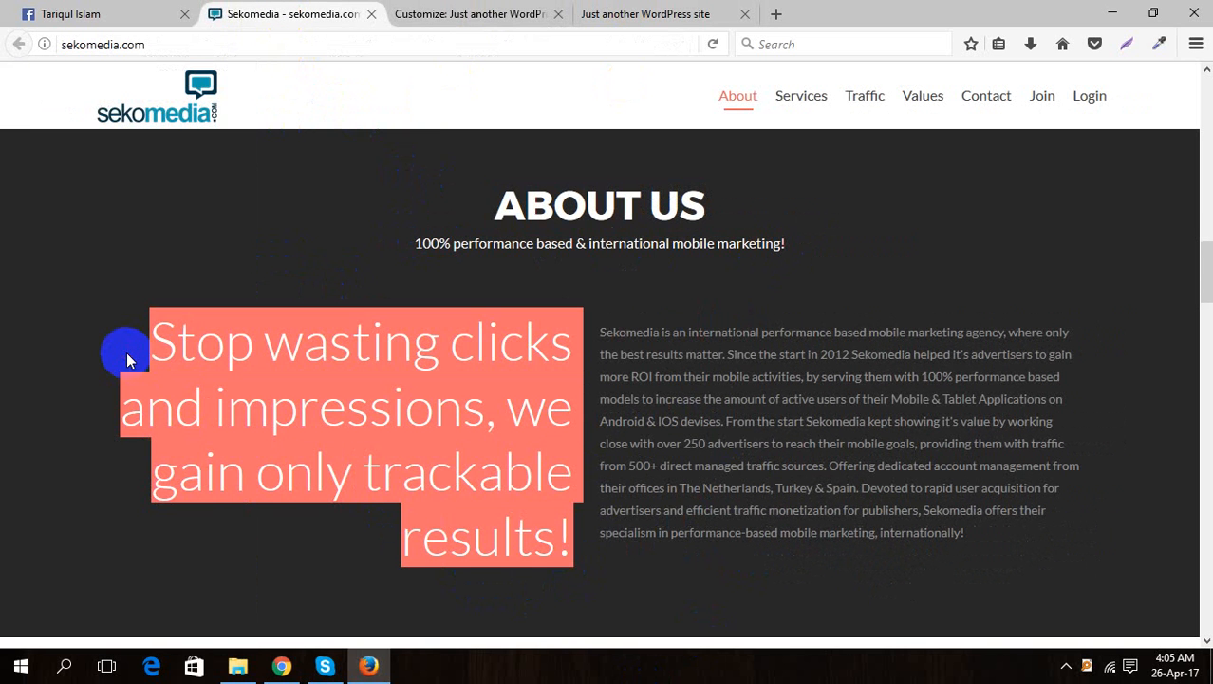
{"action": "left_click", "coordinate": [399, 12]}
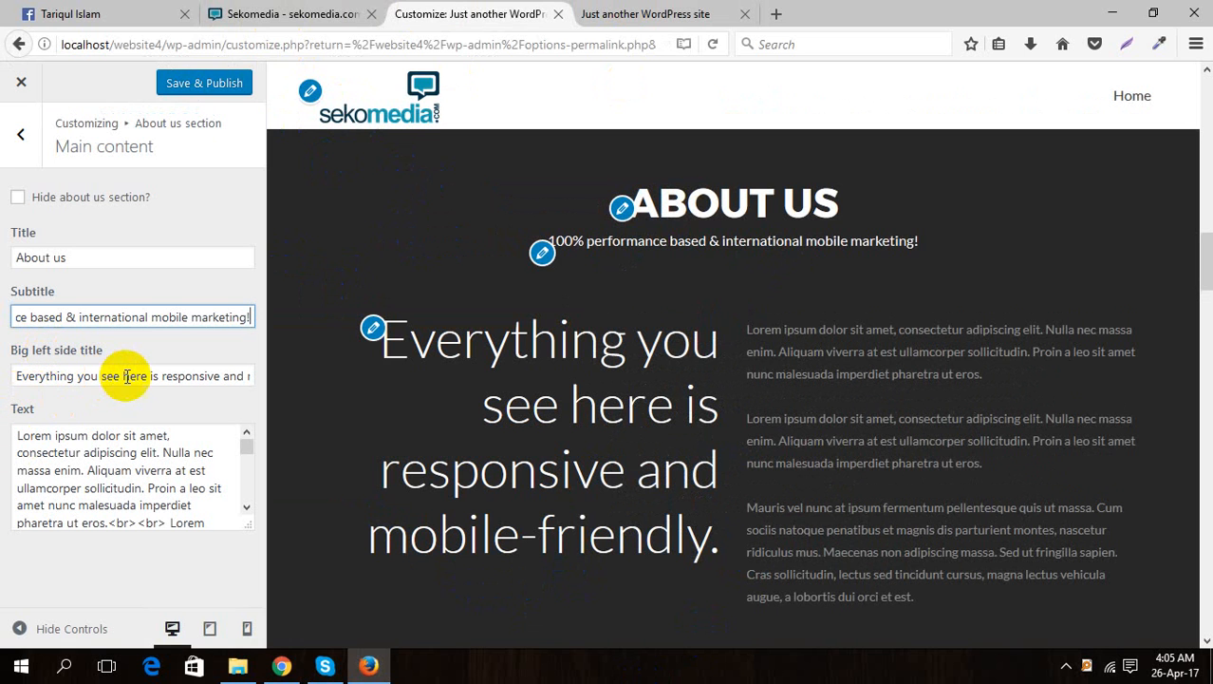
{"action": "key", "text": "BackSpace"}
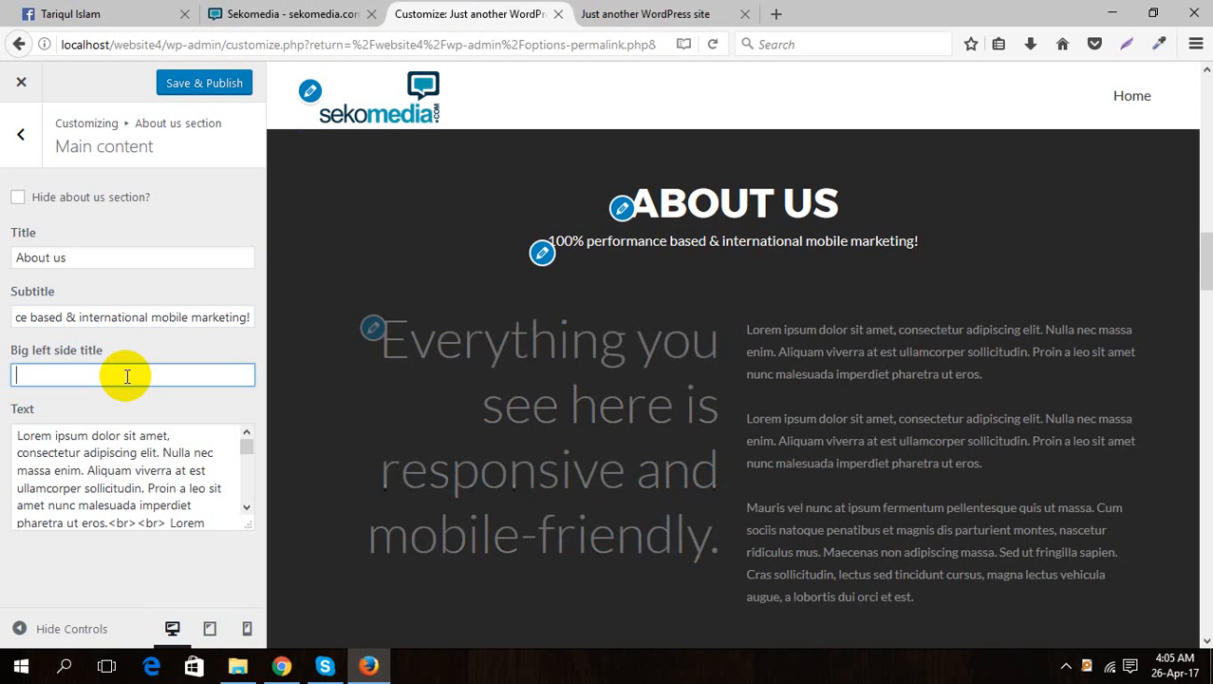
{"action": "key", "text": "ctrl+v"}
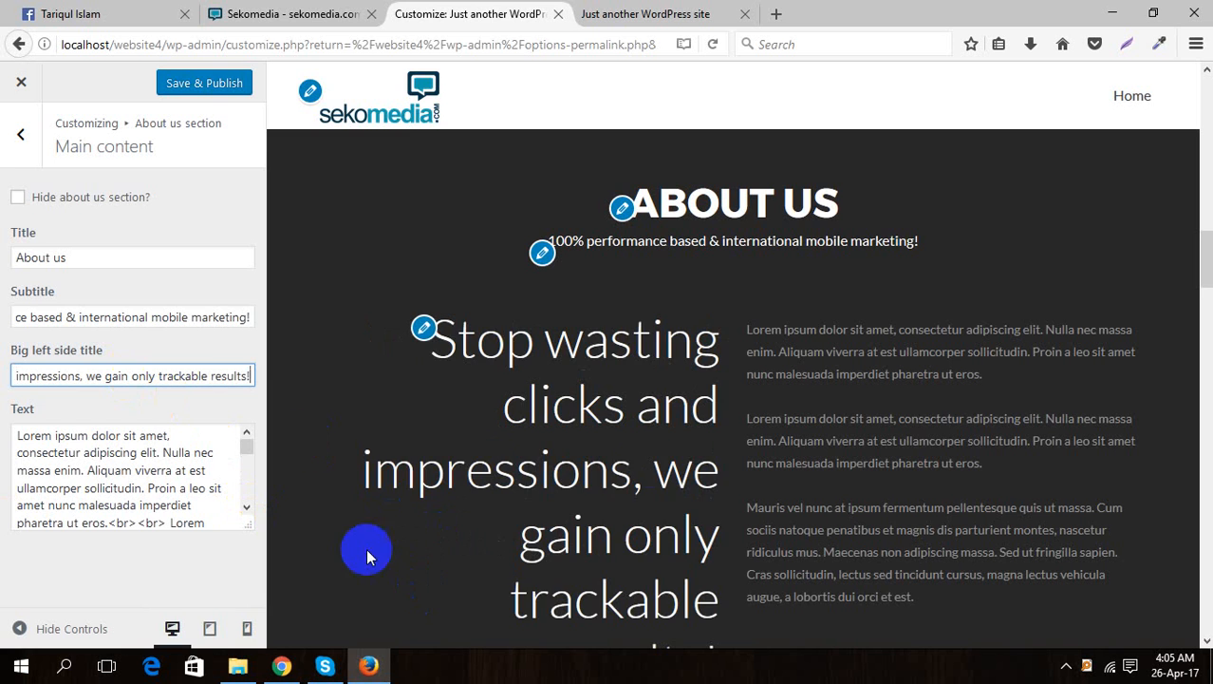
- Replace the About us placeholder text with sekomedia.com's full paragraph, from "Sekomedia is an international performance based mobile marketing agency" to "internationally!"
{"action": "left_click", "coordinate": [294, 13]}
{"action": "left_click", "coordinate": [677, 564]}
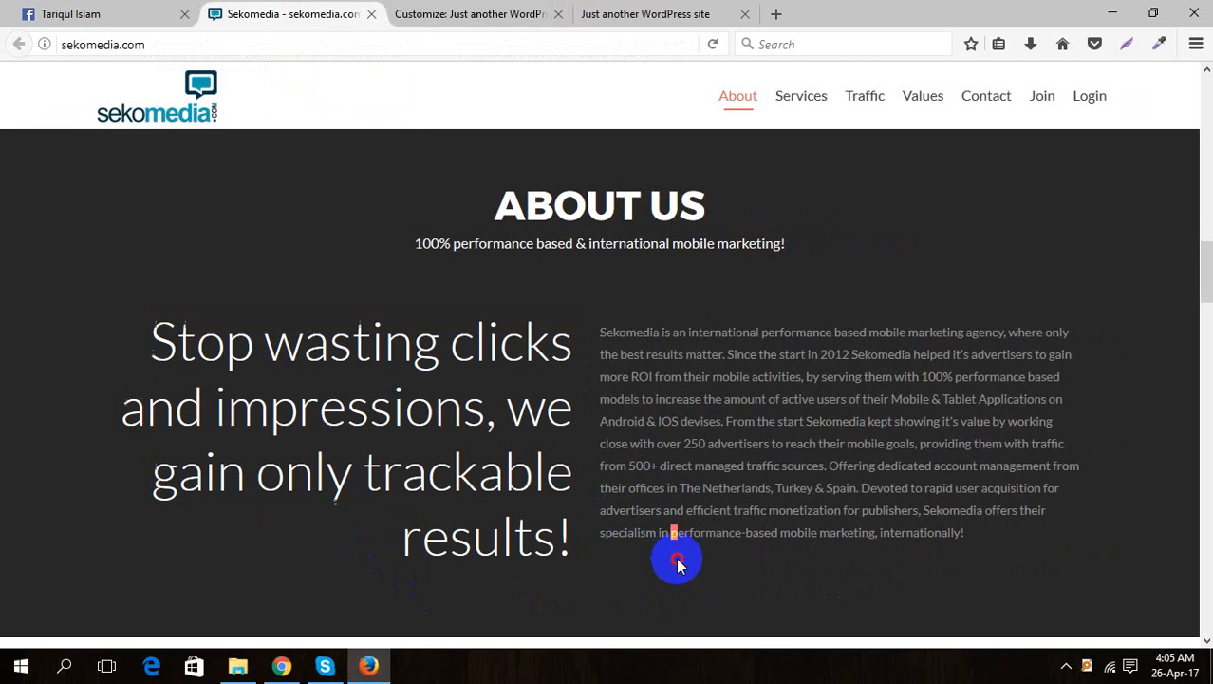
{"action": "left_click_drag", "start_coordinate": [982, 541], "coordinate": [592, 332]}
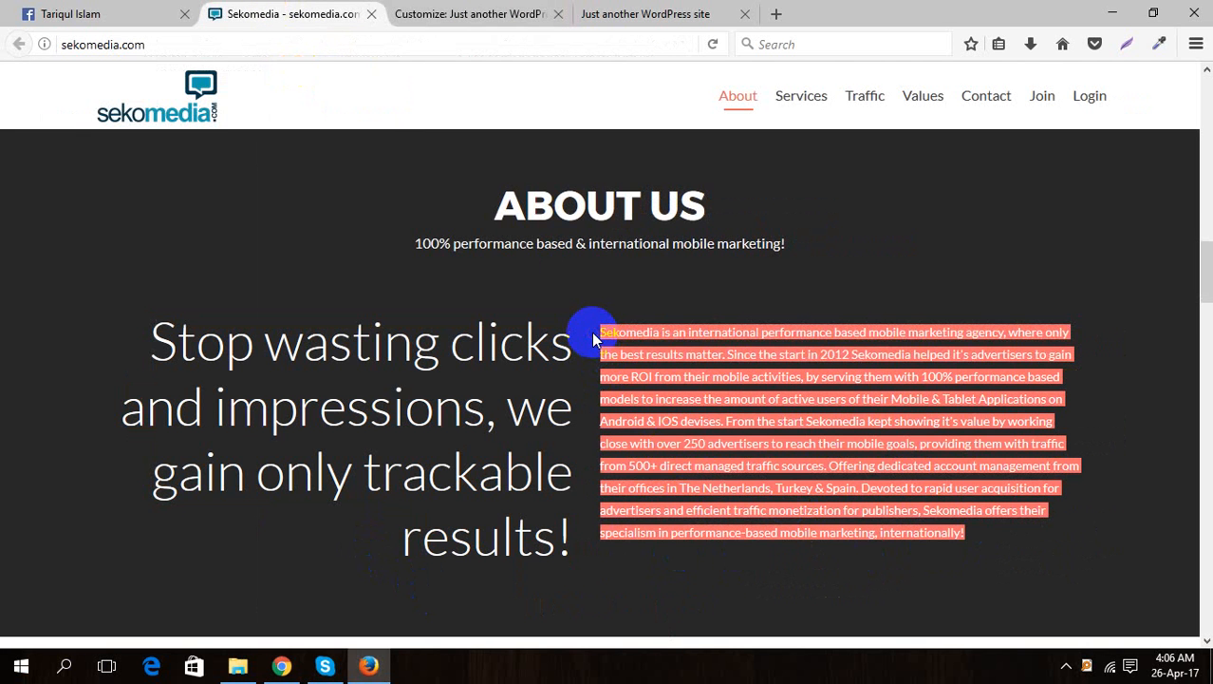
{"action": "left_click", "coordinate": [461, 13]}
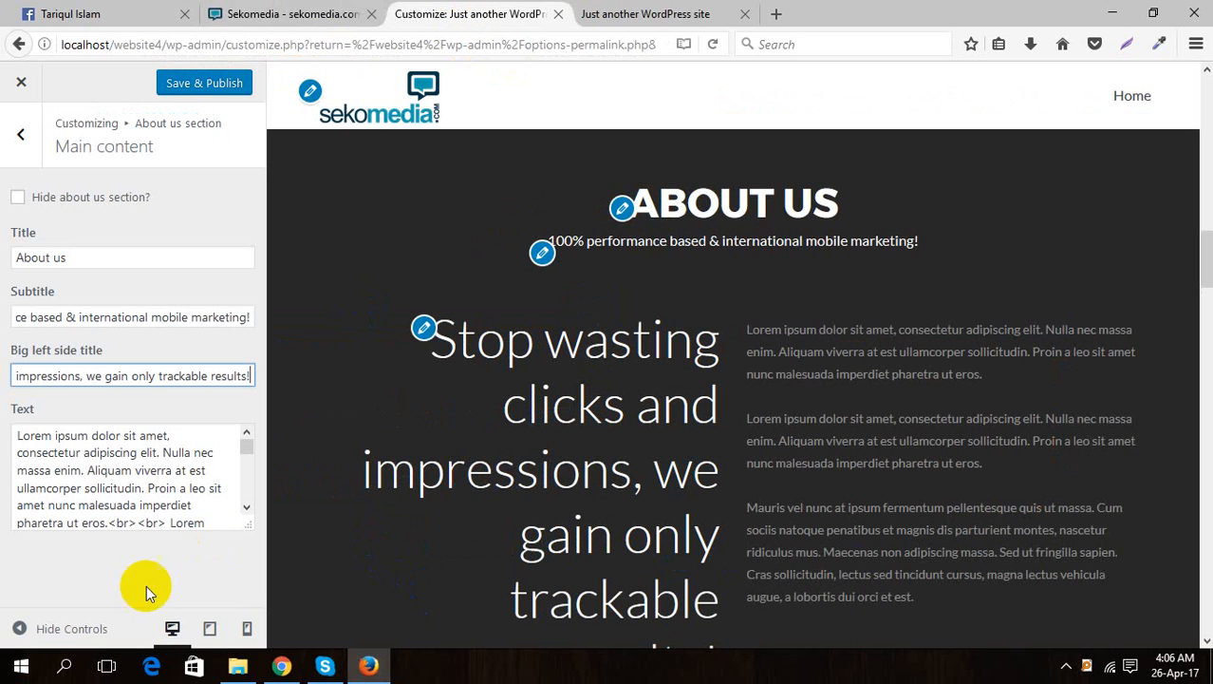
{"action": "left_click", "coordinate": [211, 521]}
{"action": "key", "text": "ctrl+a"}
{"action": "key", "text": "BackSpace"}
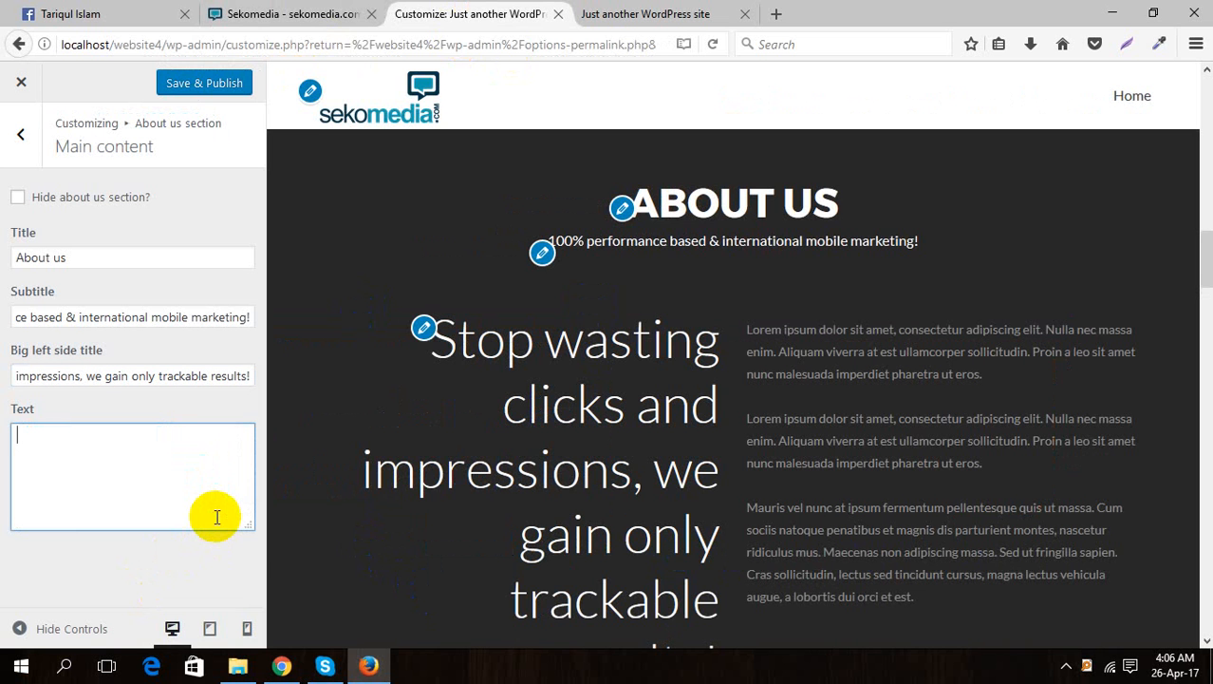
{"action": "key", "text": "ctrl+v"}
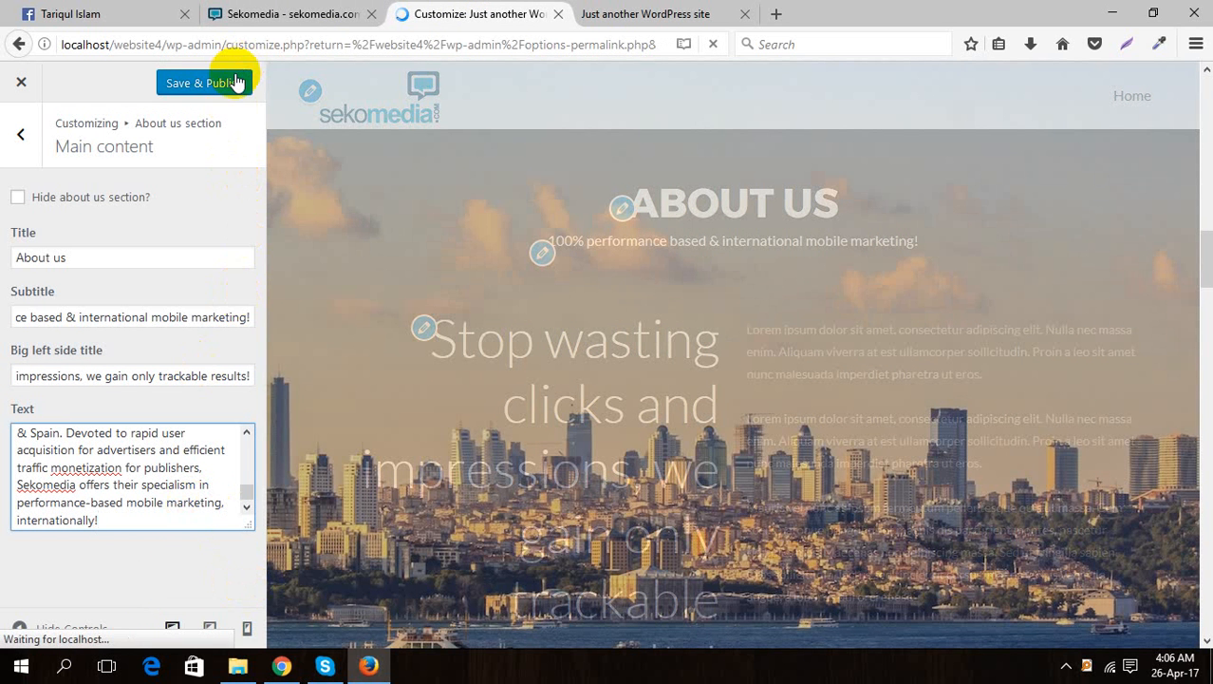
- Save and publish the About us content, then compare the reloaded local homepage's About section with the one on sekomedia.com
{"action": "left_click", "coordinate": [201, 83]}
{"action": "left_click", "coordinate": [619, 14]}
{"action": "right_click", "coordinate": [419, 282]}
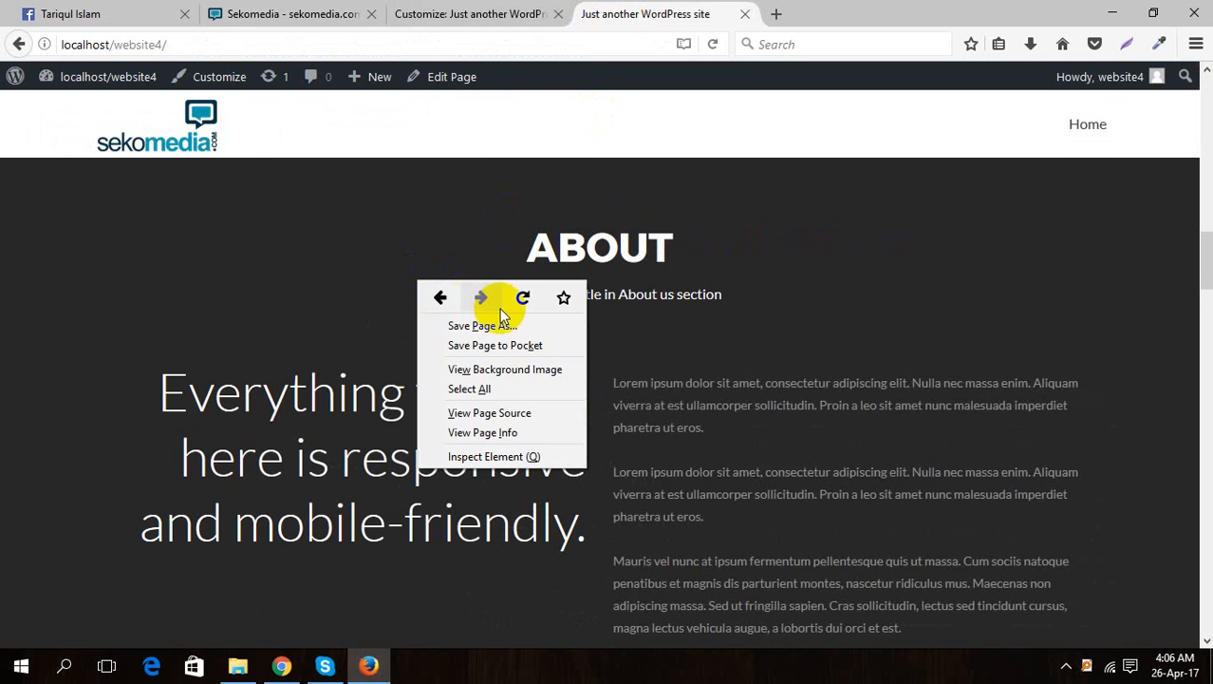
{"action": "left_click", "coordinate": [521, 299]}
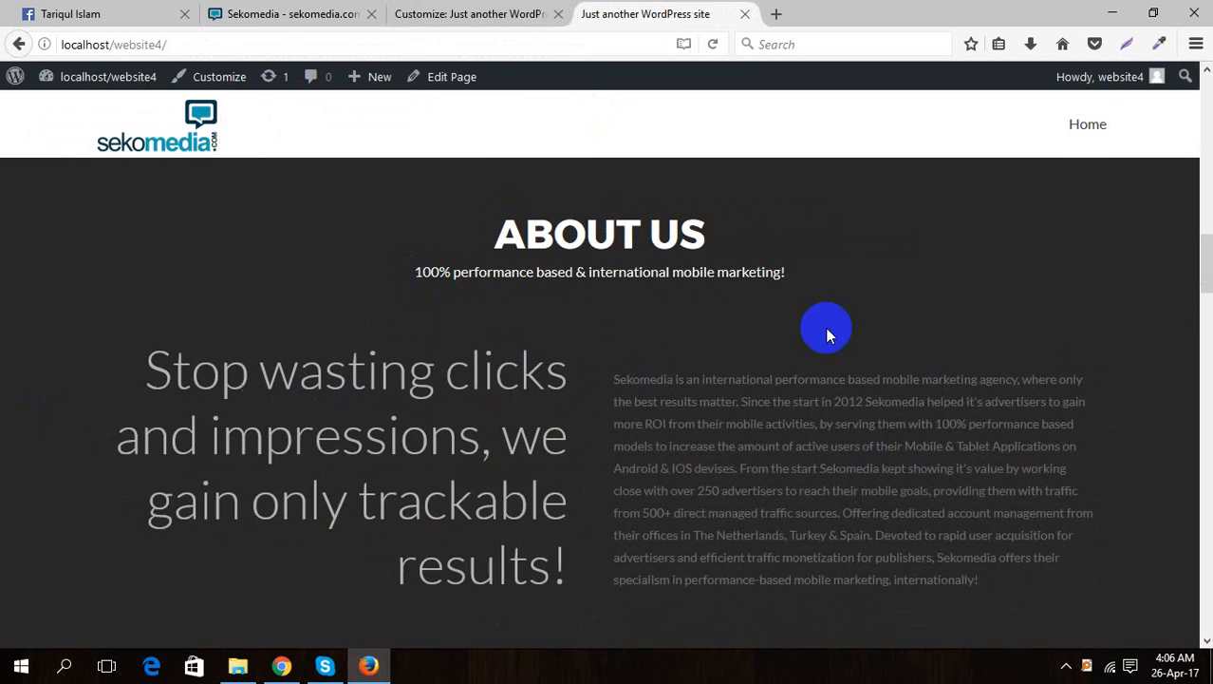
{"action": "scroll", "coordinate": [620, 385], "scroll_direction": "down", "scroll_amount": 3}
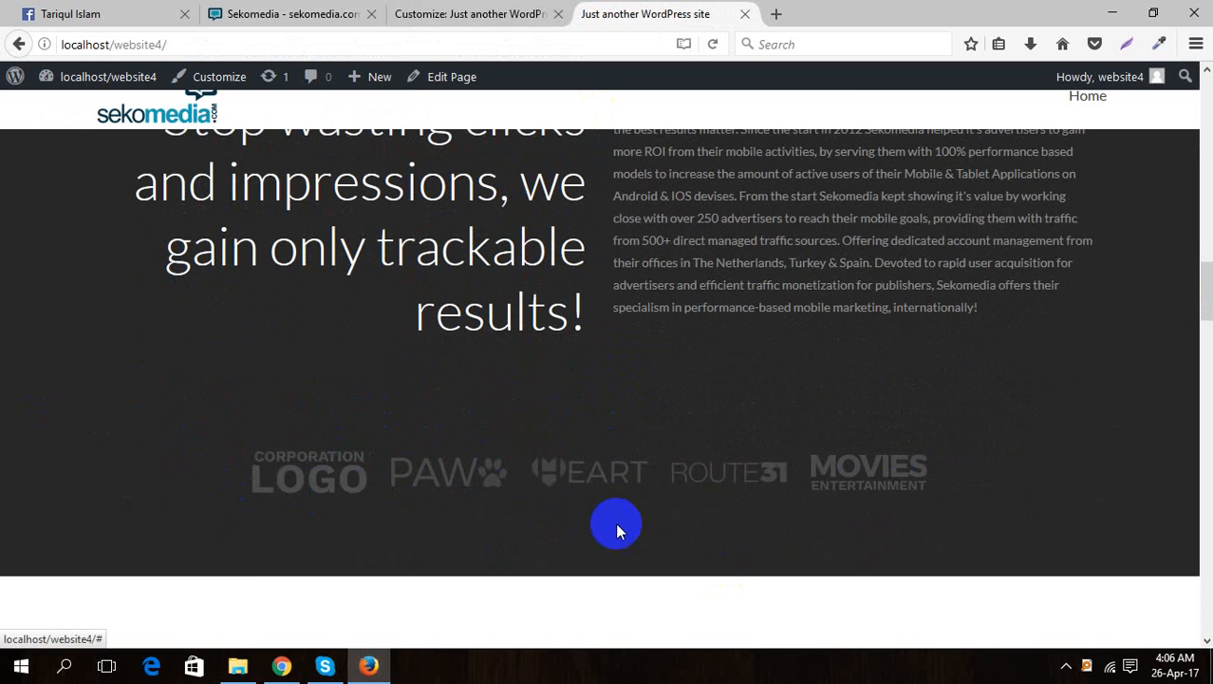
{"action": "left_click", "coordinate": [275, 14]}
{"action": "scroll", "coordinate": [323, 399], "scroll_direction": "down", "scroll_amount": 3}
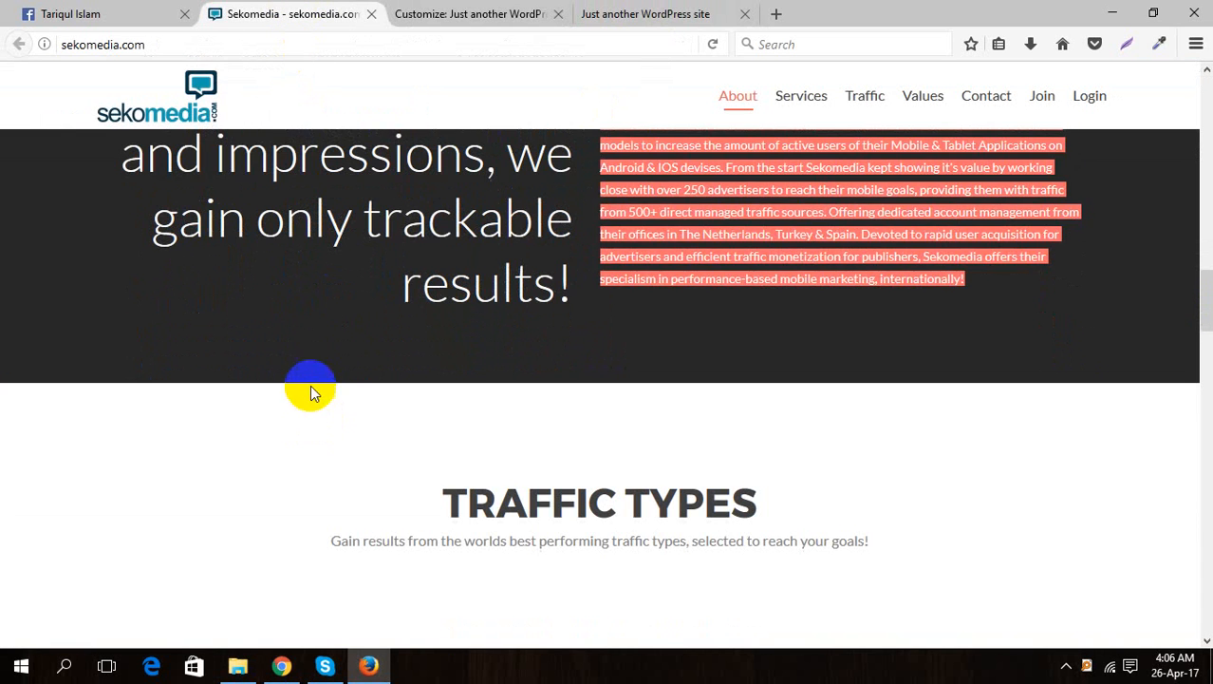
{"action": "left_click", "coordinate": [313, 392]}
{"action": "scroll", "coordinate": [589, 336], "scroll_direction": "up", "scroll_amount": 1}
{"action": "left_click", "coordinate": [615, 11]}
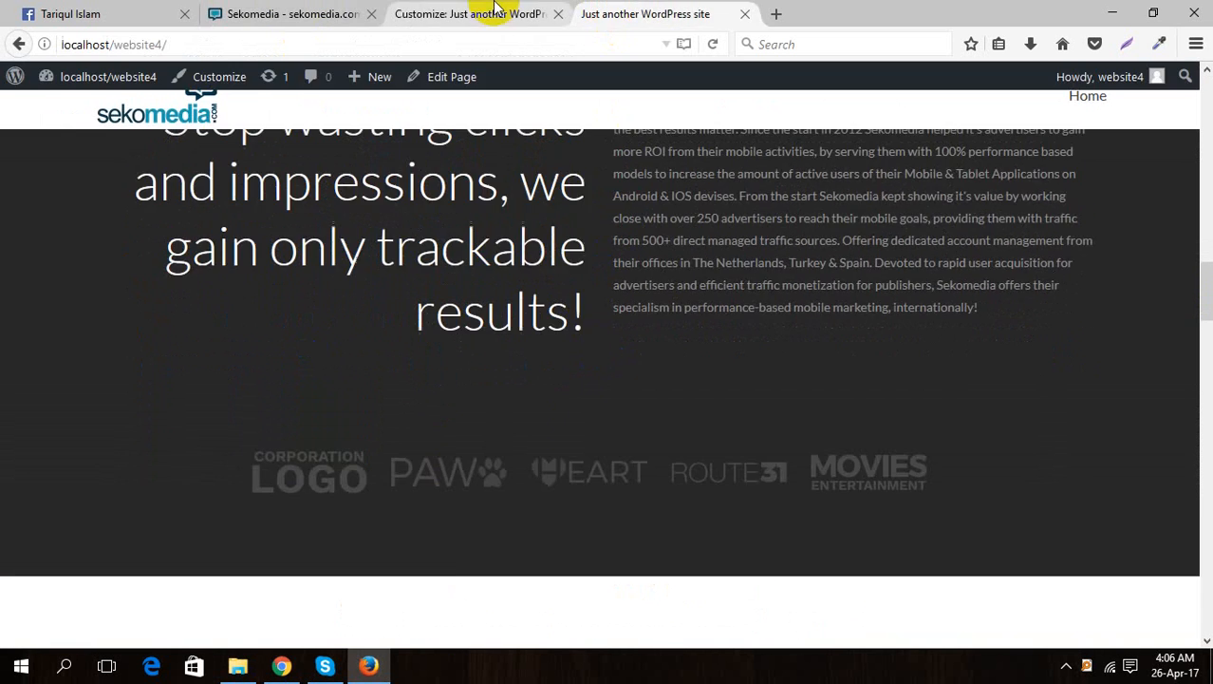
- Remove the Corporation Logo clients widget from the Clients area of the frontpage sections
{"action": "left_click", "coordinate": [493, 11]}
{"action": "left_click", "coordinate": [17, 155]}
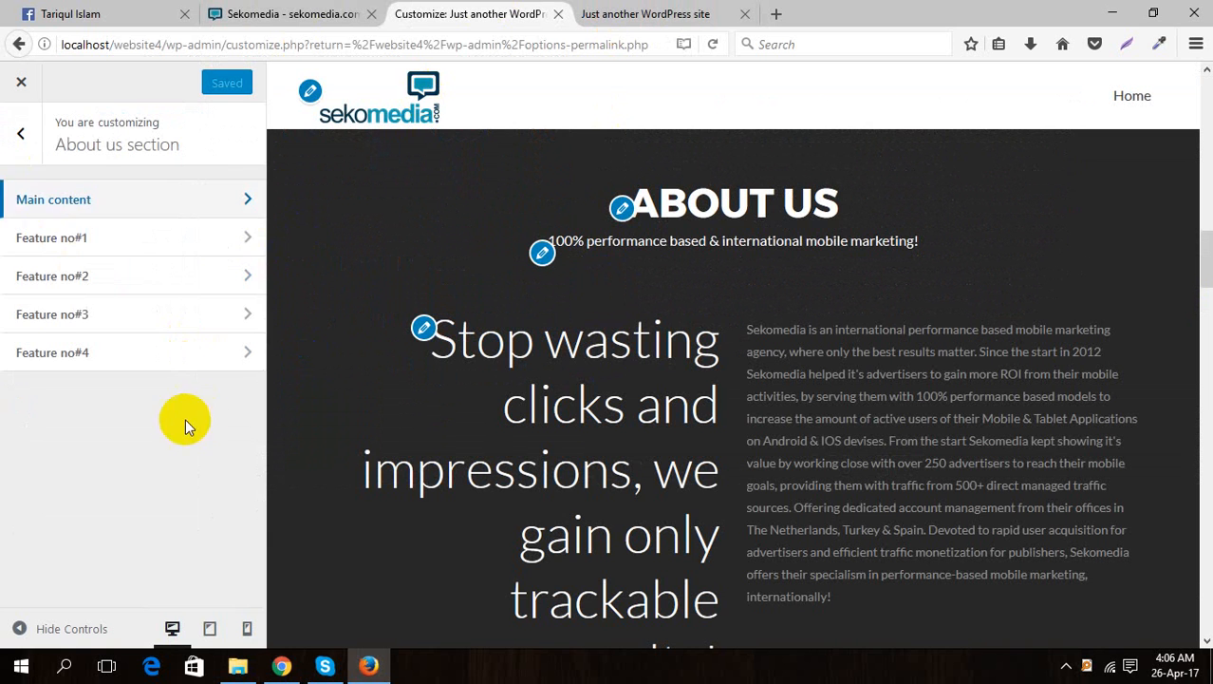
{"action": "left_click", "coordinate": [20, 147]}
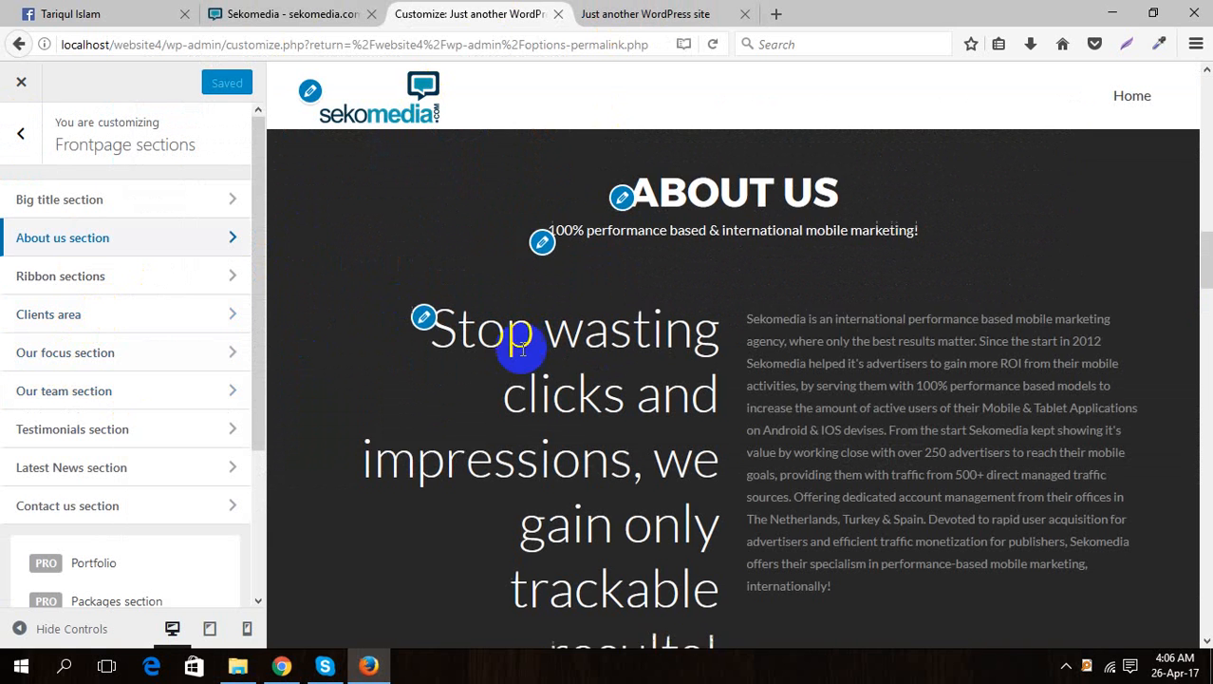
{"action": "scroll", "coordinate": [577, 501], "scroll_direction": "down", "scroll_amount": 4}
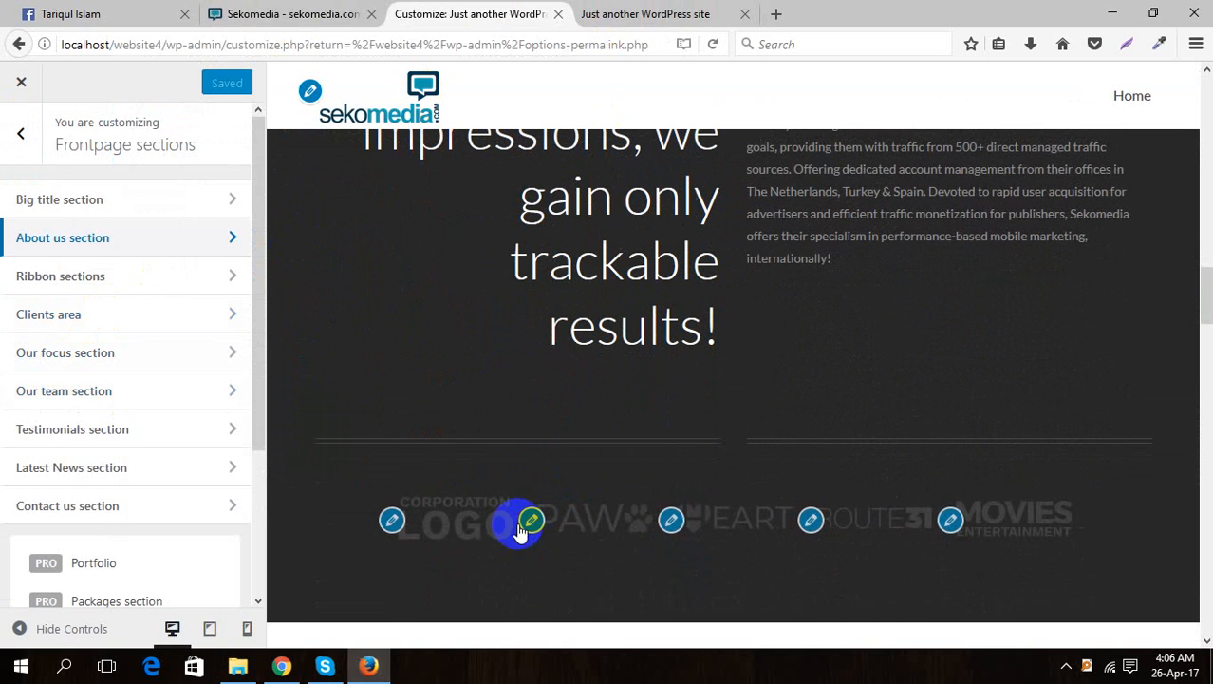
{"action": "left_click", "coordinate": [162, 318]}
{"action": "left_click", "coordinate": [159, 268]}
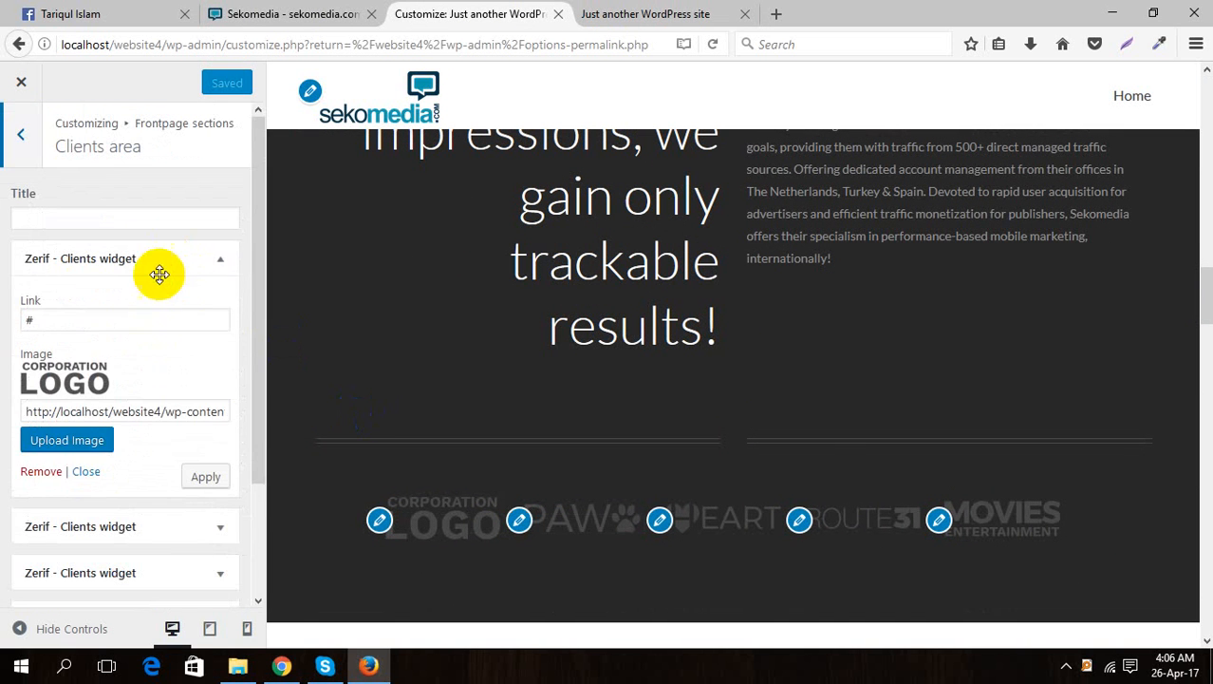
{"action": "left_click", "coordinate": [42, 472]}
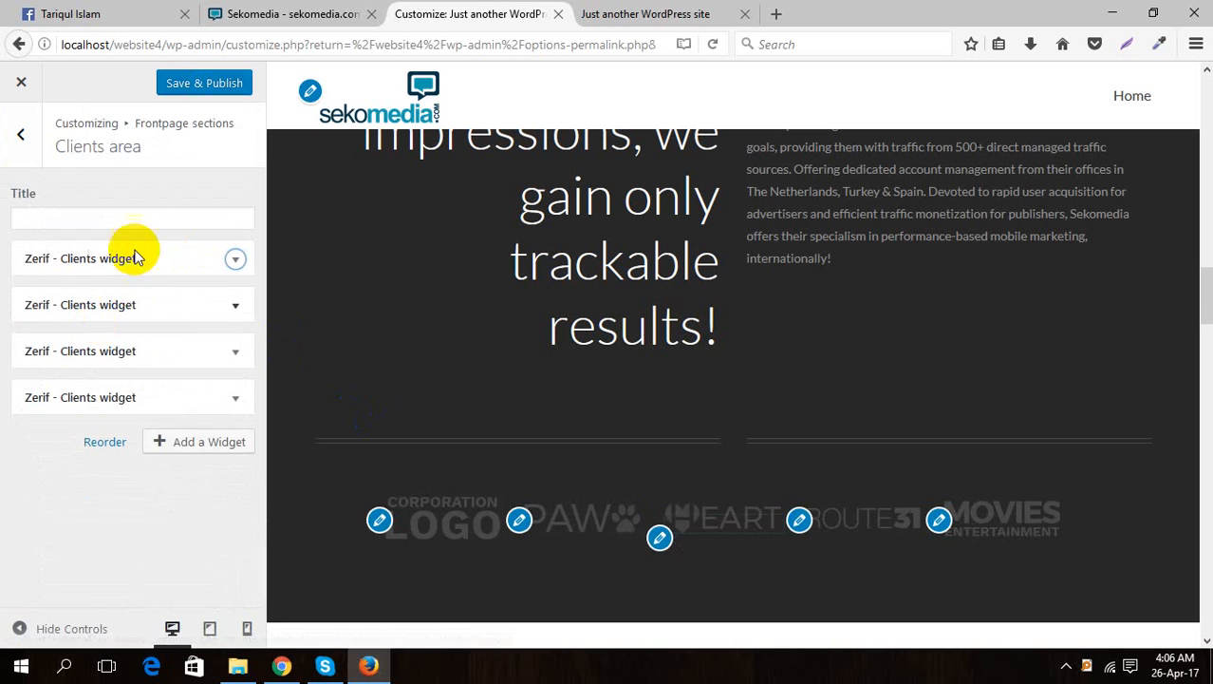
- Remove the remaining PAW, HEART, ROUTE 31 and MOVIES ENTERTAINMENT widgets from the Clients area and publish the changes
{"action": "left_click", "coordinate": [161, 265]}
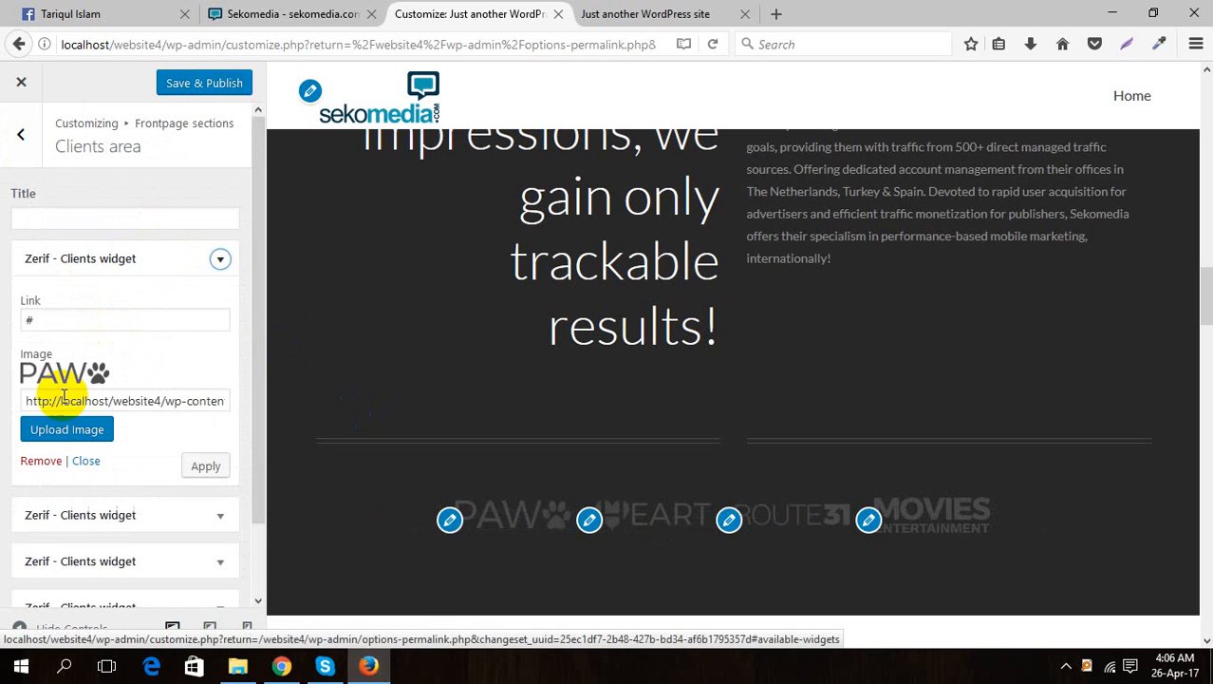
{"action": "left_click", "coordinate": [38, 462]}
{"action": "left_click", "coordinate": [154, 271]}
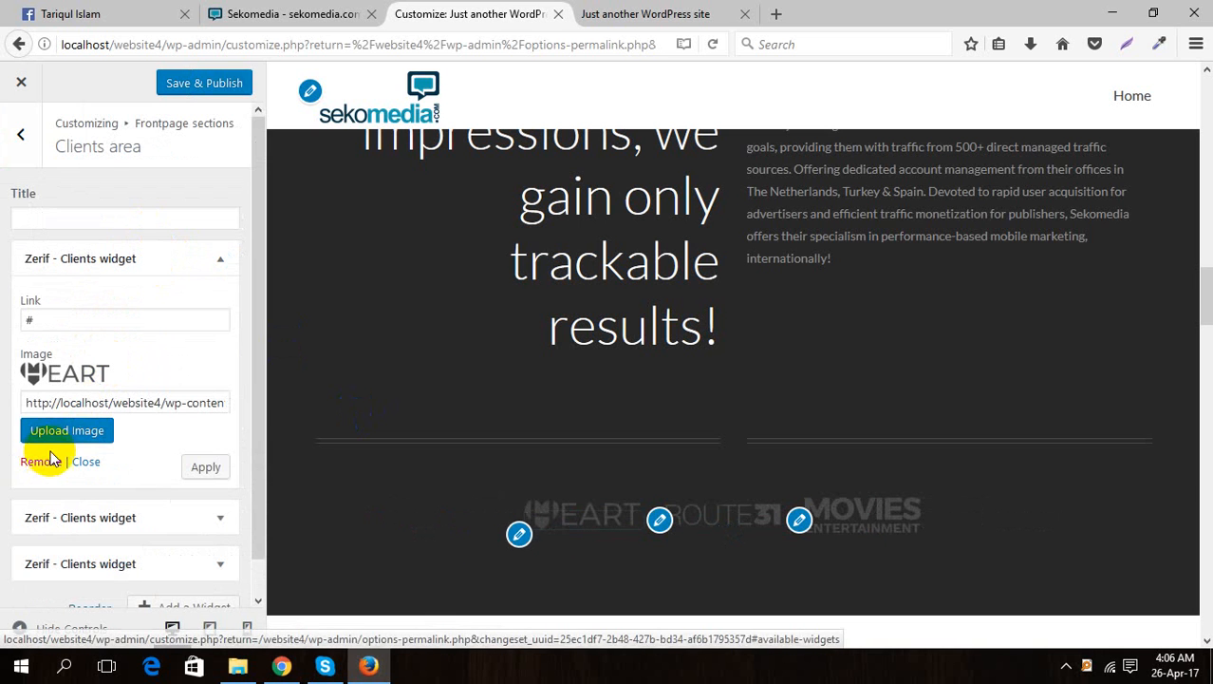
{"action": "left_click", "coordinate": [43, 460]}
{"action": "left_click", "coordinate": [187, 251]}
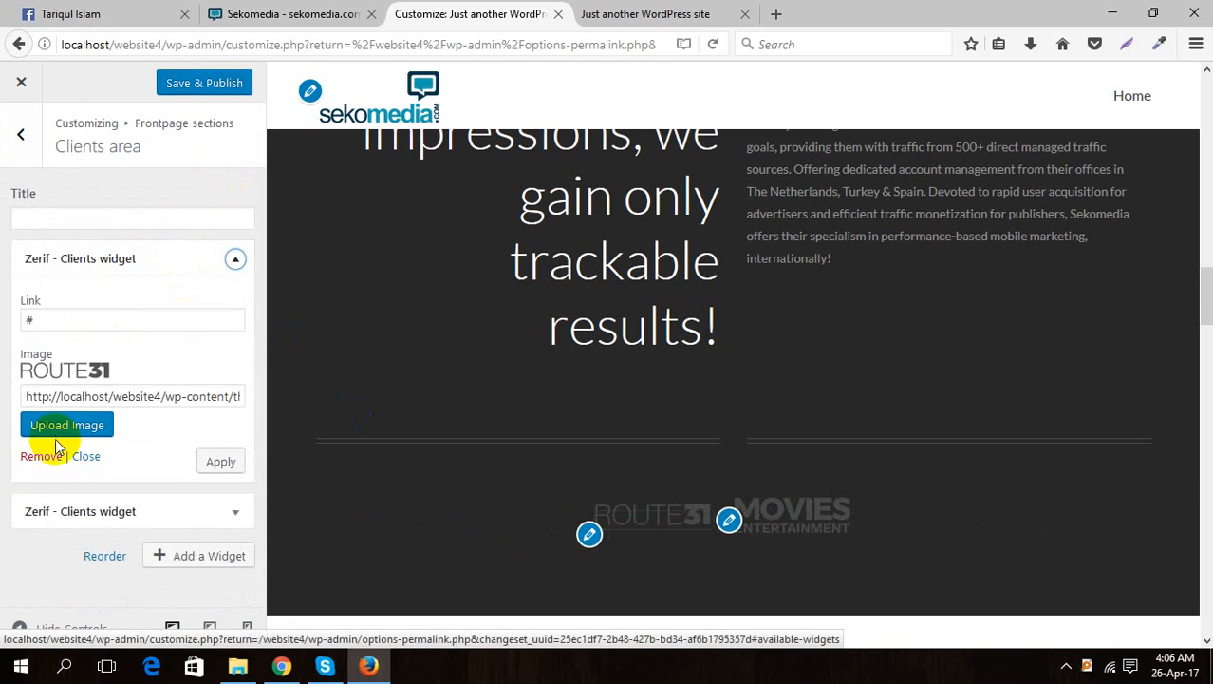
{"action": "left_click", "coordinate": [54, 458]}
{"action": "left_click", "coordinate": [179, 269]}
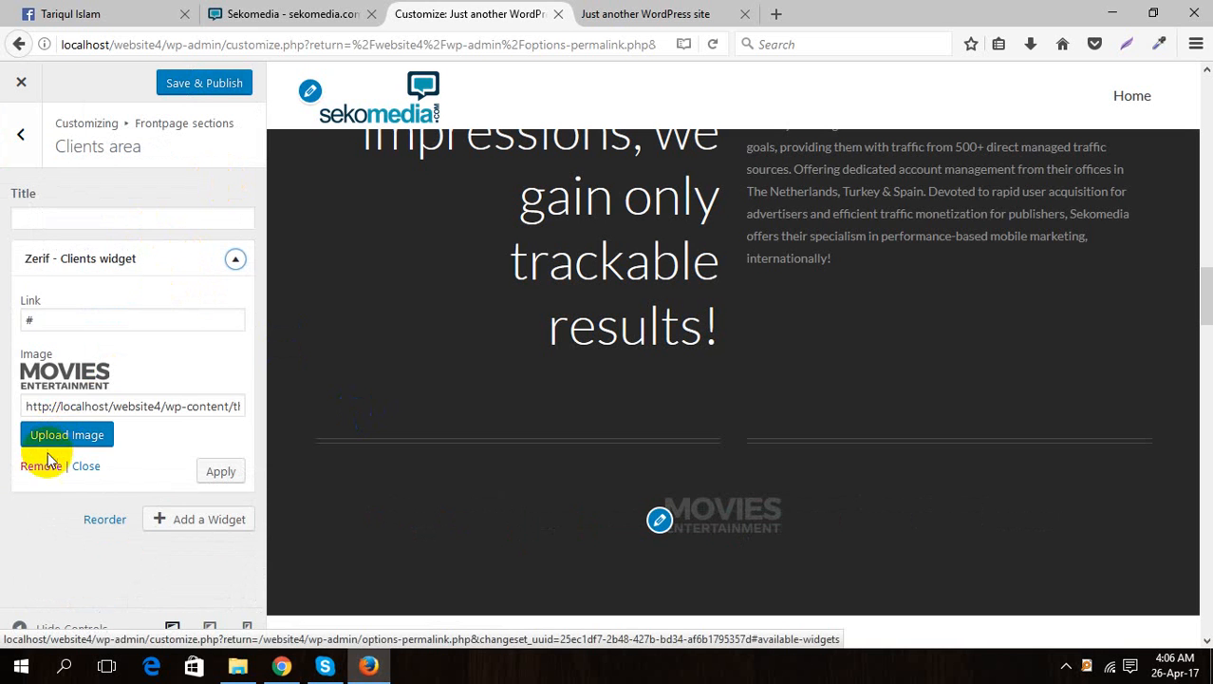
{"action": "left_click", "coordinate": [43, 466]}
{"action": "left_click", "coordinate": [230, 83]}
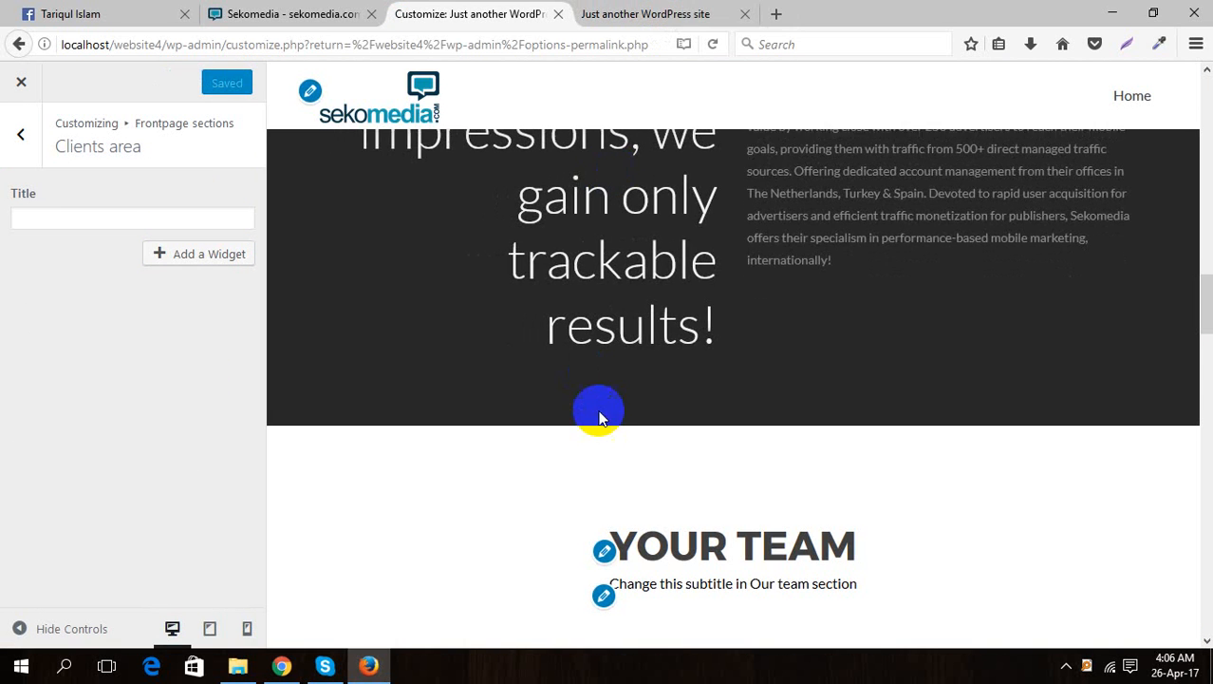
{"action": "scroll", "coordinate": [482, 423], "scroll_direction": "down", "scroll_amount": 1}
{"action": "scroll", "coordinate": [774, 398], "scroll_direction": "up", "scroll_amount": 1}
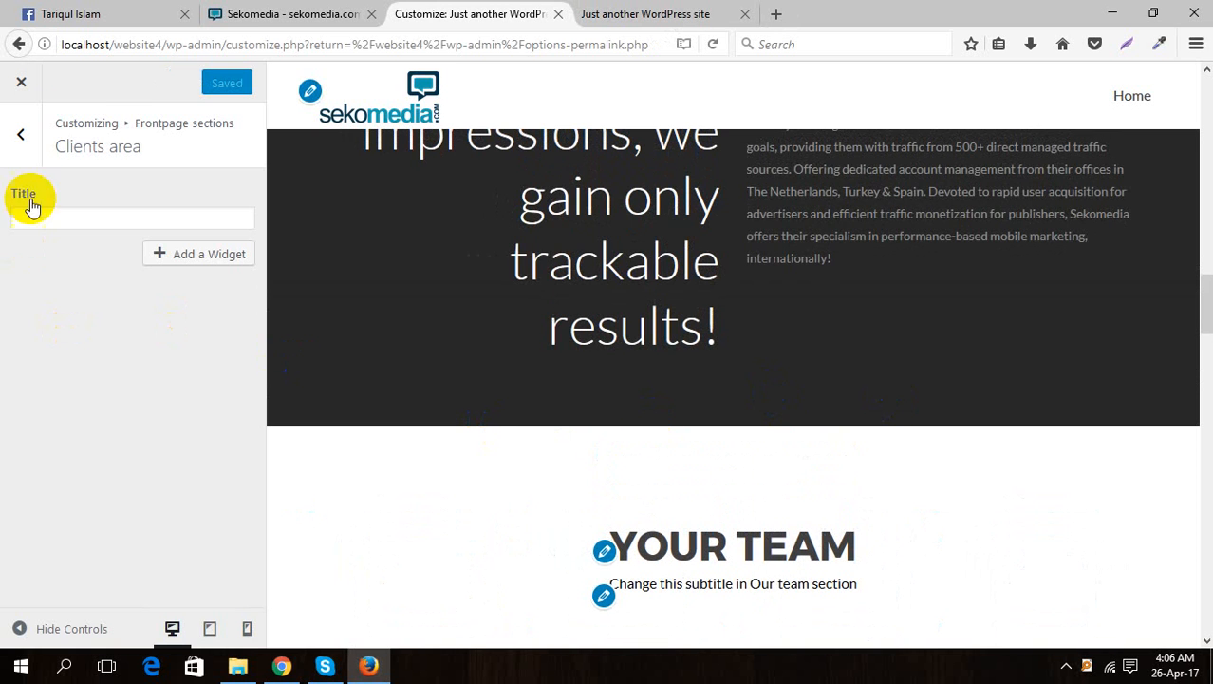
- Return to the frontpage sections and compare the preview's Your Team section with the Traffic Types section on sekomedia.com
{"action": "left_click", "coordinate": [21, 136]}
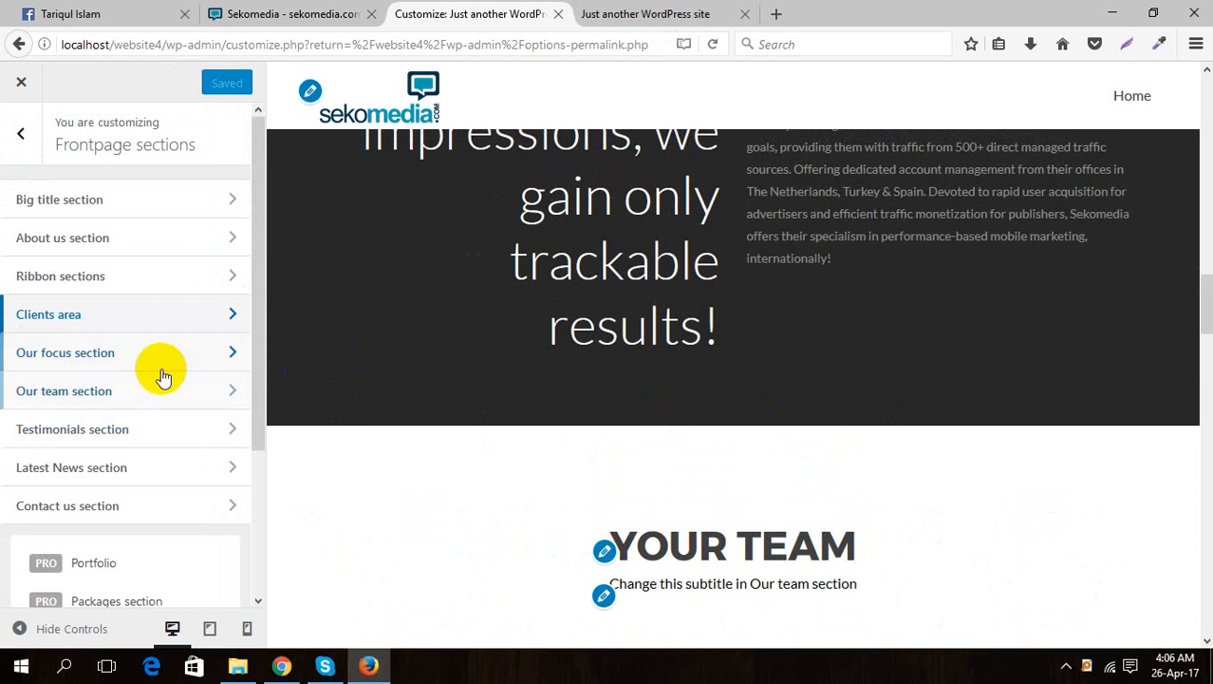
{"action": "scroll", "coordinate": [647, 461], "scroll_direction": "down", "scroll_amount": 4}
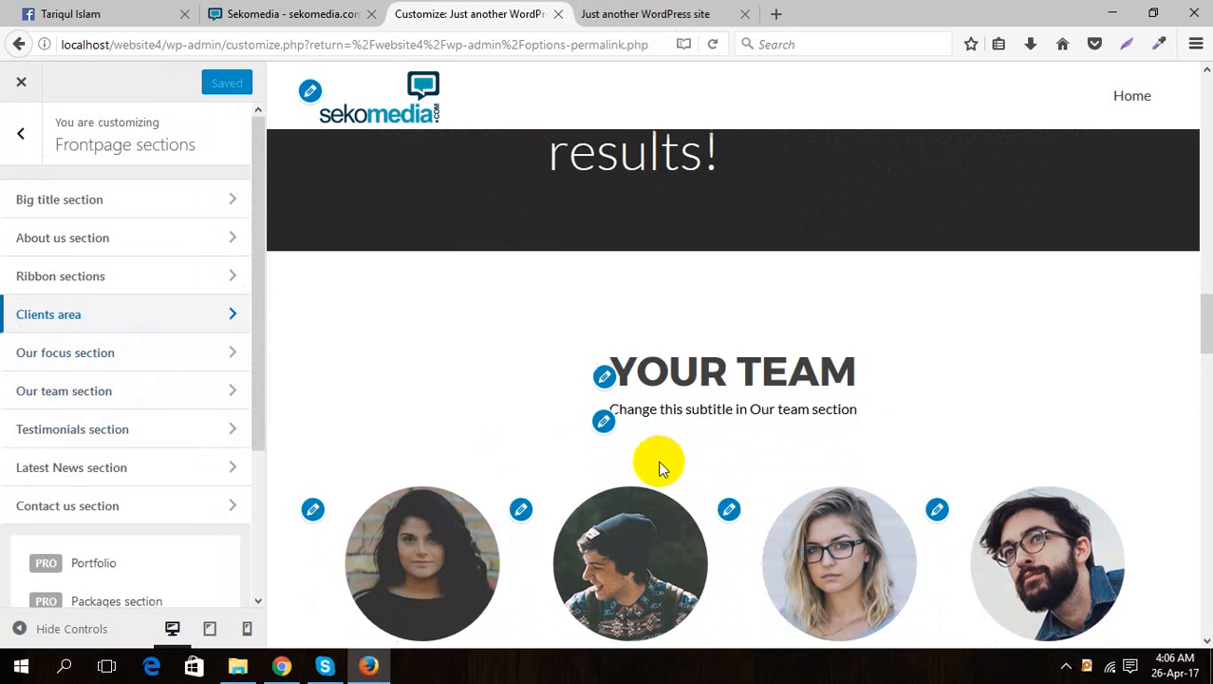
{"action": "scroll", "coordinate": [660, 461], "scroll_direction": "up", "scroll_amount": 10}
{"action": "scroll", "coordinate": [662, 469], "scroll_direction": "up", "scroll_amount": 5}
{"action": "scroll", "coordinate": [665, 467], "scroll_direction": "down", "scroll_amount": 8}
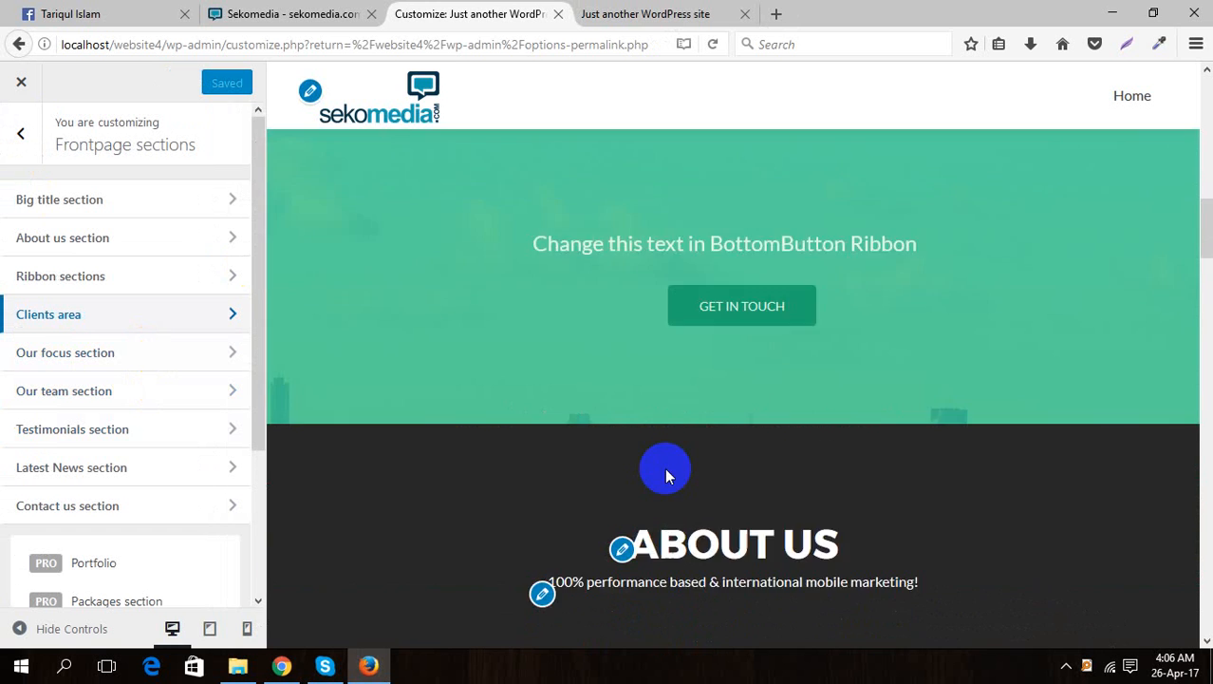
{"action": "scroll", "coordinate": [670, 468], "scroll_direction": "down", "scroll_amount": 4}
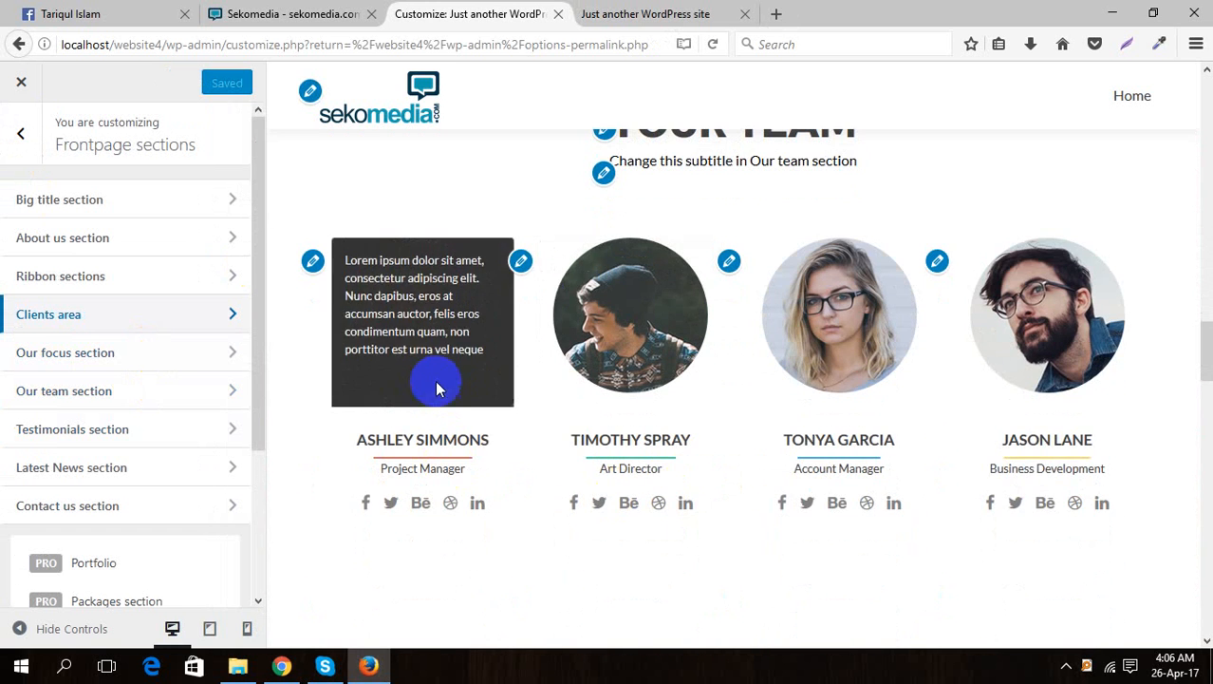
{"action": "left_click", "coordinate": [341, 13]}
{"action": "scroll", "coordinate": [397, 437], "scroll_direction": "down", "scroll_amount": 5}
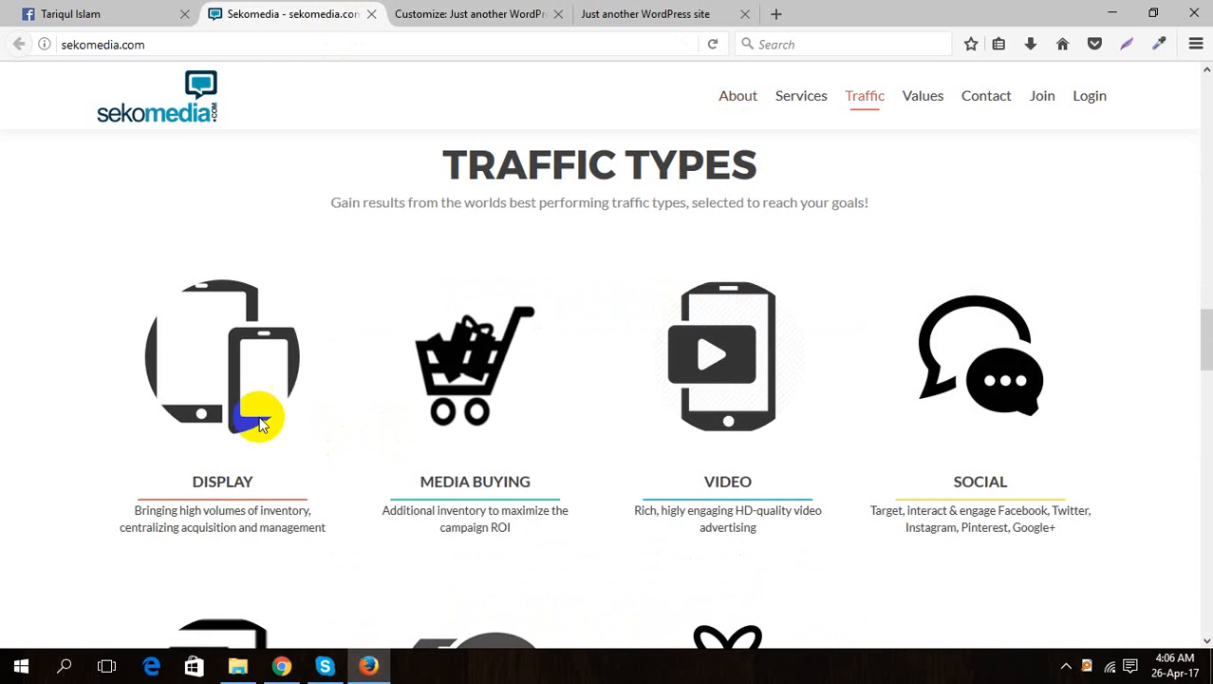
{"action": "scroll", "coordinate": [931, 375], "scroll_direction": "up", "scroll_amount": 2}
{"action": "scroll", "coordinate": [314, 490], "scroll_direction": "down", "scroll_amount": 6}
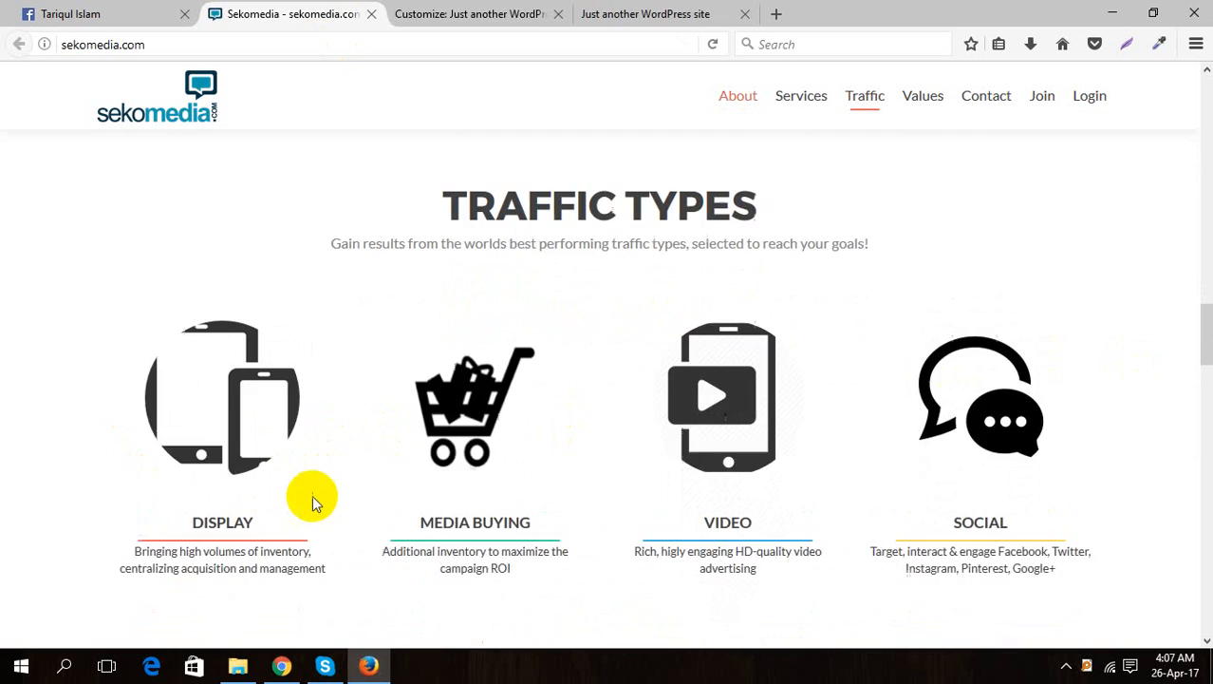
{"action": "scroll", "coordinate": [314, 490], "scroll_direction": "up", "scroll_amount": 2}
{"action": "scroll", "coordinate": [371, 471], "scroll_direction": "up", "scroll_amount": 5}
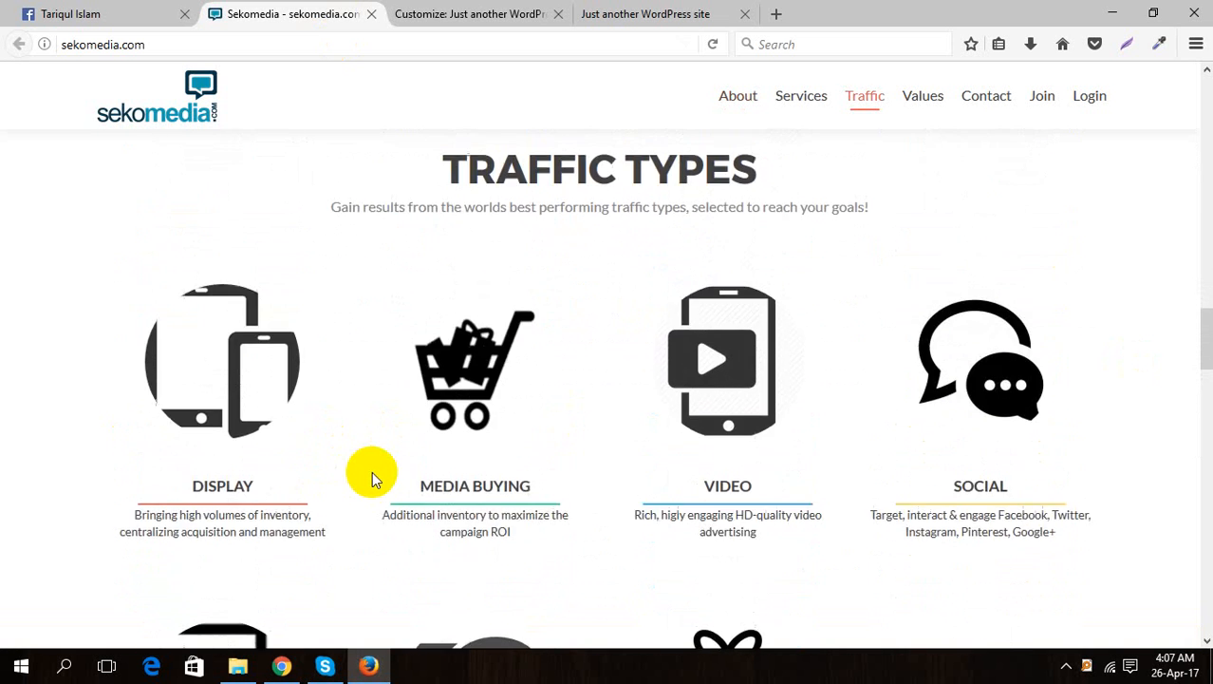